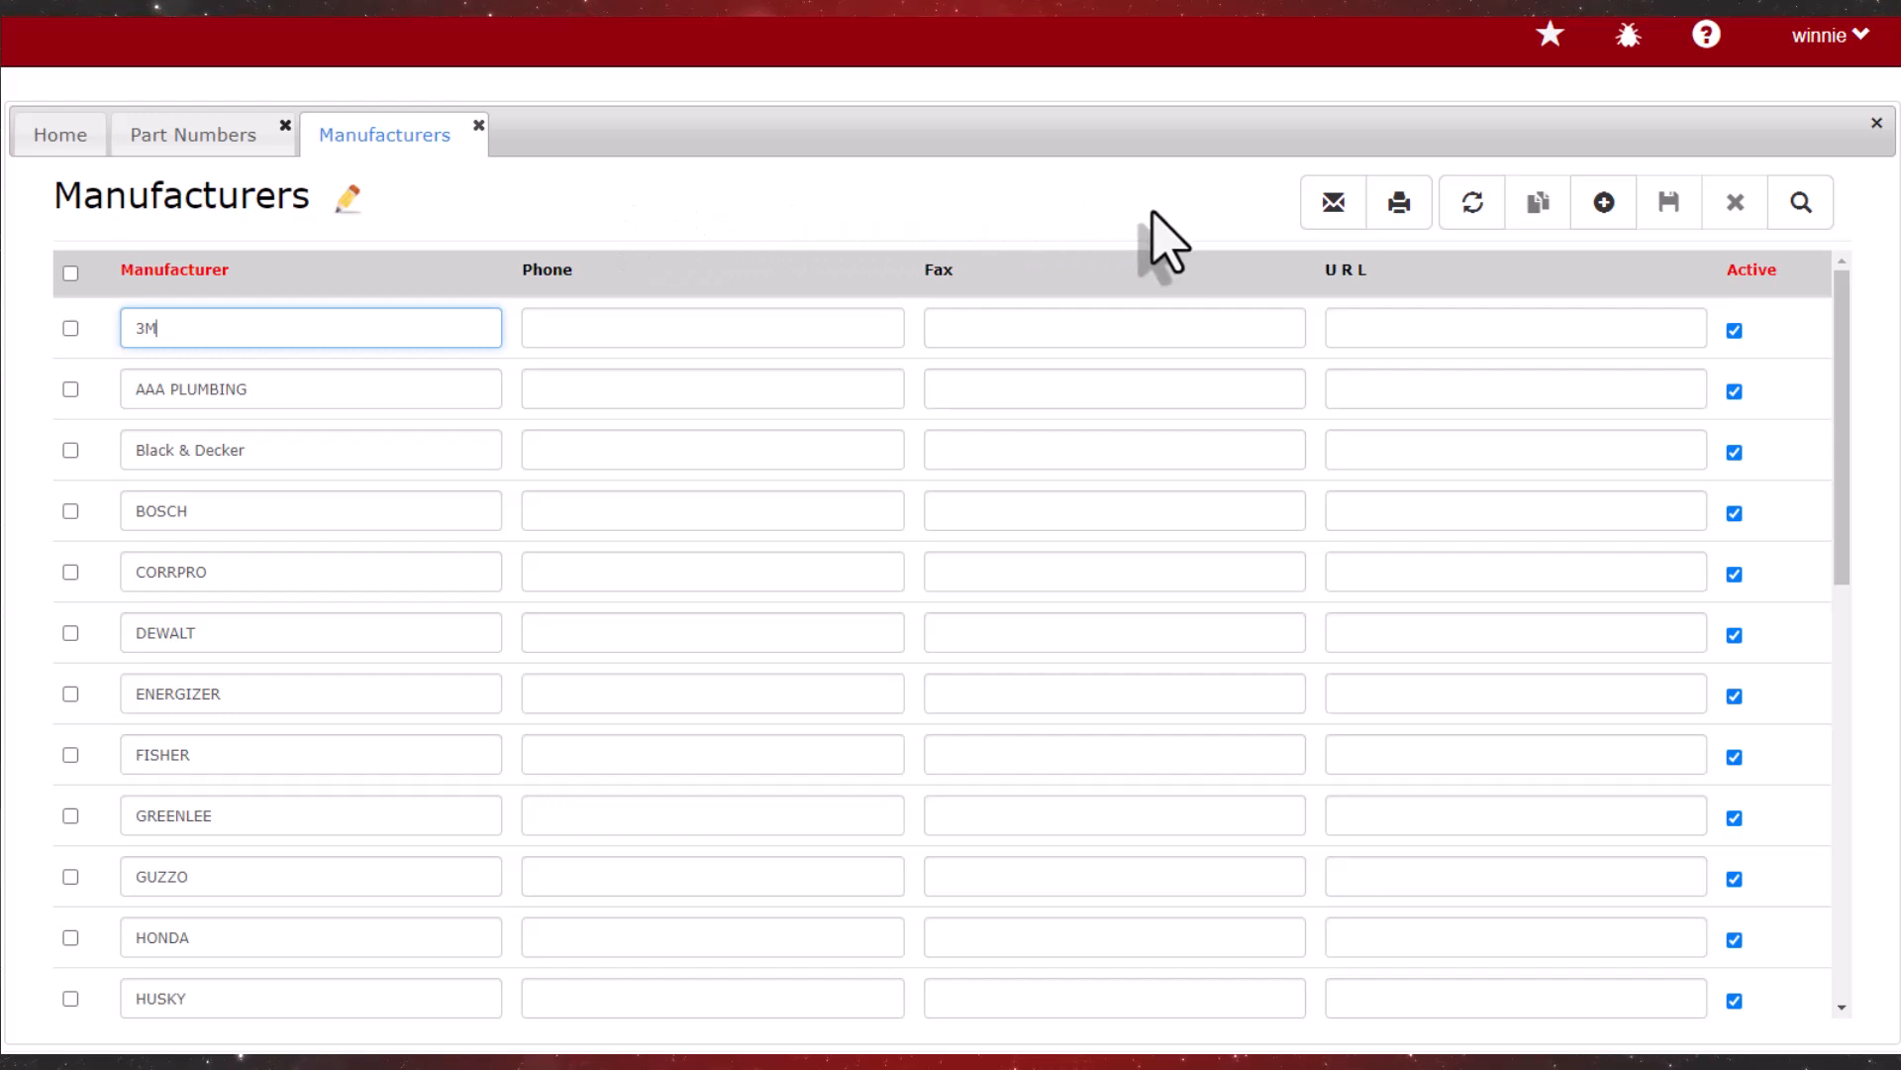
Add the manufacturer BUCHANAN to the manufacturer list and save the list
left_click(1599, 220)
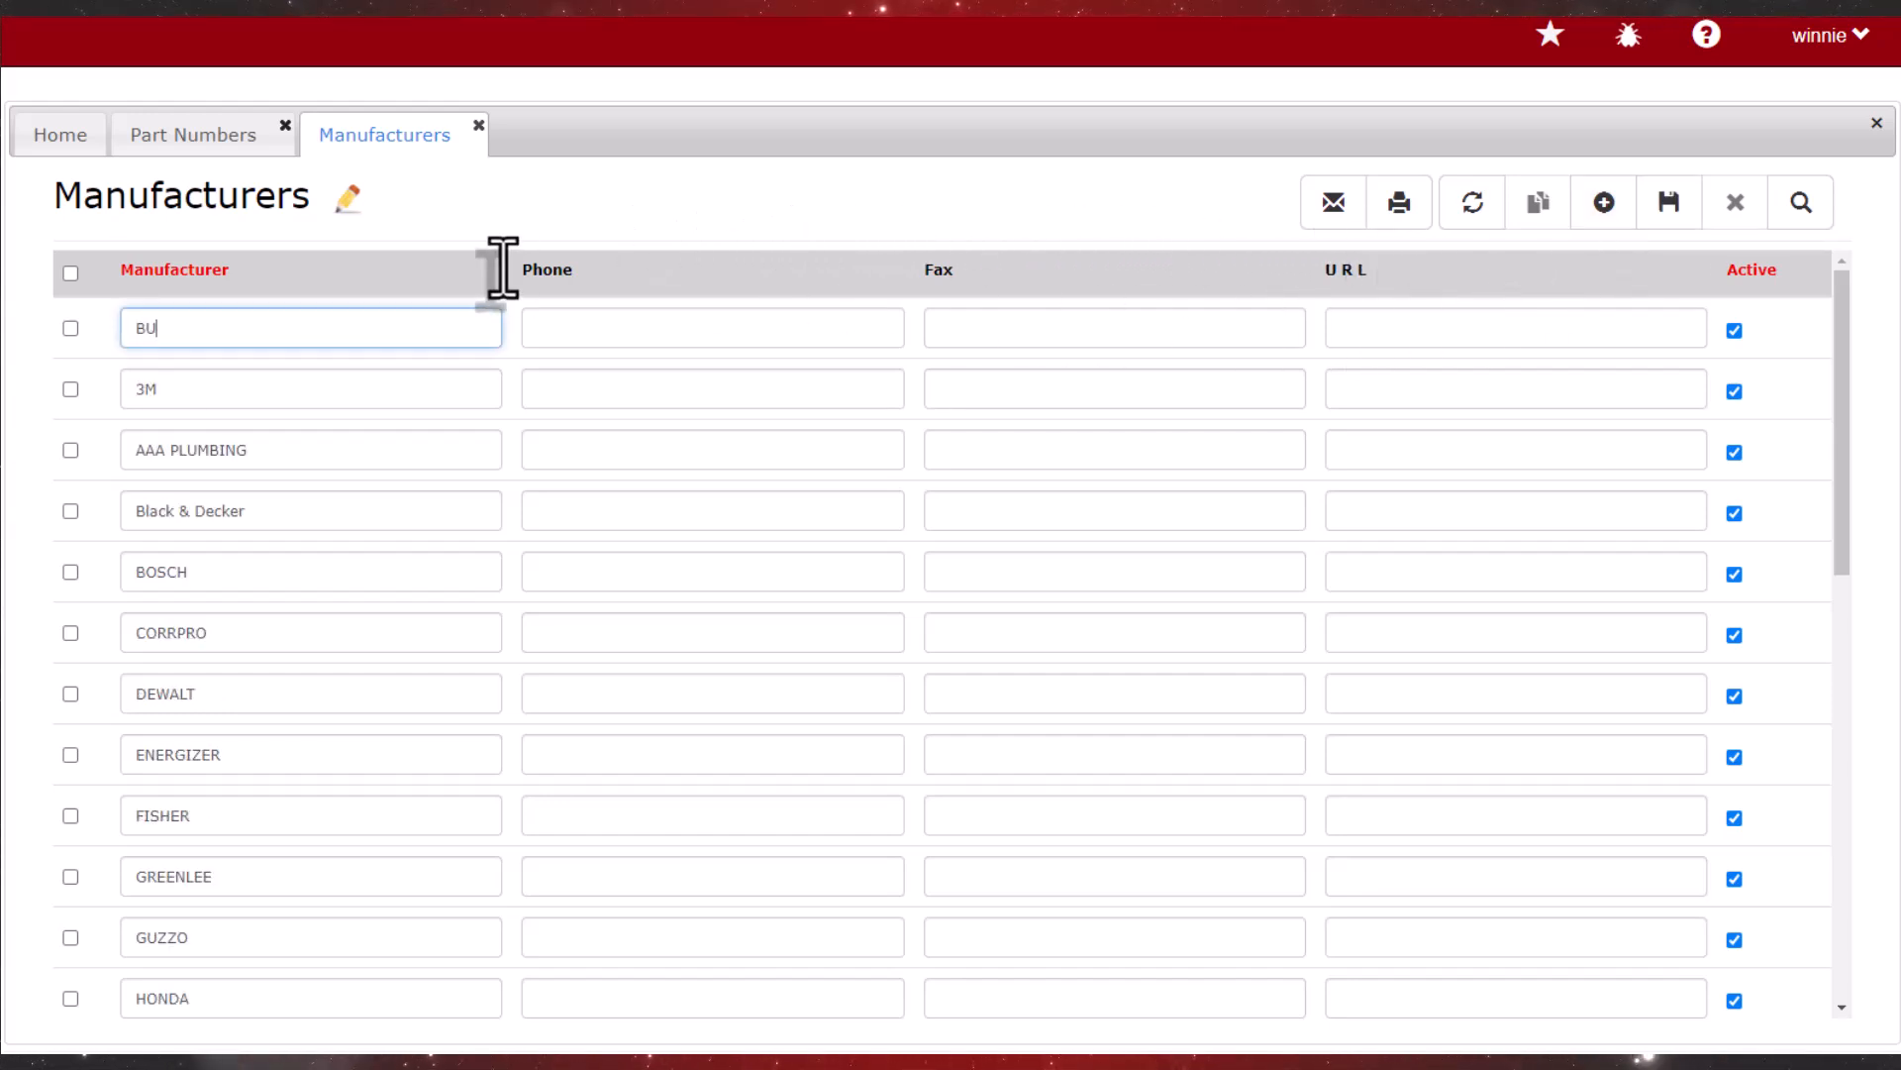
key("Tab")
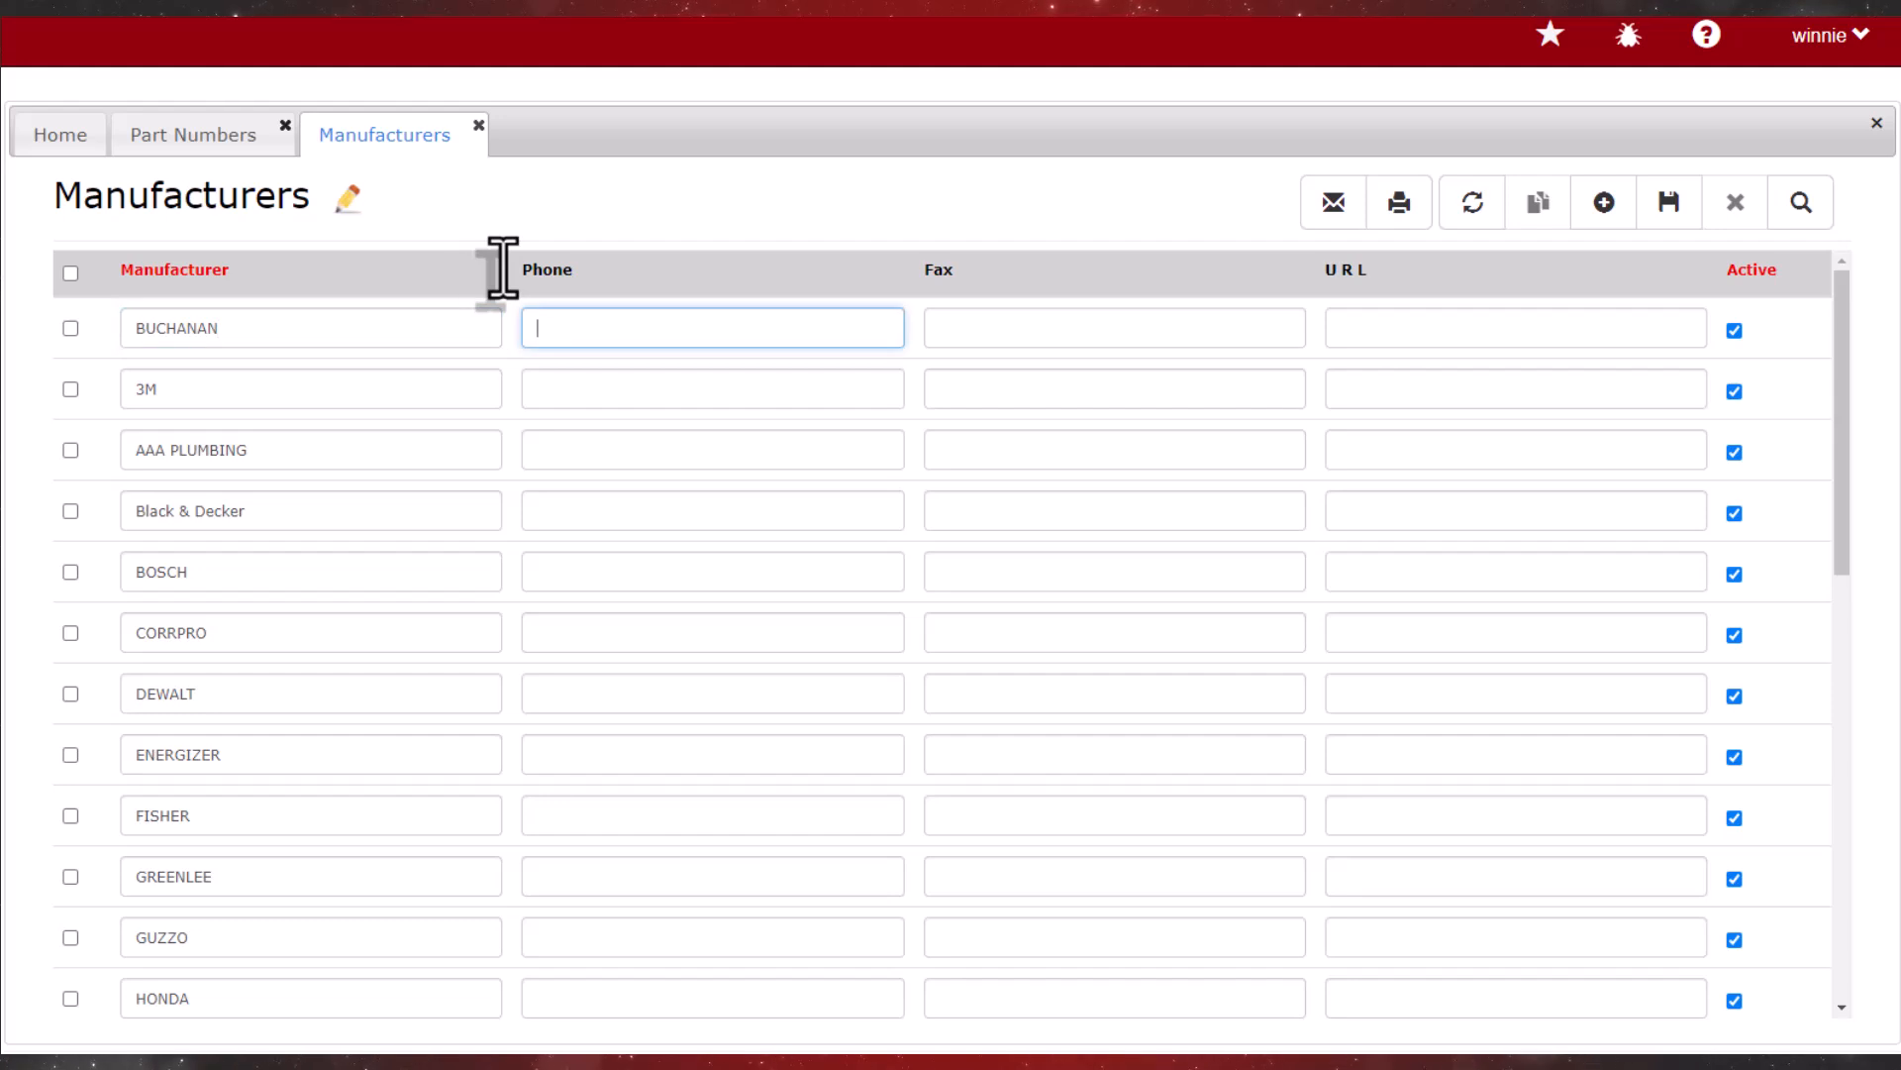
left_click(1681, 220)
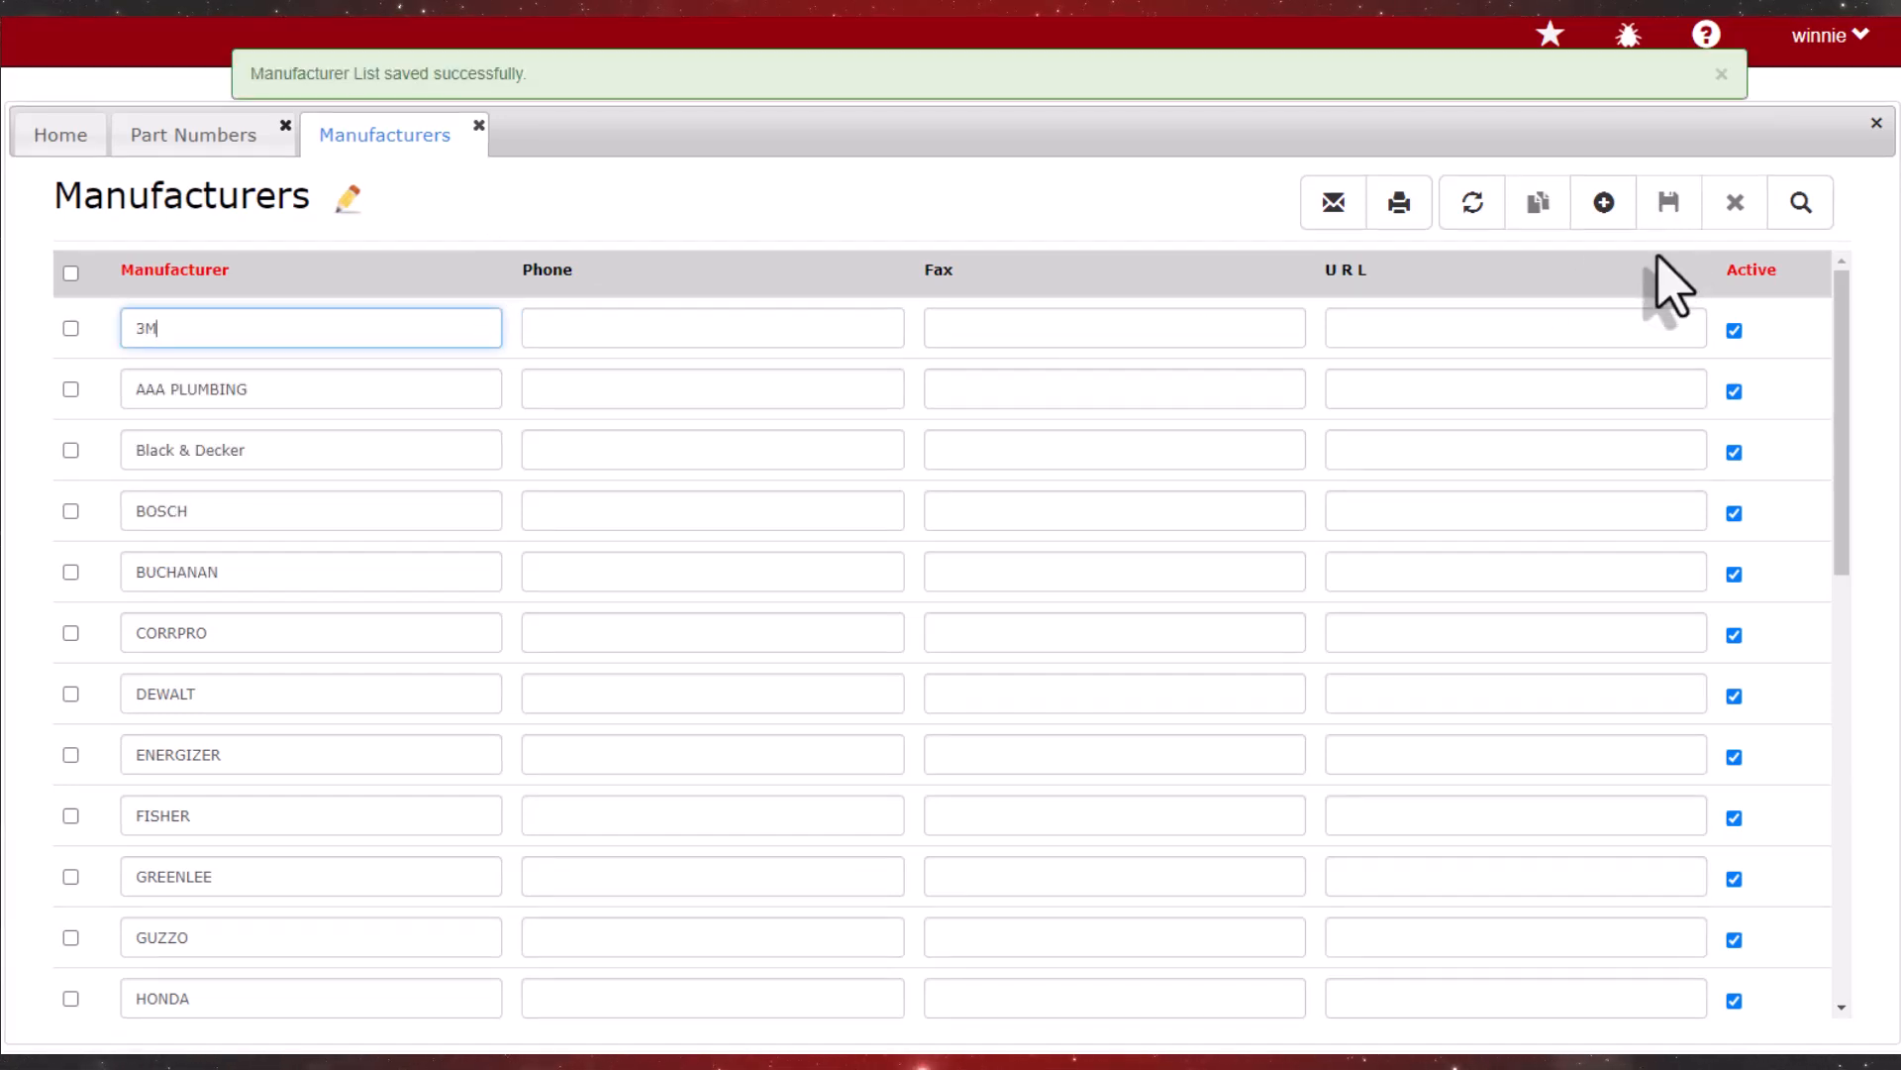
Return to the part numbers form and set the manufacturer to BUCHANAN
left_click(478, 125)
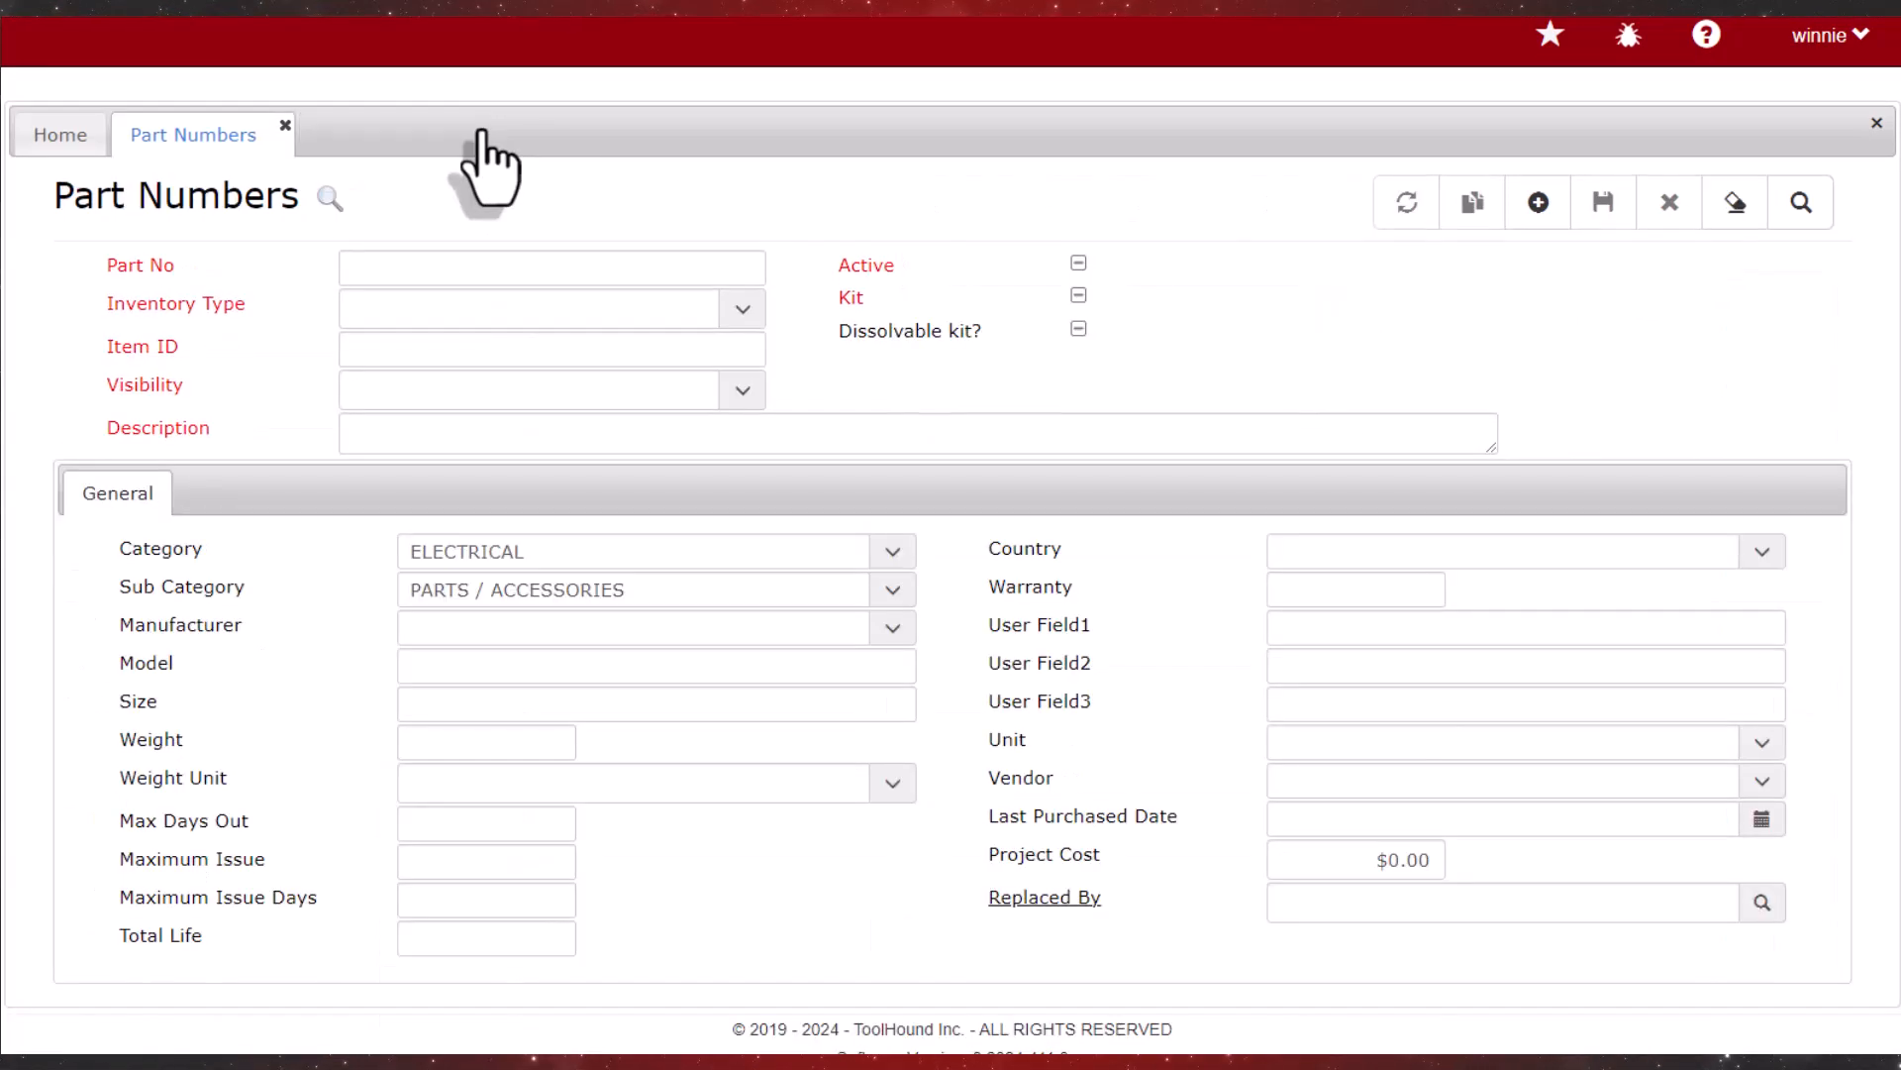
left_click(893, 631)
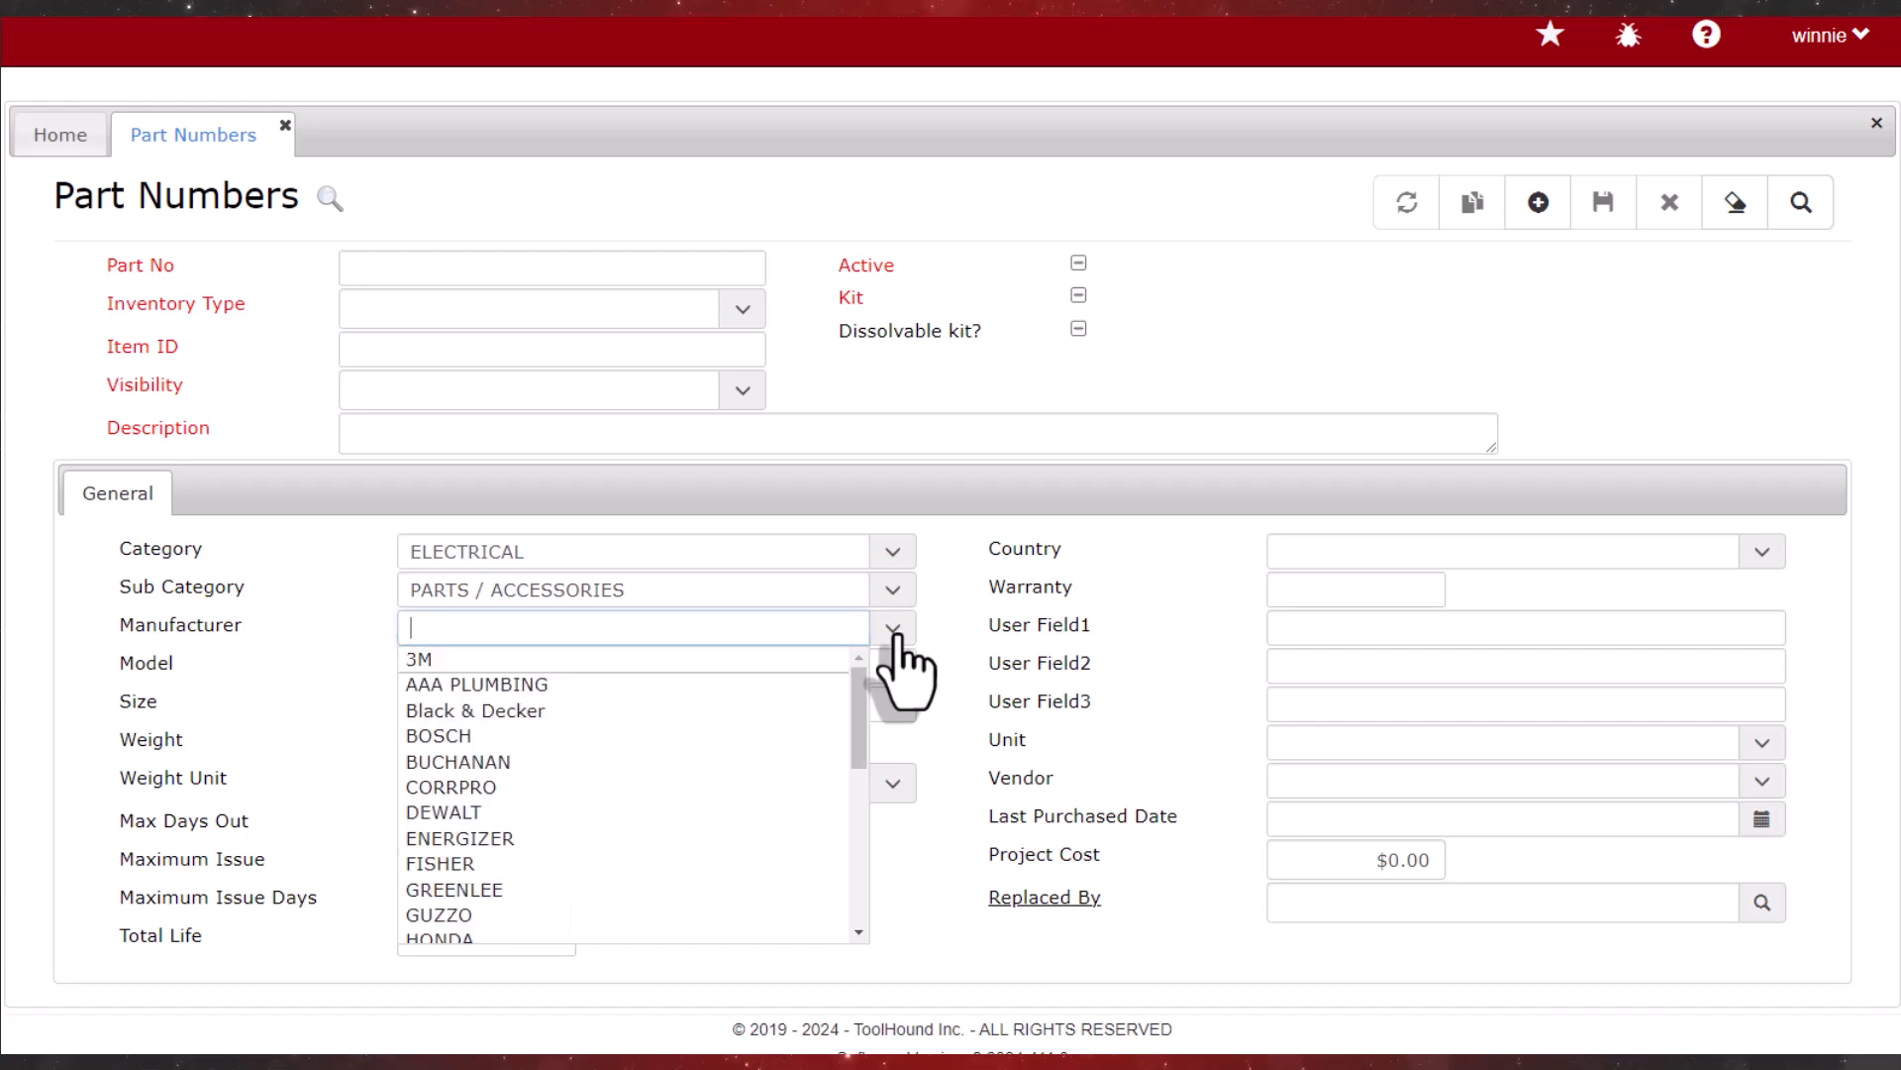
left_click(520, 762)
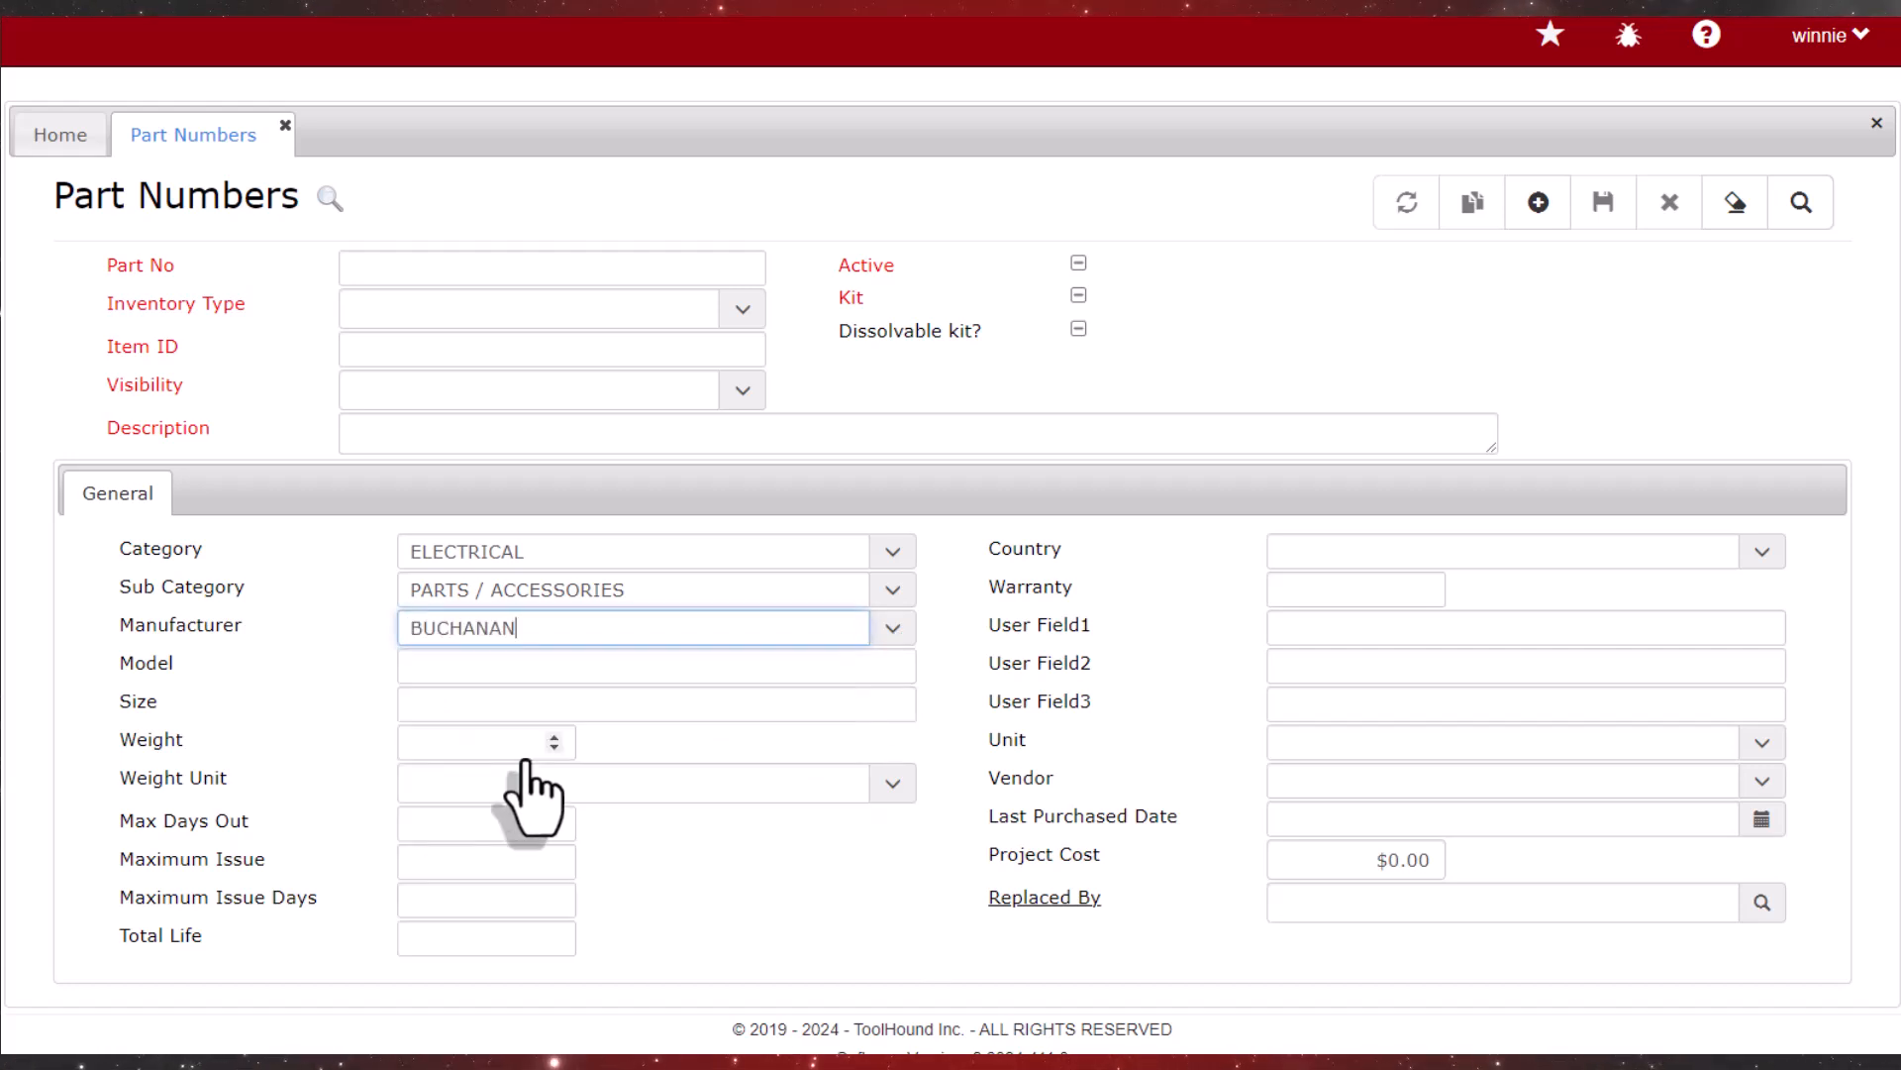
Start a new part record with part number 6VG21 and inventory type Consumable
left_click(1538, 202)
left_click(644, 269)
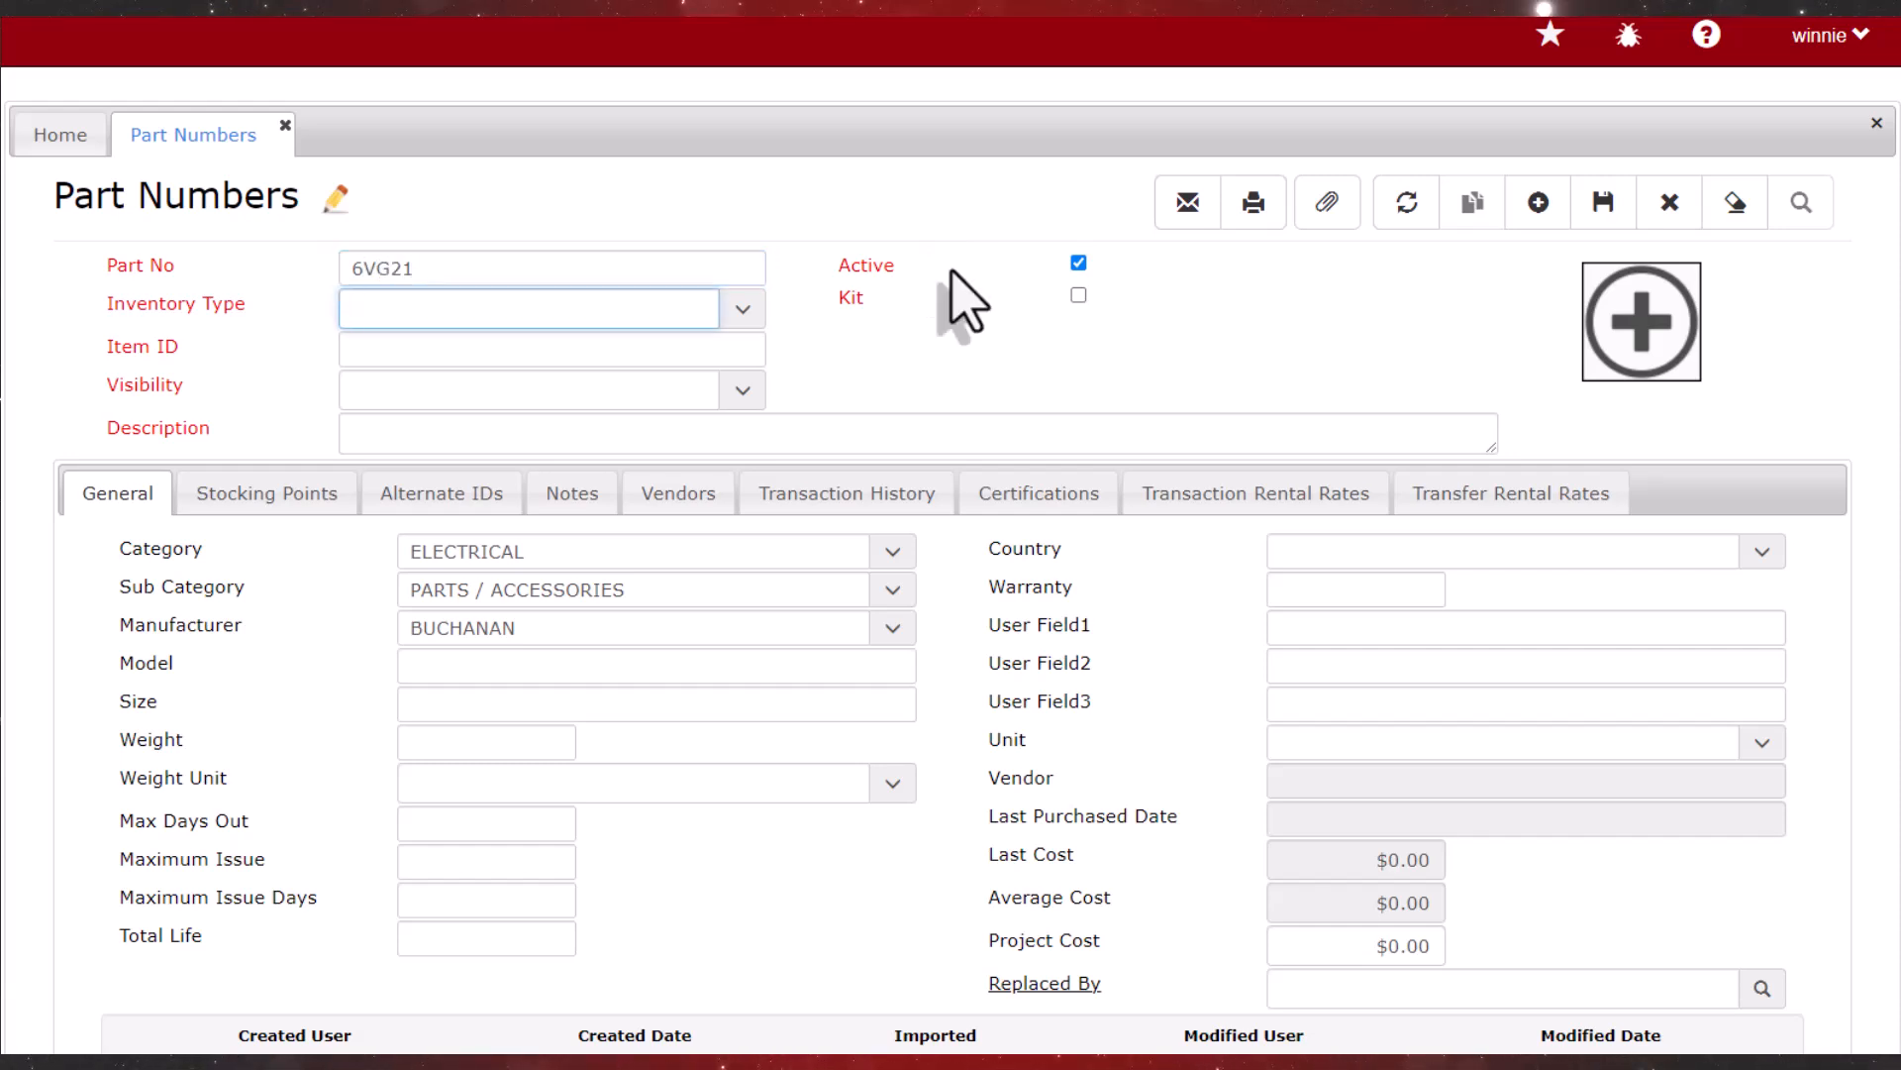
left_click(741, 309)
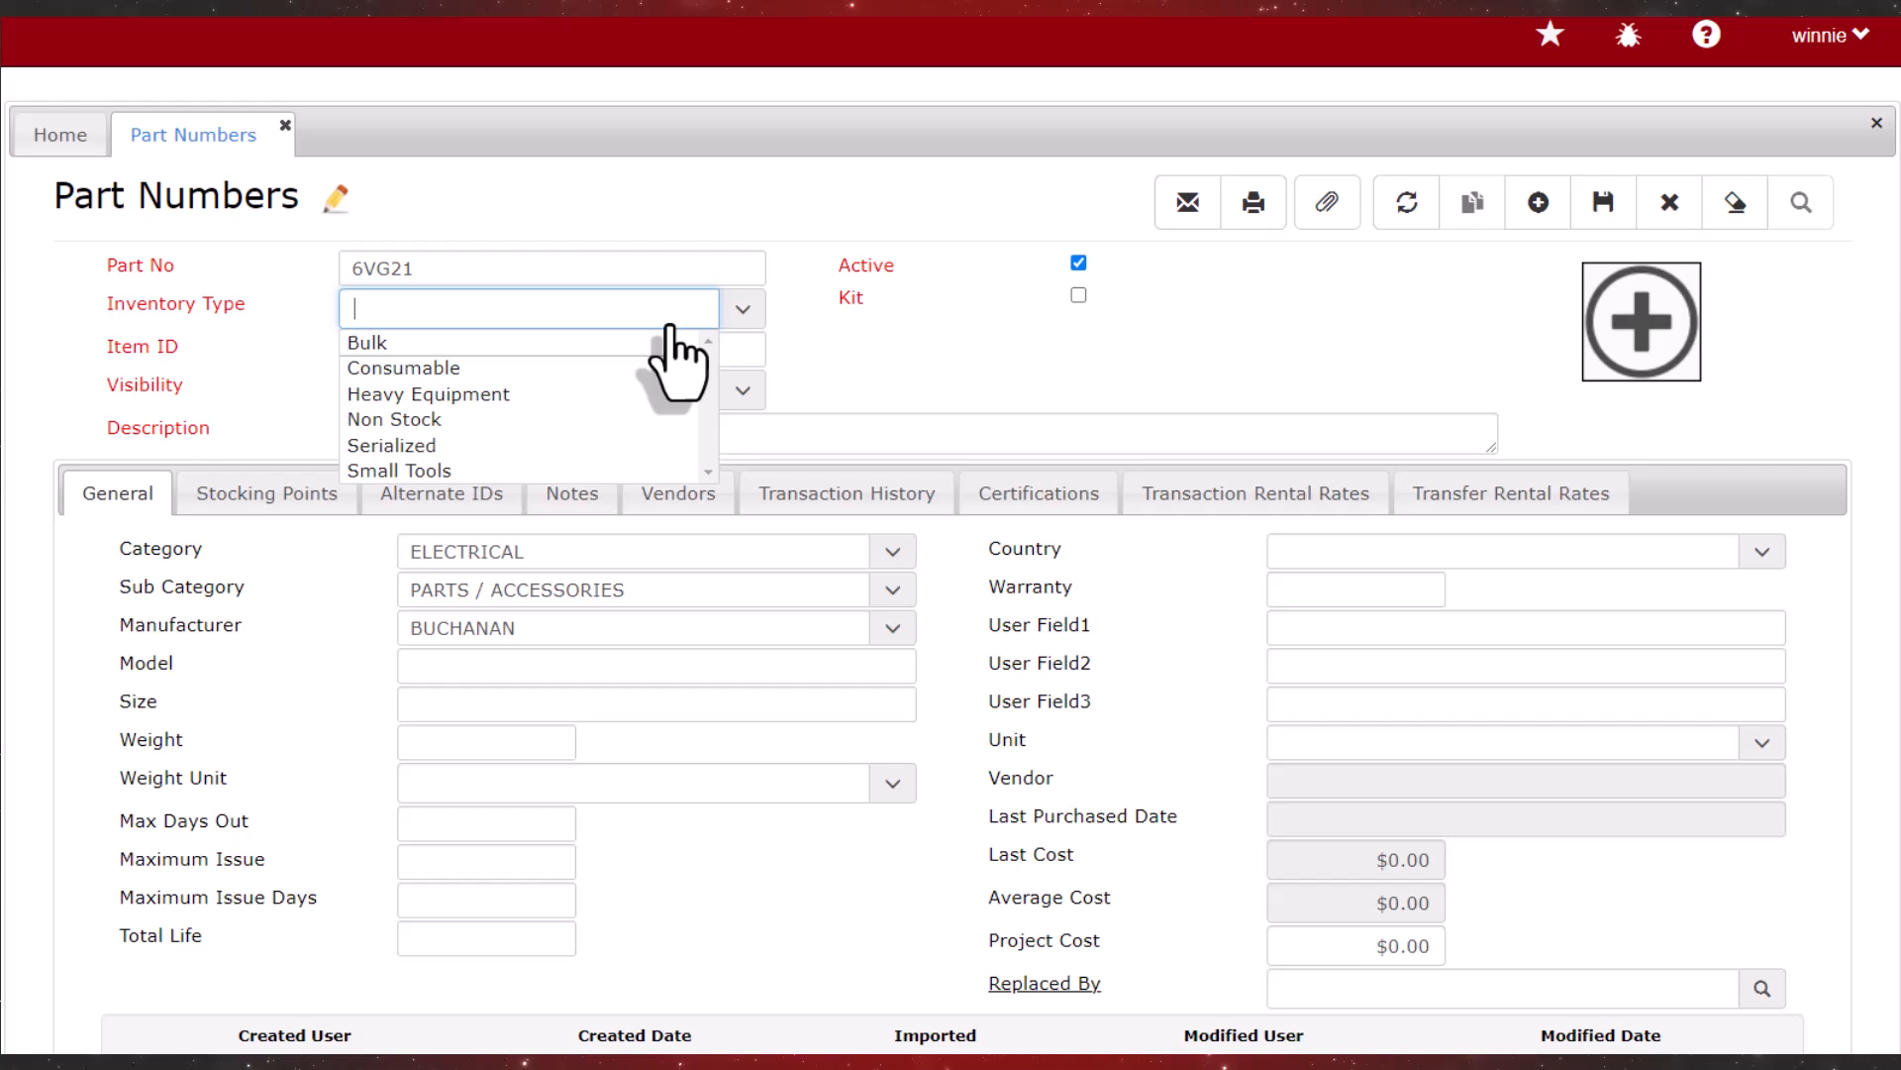
left_click(535, 368)
Give the new part the item ID 847 and set its visibility to Wallace Works
left_click(512, 359)
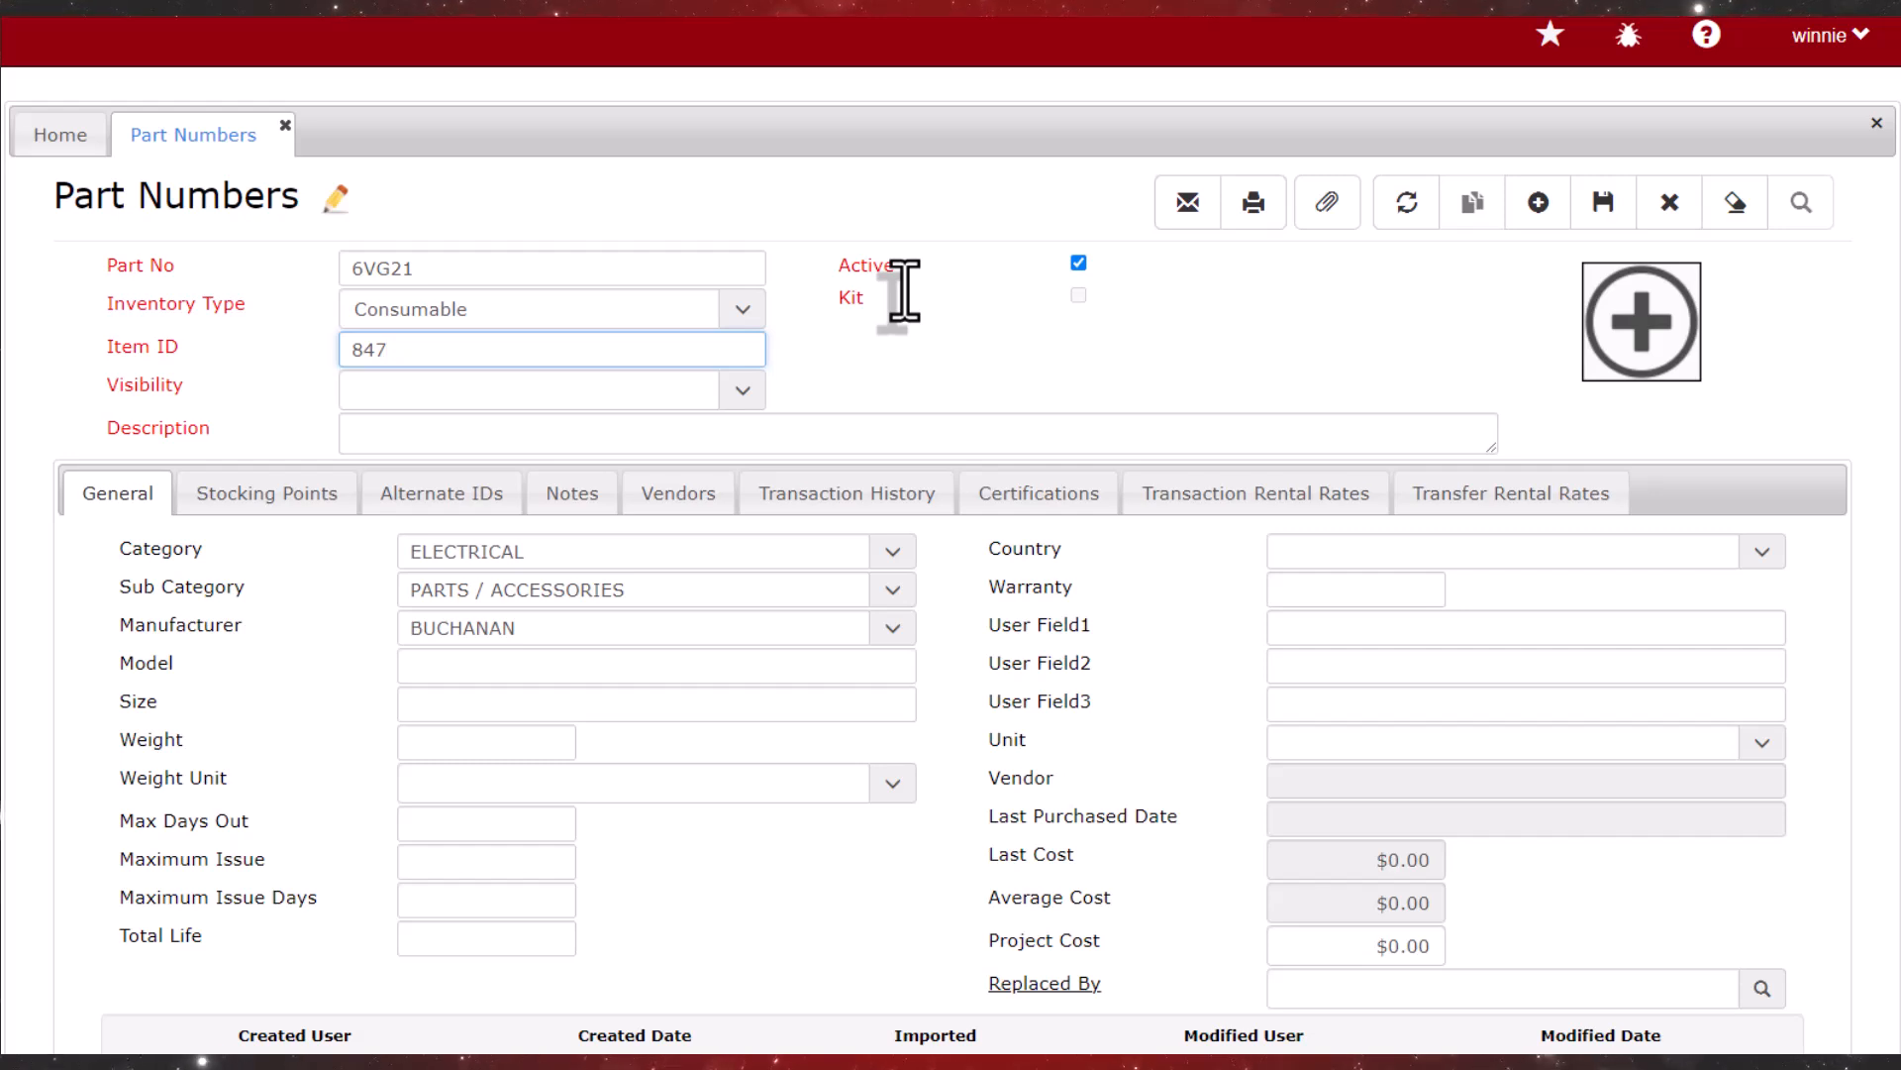
key("Tab")
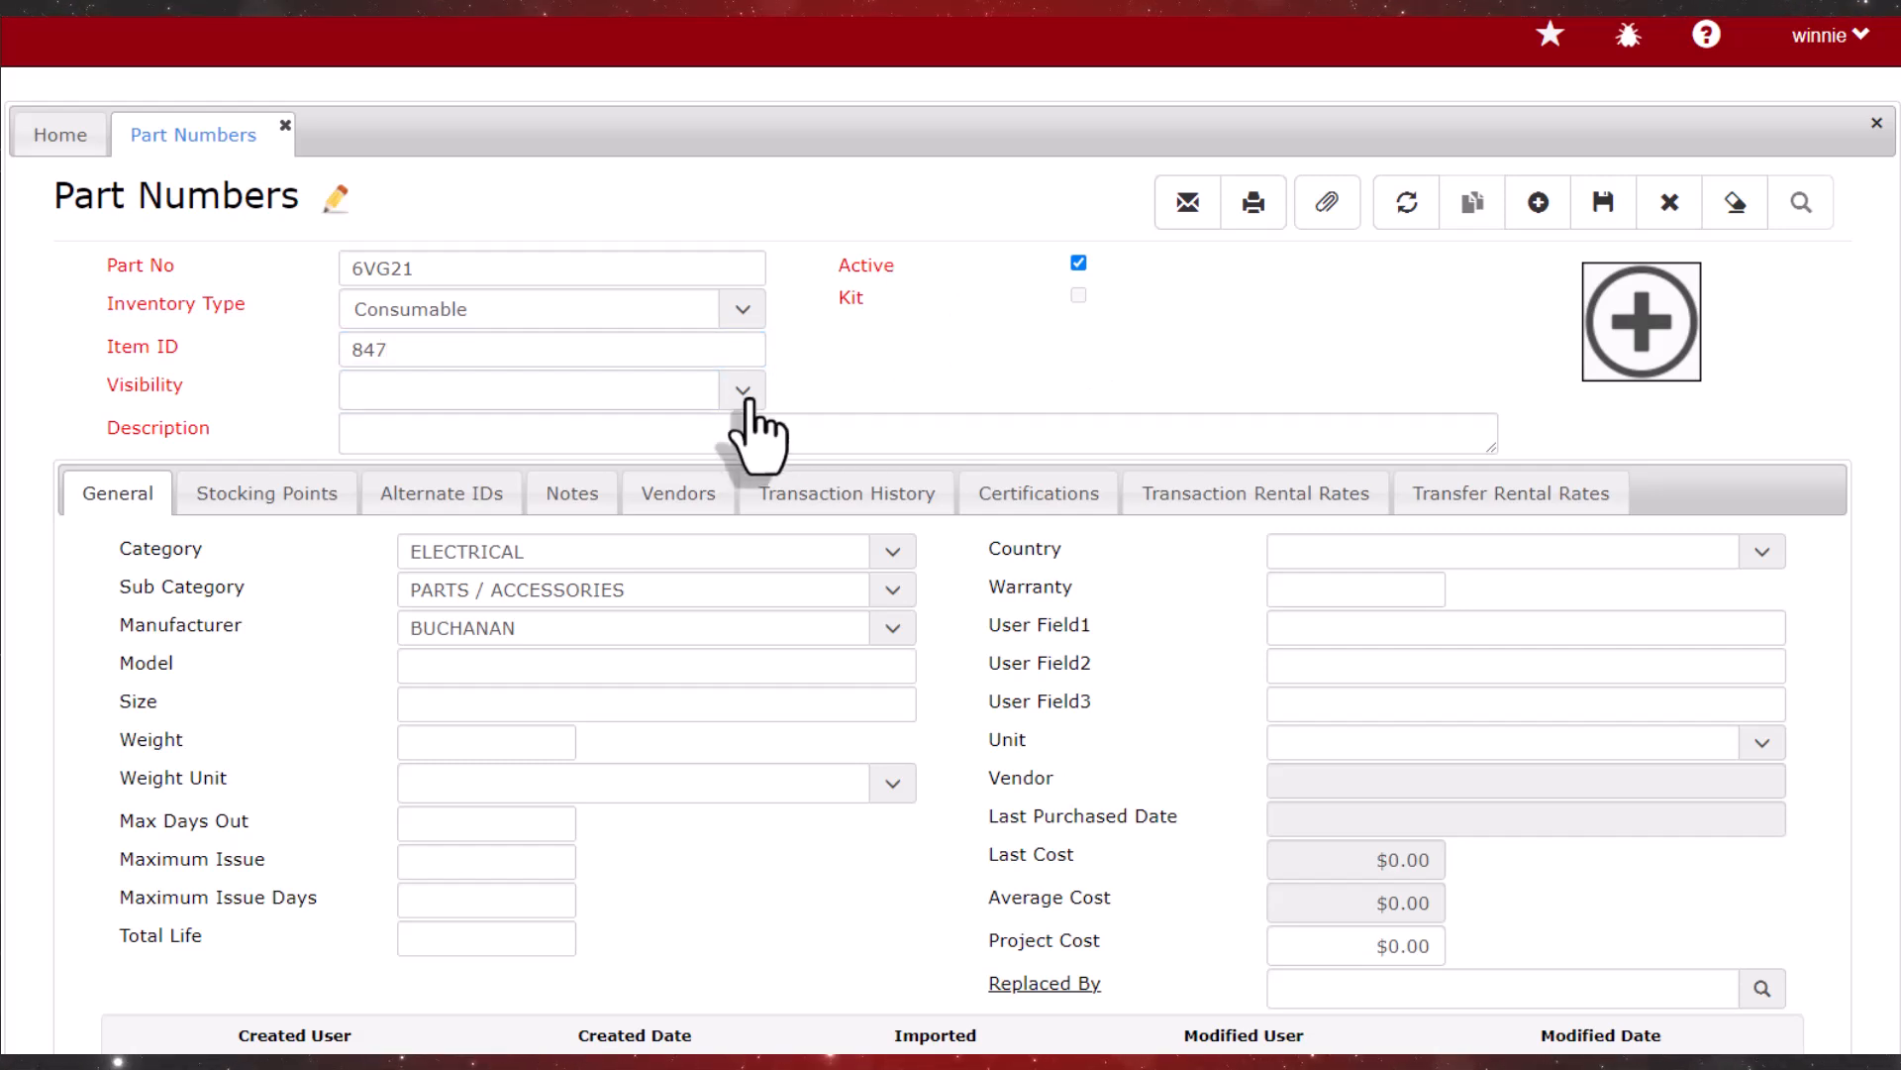
left_click(744, 390)
left_click(500, 623)
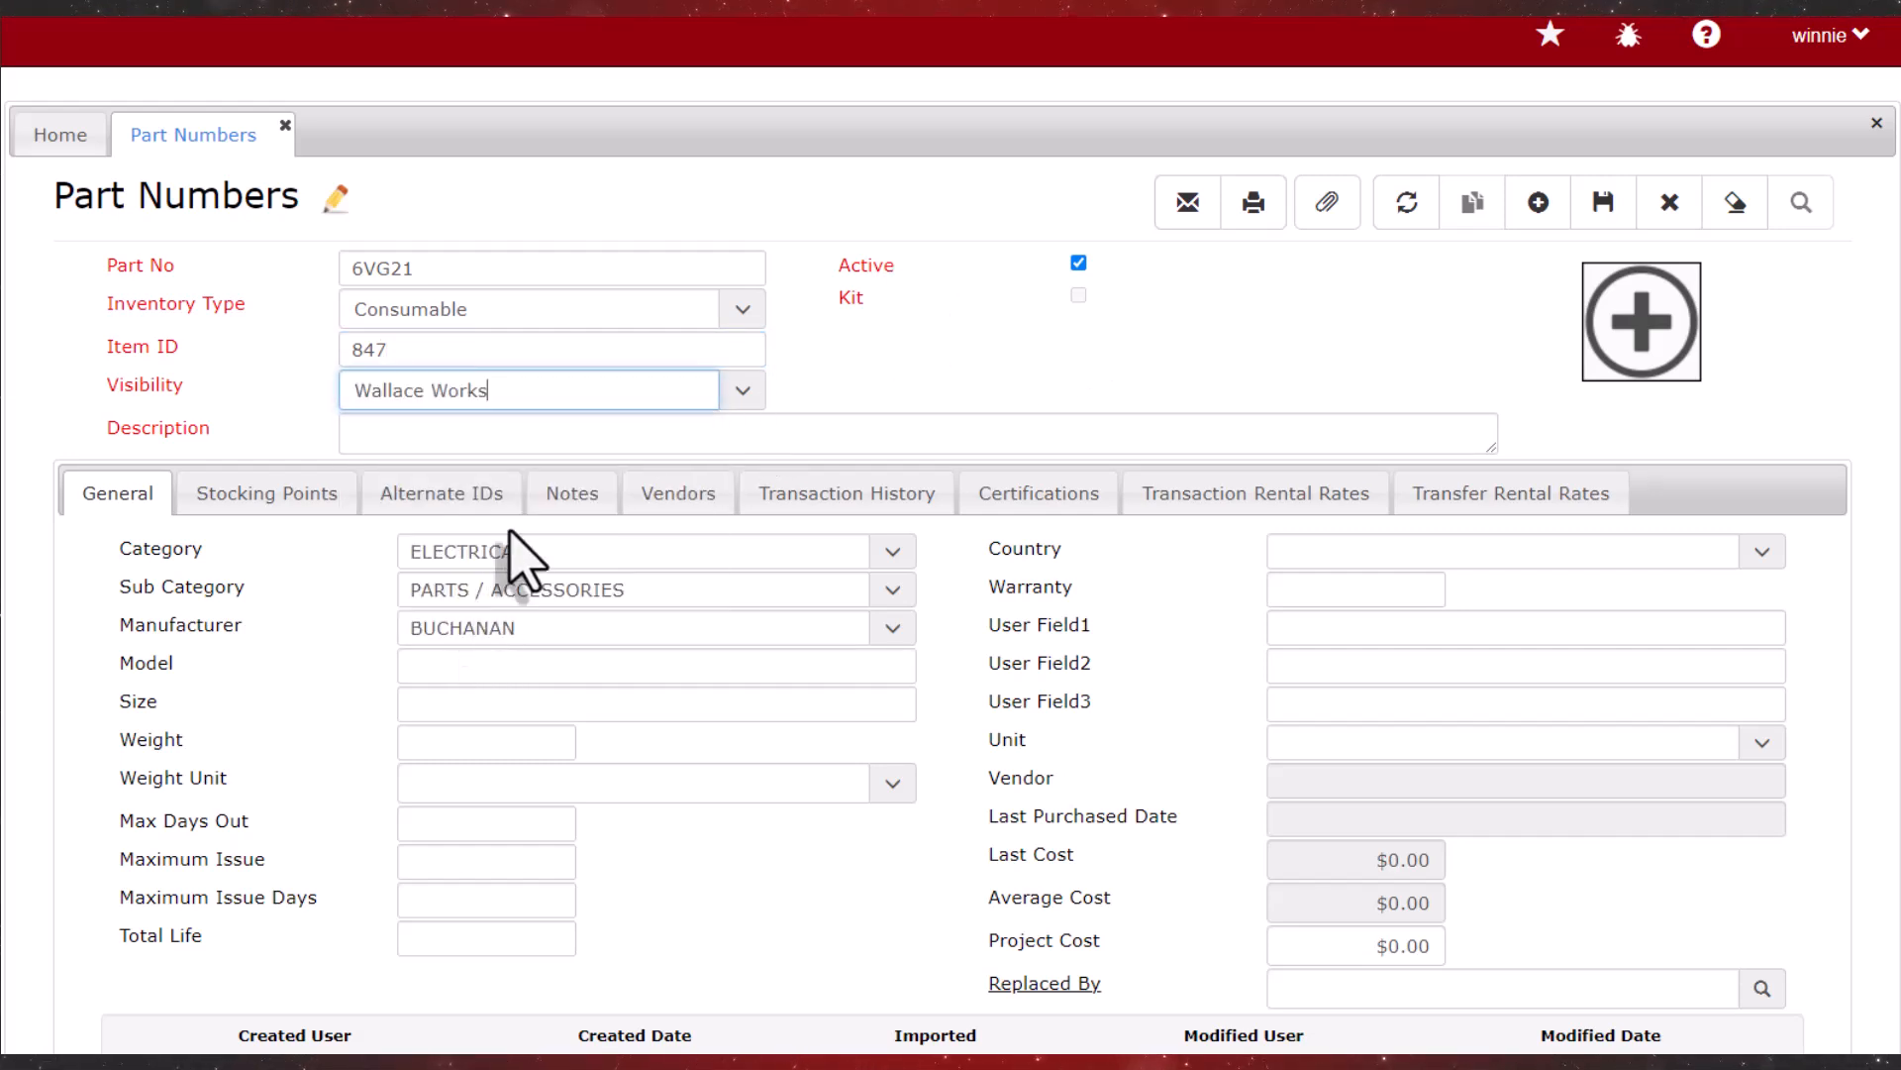
Enter "WIRE CONNECTOR, GROUNDING, GREEN, 5 PACK" as the part's description
left_click(556, 435)
type("WIRE")
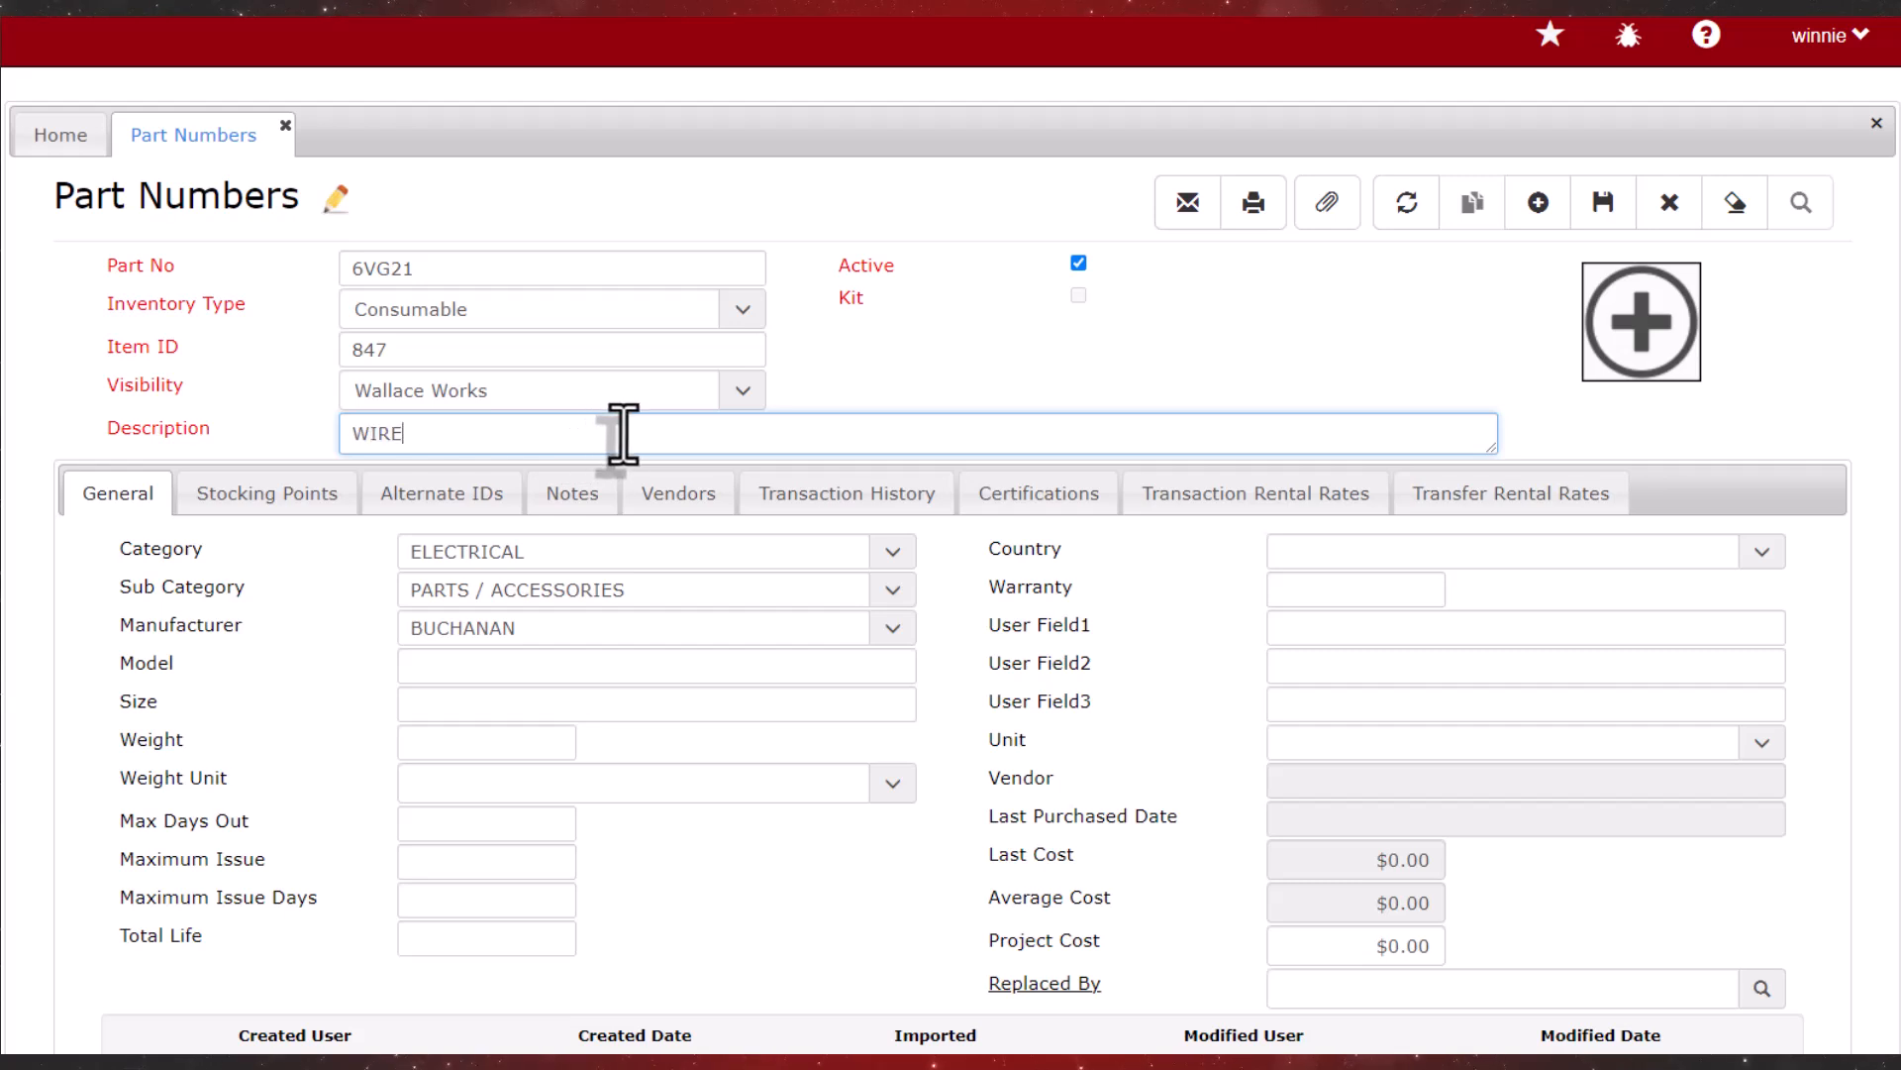
type(" CONNECTOR, GROUNDING, G")
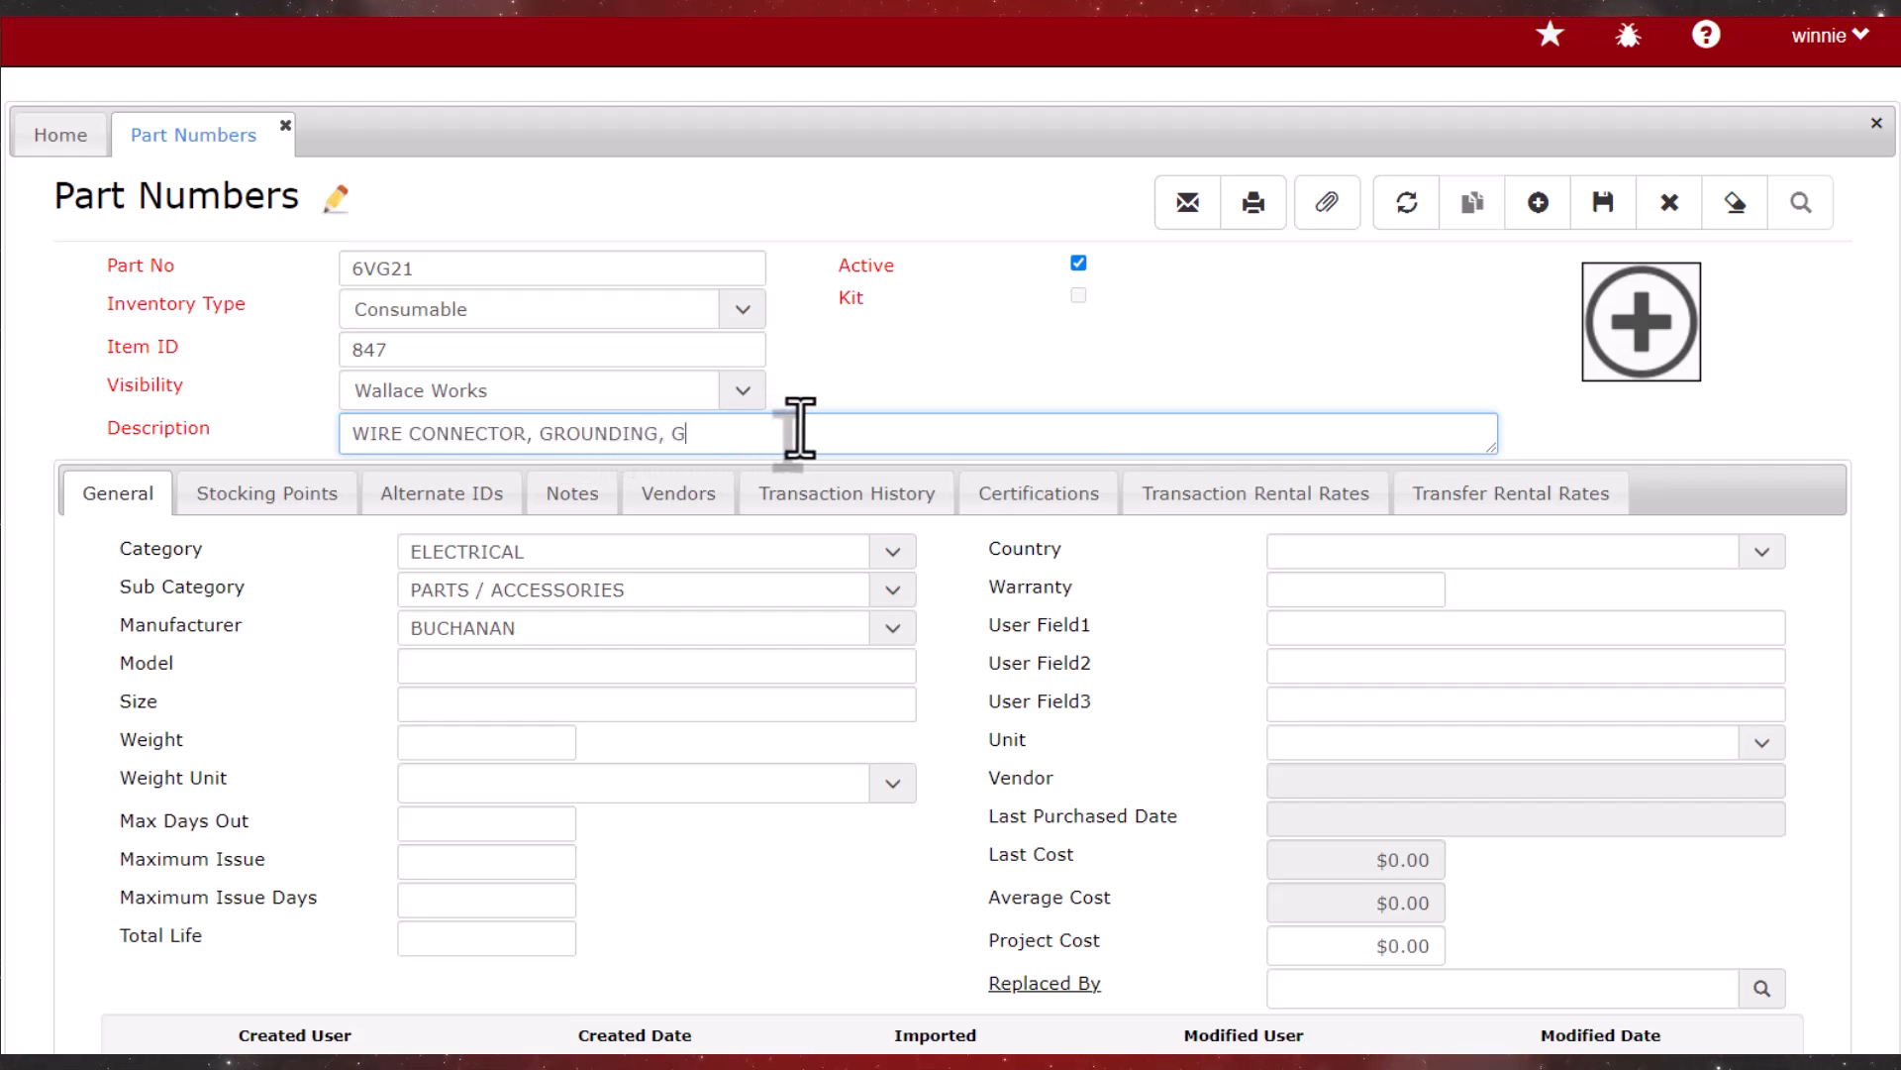
type("REEN, 5 PACK")
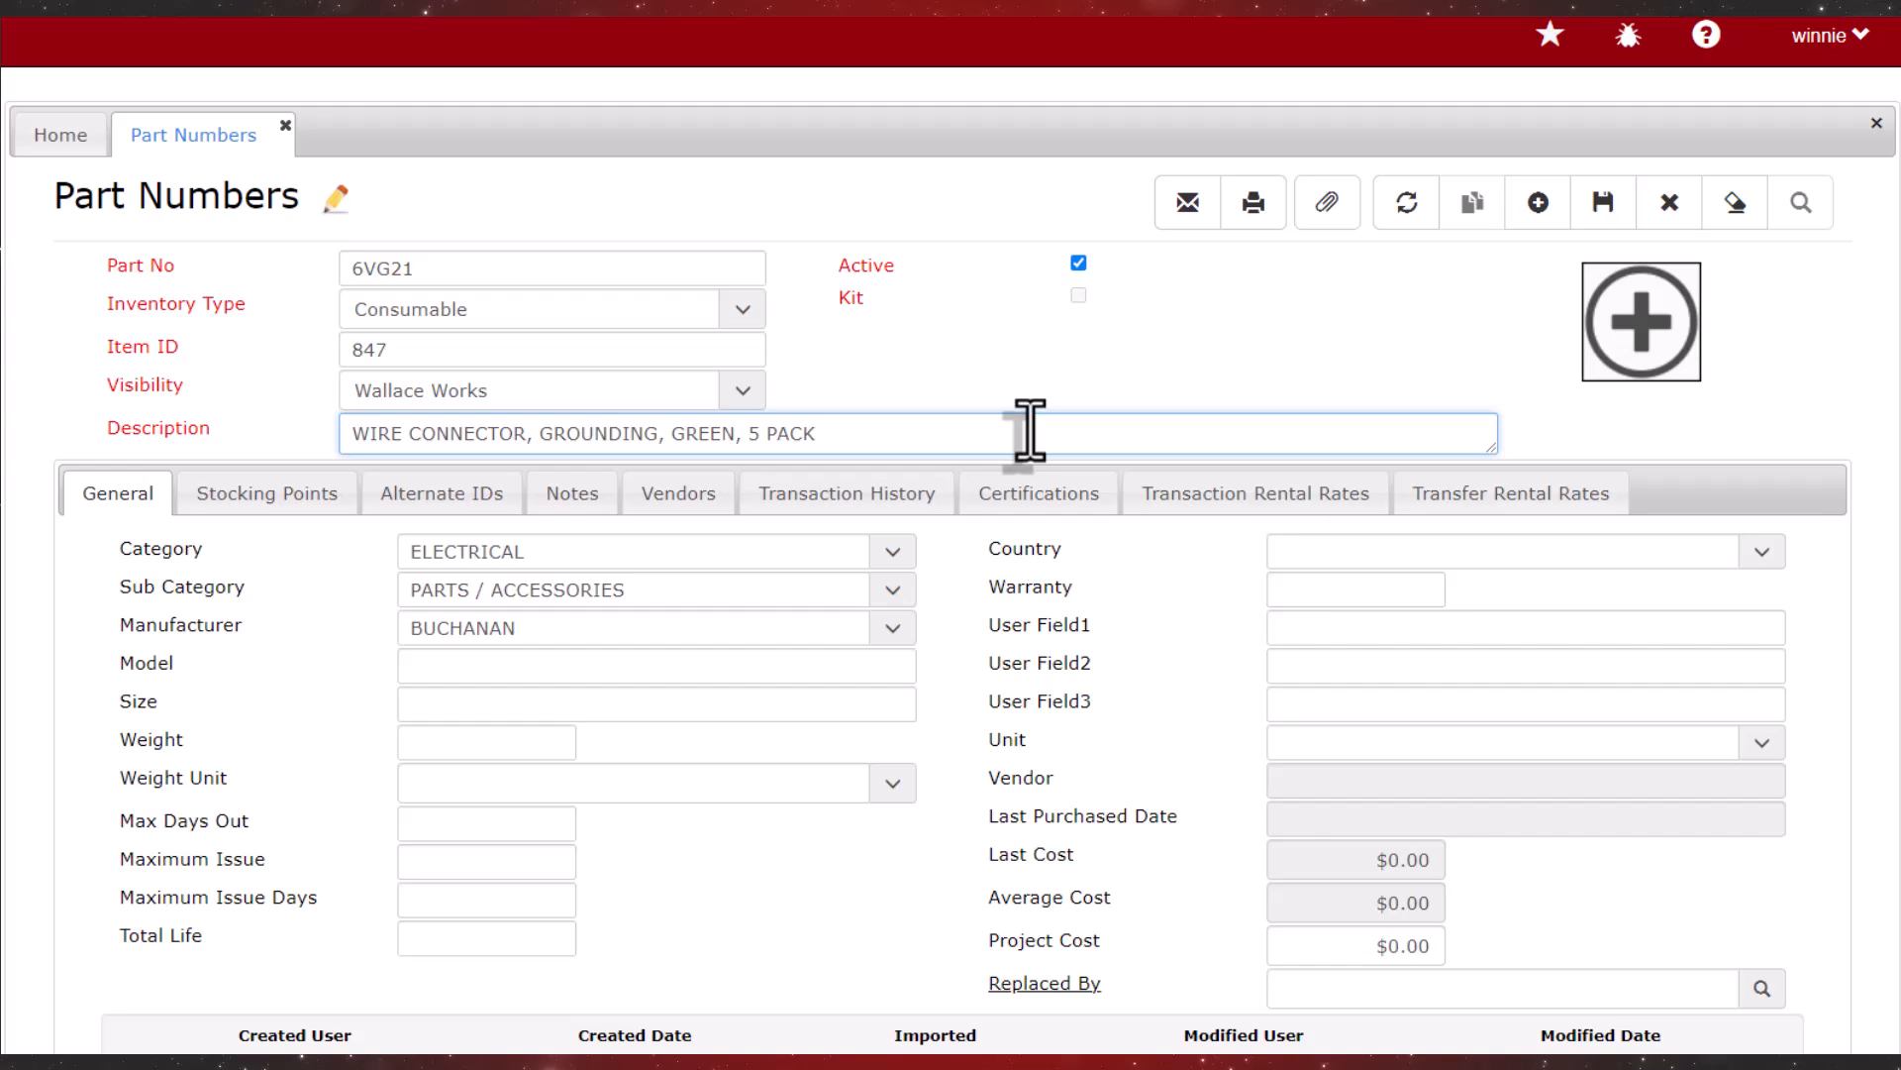
left_click(1292, 371)
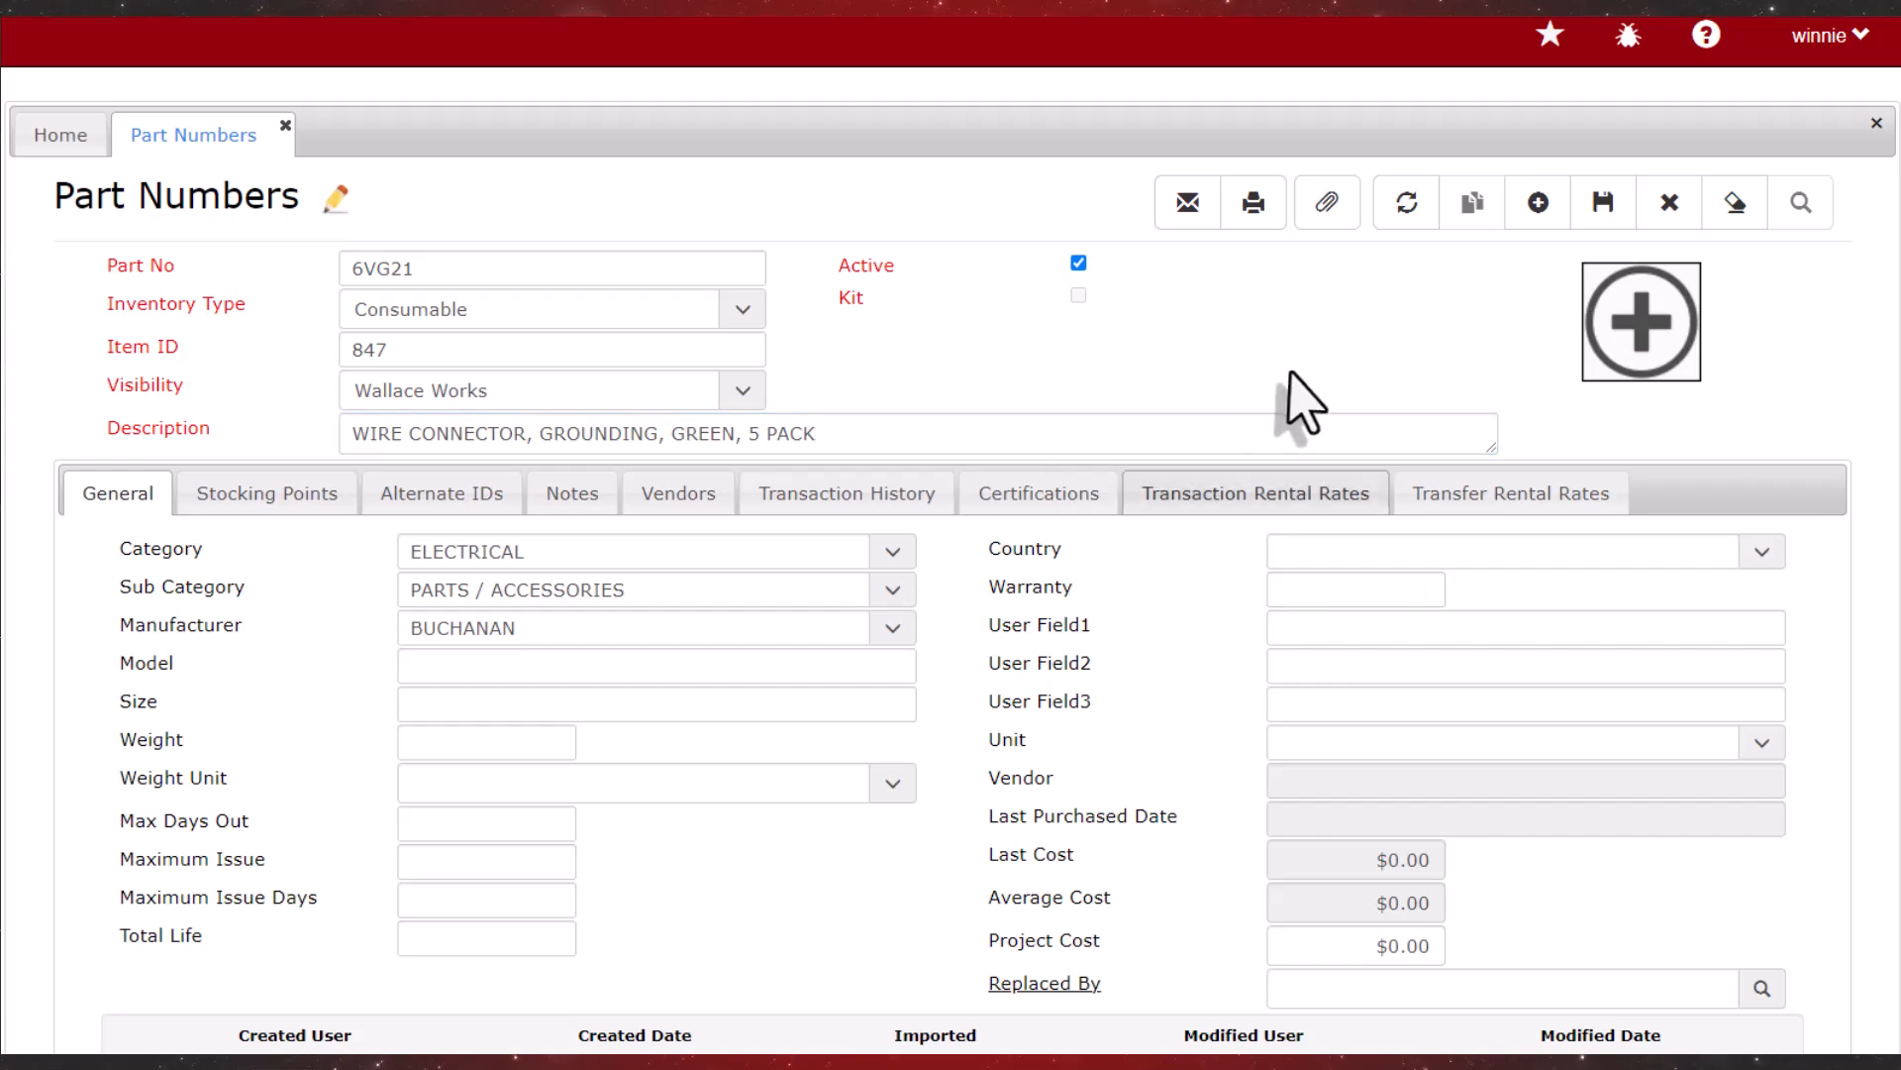
Search the _Inventory pictures for WIRE, add the green grounding wire connector image to the part, and save the record
left_click(1624, 345)
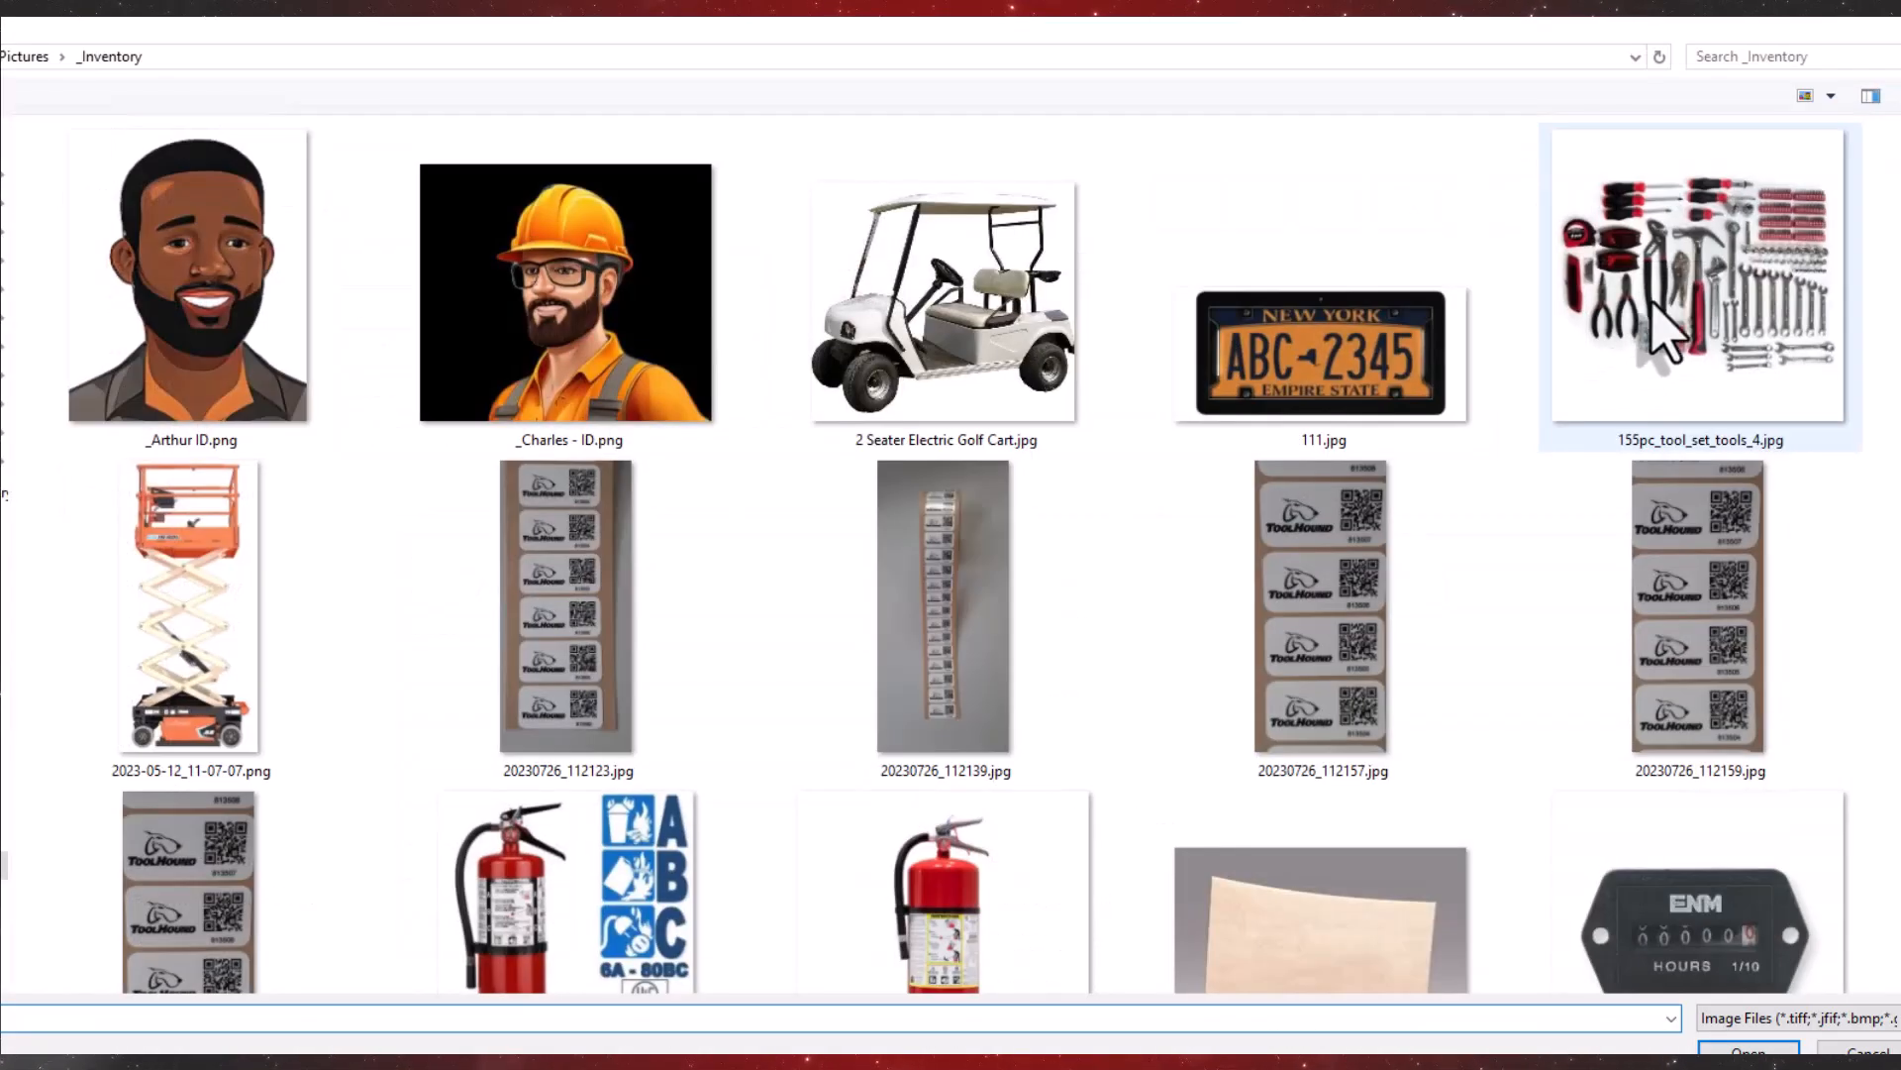
left_click(1754, 56)
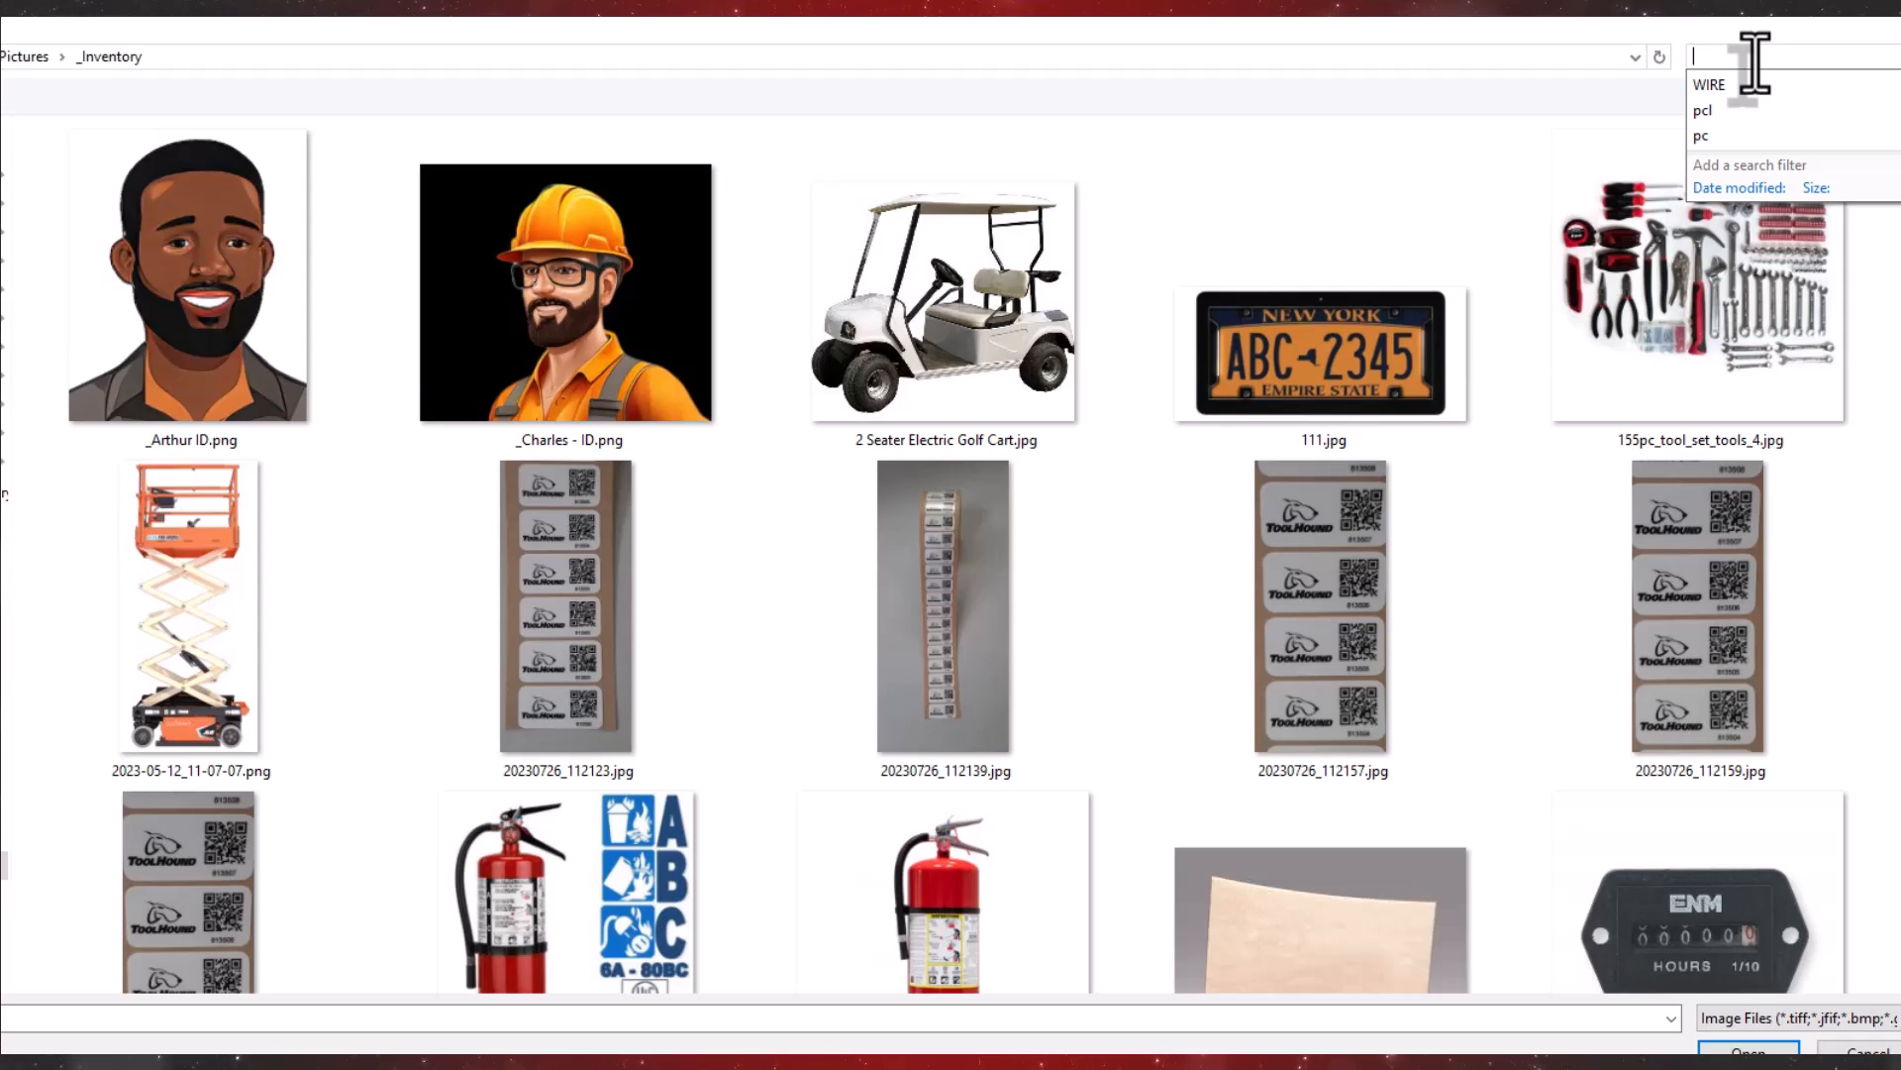
left_click(1756, 85)
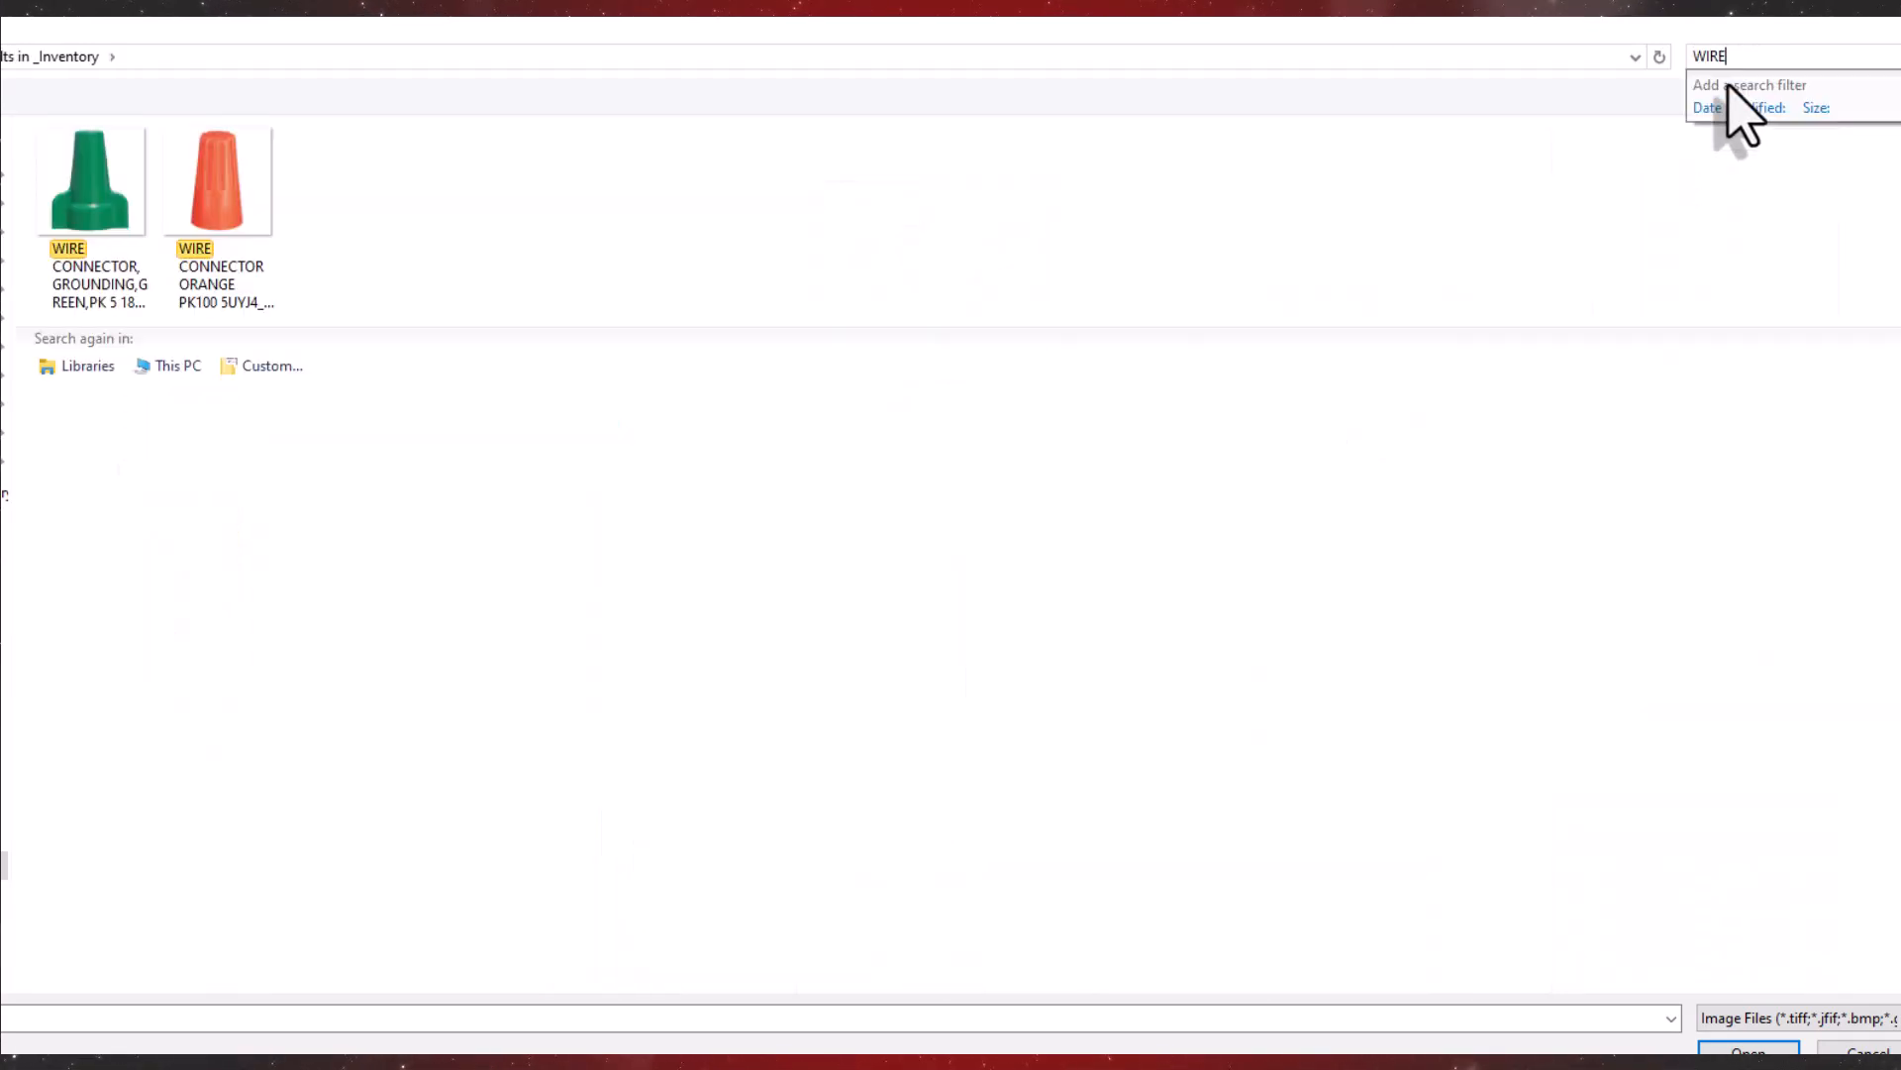
double_click(106, 239)
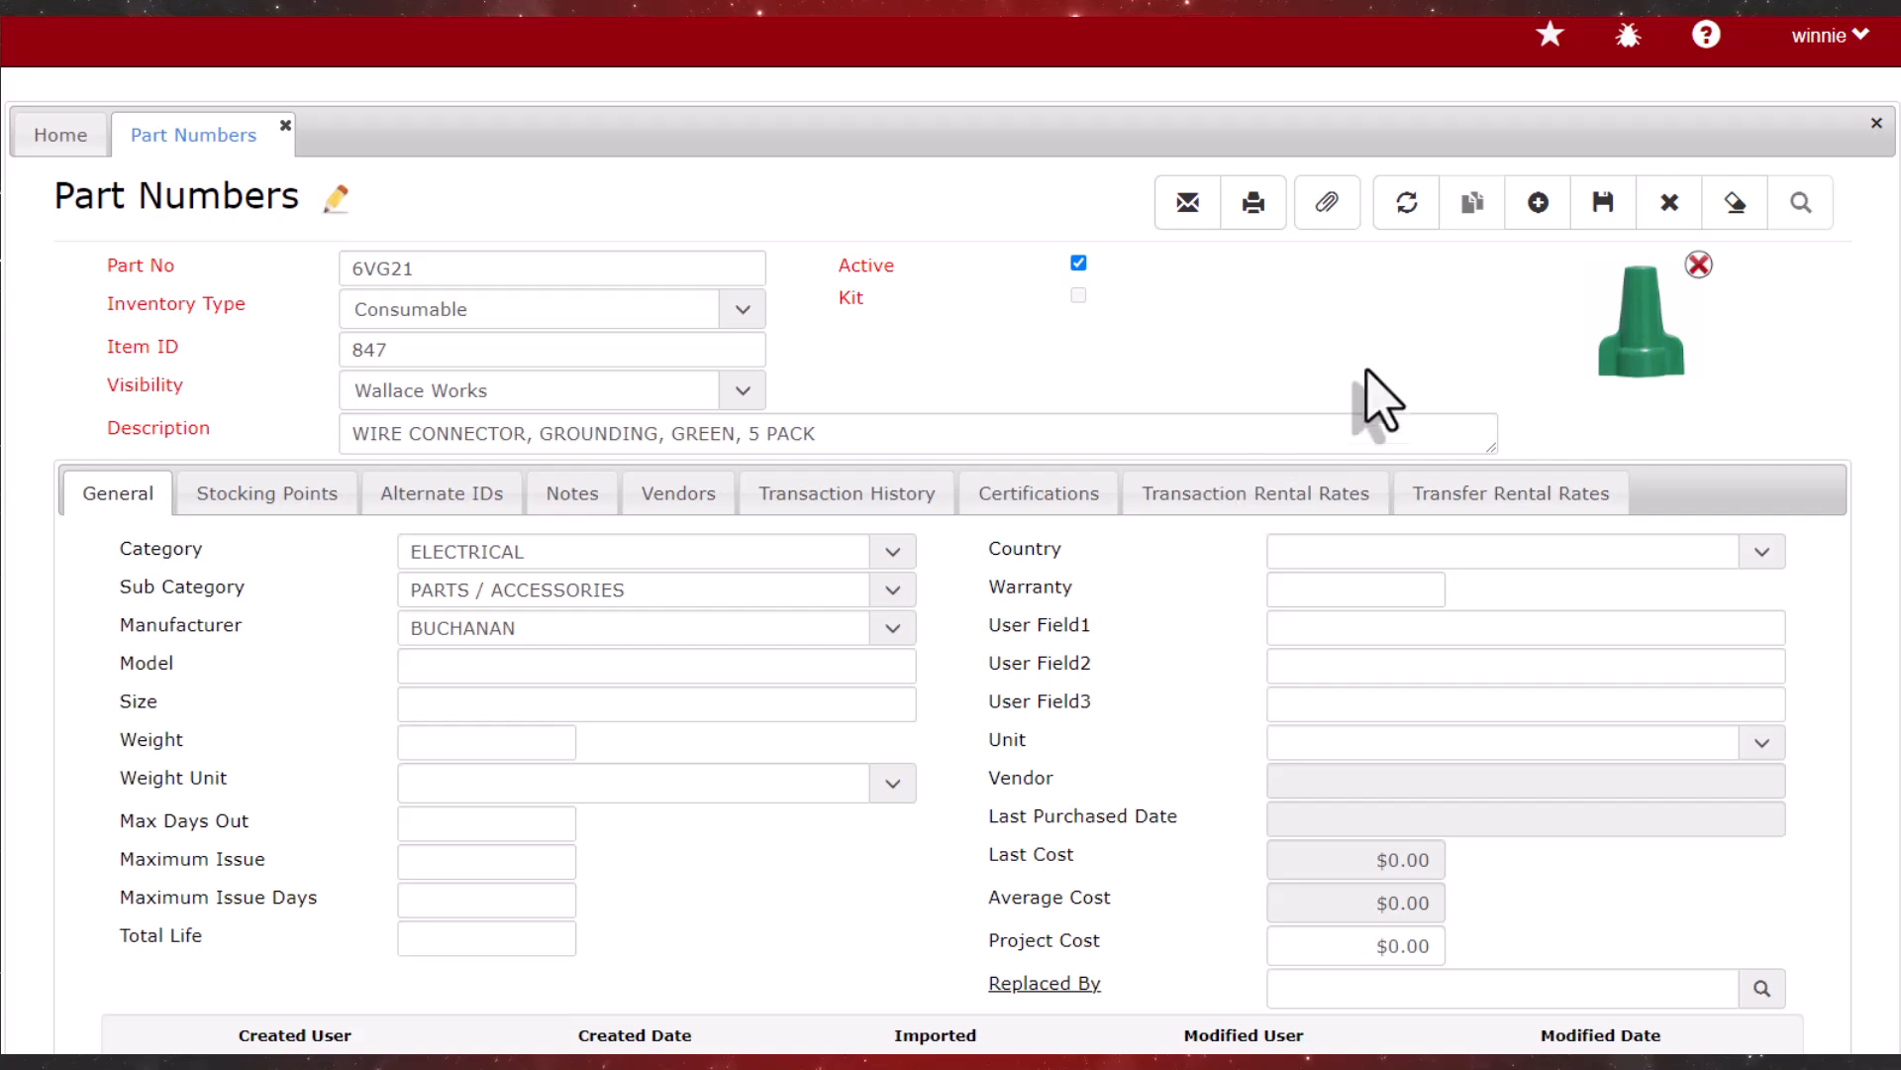
left_click(1603, 208)
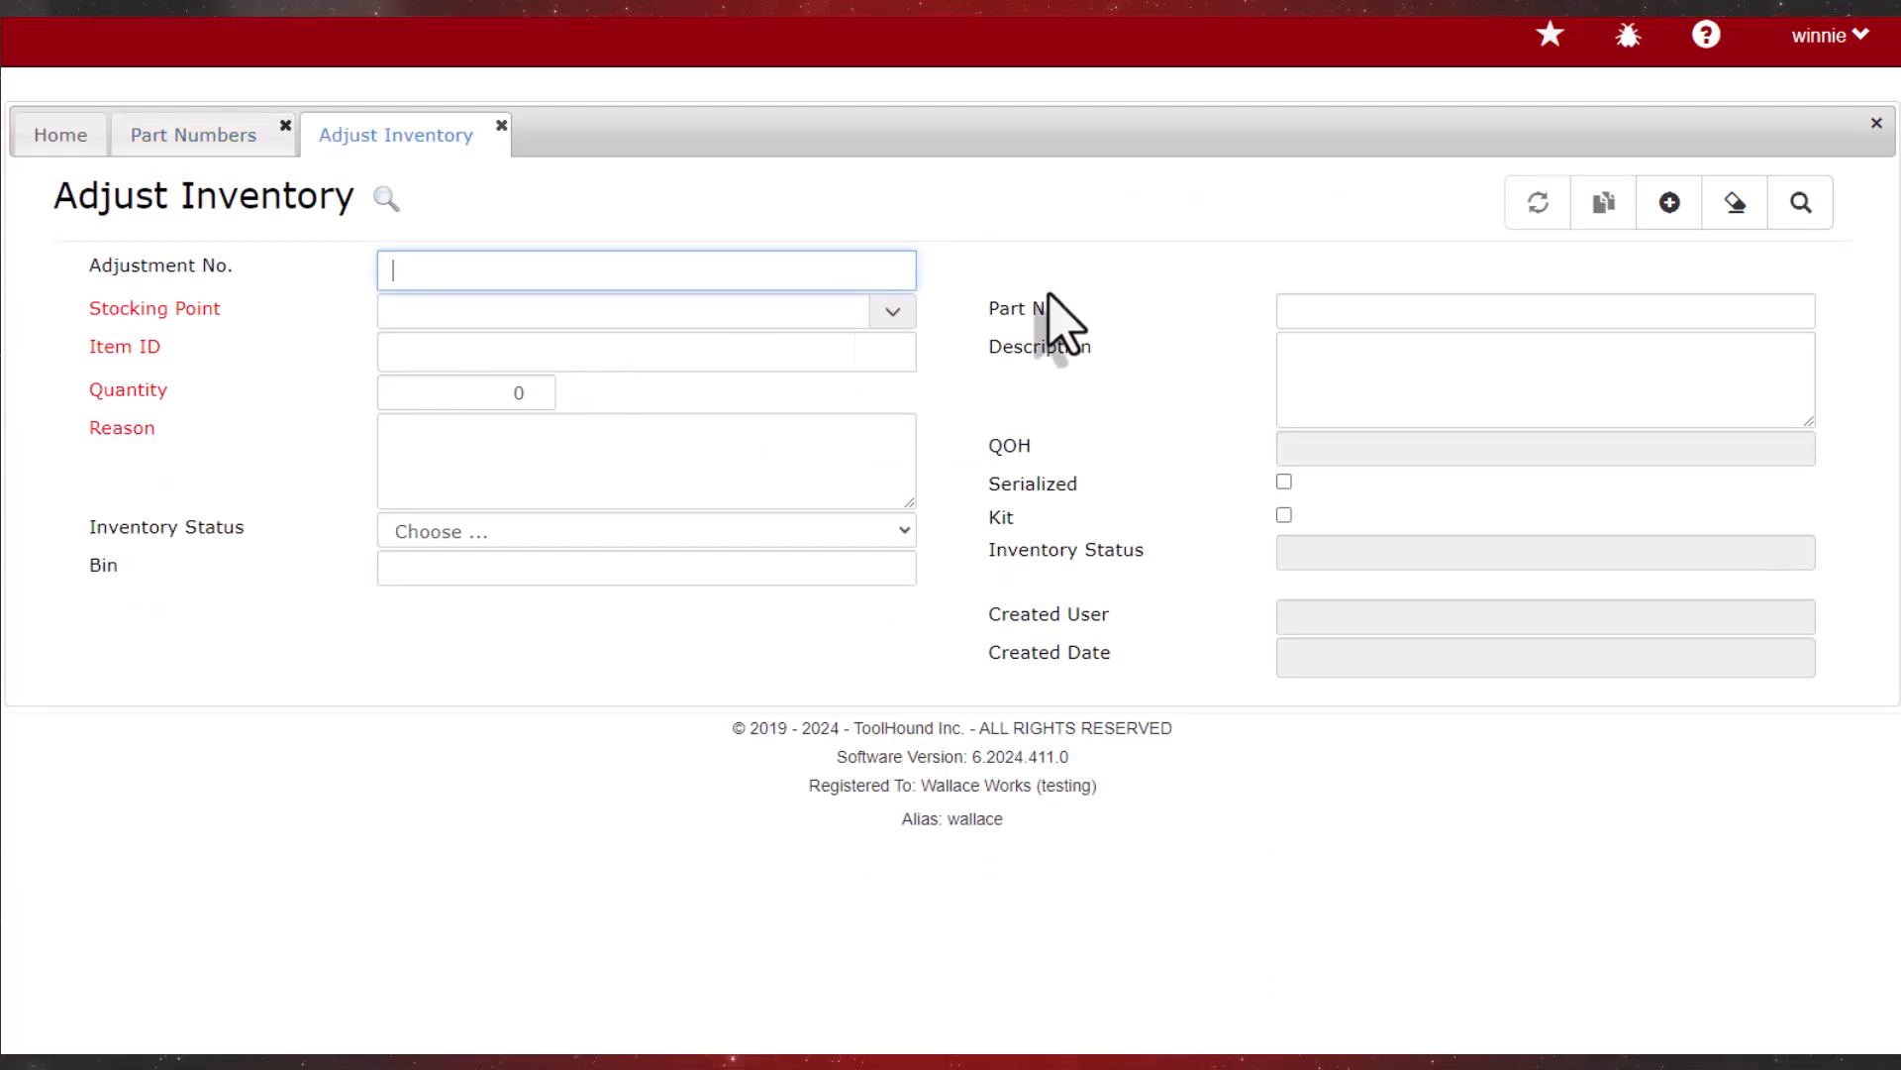
Start a new inventory adjustment for item 847 at the Main stocking point, with quantity 100 and reason NEW INVENTORY
left_click(1668, 206)
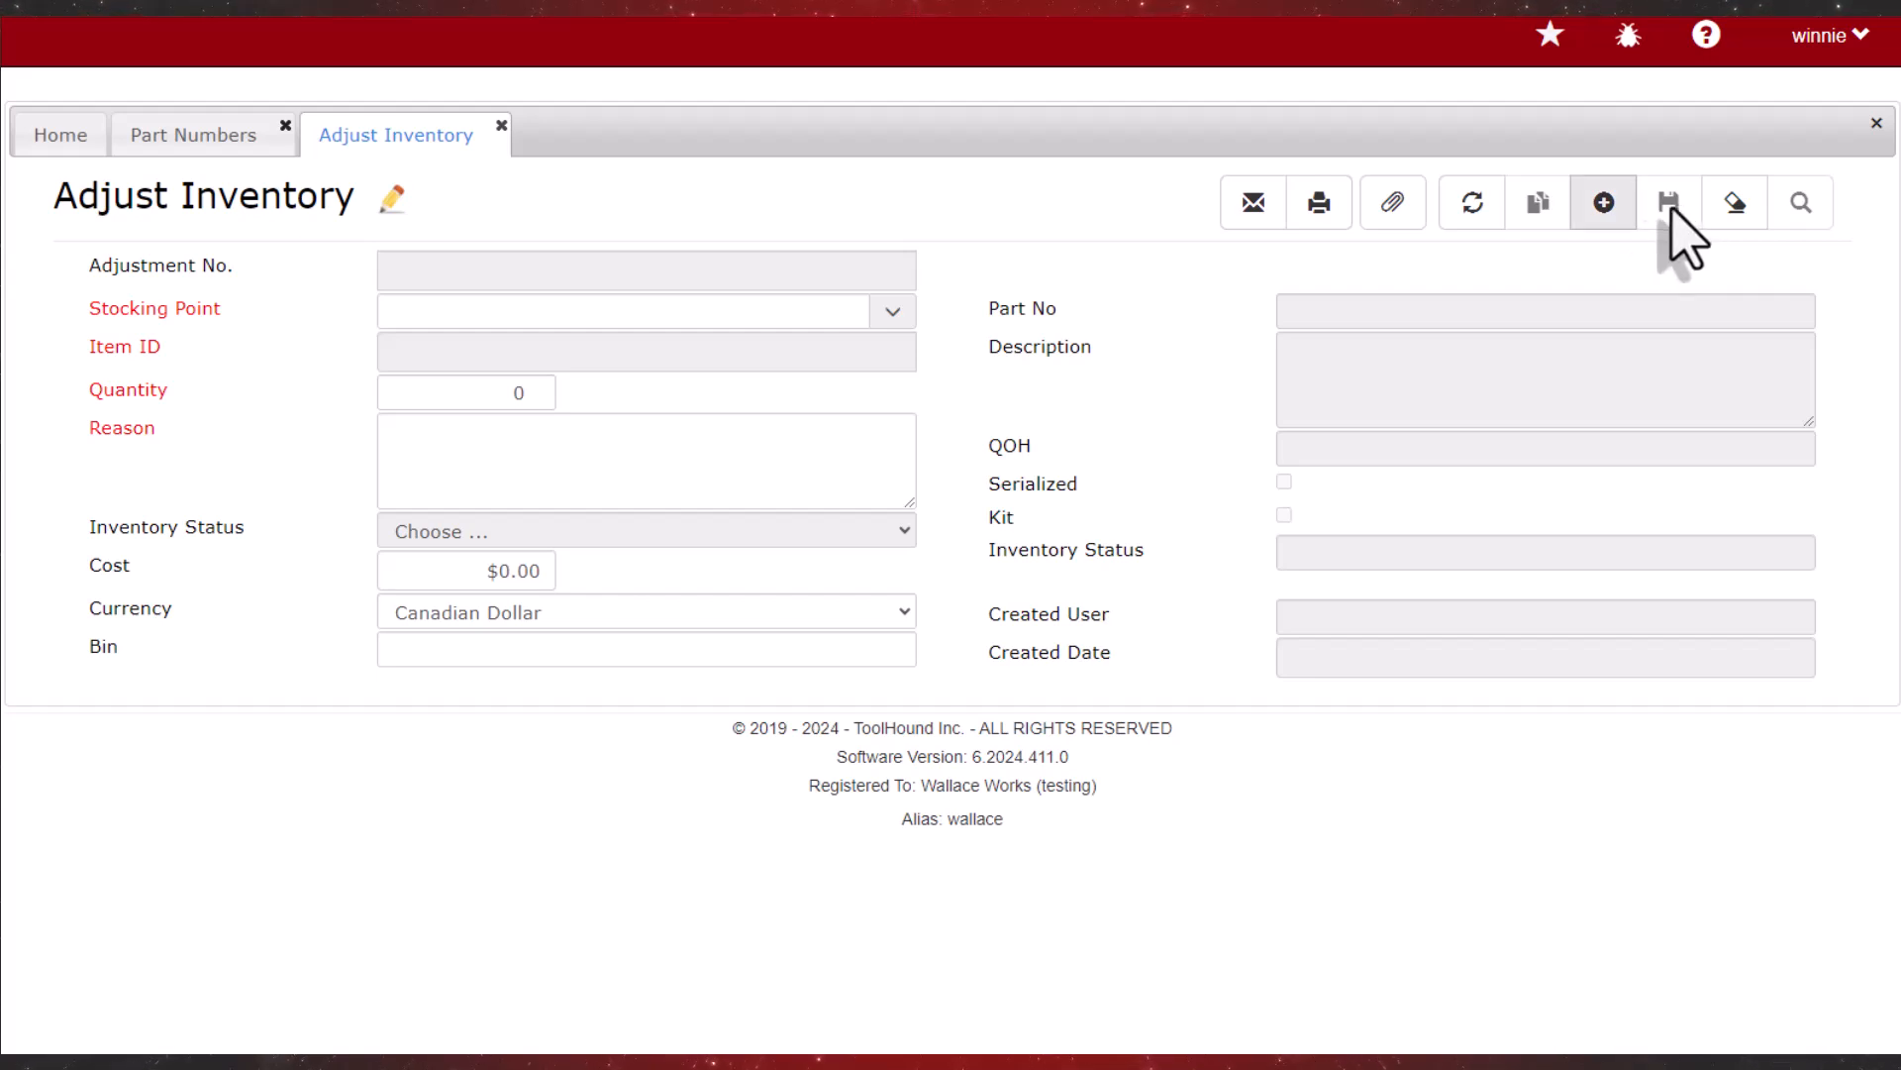
left_click(896, 315)
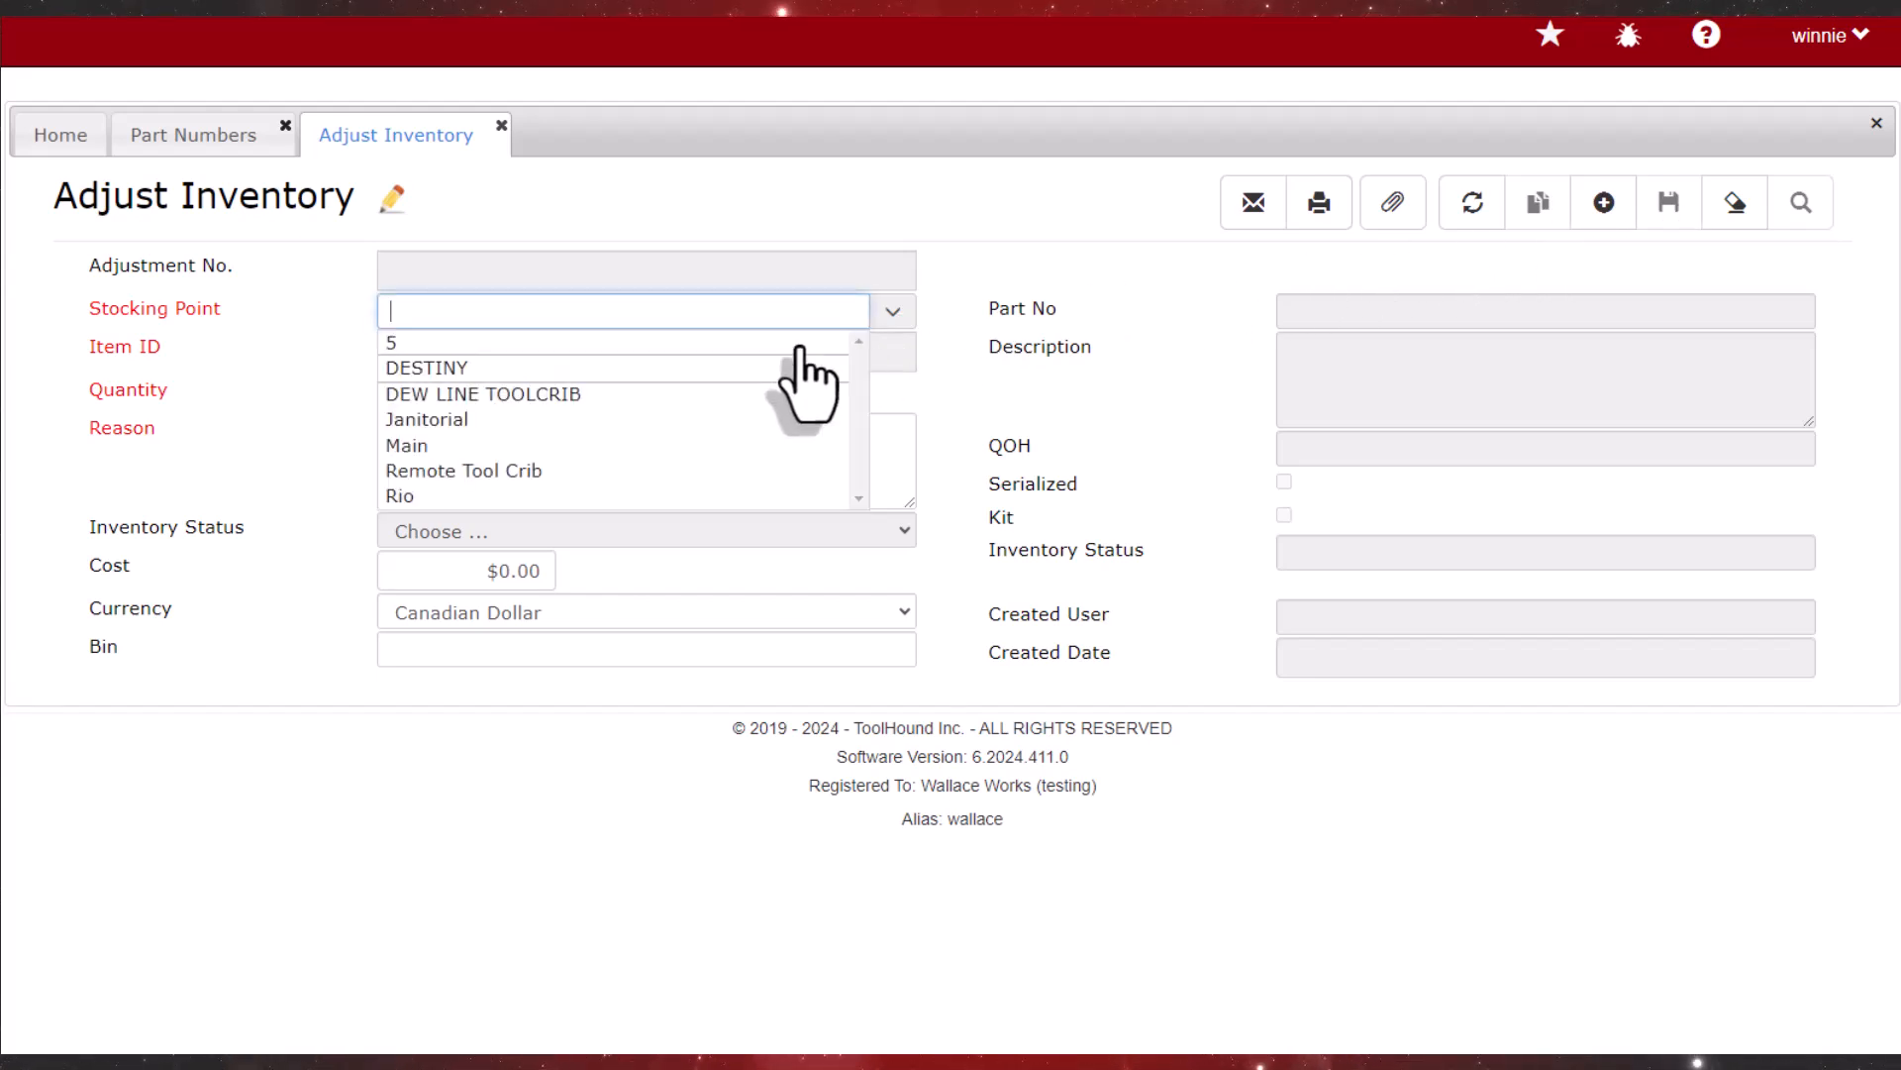
left_click(513, 453)
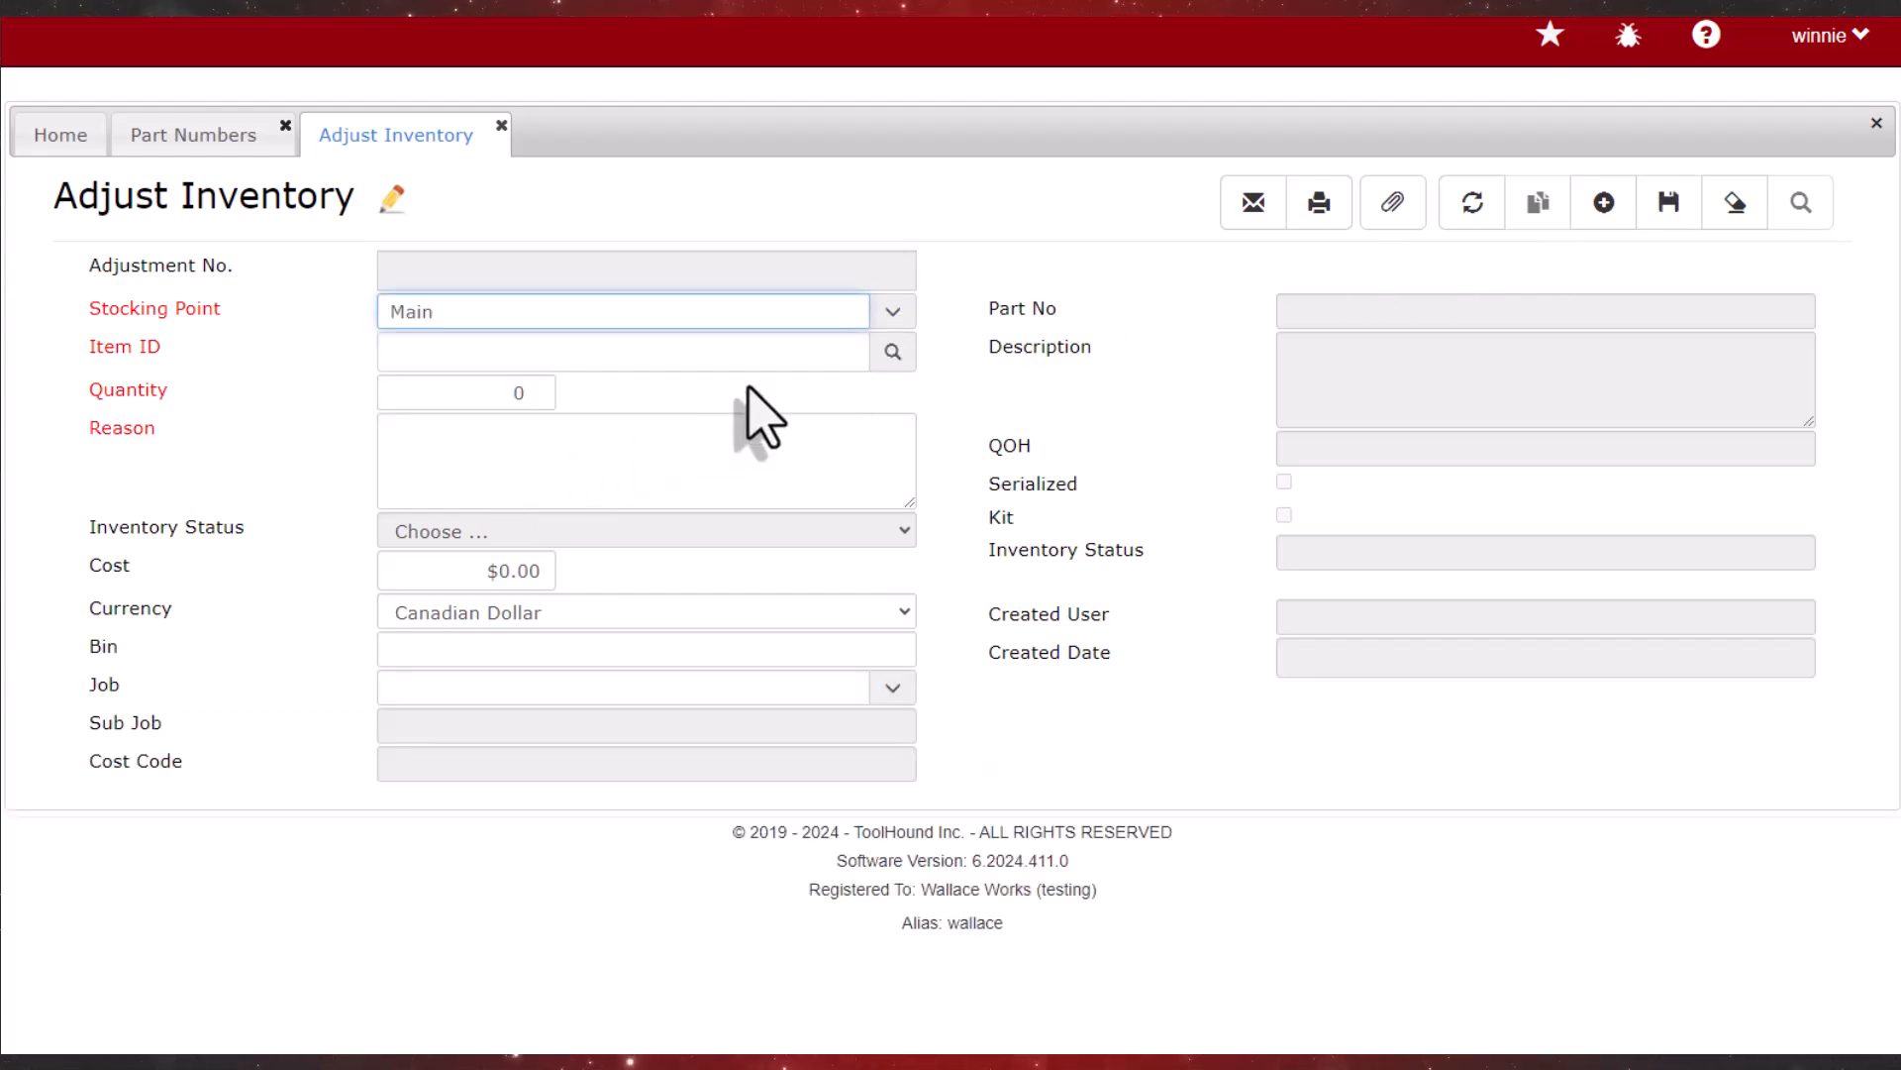
left_click(821, 355)
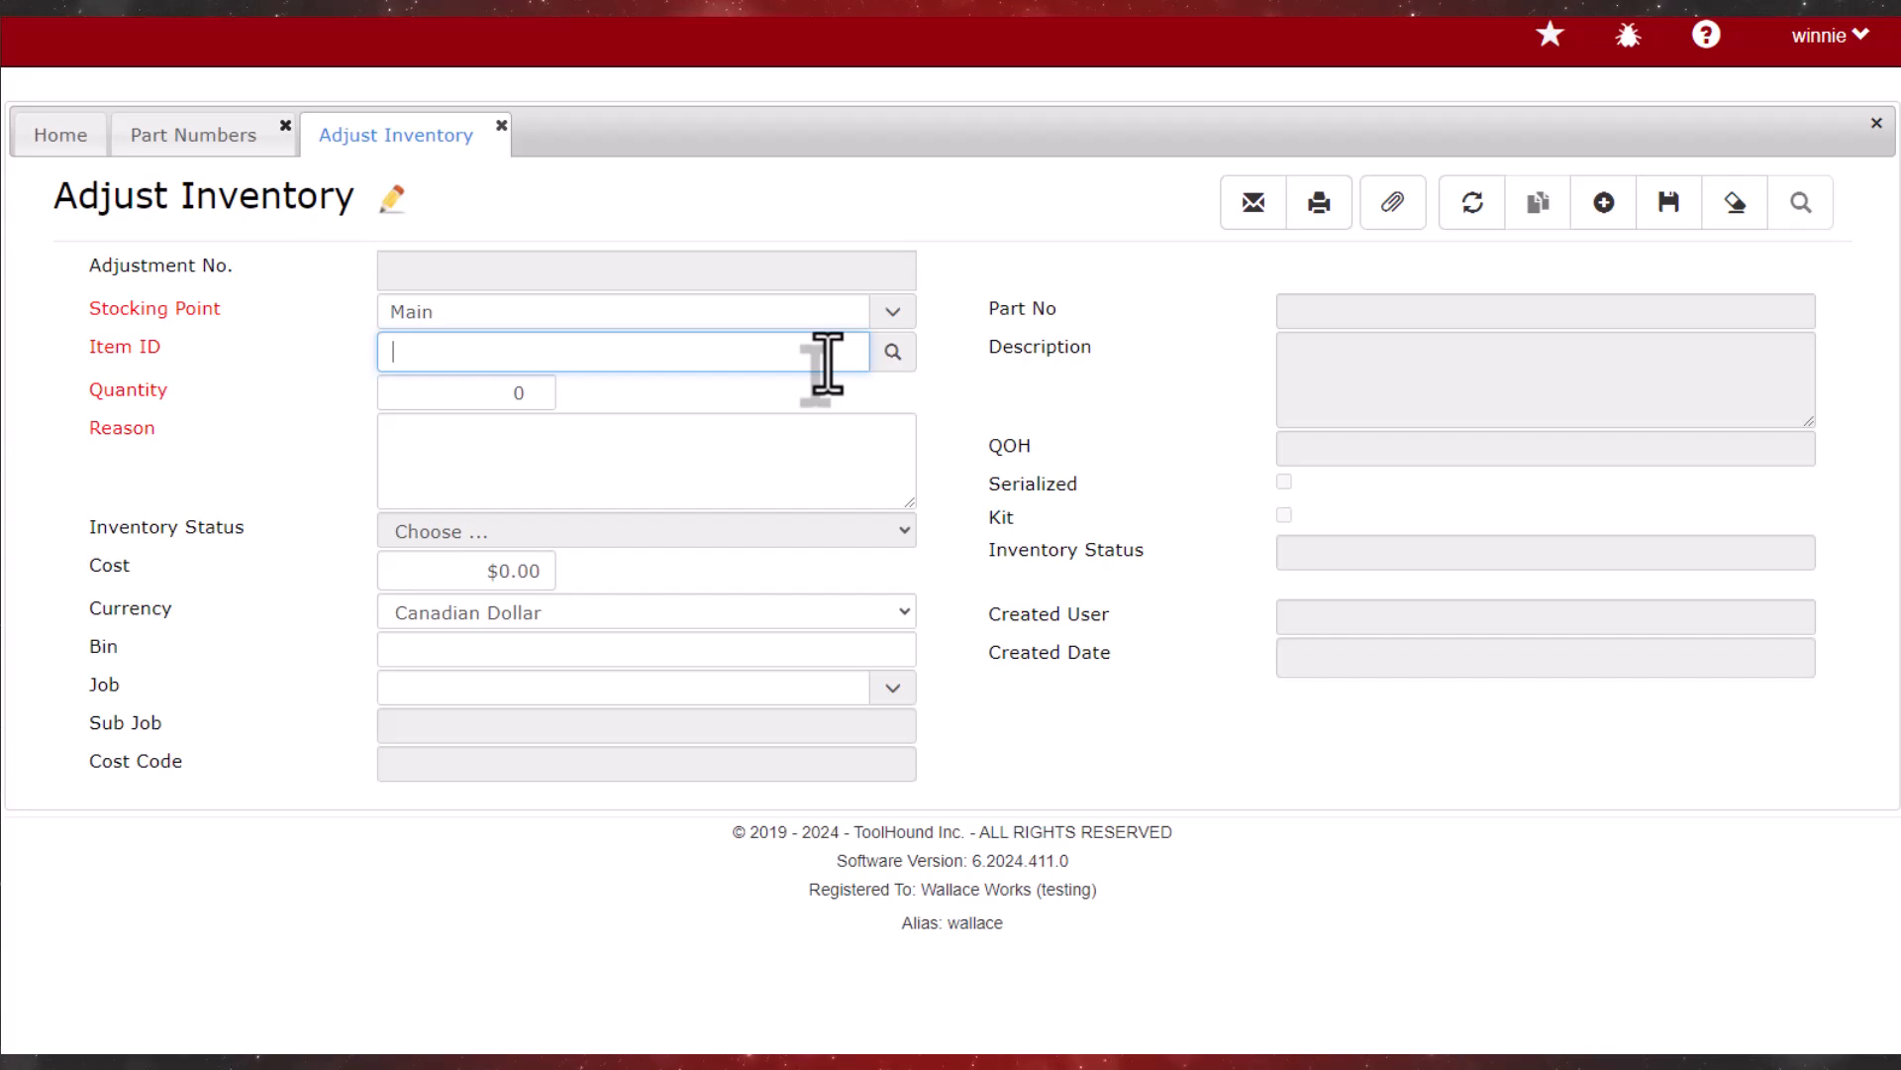
type("847")
key("Tab")
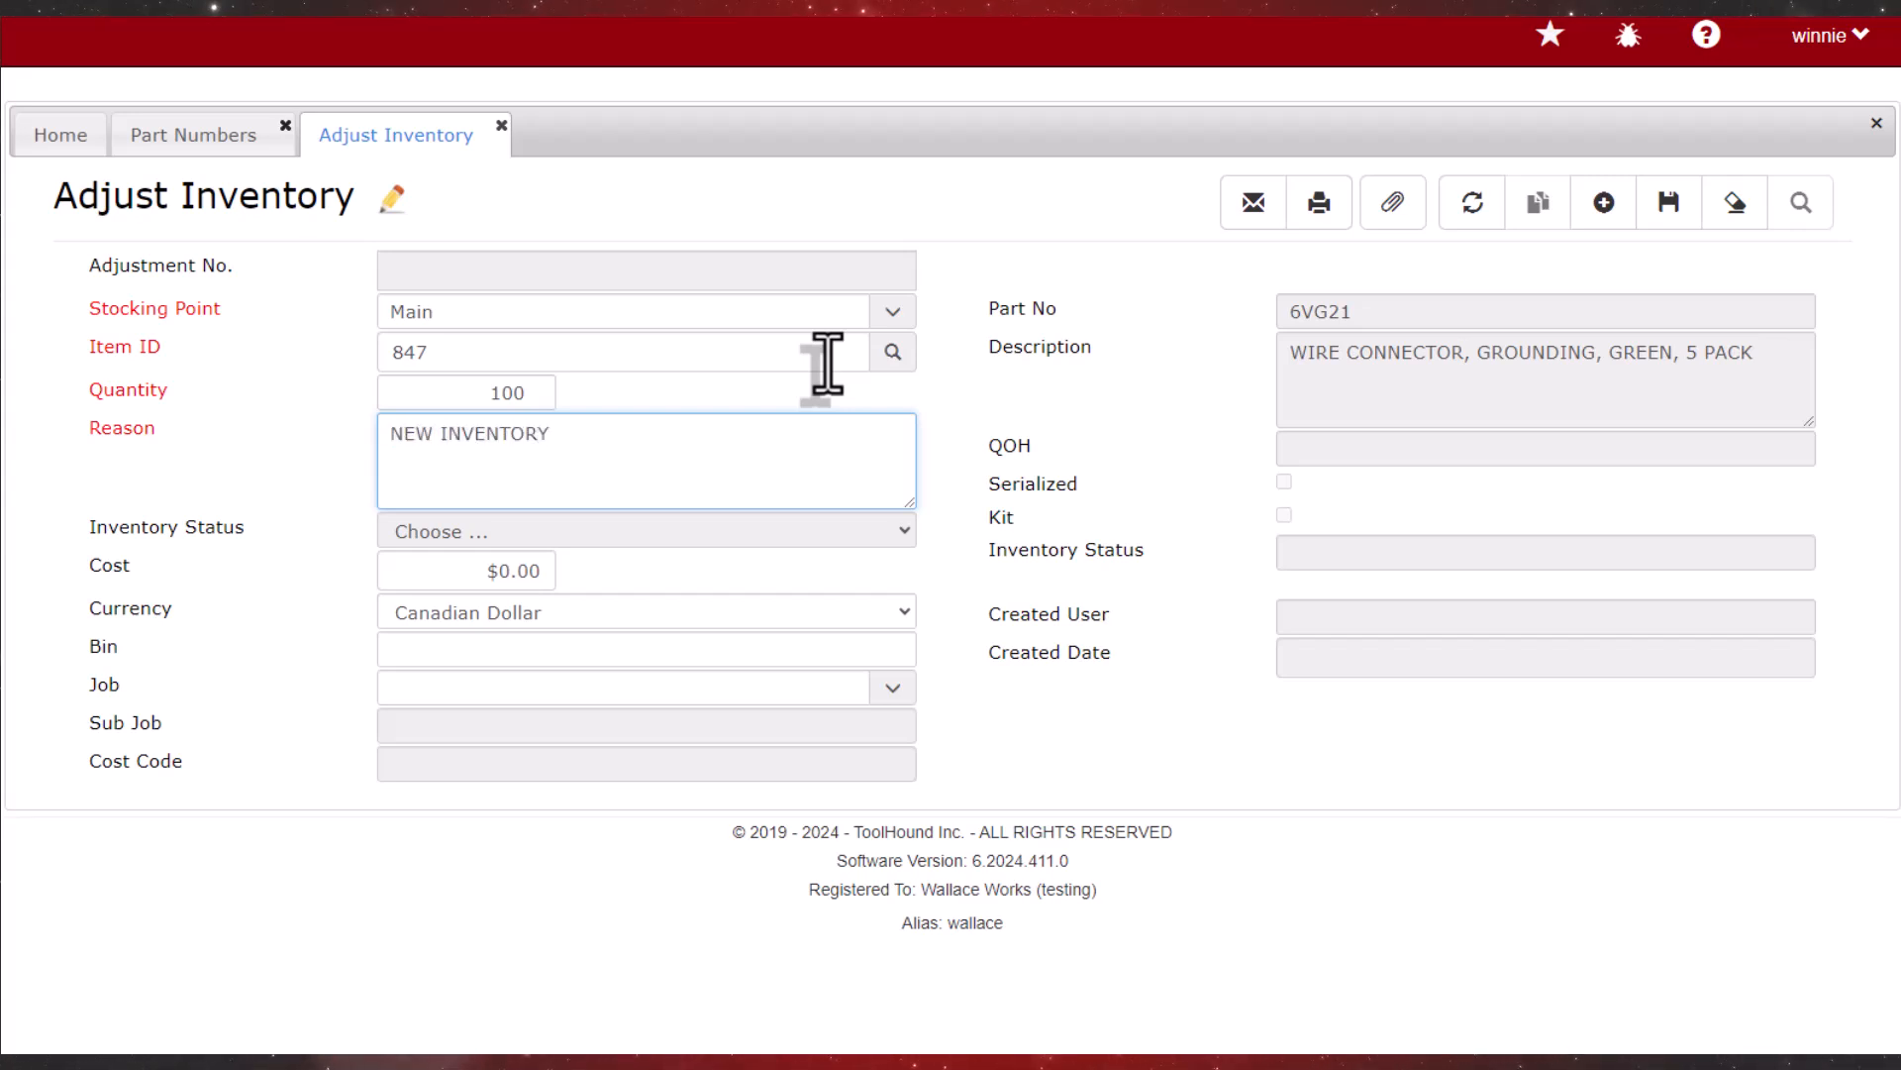
Set the adjustment's cost to $15.98, then save and close the adjustment
left_click(567, 570)
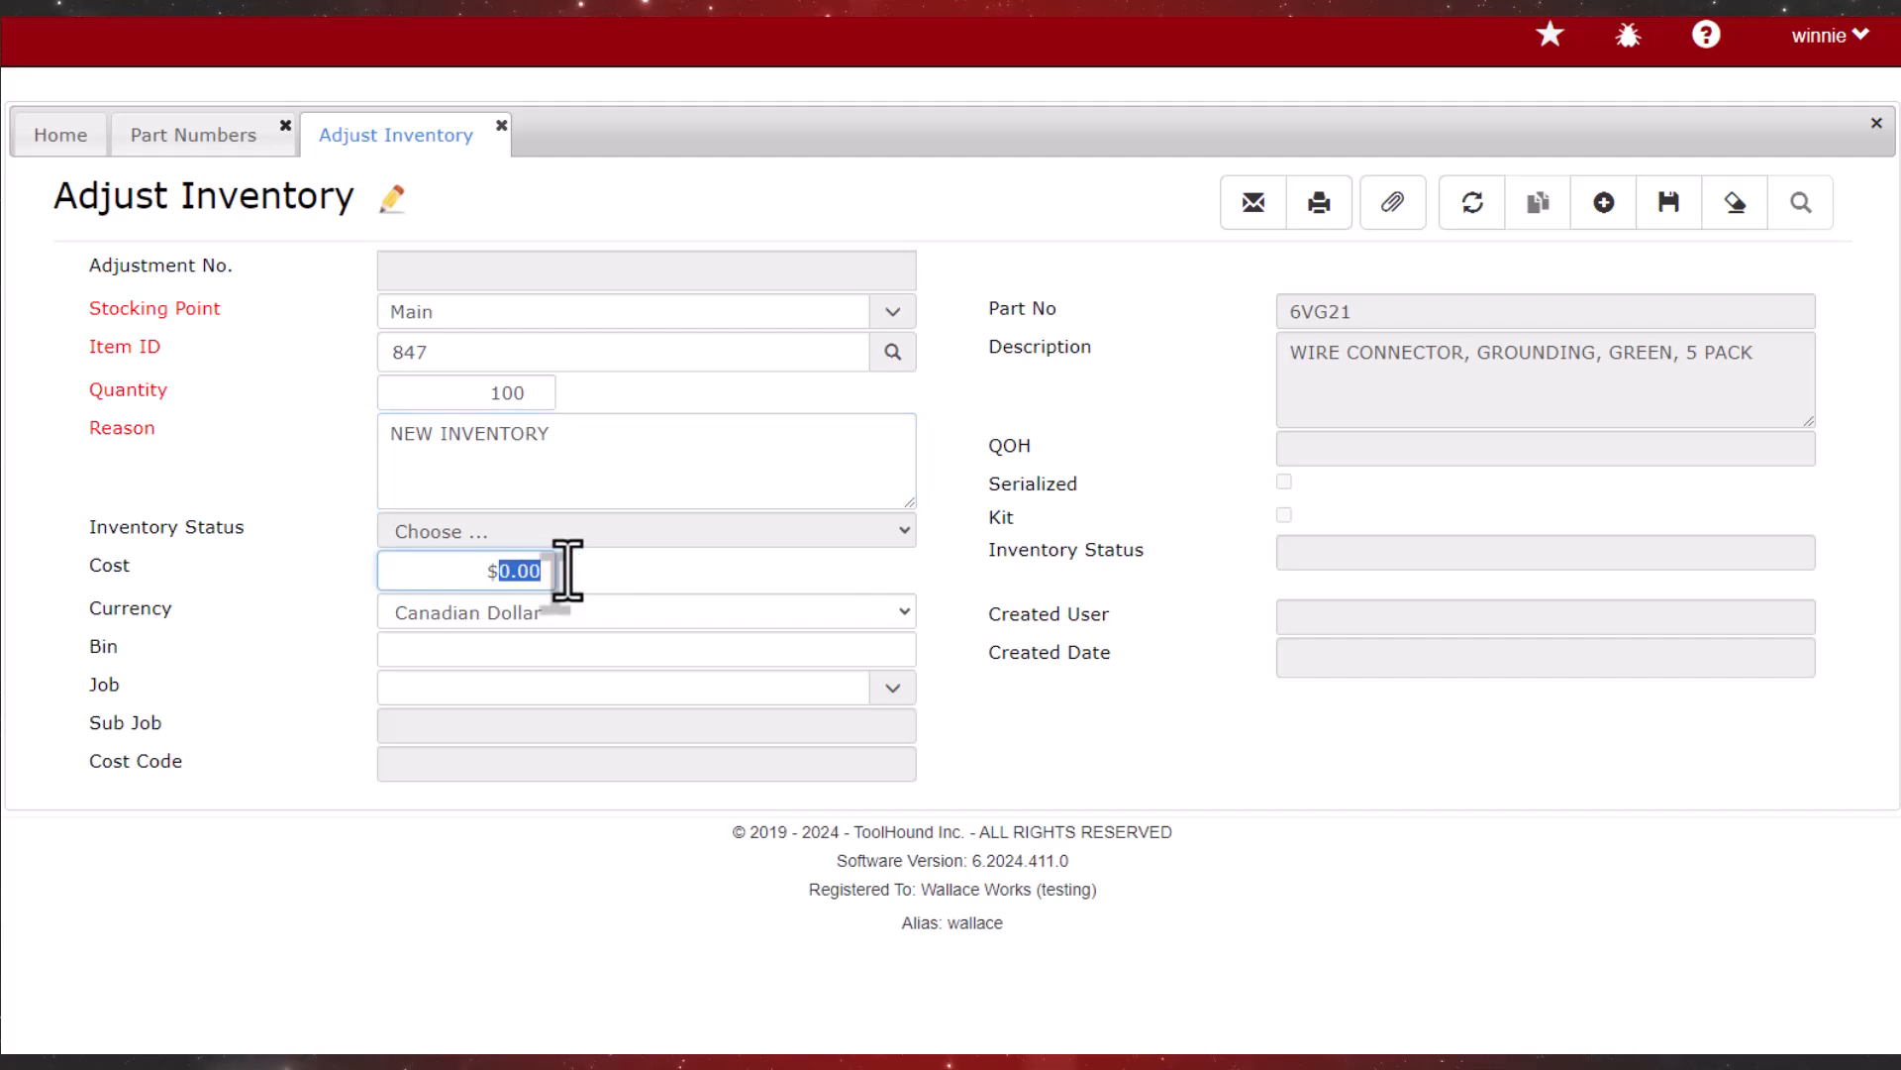
type("15.98")
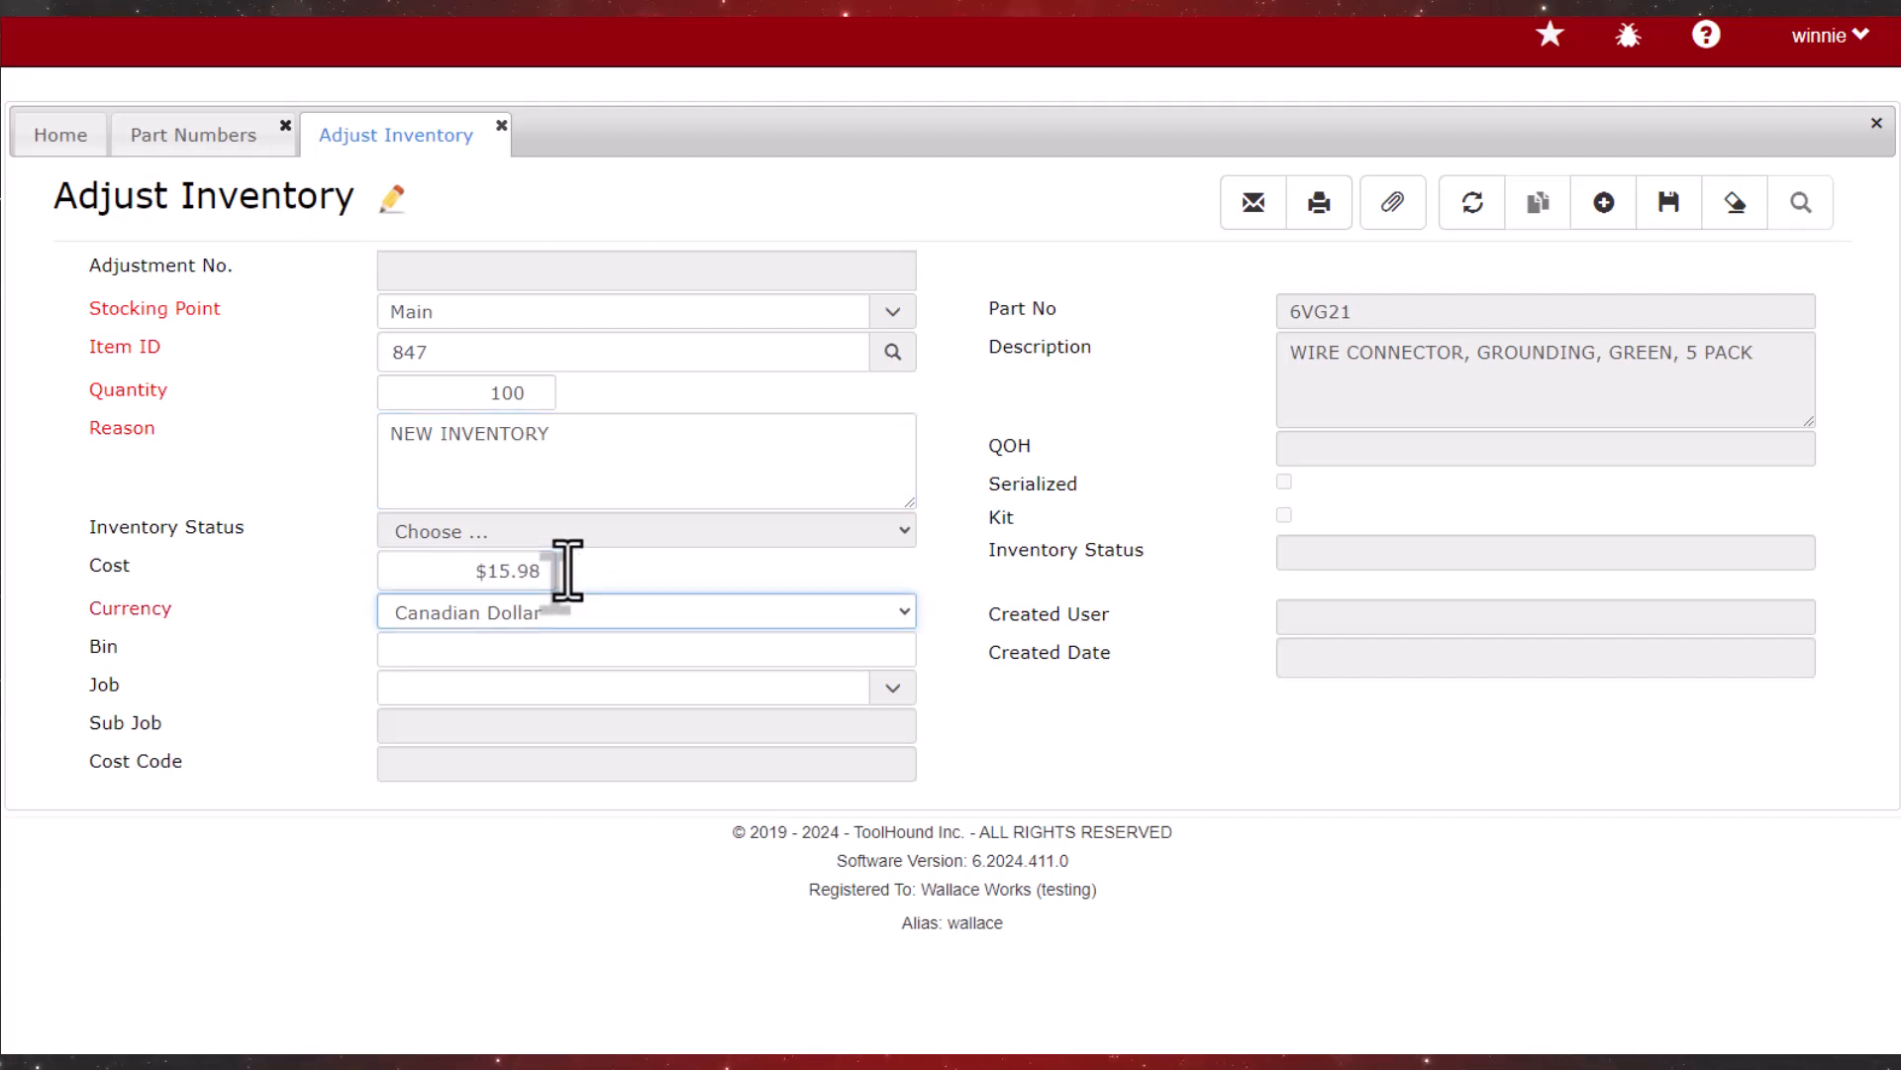
left_click(1671, 203)
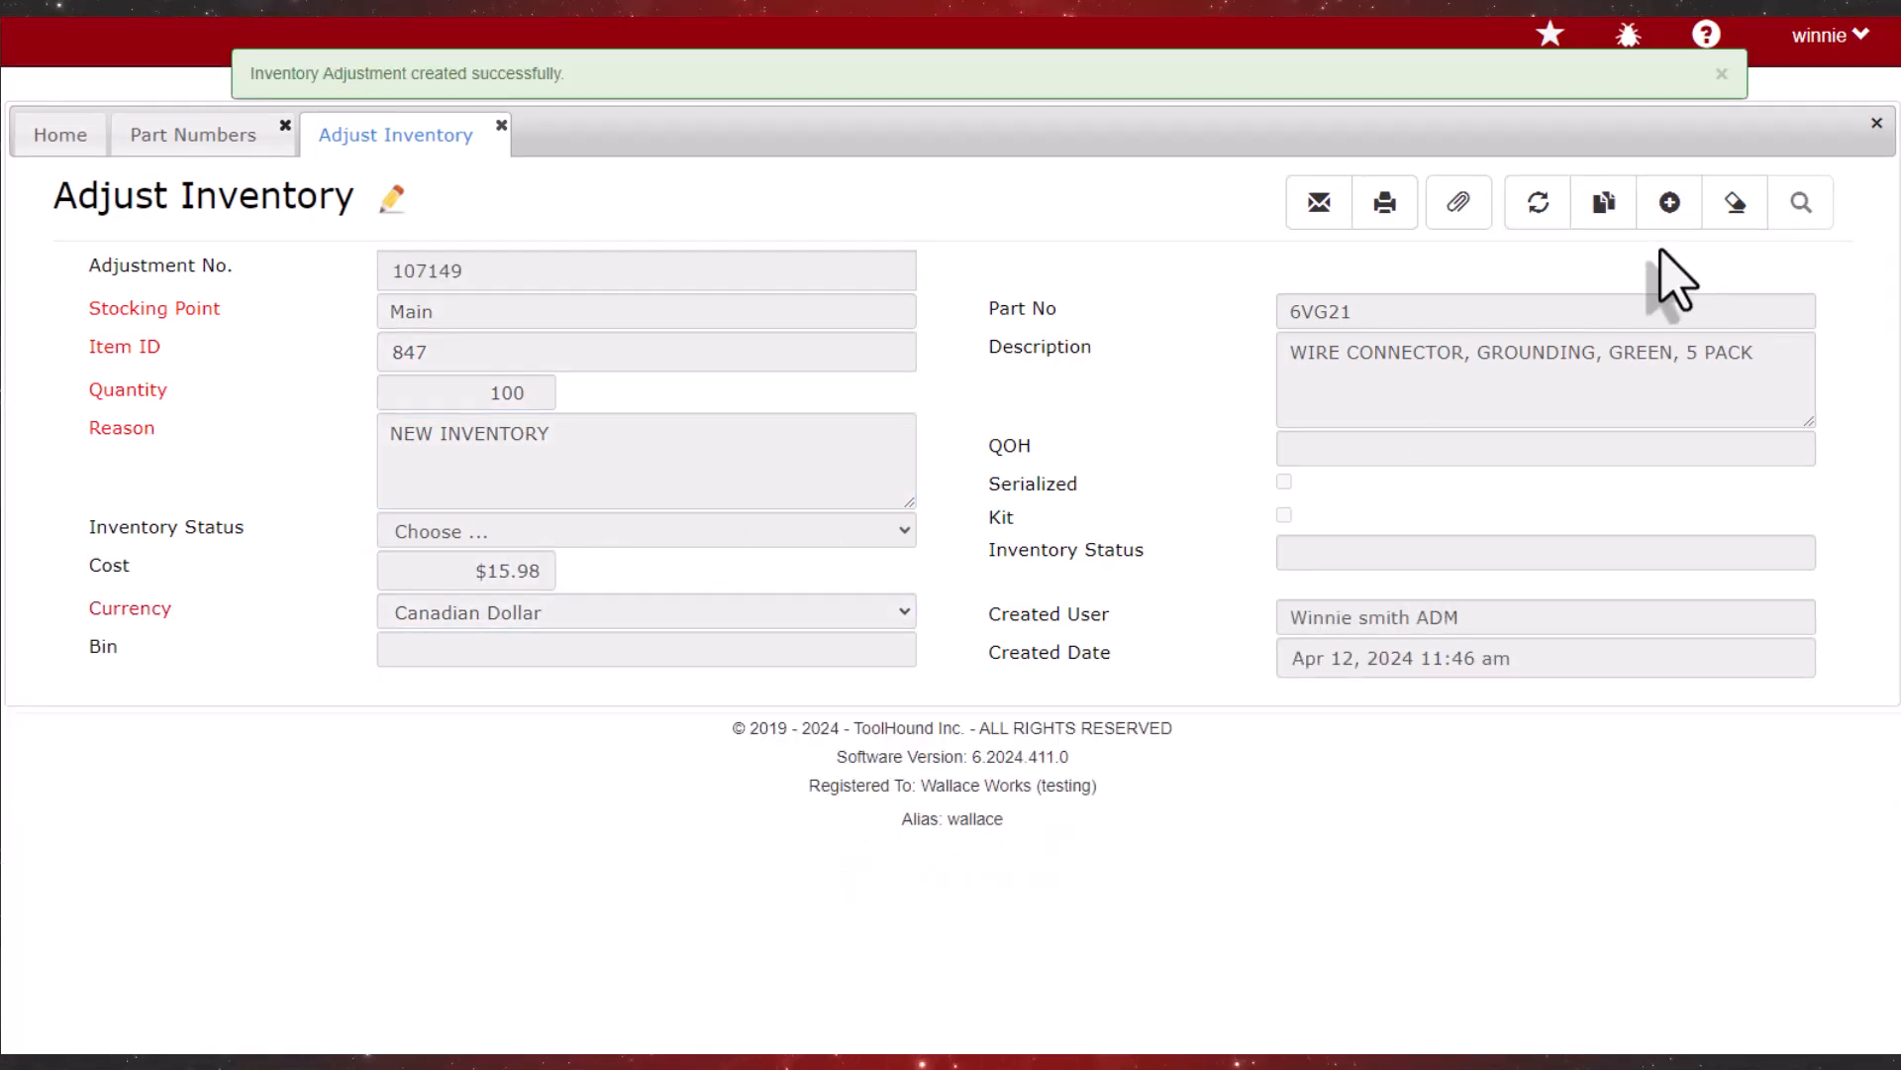
left_click(500, 126)
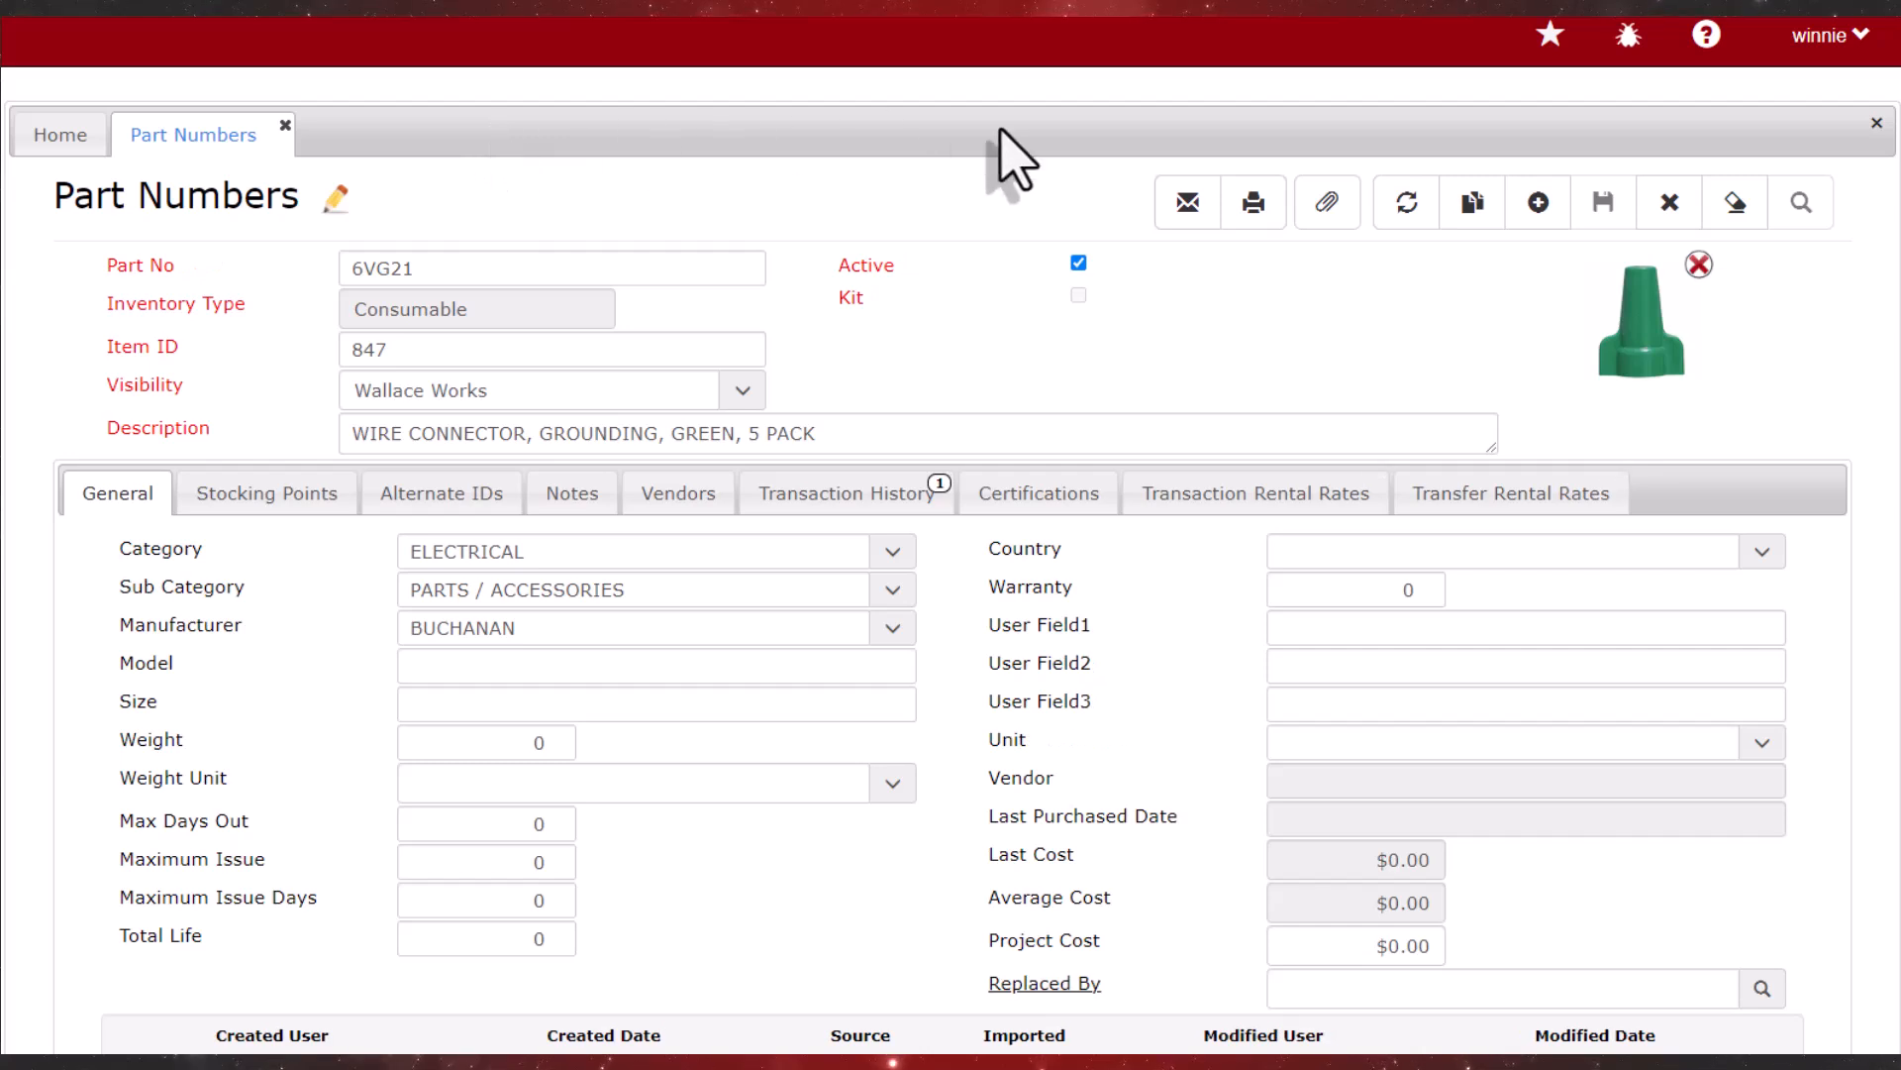
Refresh the part record and set the Main stocking point's minimum on hand to 20 and maximum on hand to 100
left_click(1406, 203)
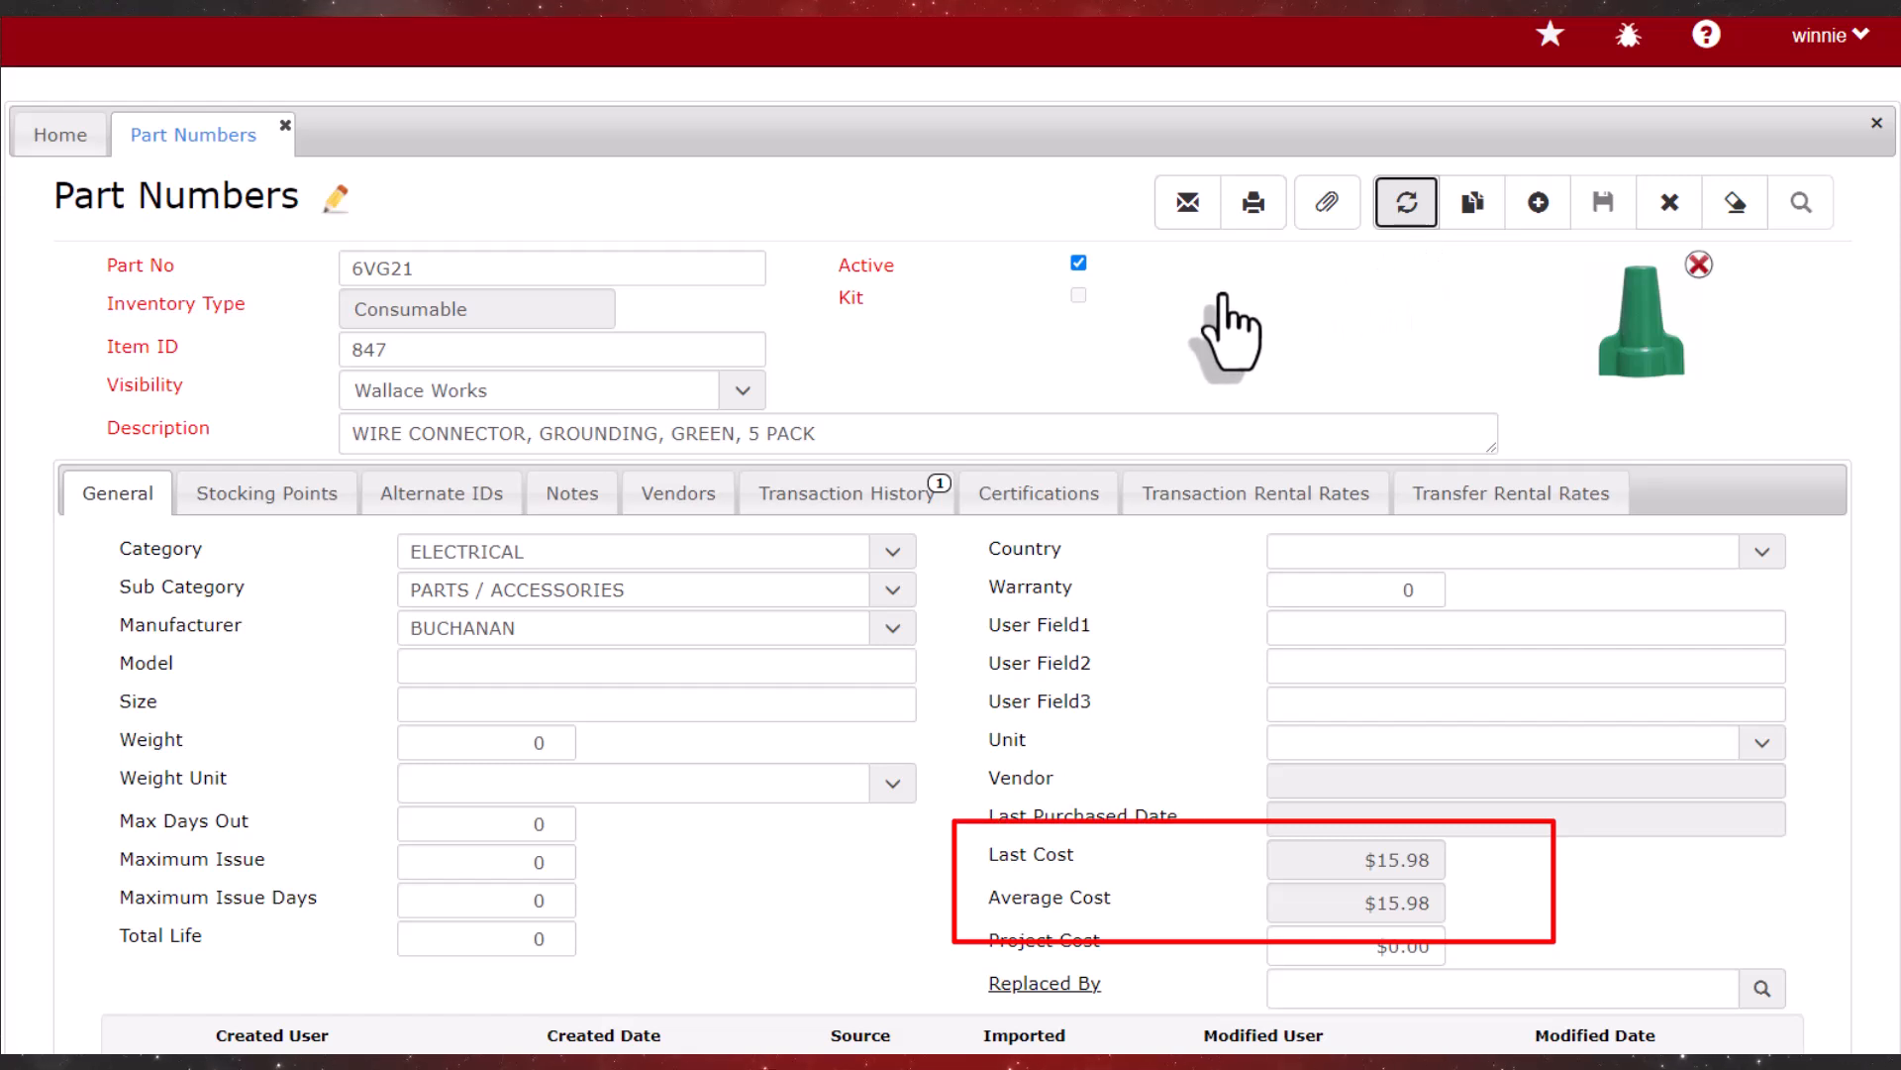
left_click(241, 515)
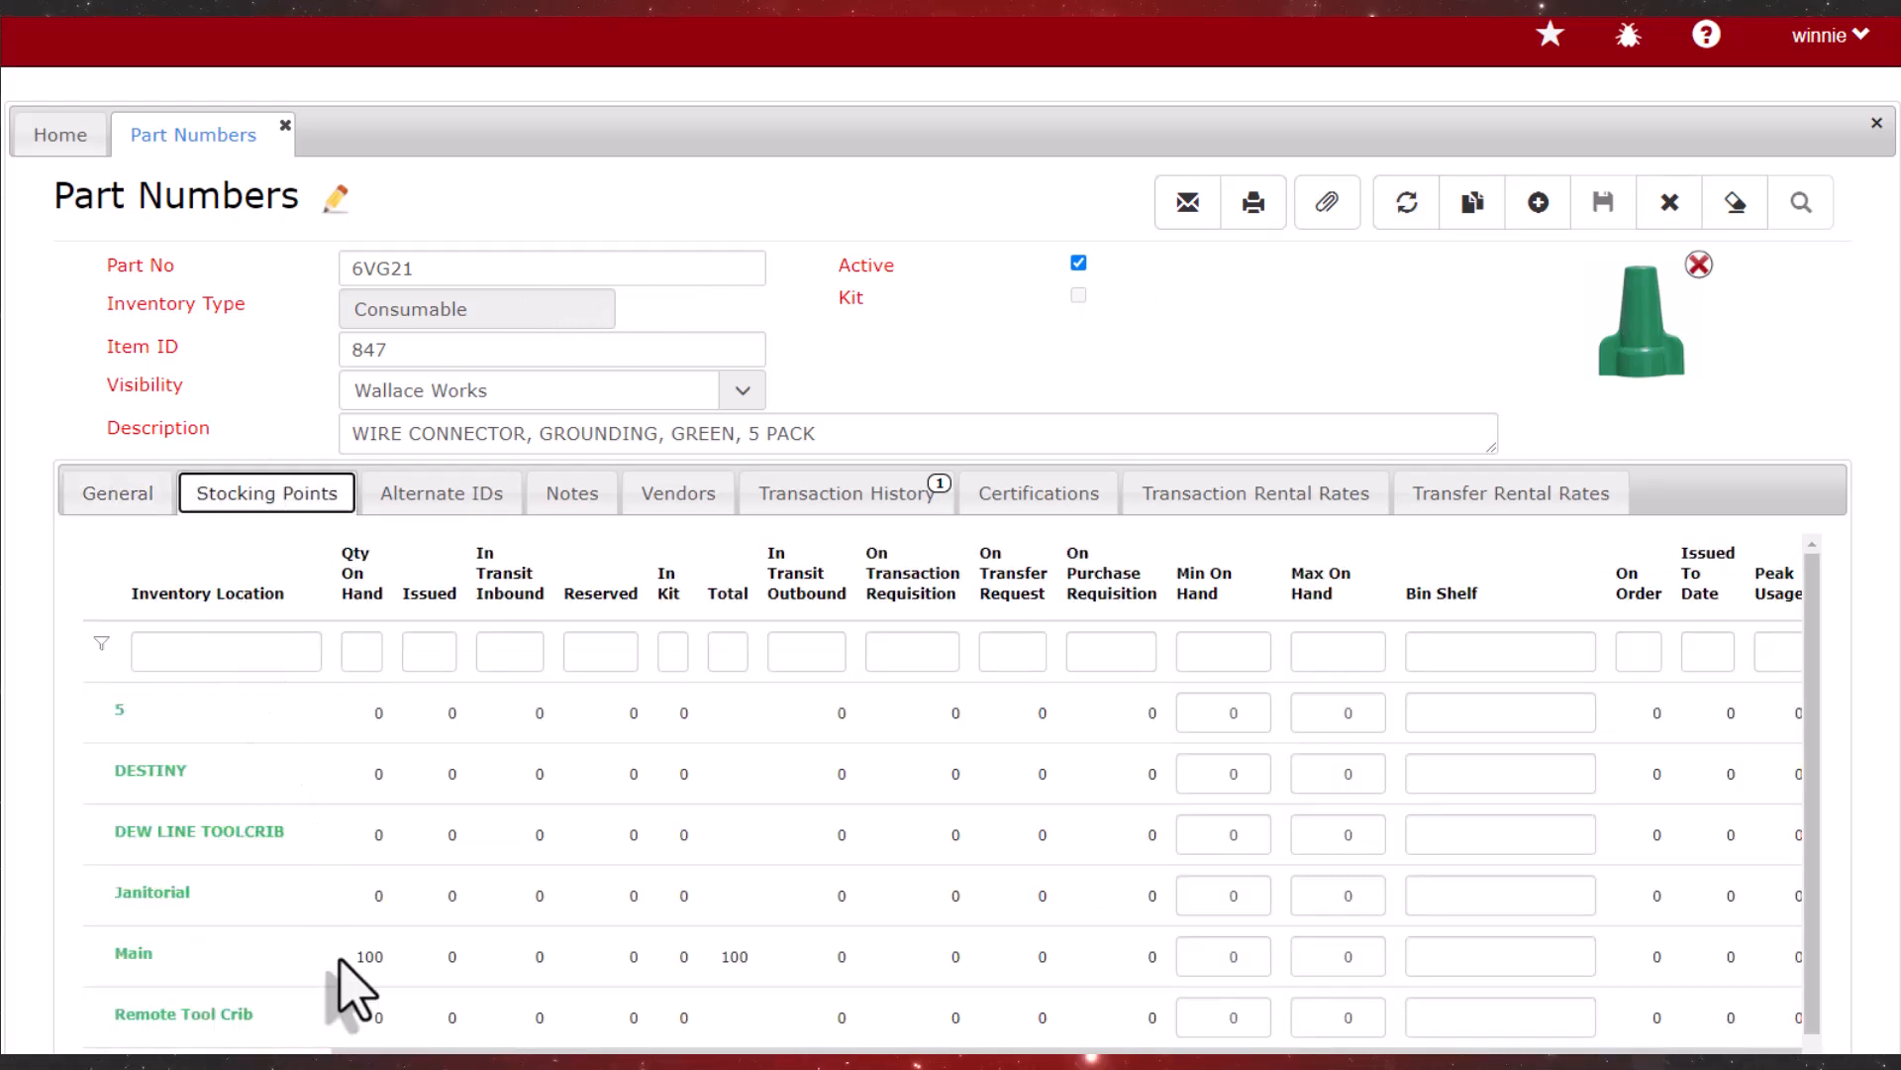
scroll(342, 984, "down", 1)
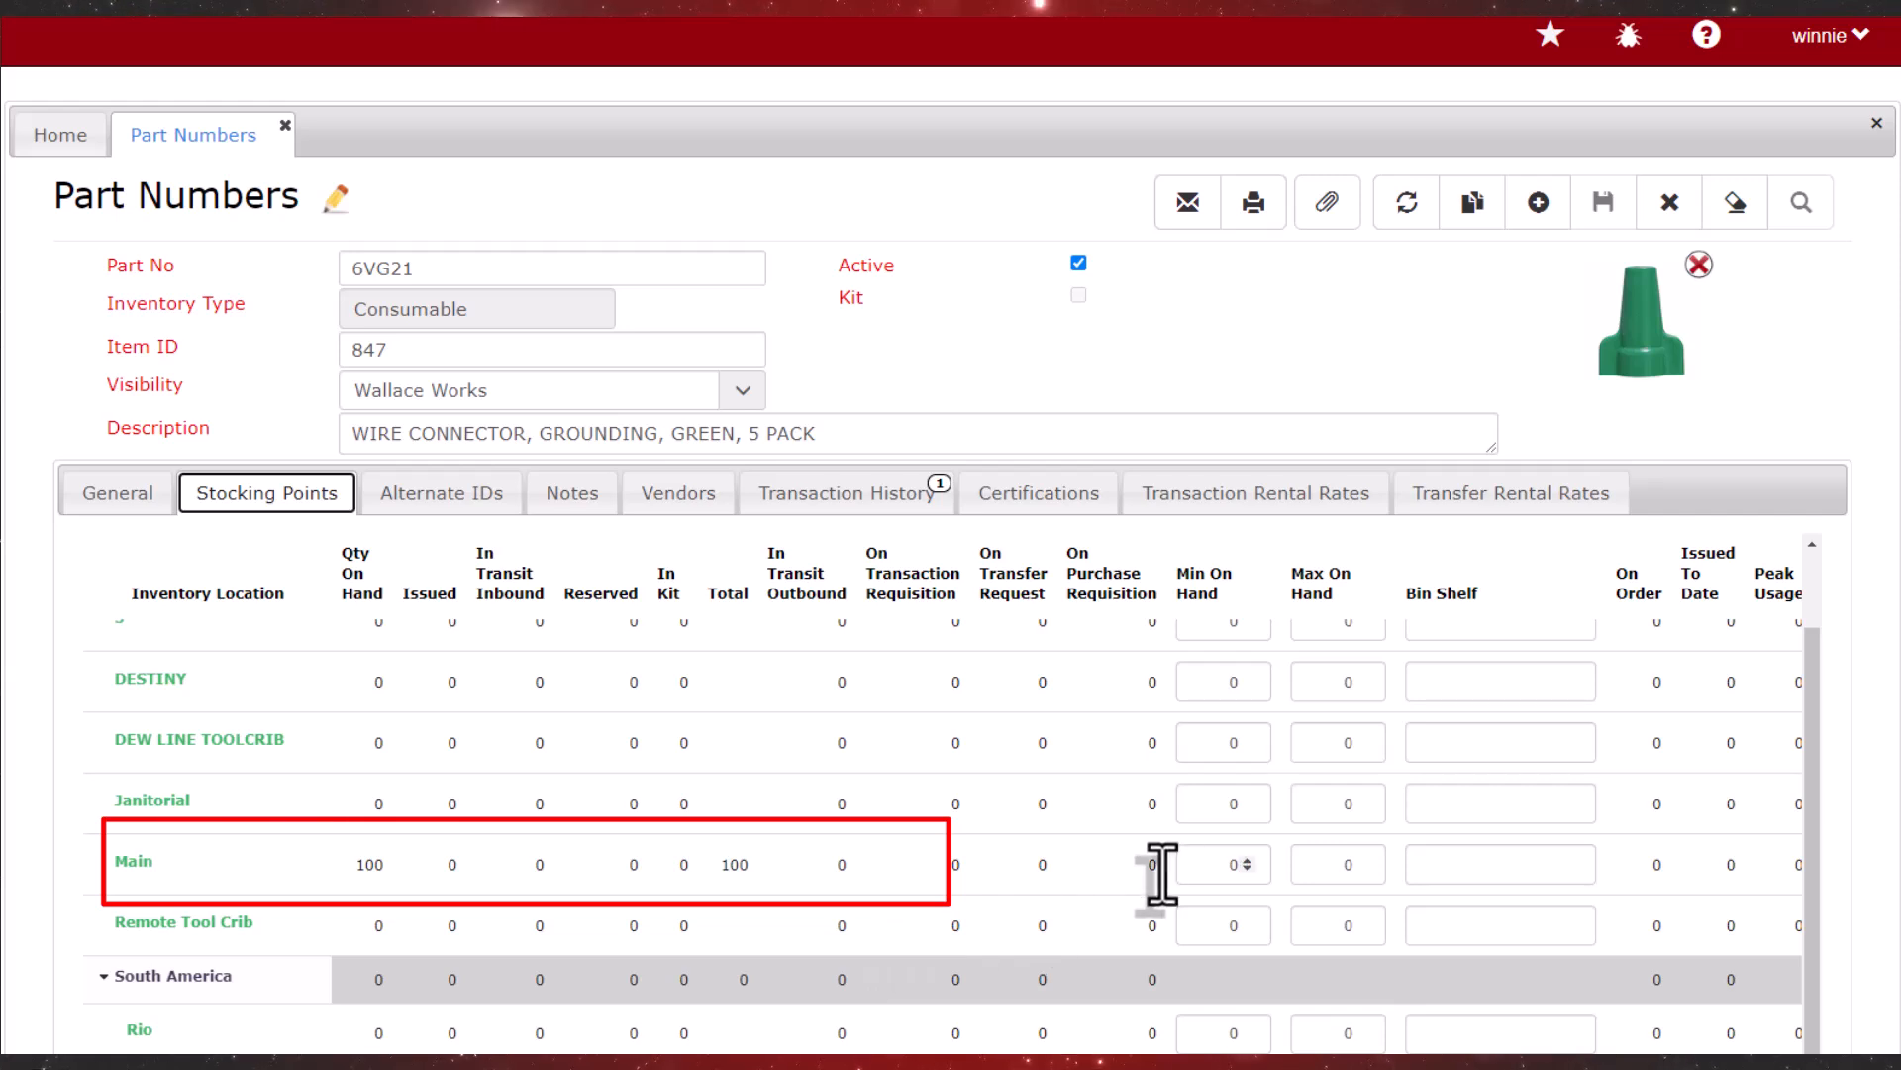
left_click(1228, 864)
double_click(1228, 865)
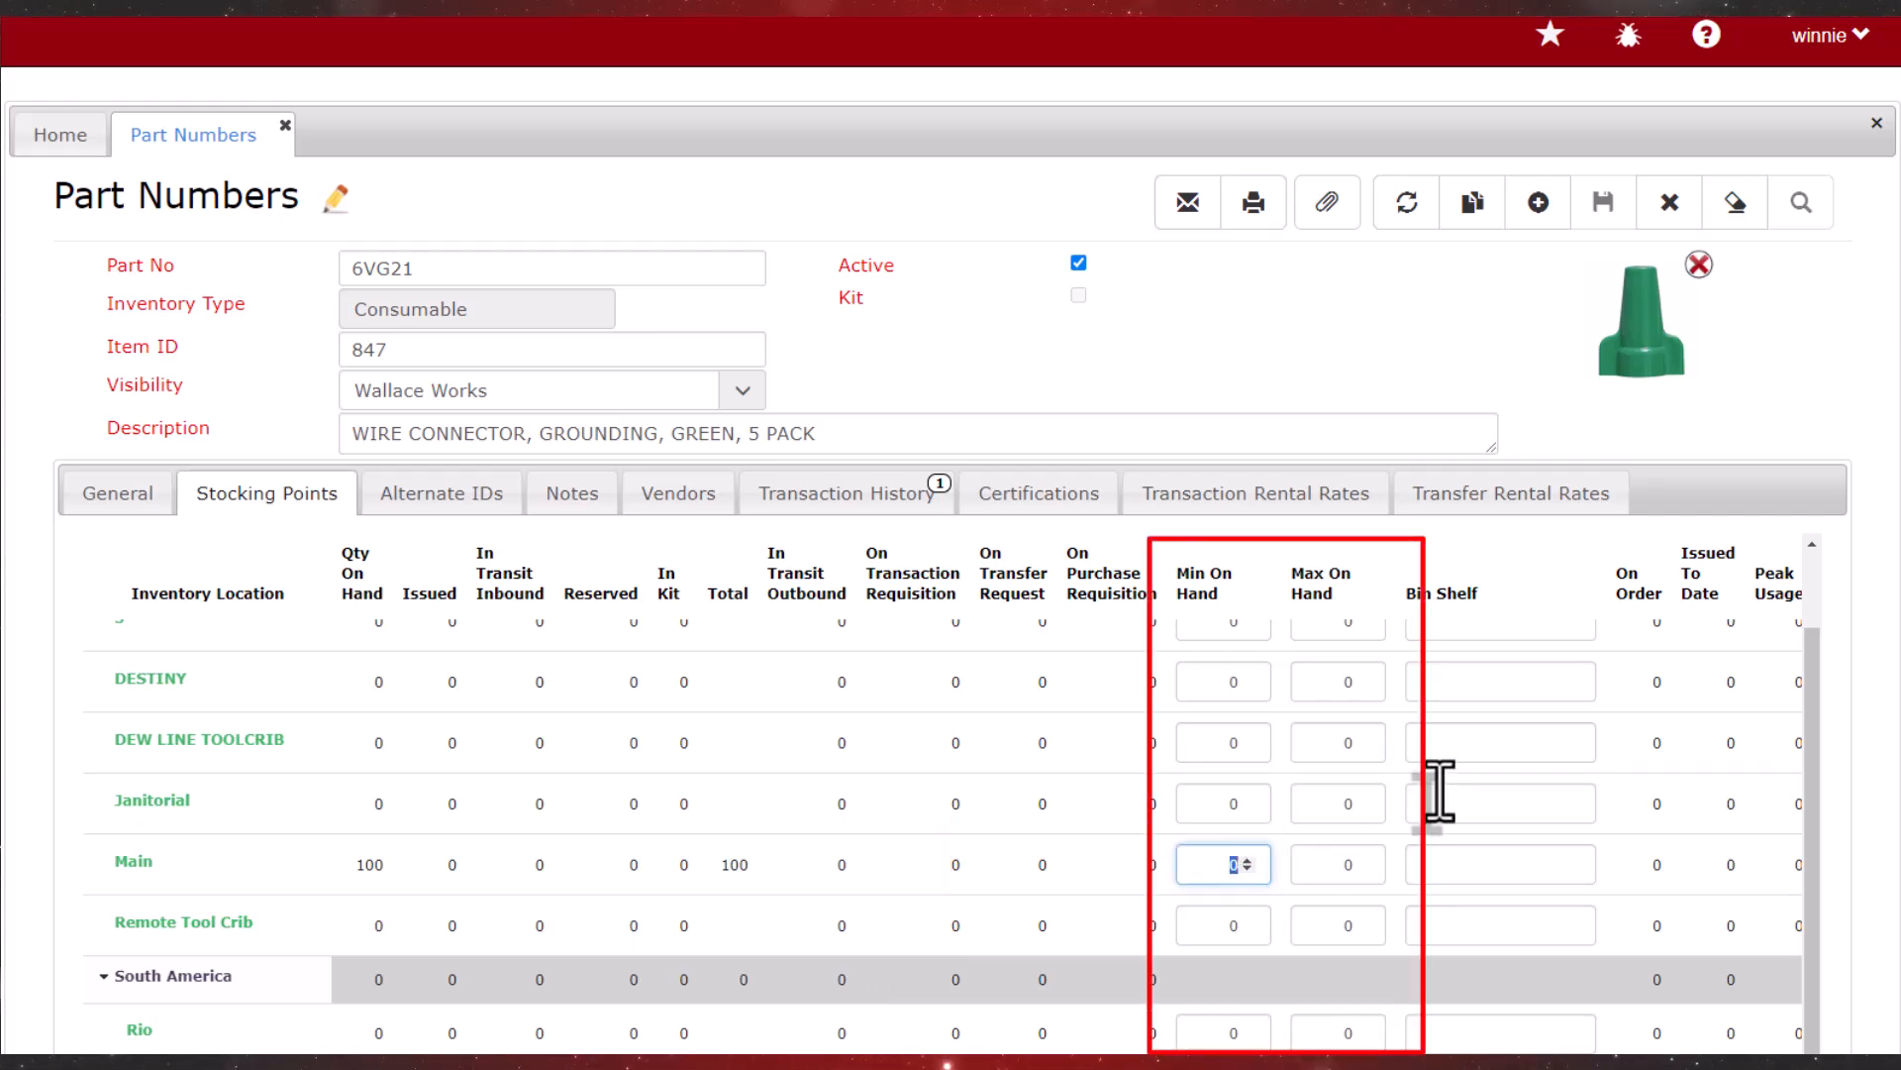
key("Tab")
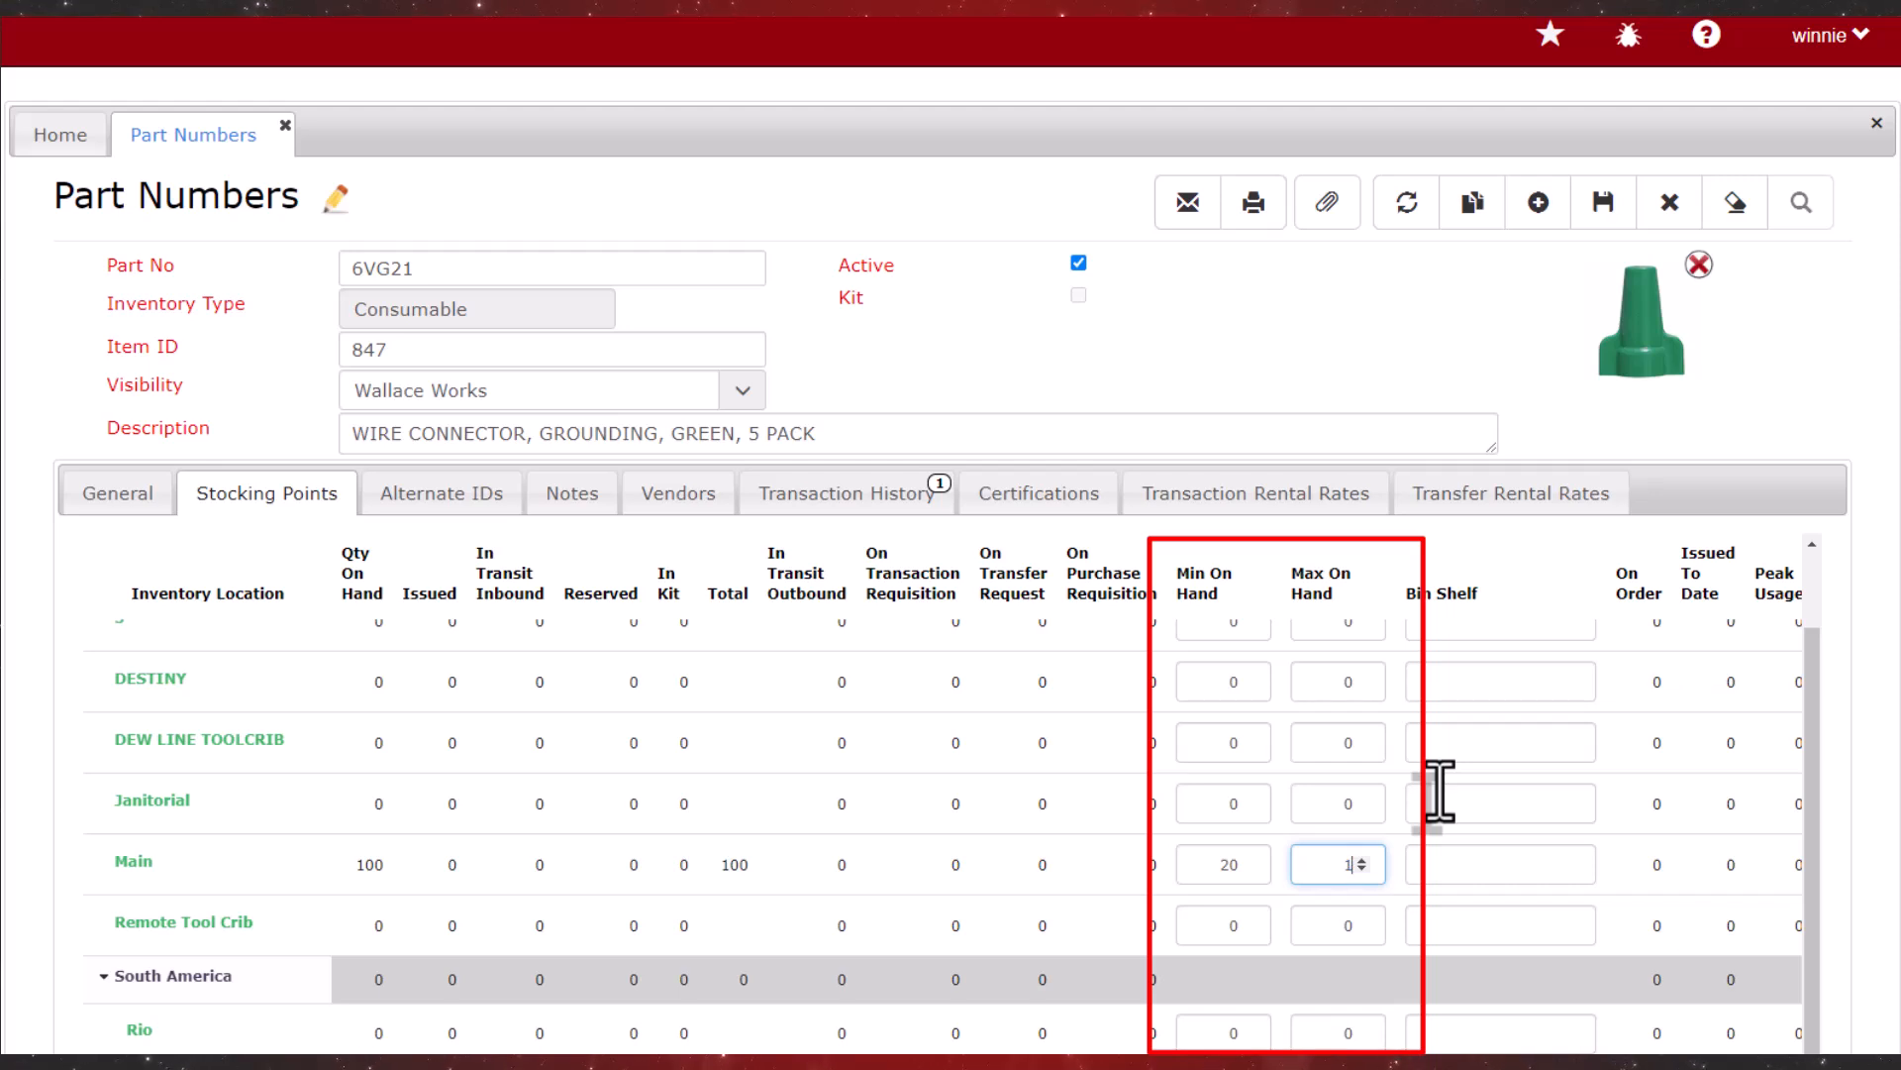
key("Tab")
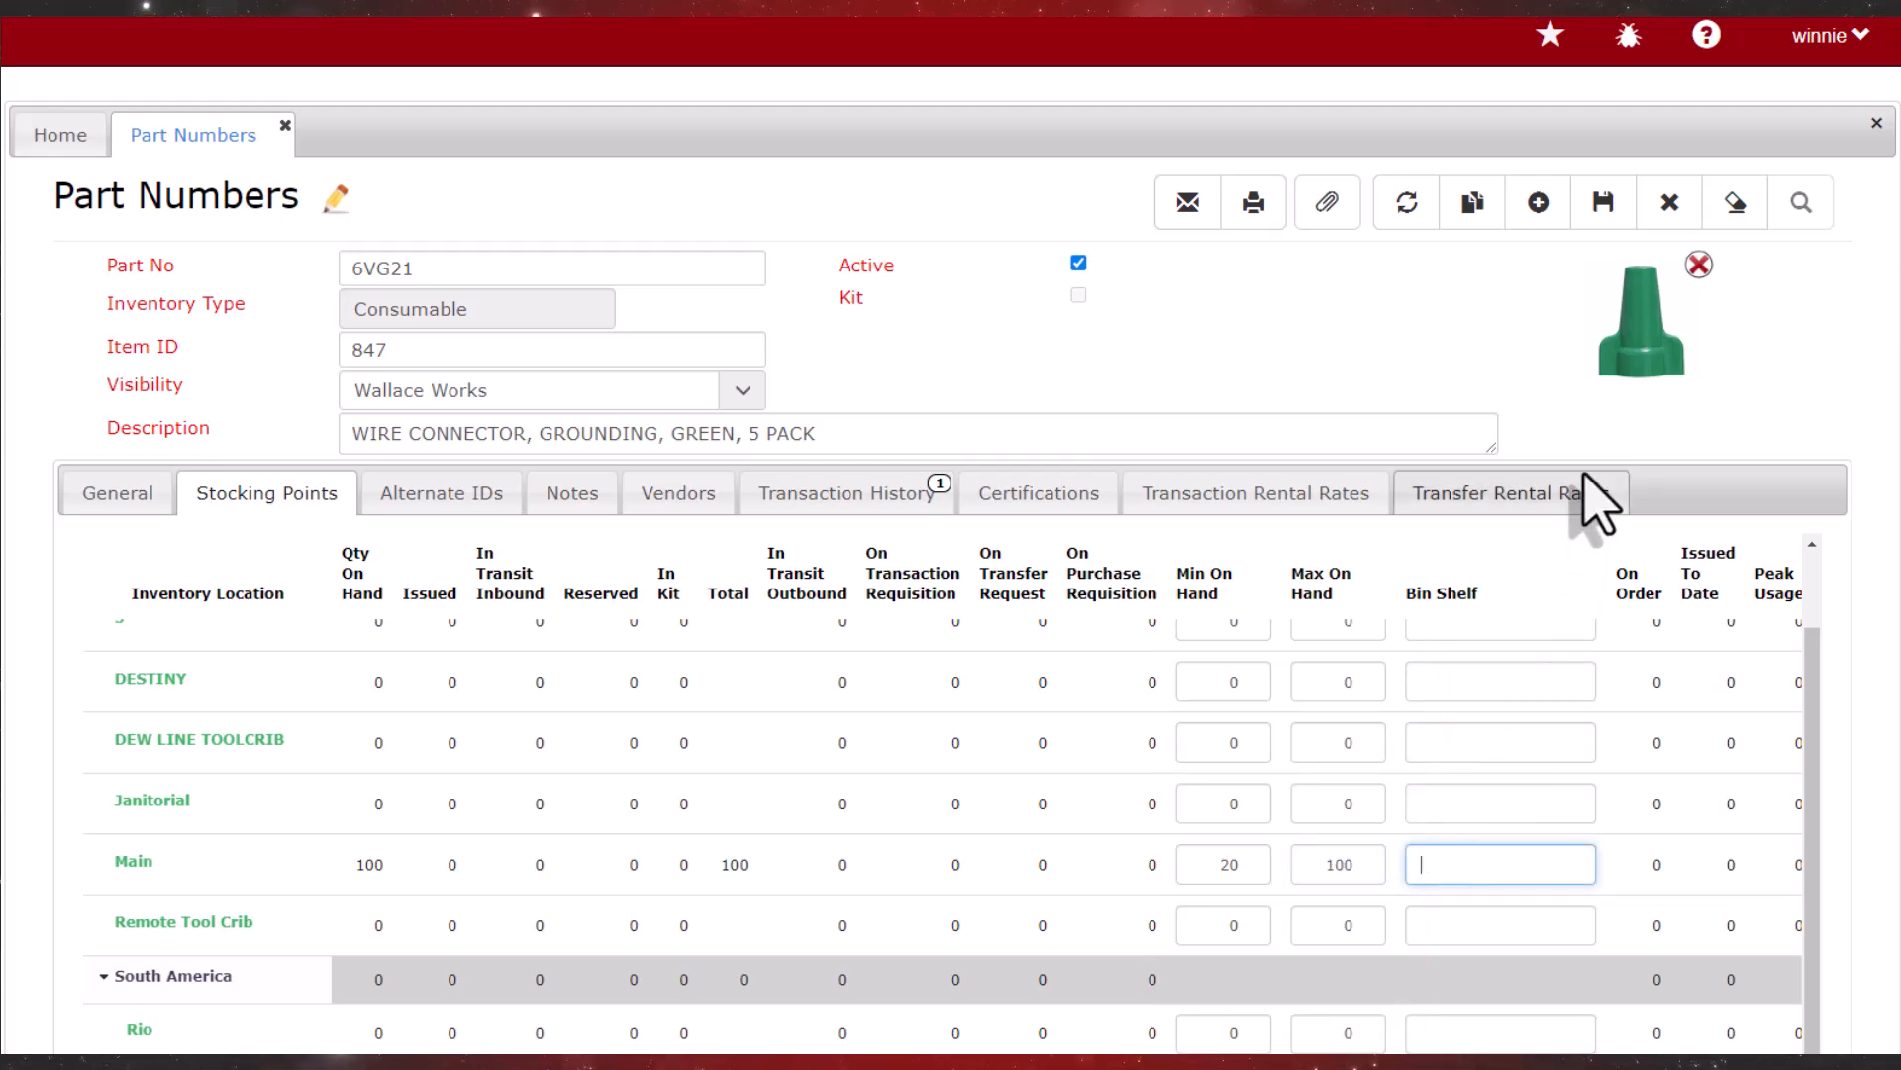
Save the wire connector's stocking levels and set the category to Hand Tools on a blank part form
left_click(1608, 206)
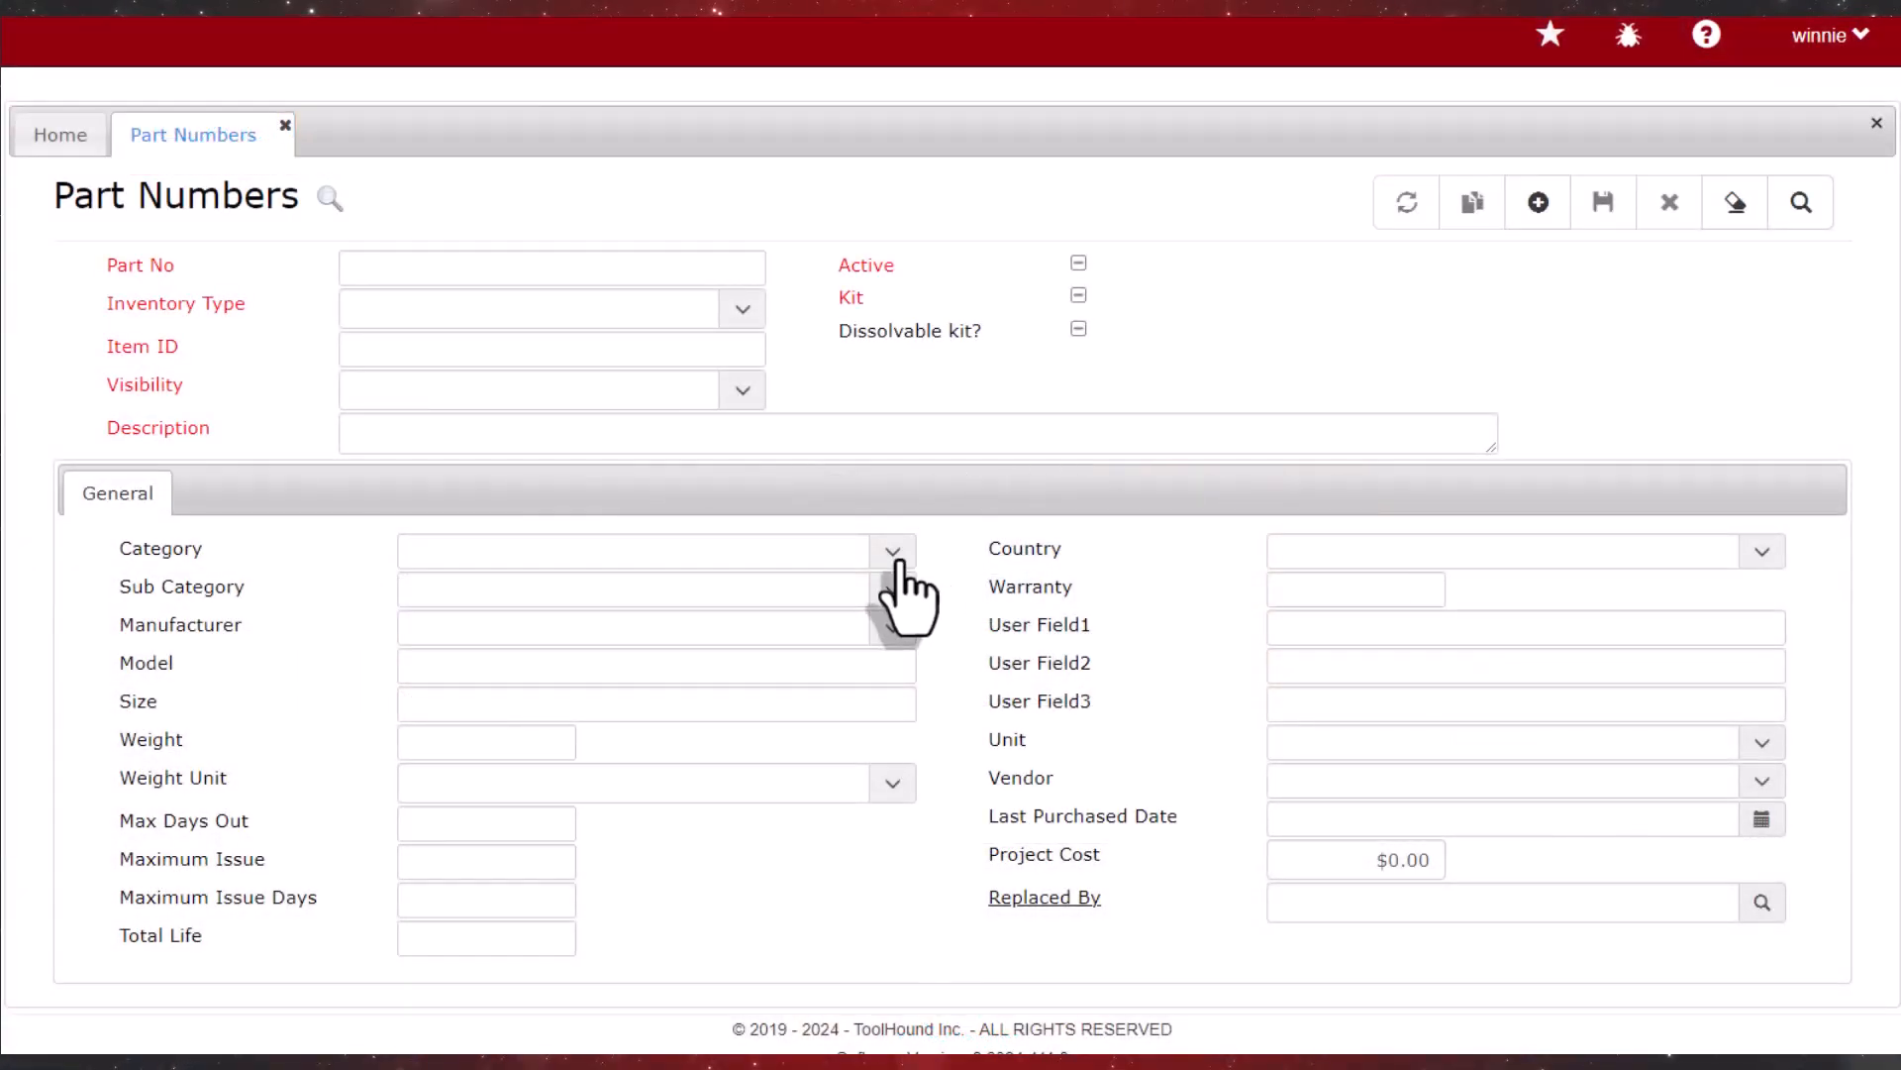
left_click(892, 553)
left_click(500, 787)
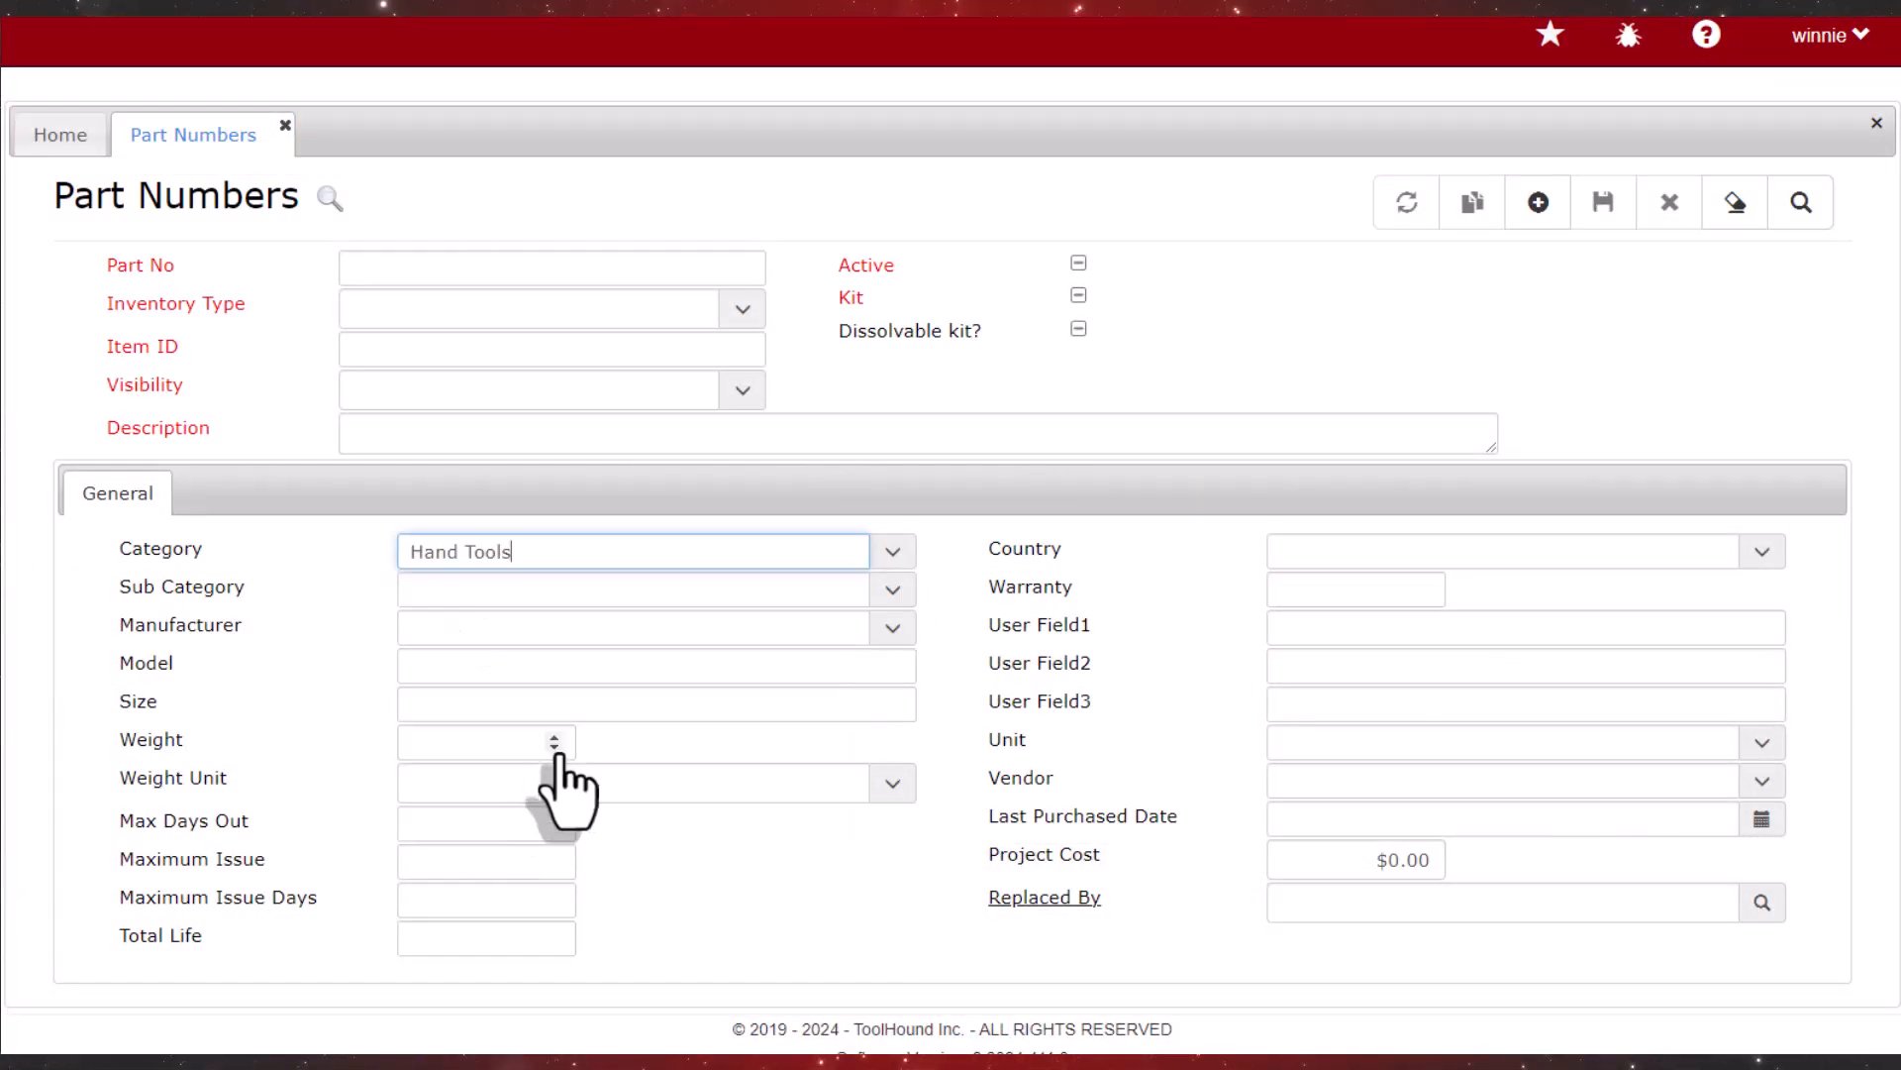
Add a Saws sub category under Hand Tools in the category list, then save and close the list
left_click(893, 591)
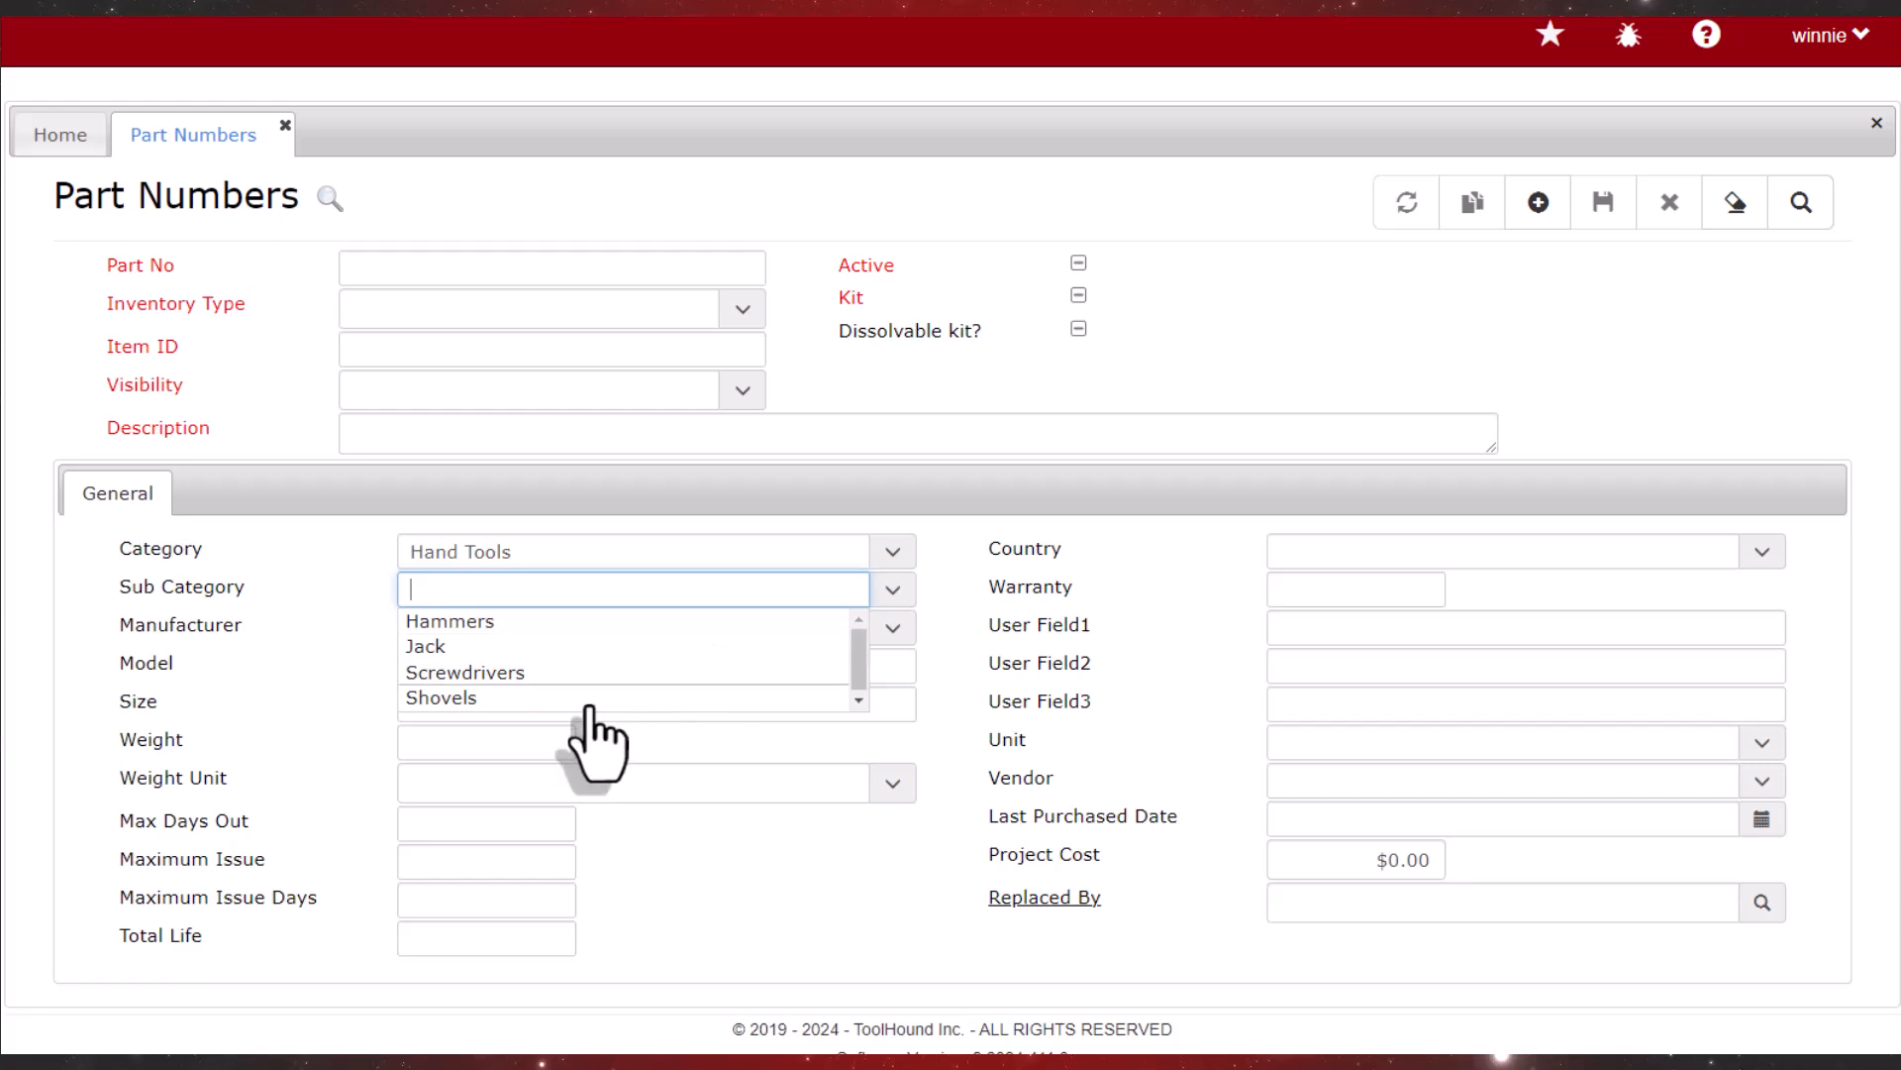
left_click(950, 602)
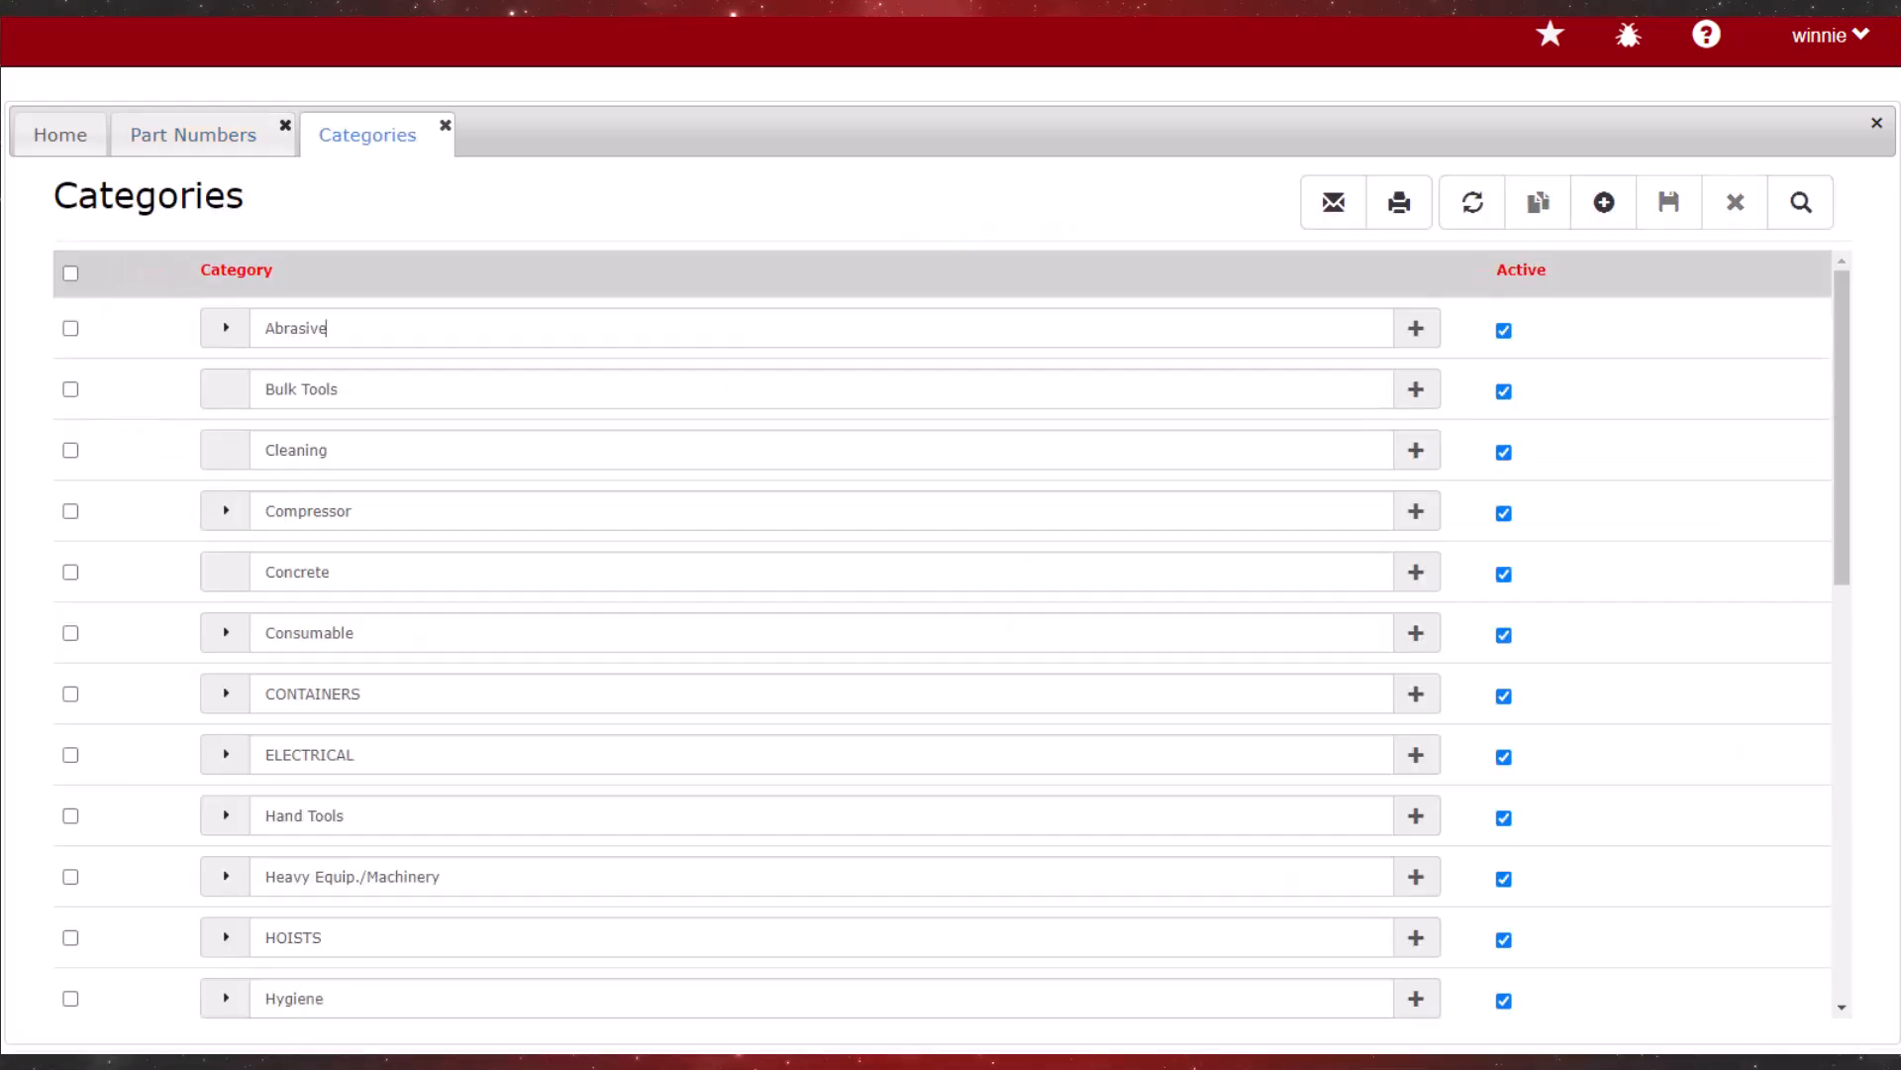
scroll(525, 619, "down", 3)
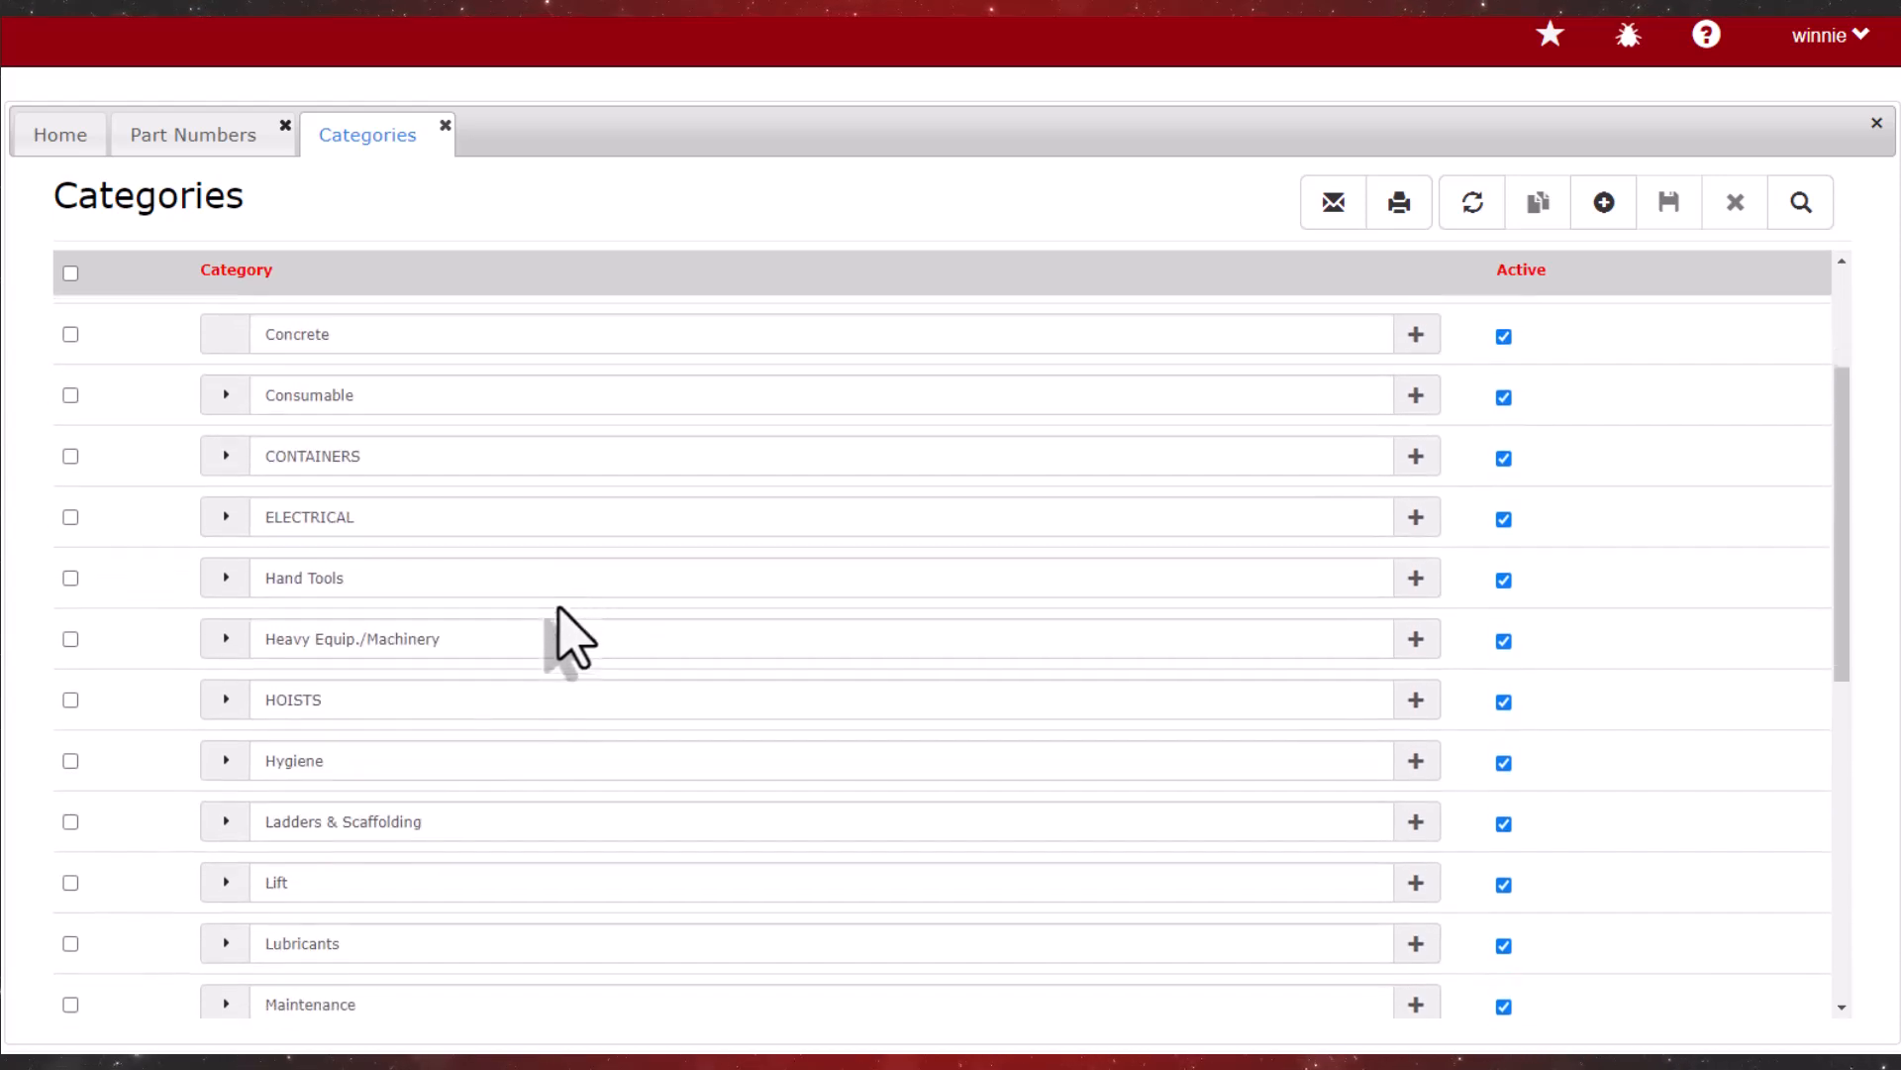
left_click(226, 576)
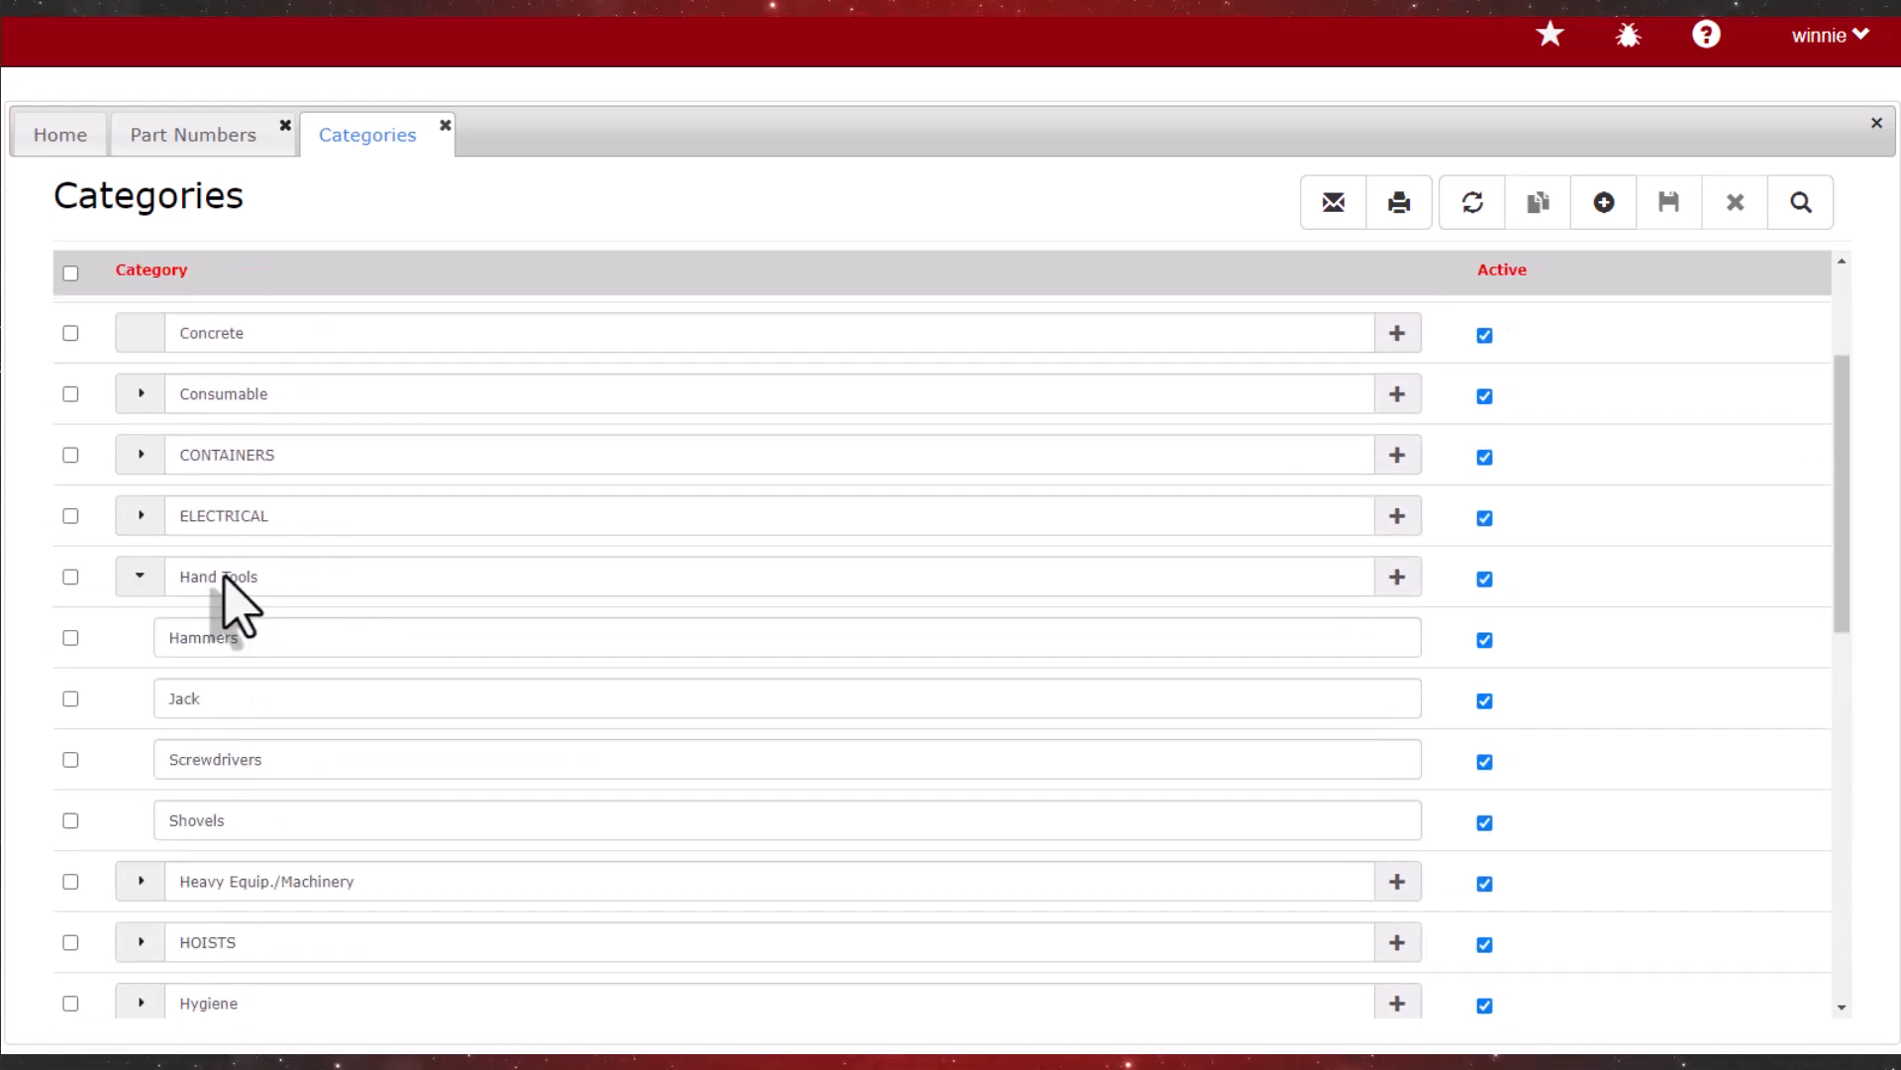
left_click(1399, 580)
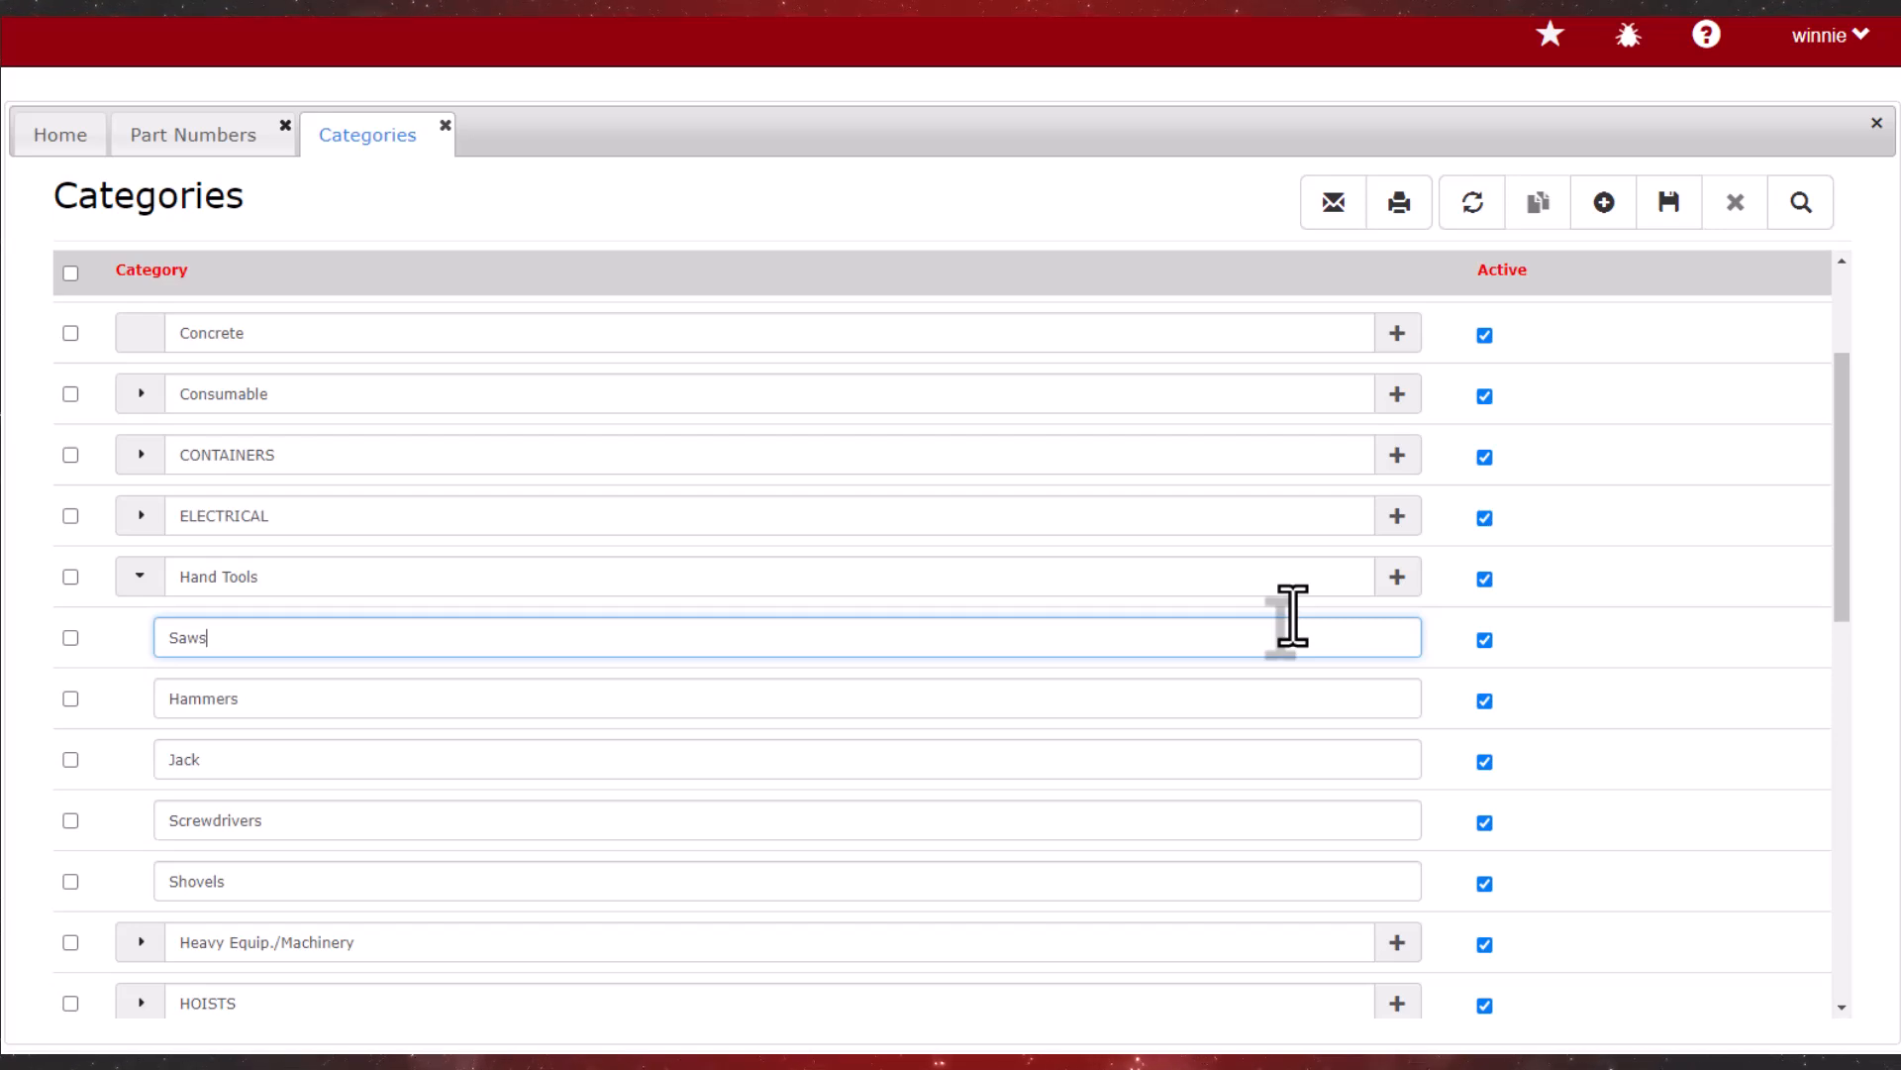
left_click(1669, 208)
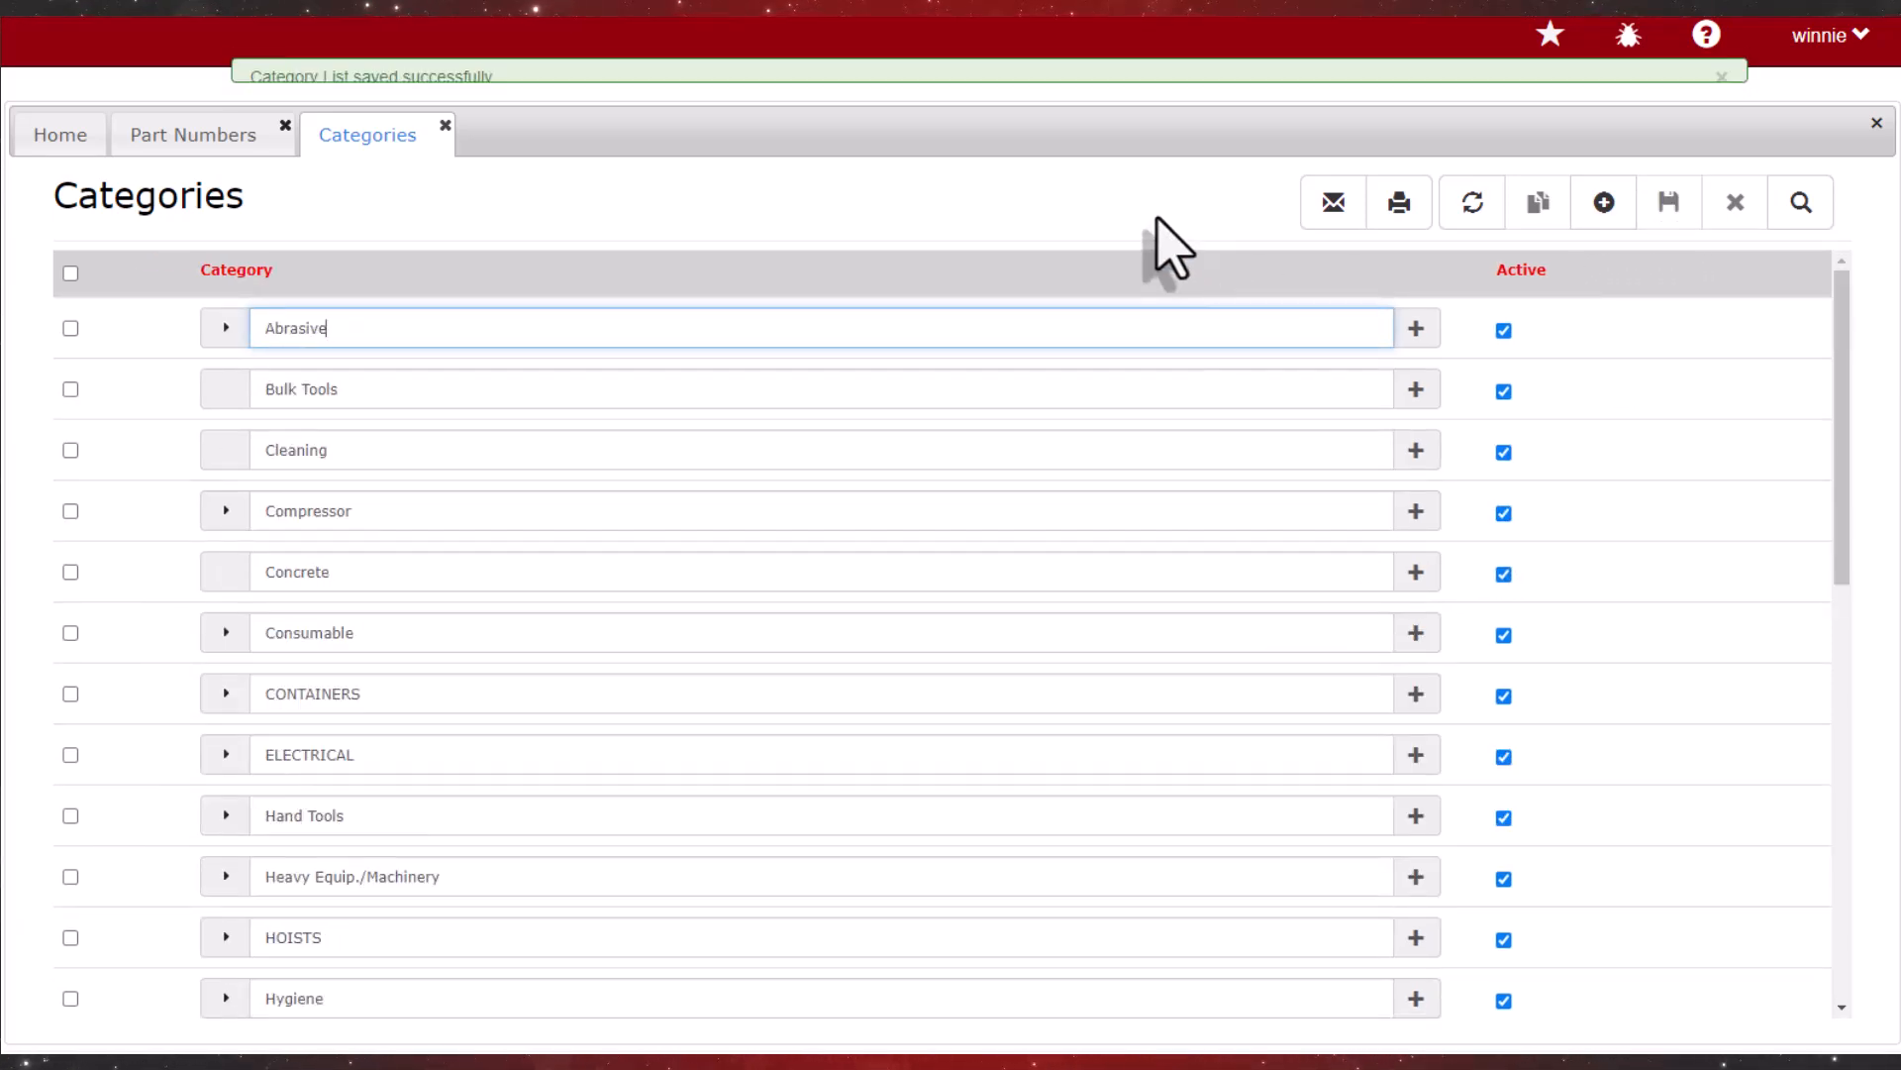
left_click(446, 126)
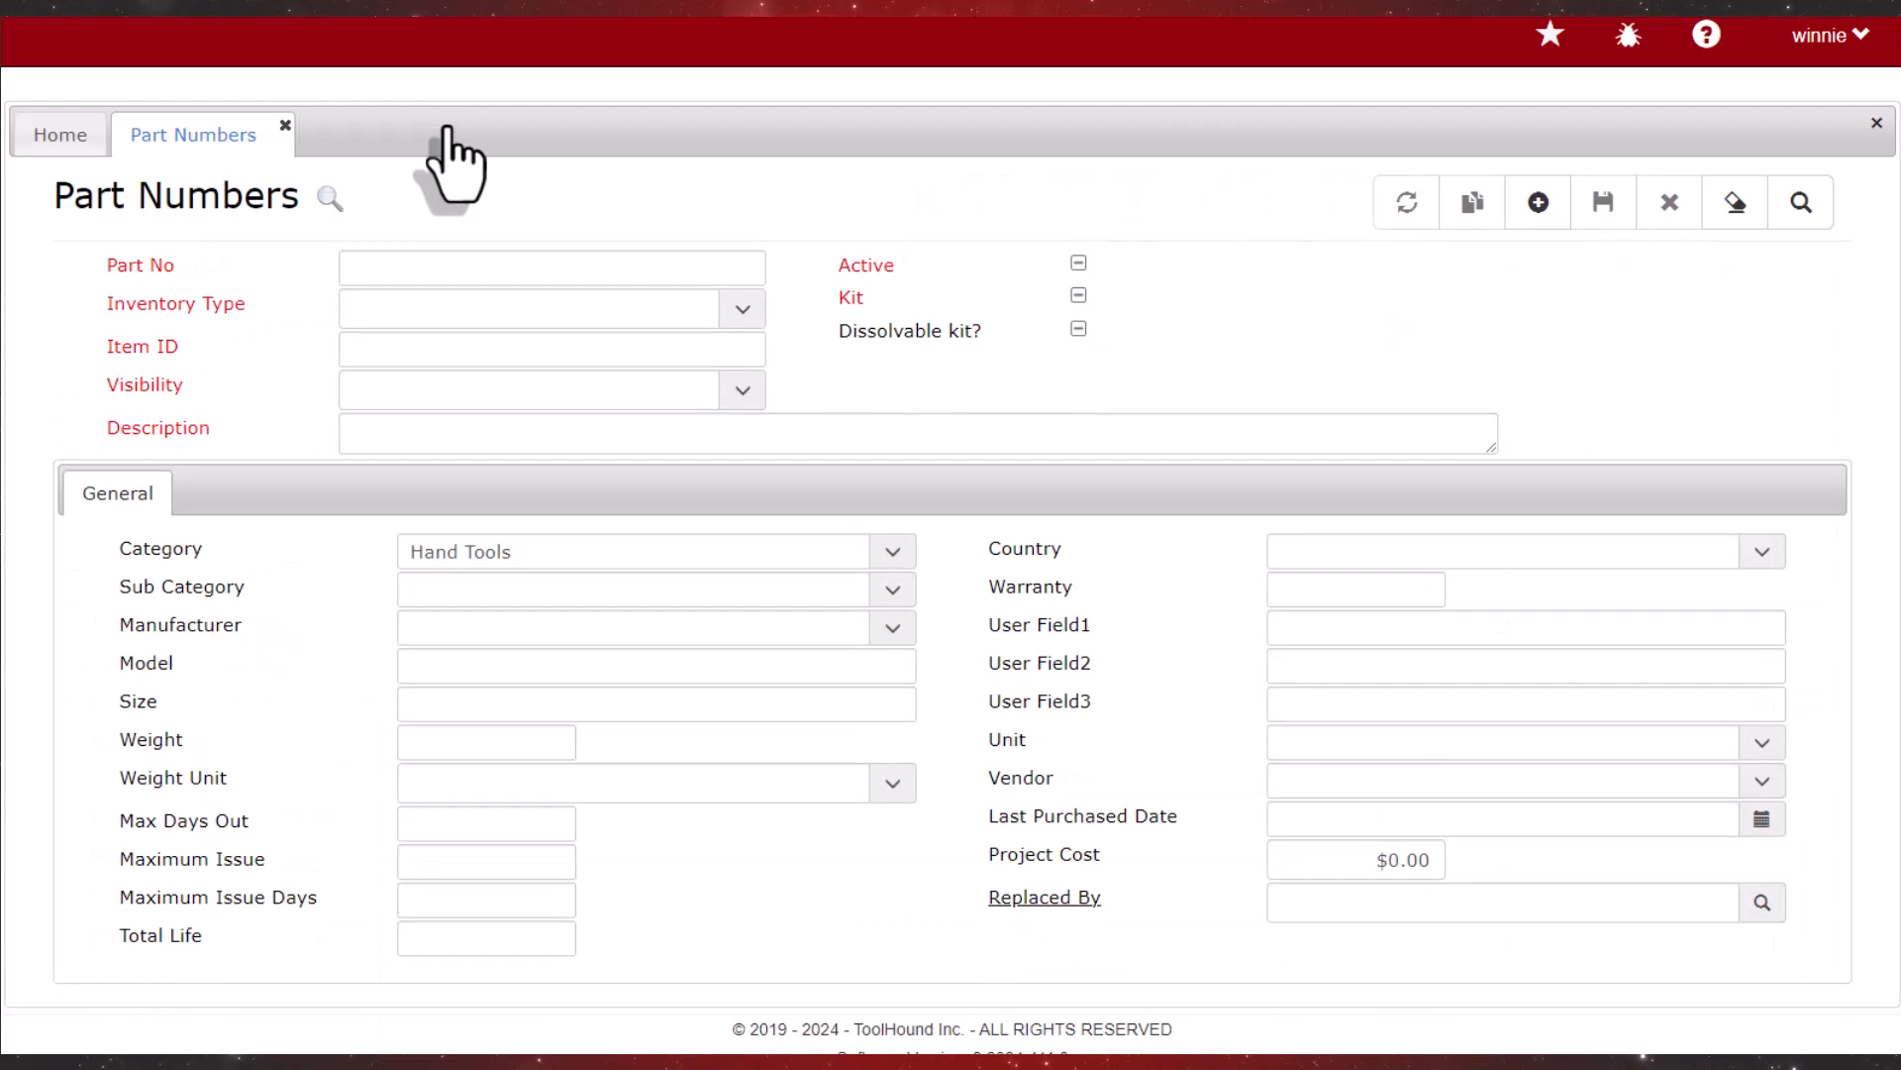
Set the part's sub category to Saws, manufacturer to HUSKY and model to 15124SS159a
left_click(894, 592)
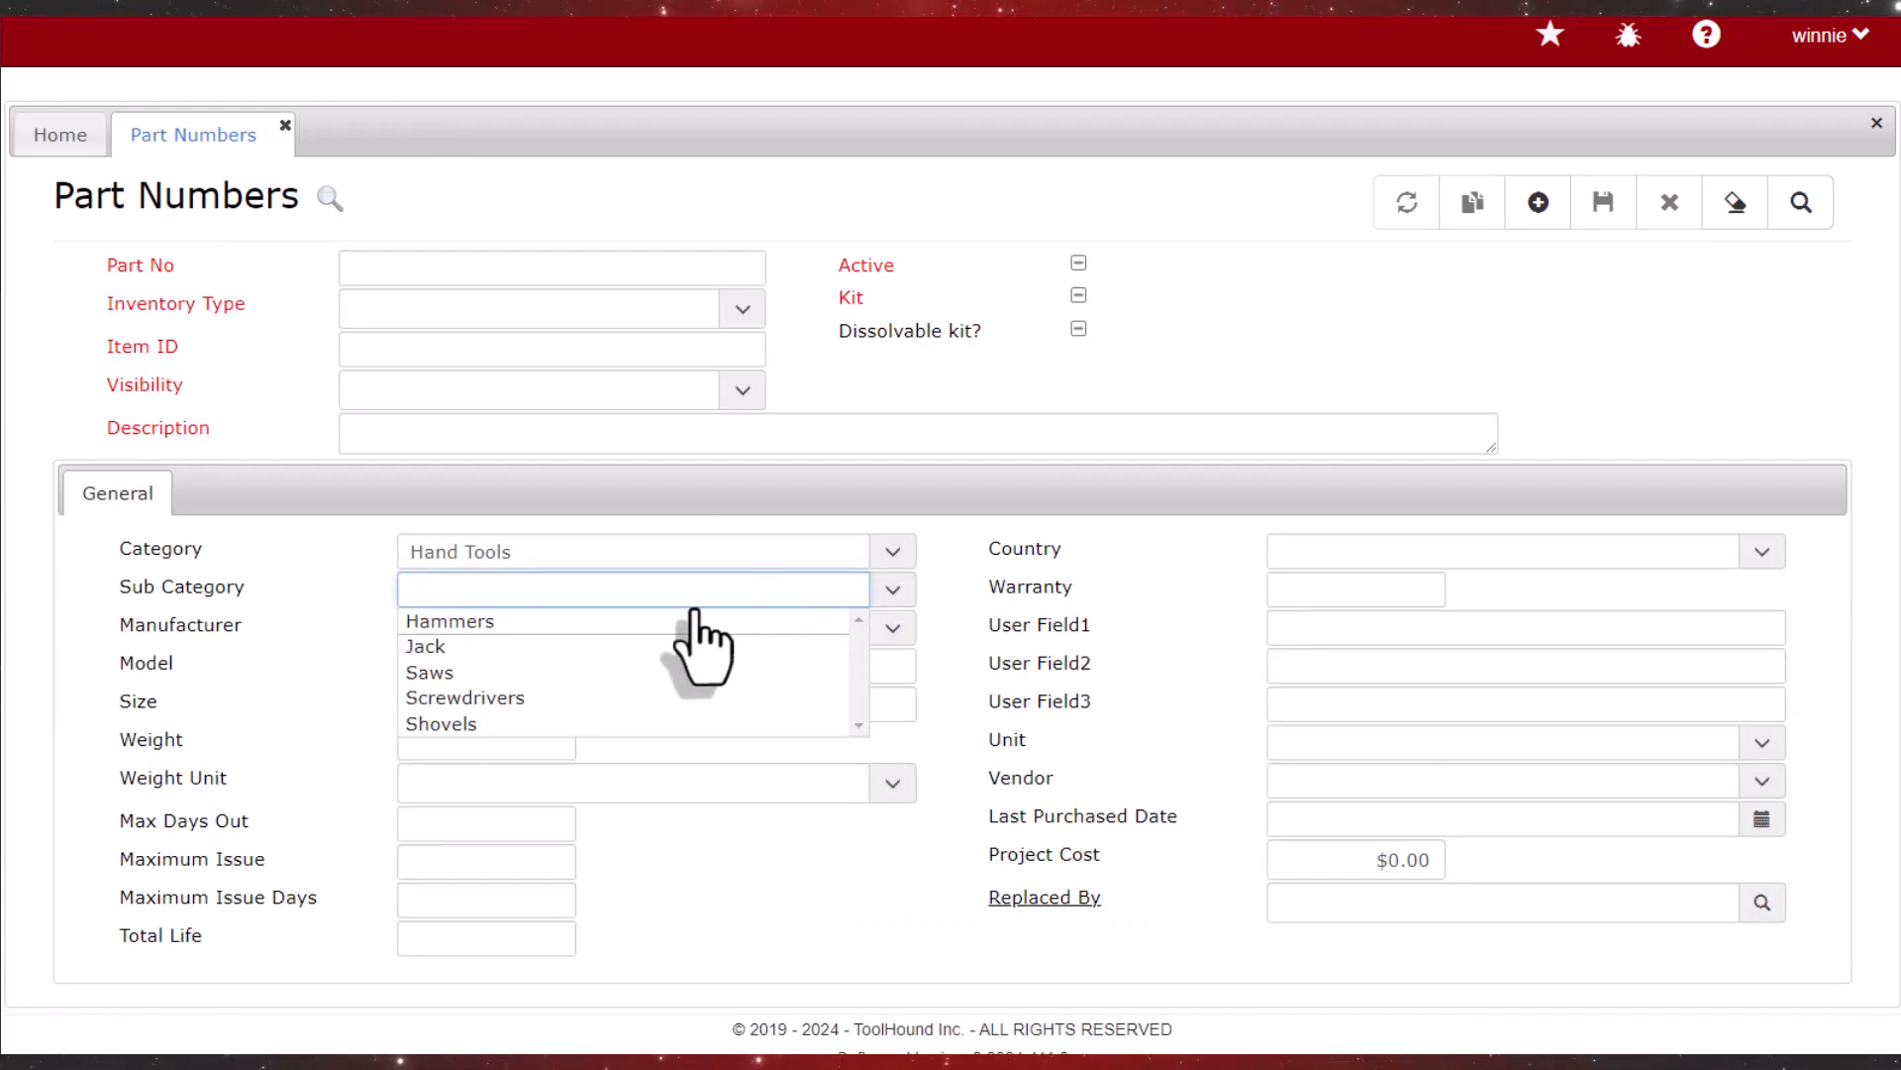
left_click(566, 682)
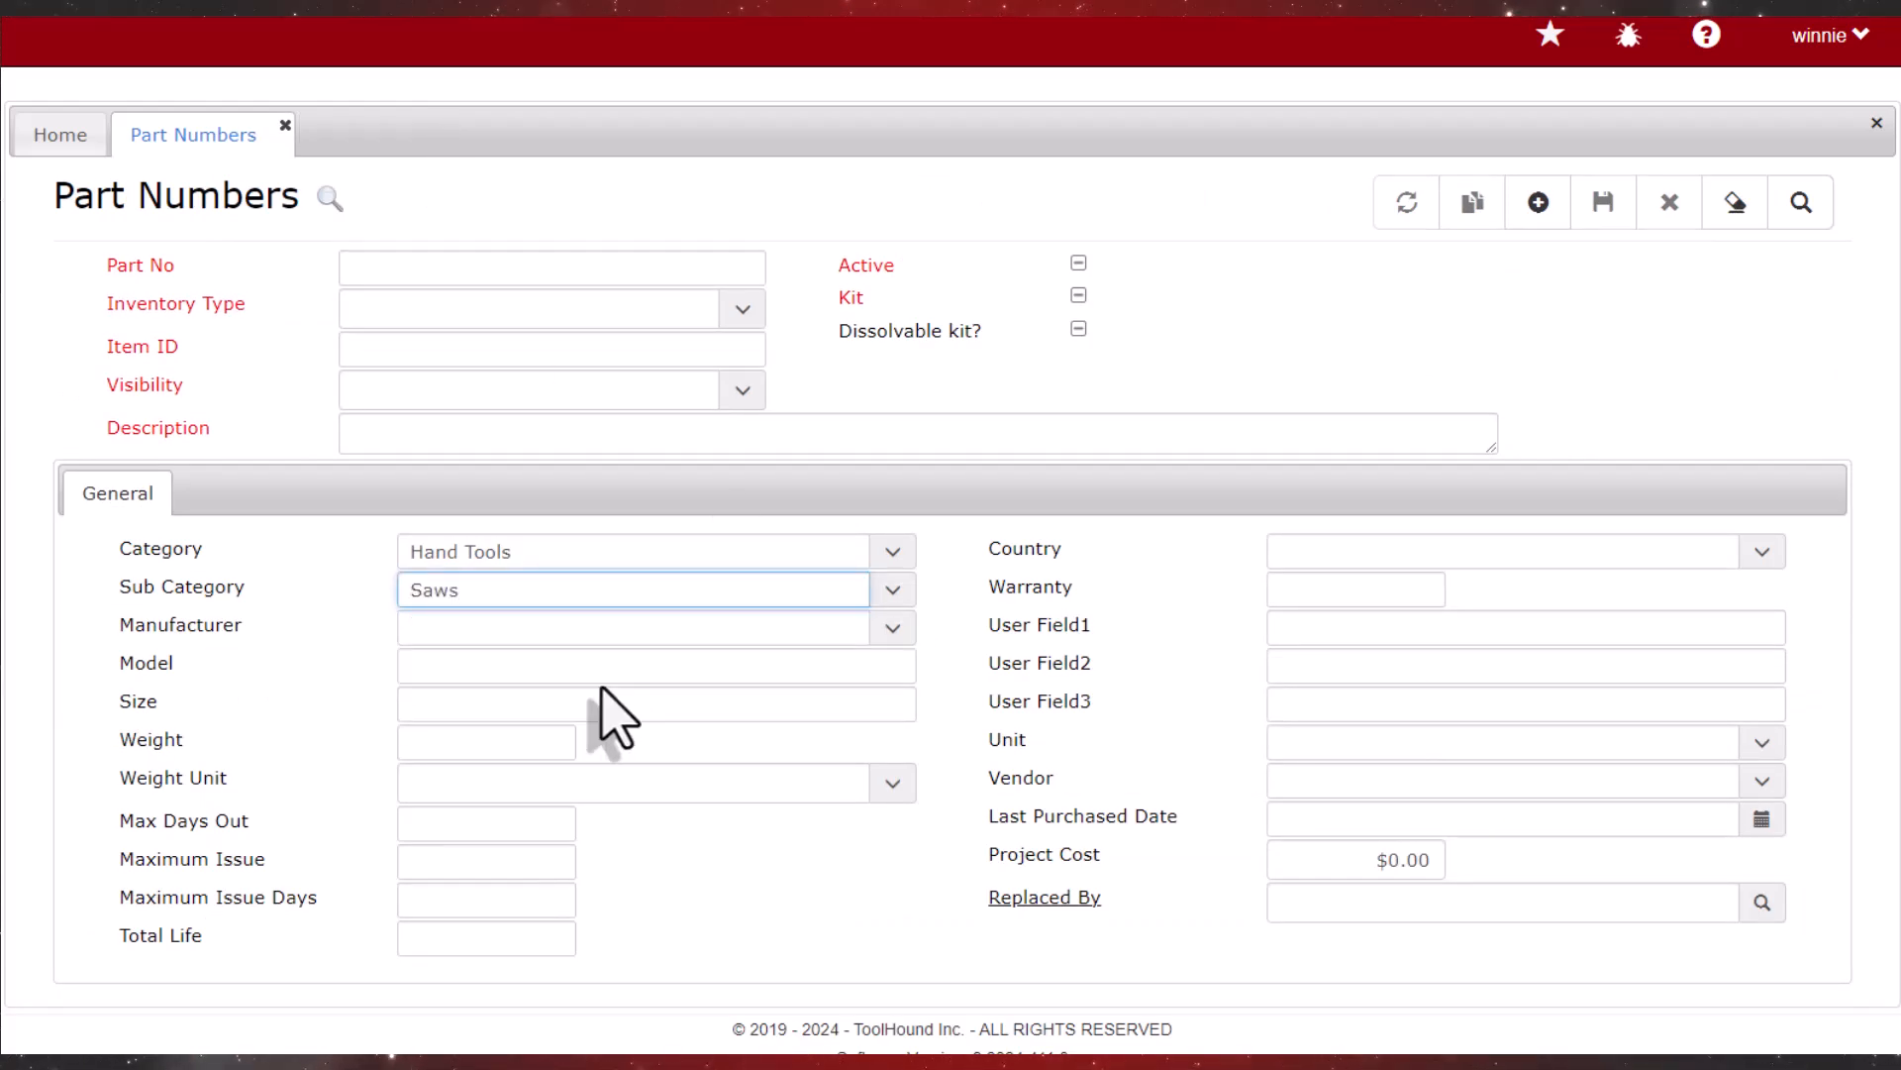
left_click(894, 636)
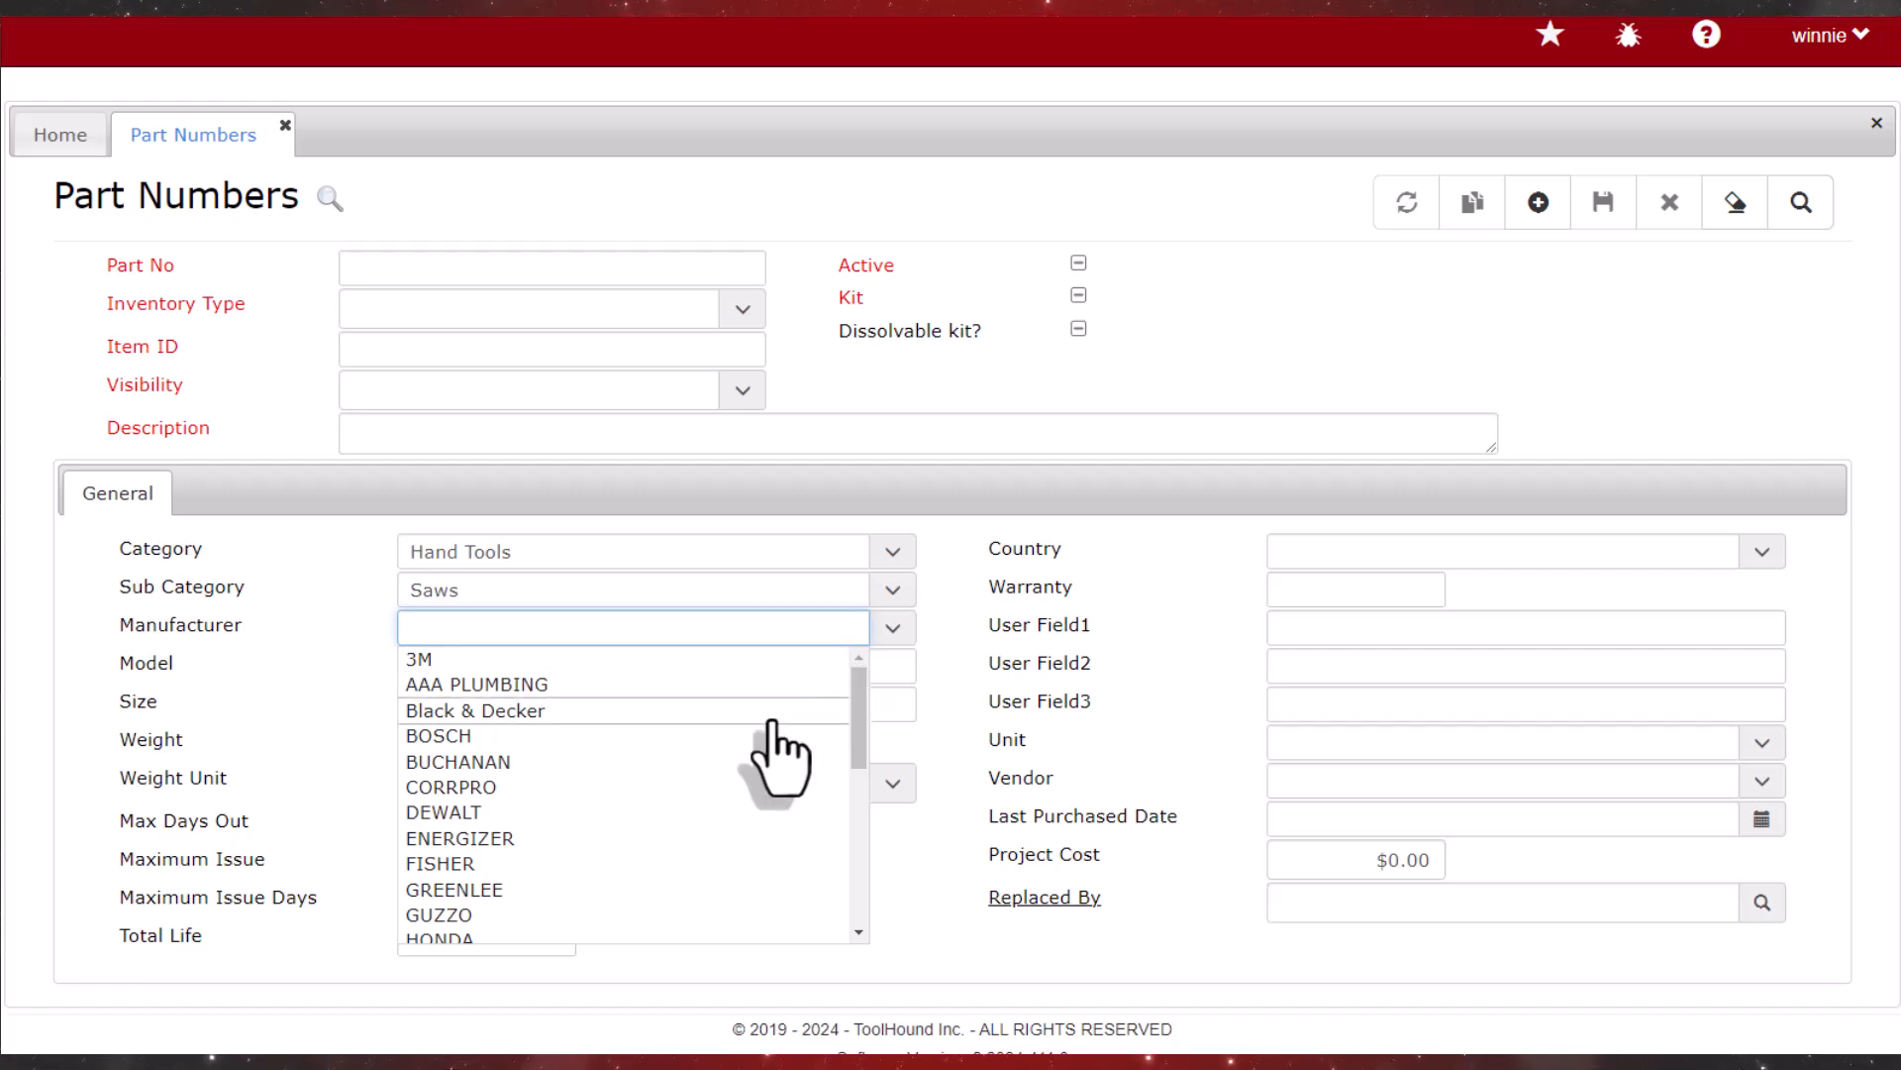
scroll(753, 792, "down", 3)
left_click(556, 848)
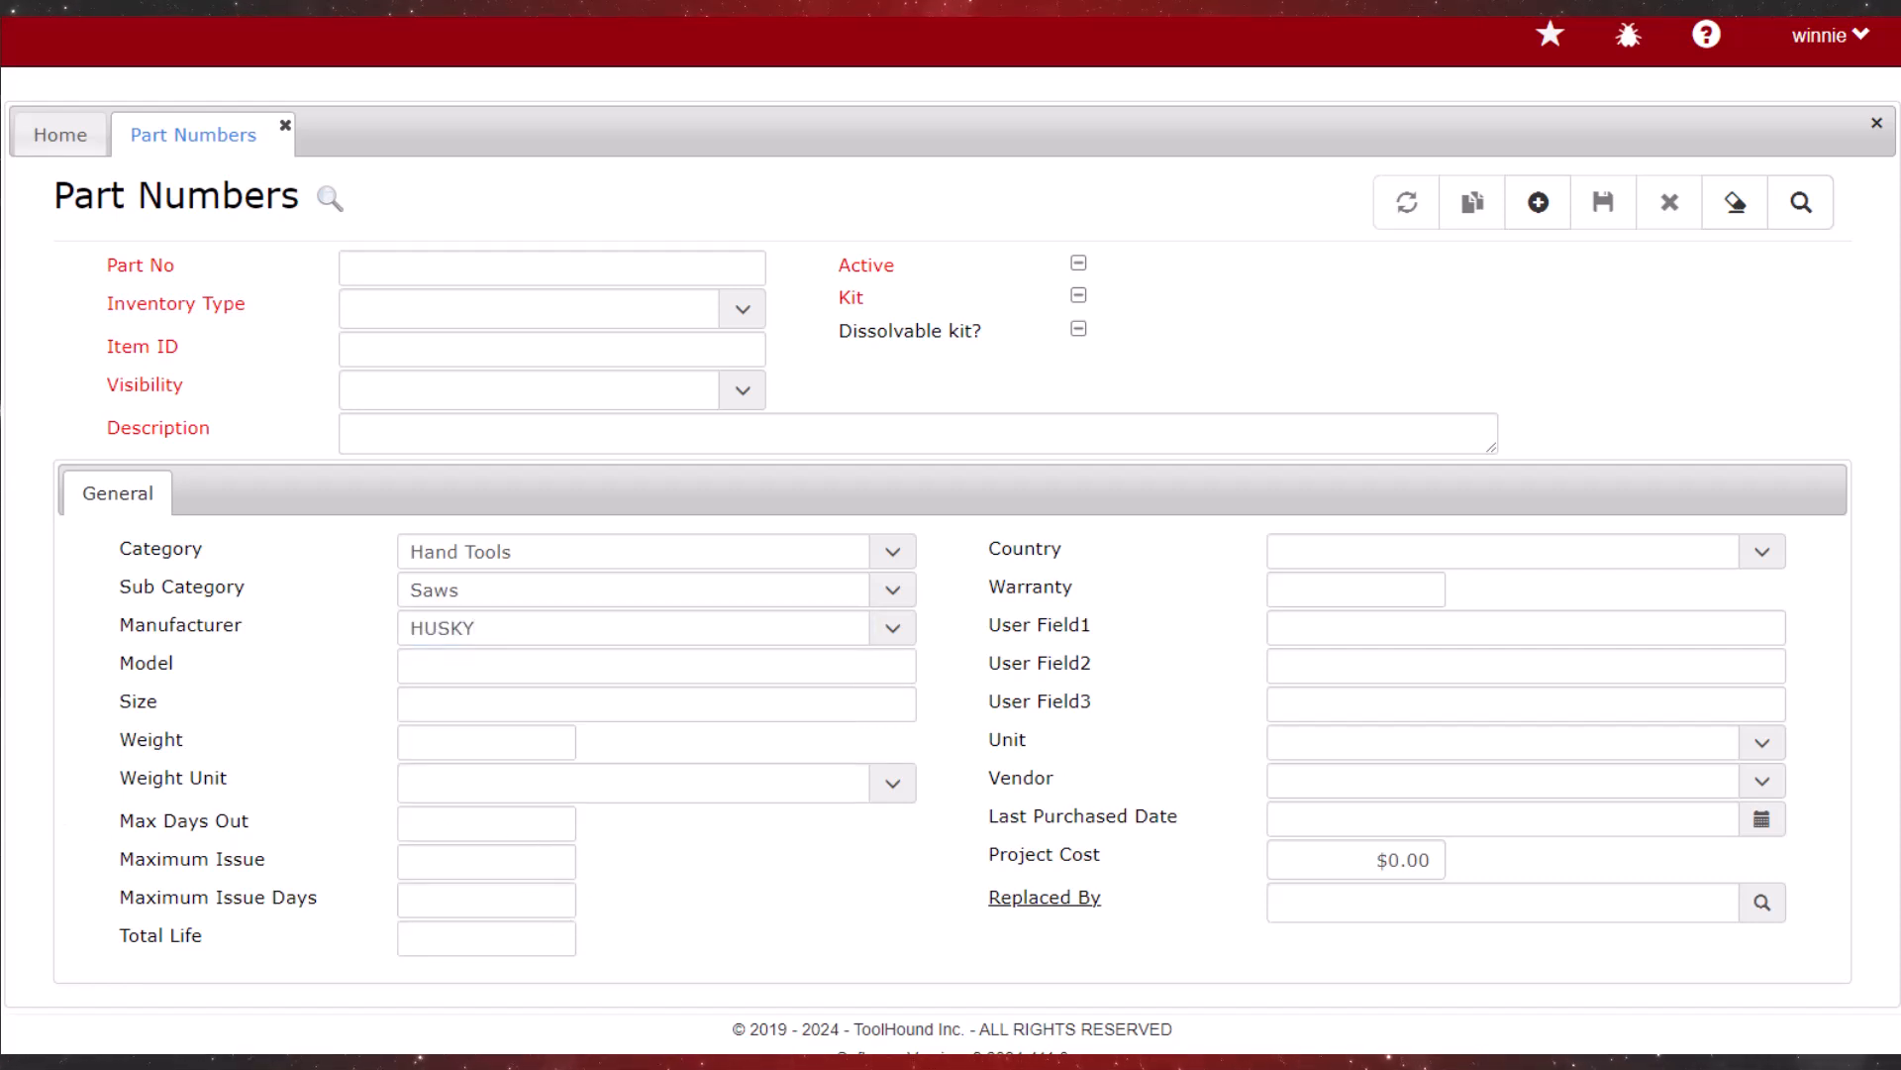
left_click(533, 670)
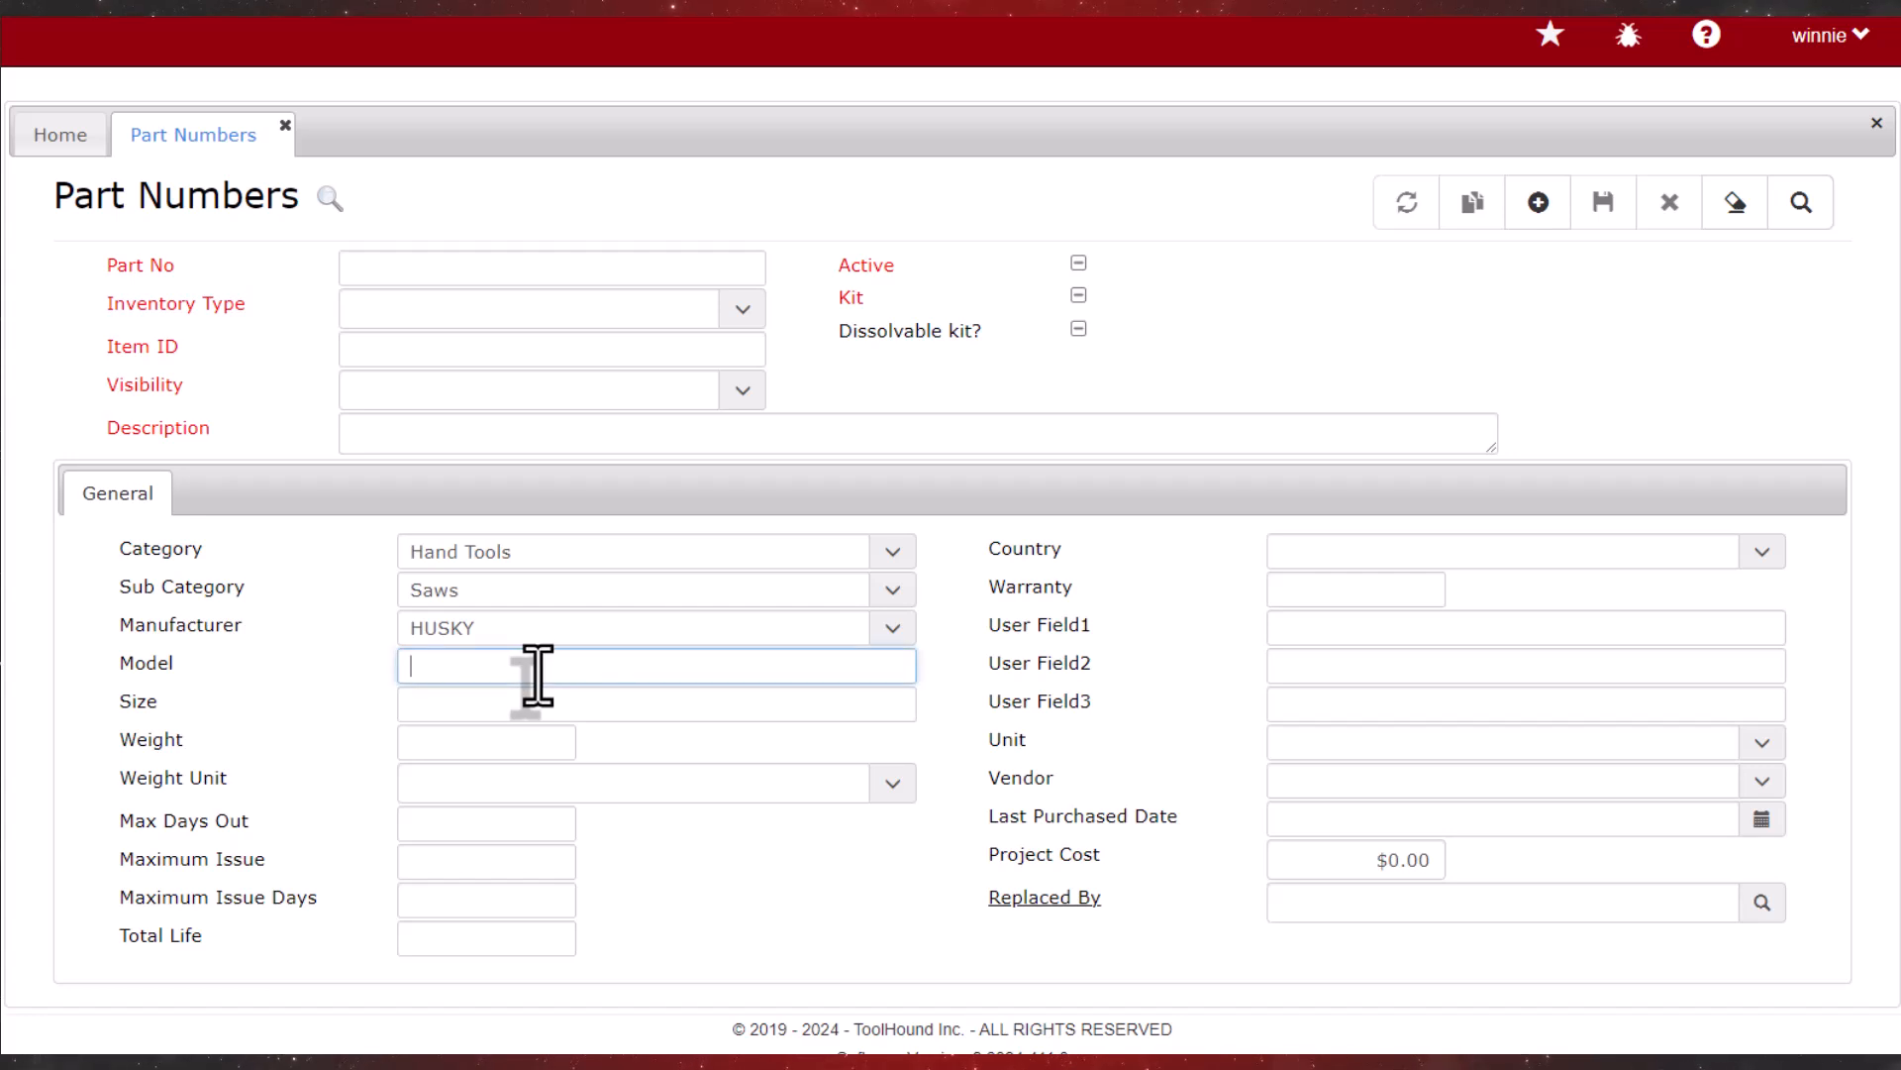
type("15124SS159a")
Start a new part record with part number SAWTOOTH15IN, inventory type Bulk and item ID 848
left_click(1537, 205)
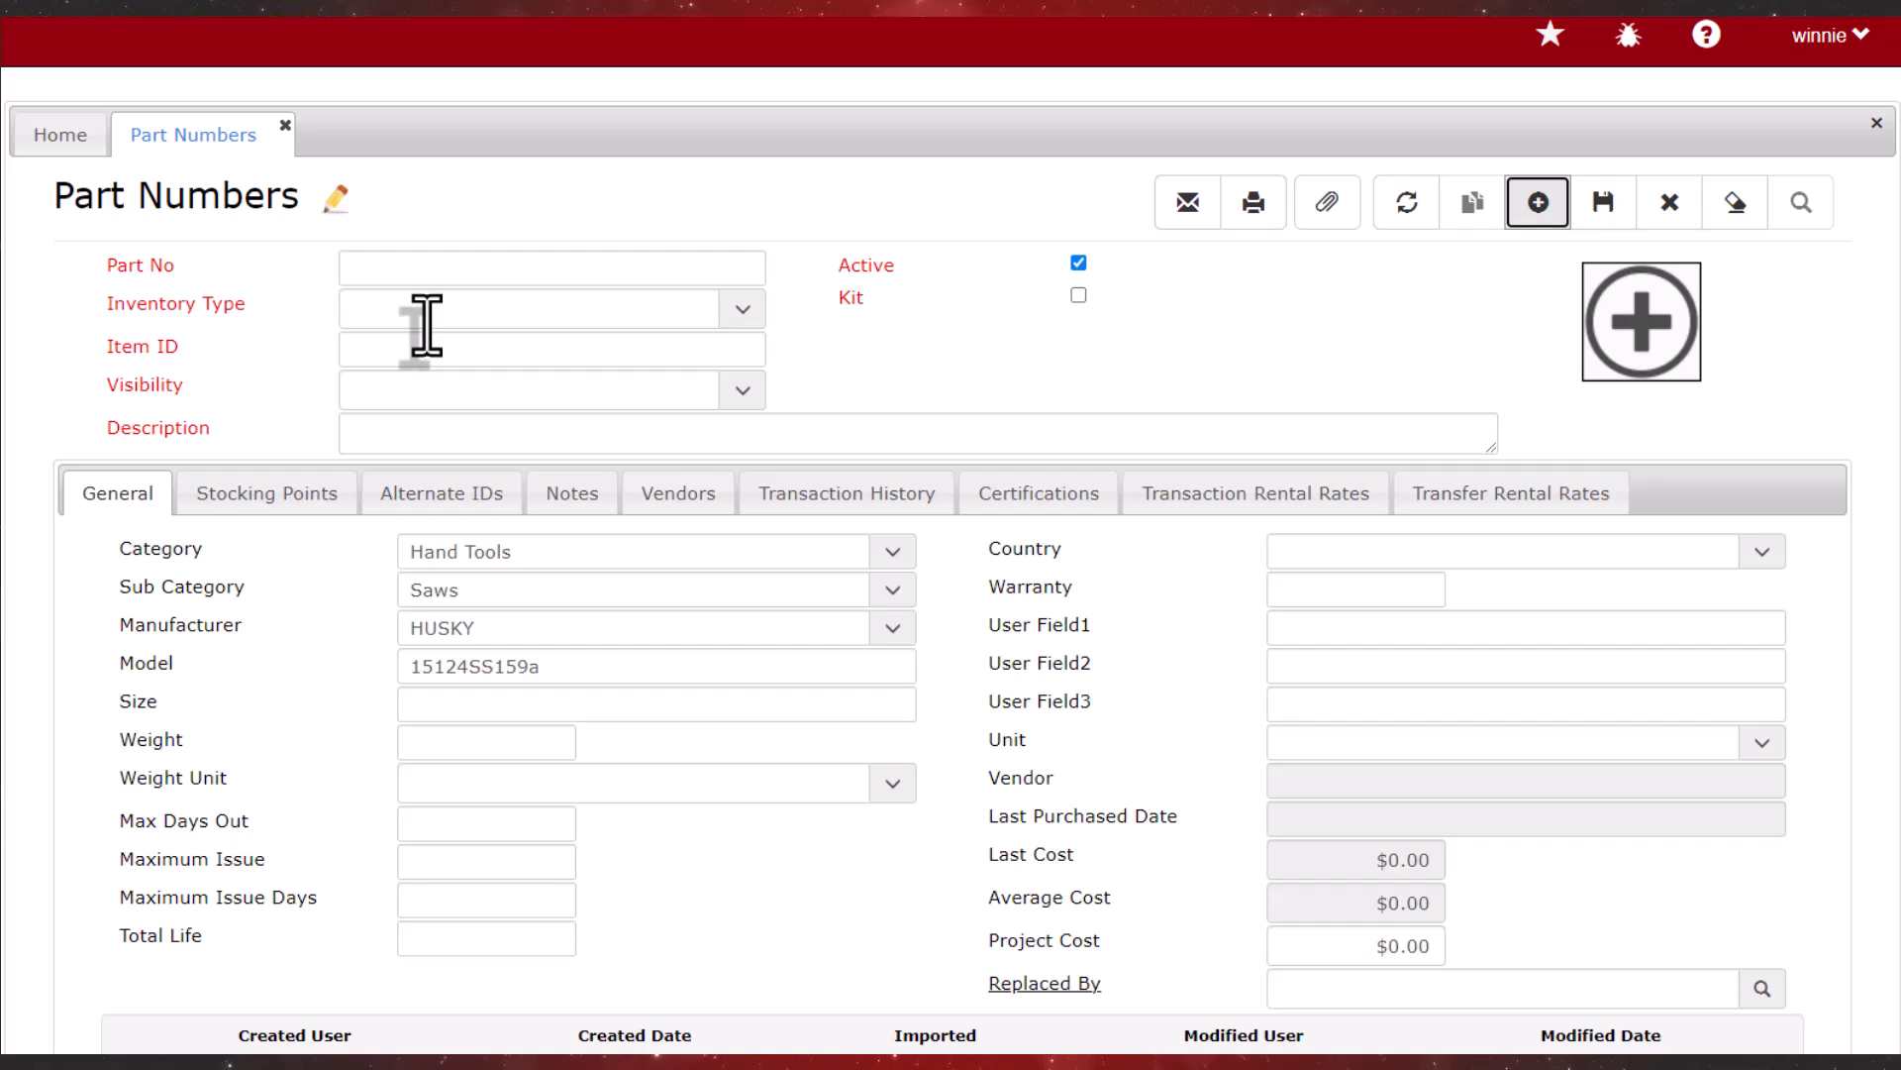
left_click(375, 270)
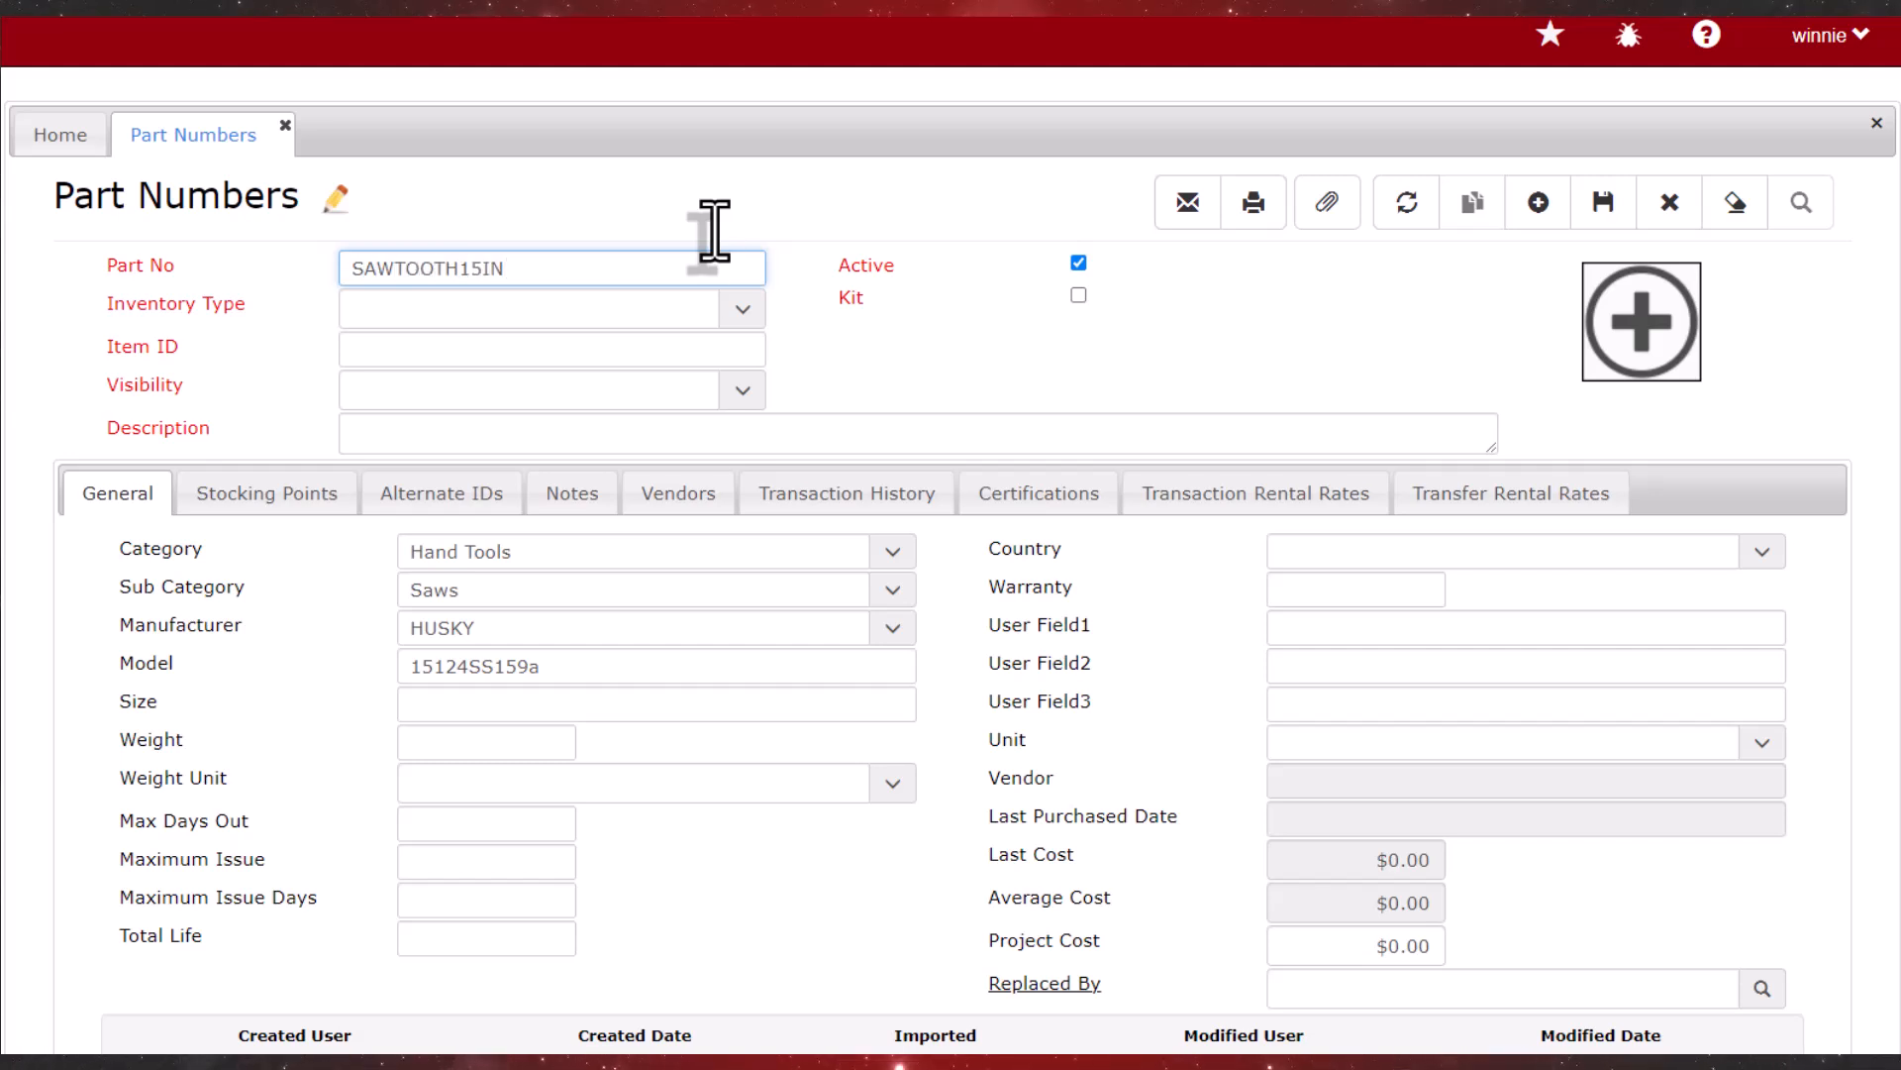
left_click(733, 309)
left_click(466, 340)
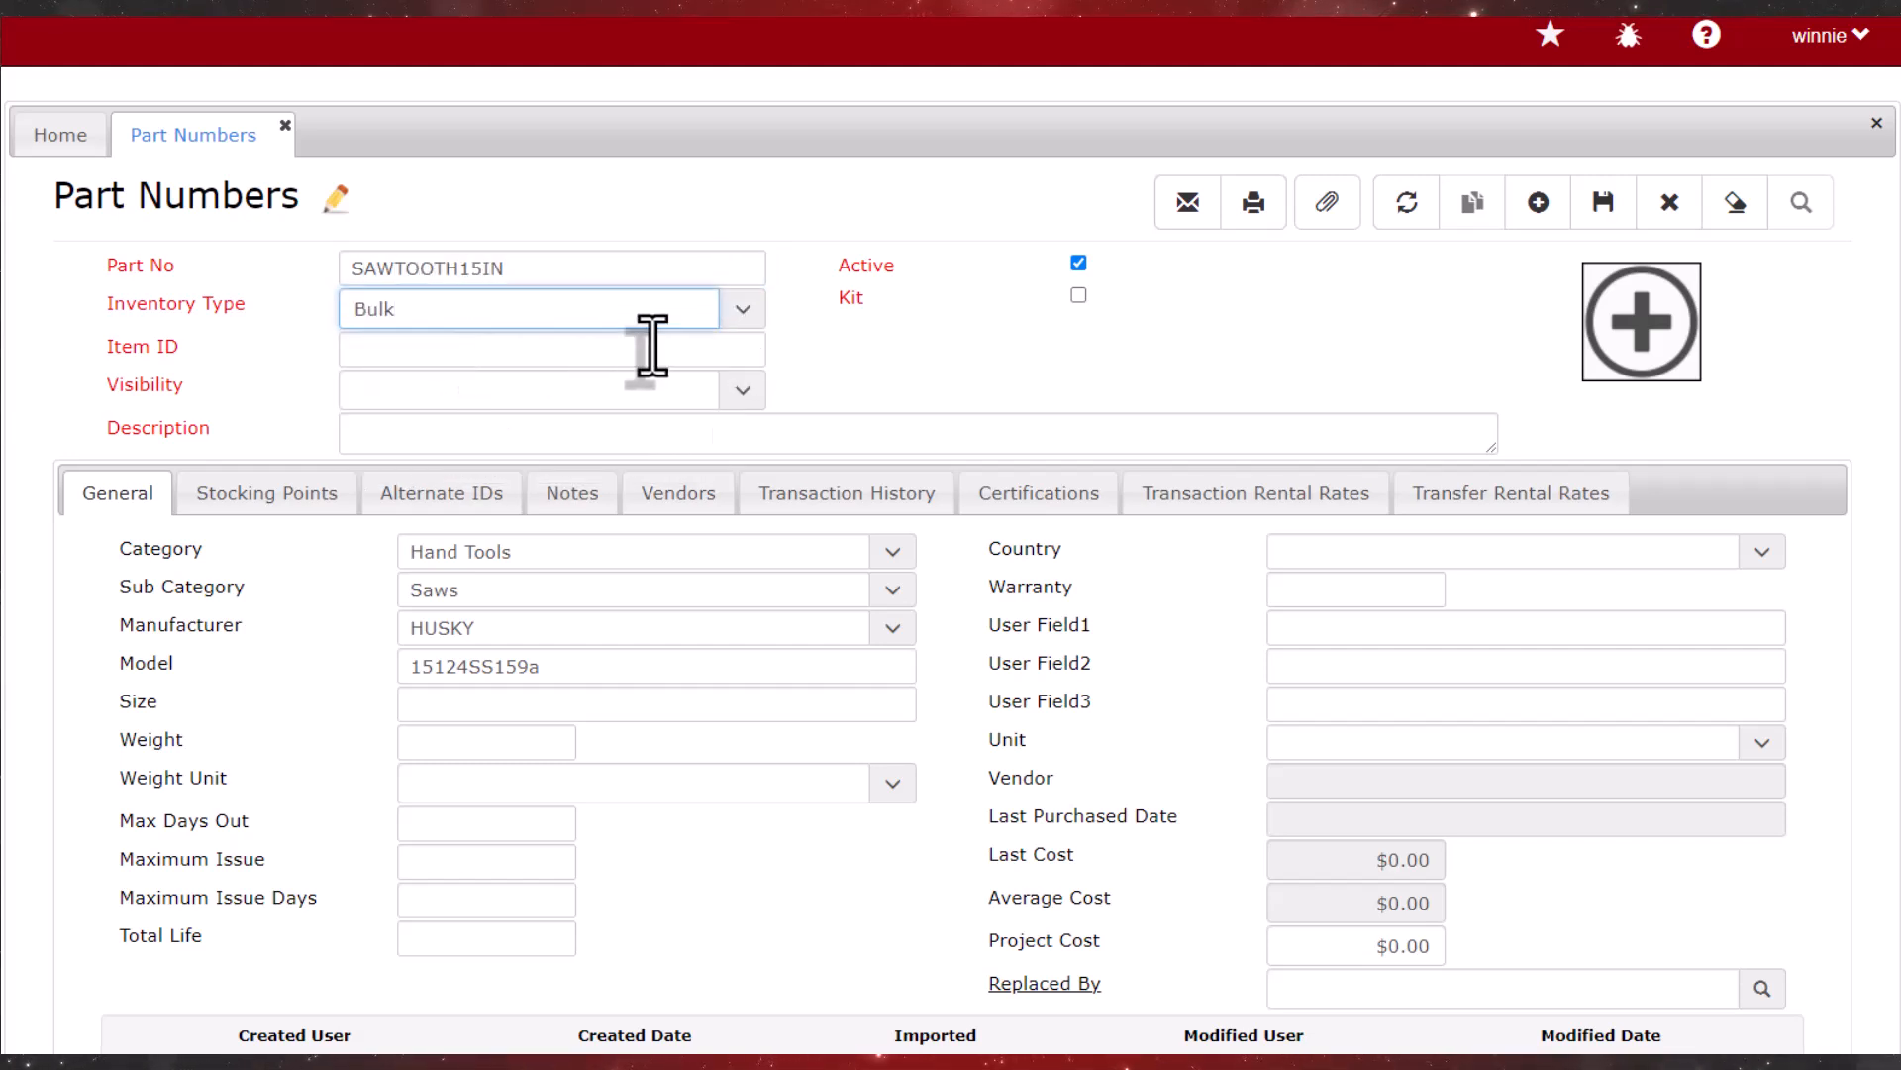
left_click(669, 348)
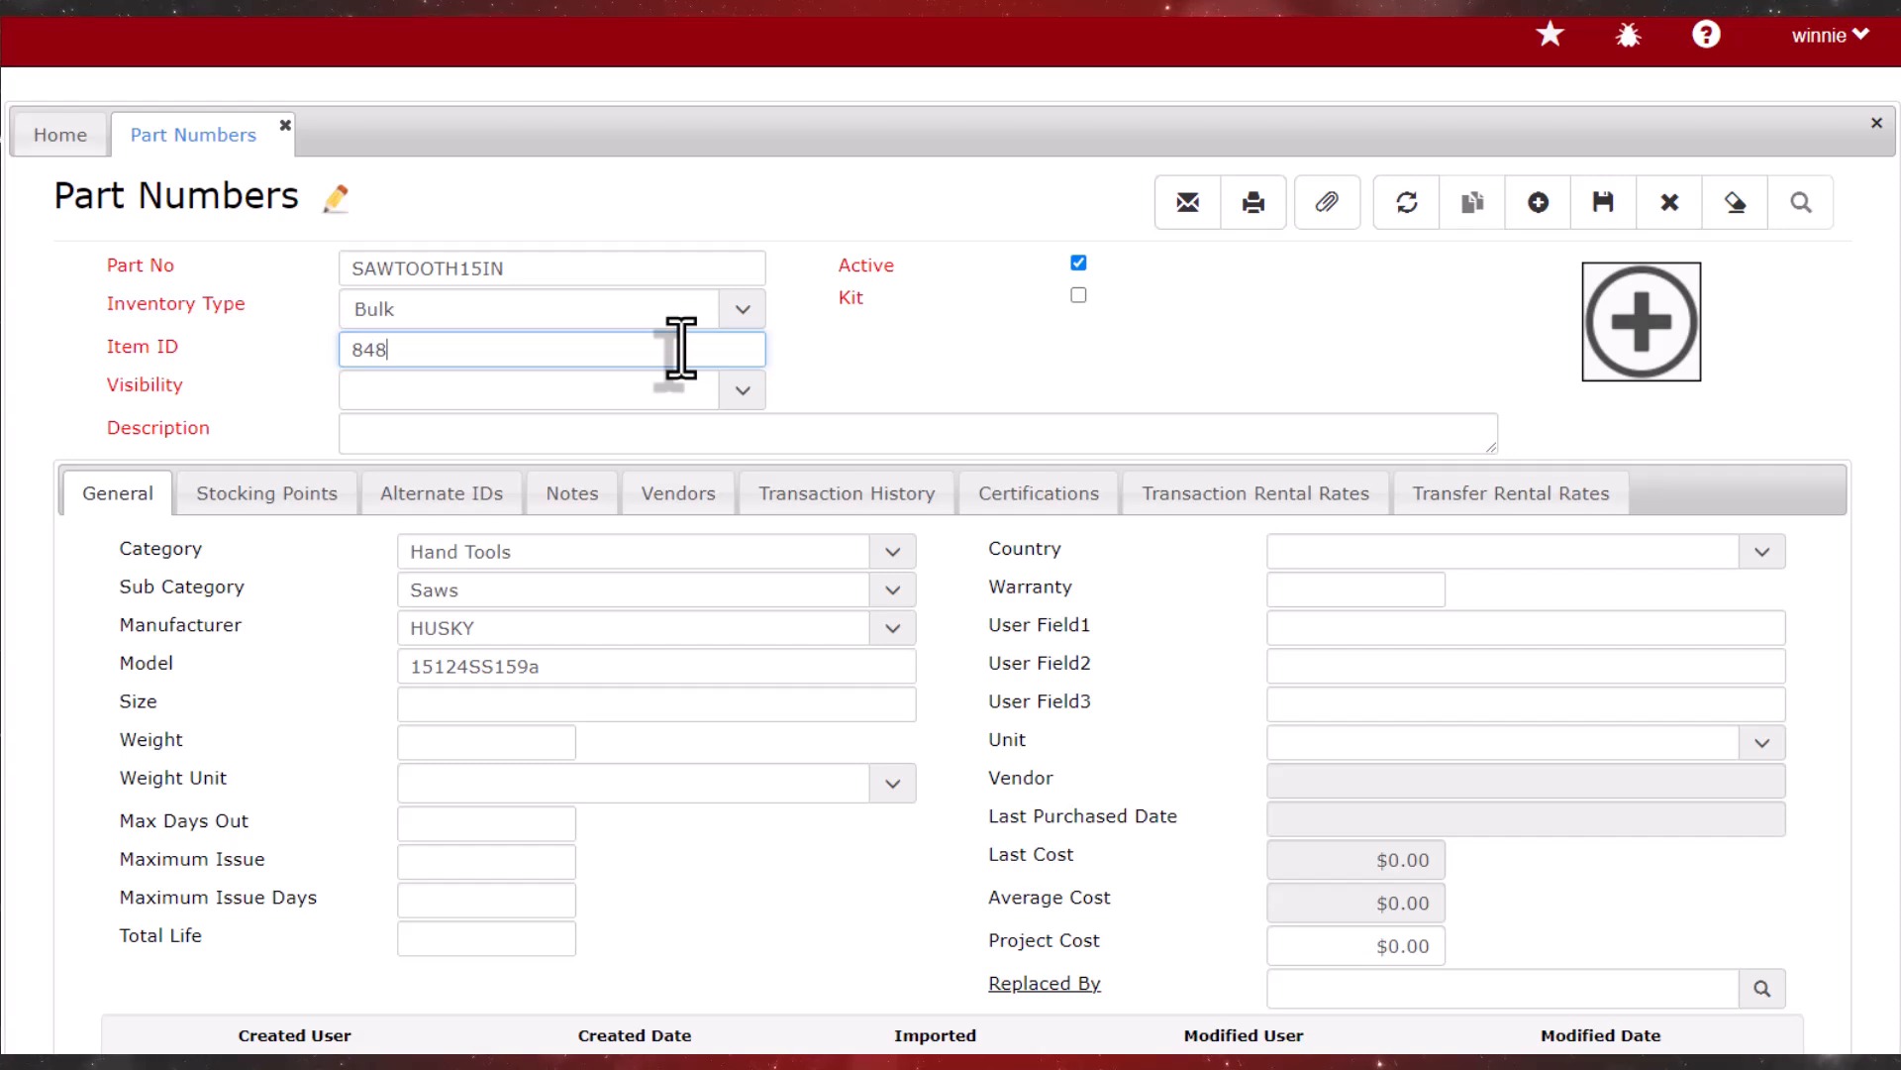
Set visibility to Wallace Works and the description to SAW, AGRESSIVE TOOTH, 15 INCH, then save the part
left_click(739, 392)
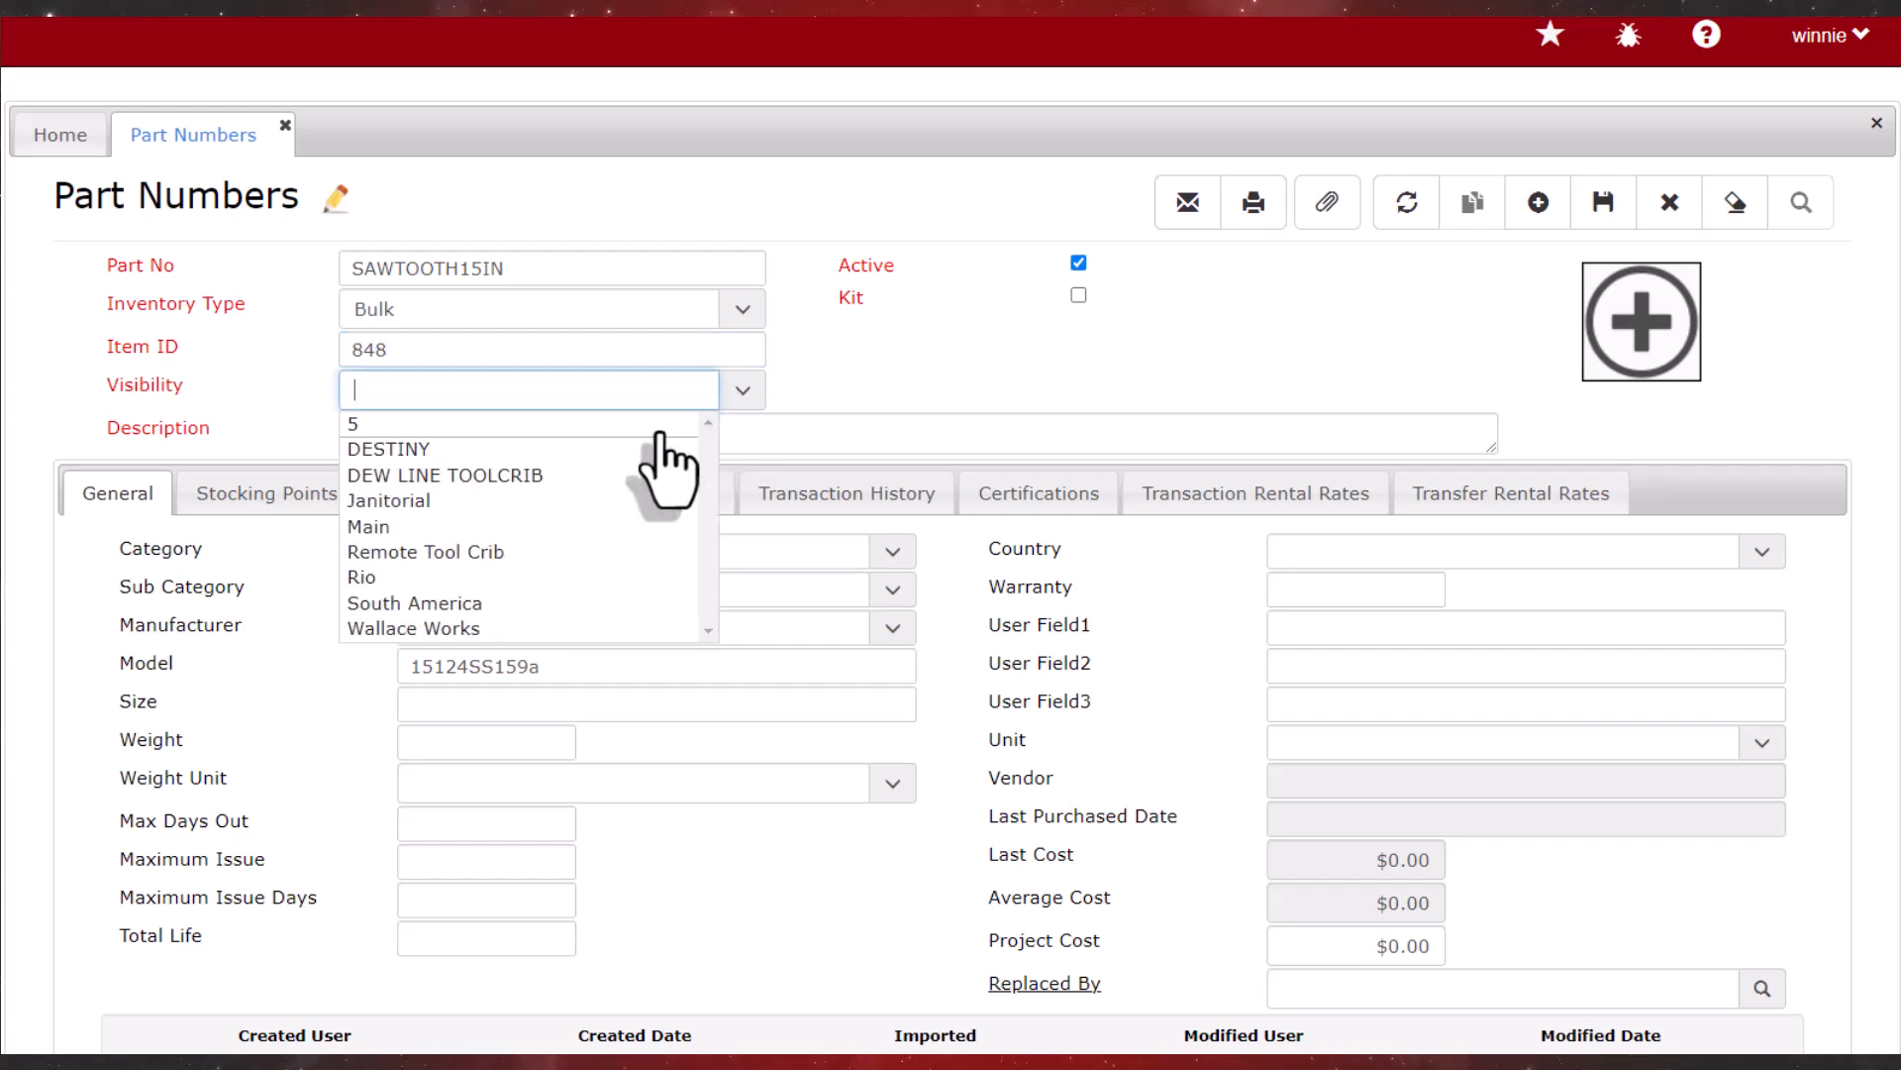
left_click(453, 628)
left_click(543, 435)
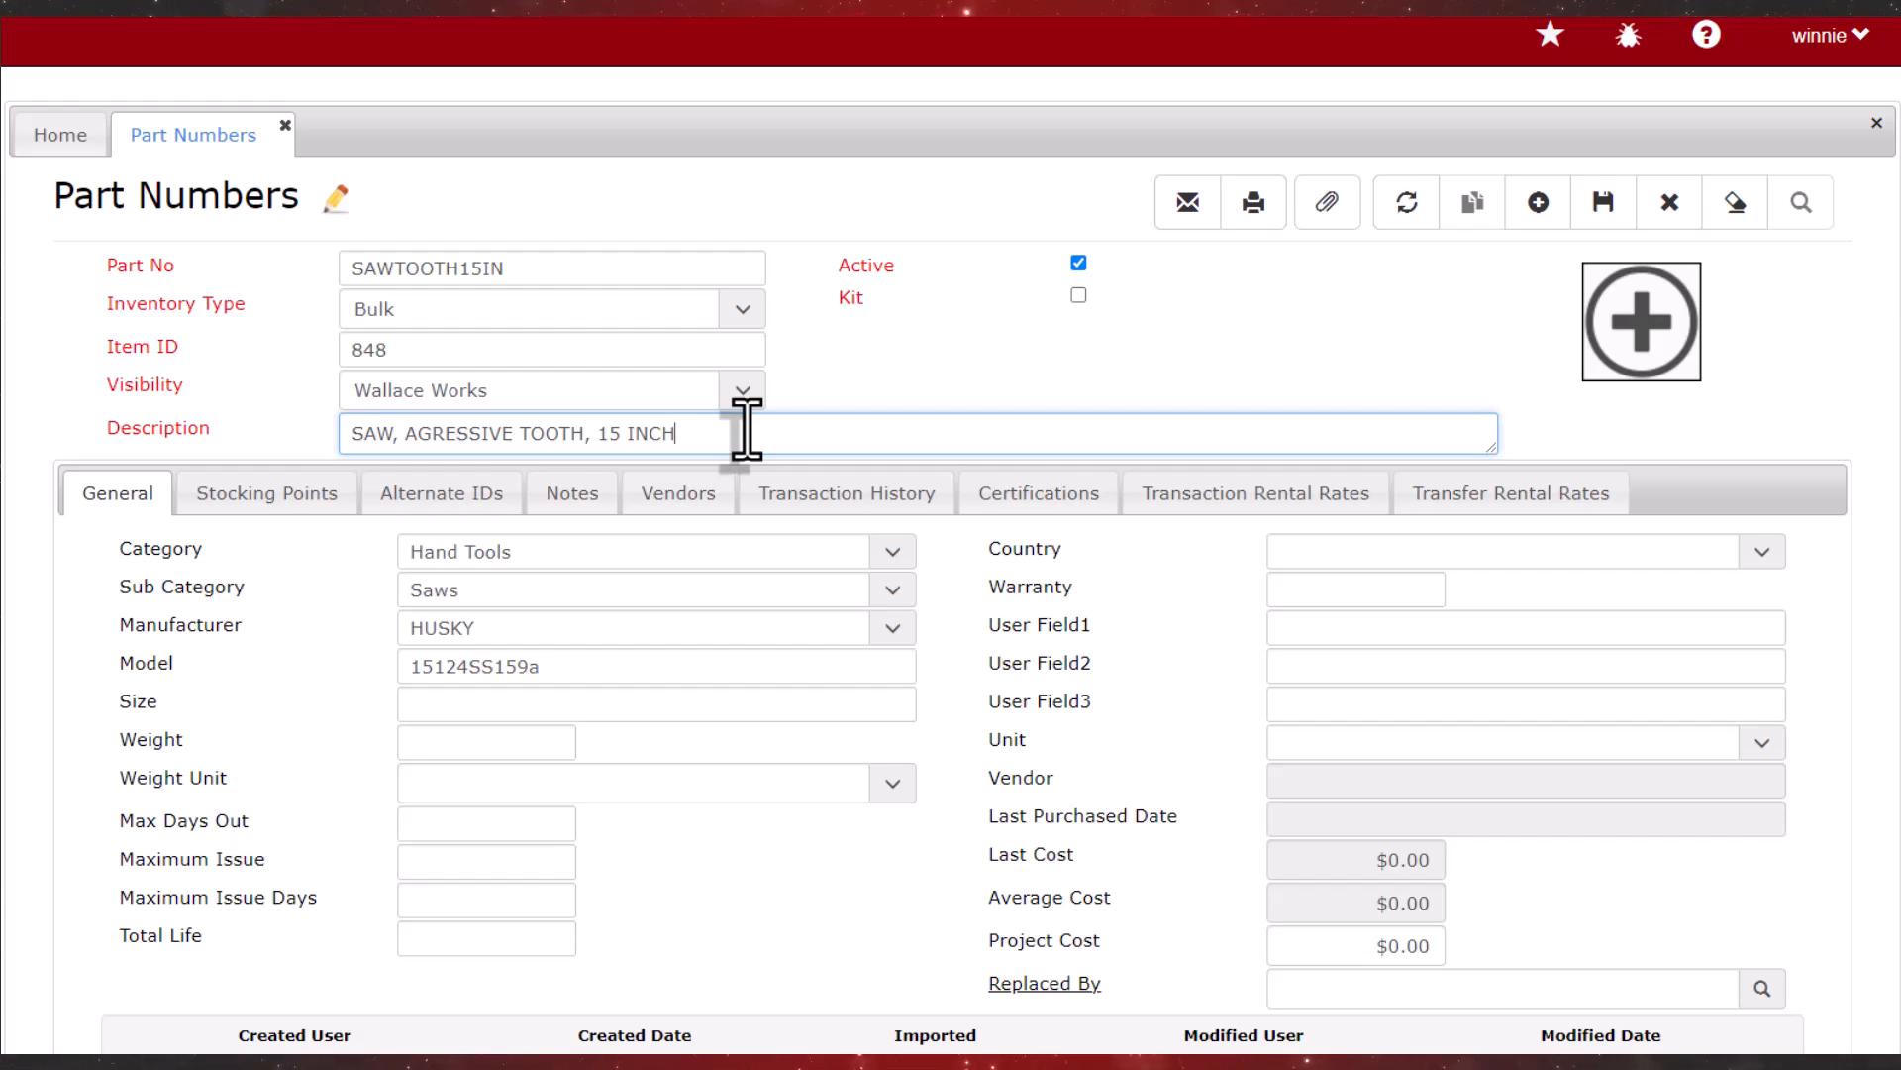
left_click(1605, 203)
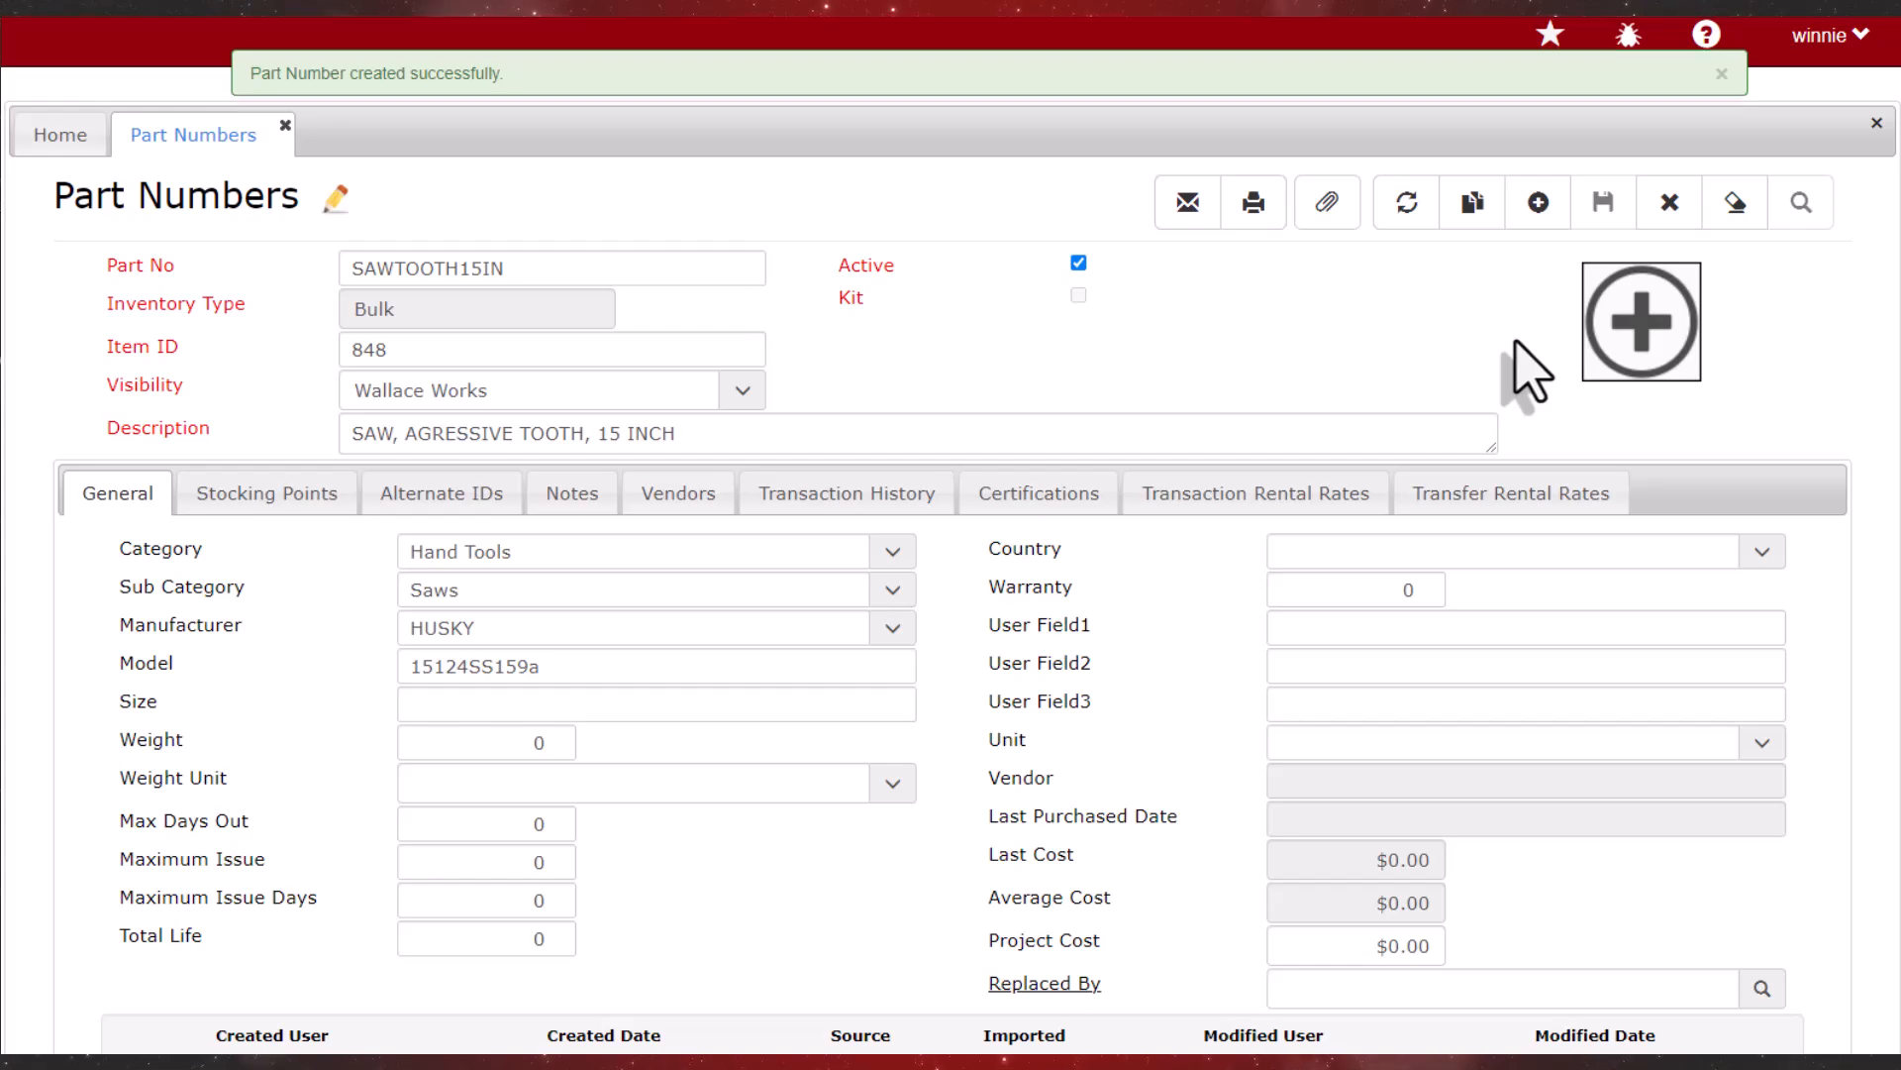
Search the _Inventory pictures for SAW, add the Husky hand saw image to the part, and save the record
left_click(1642, 341)
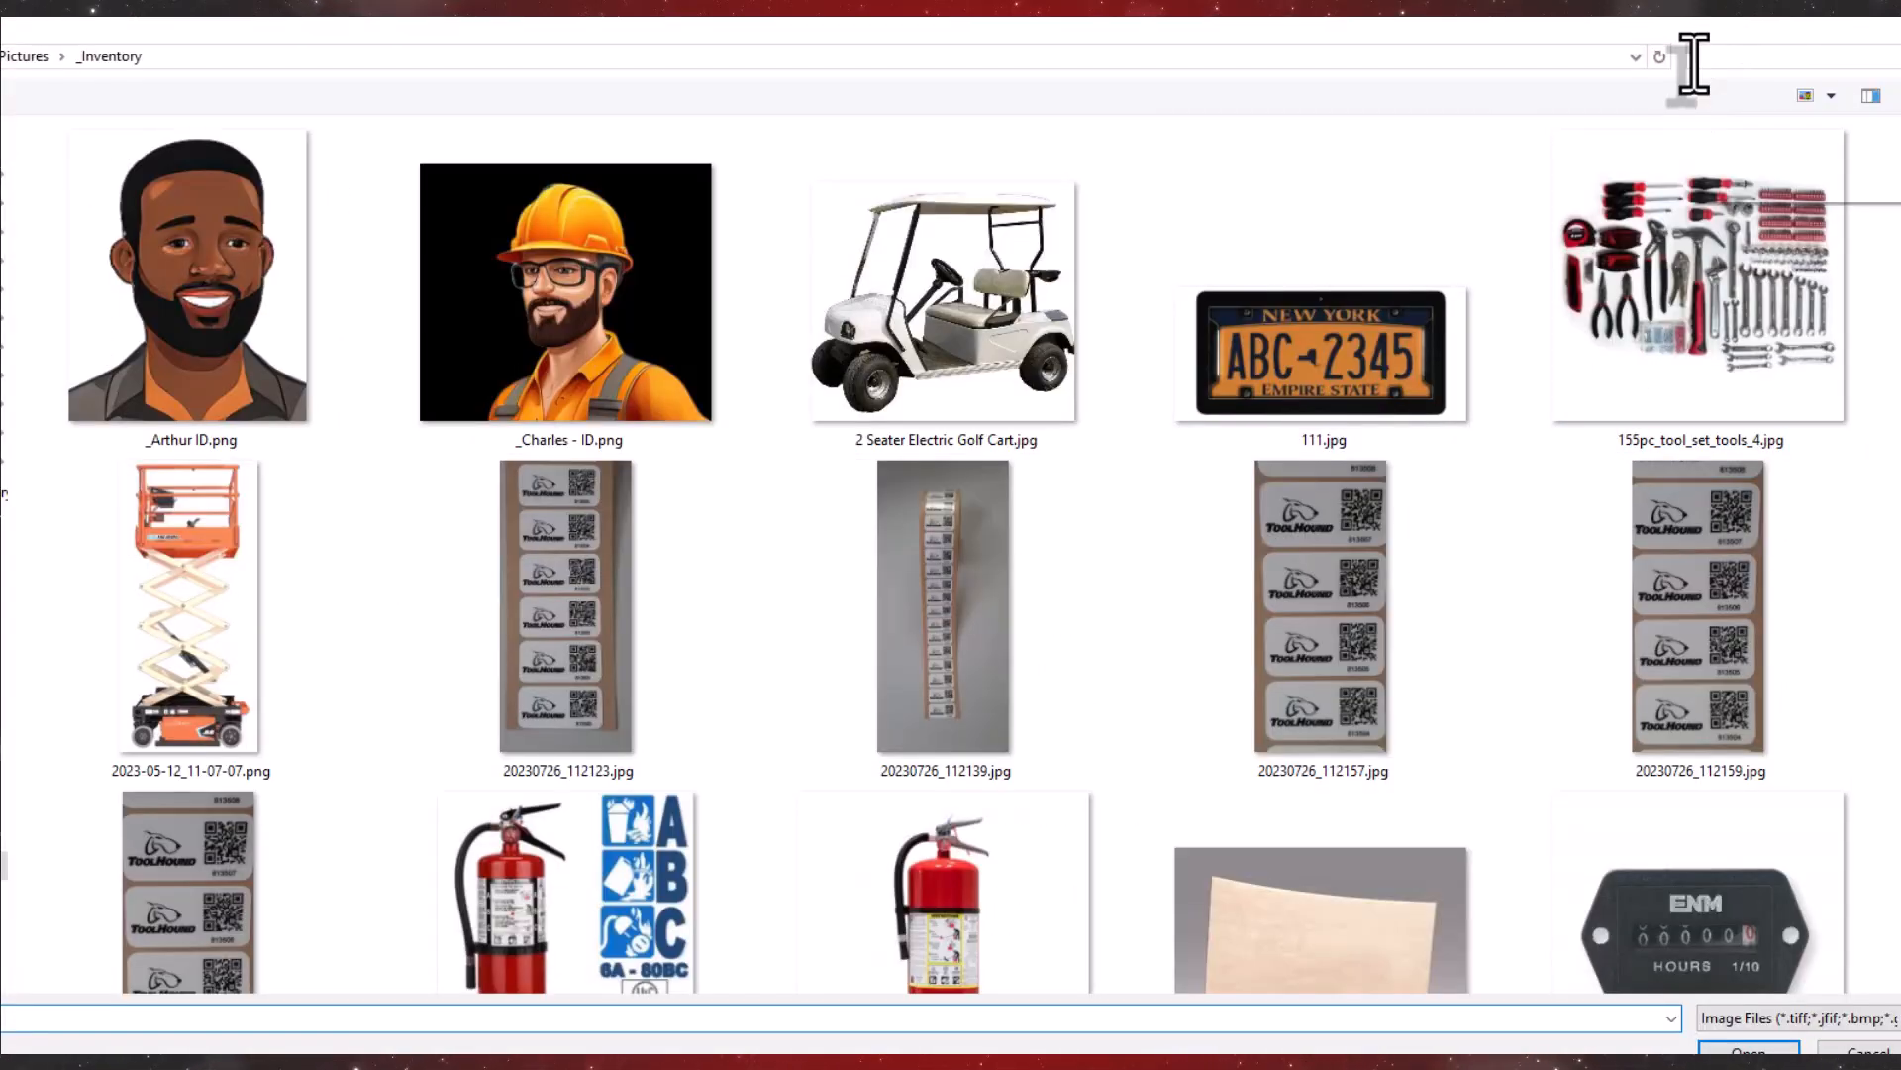
left_click(1695, 57)
type("SAW")
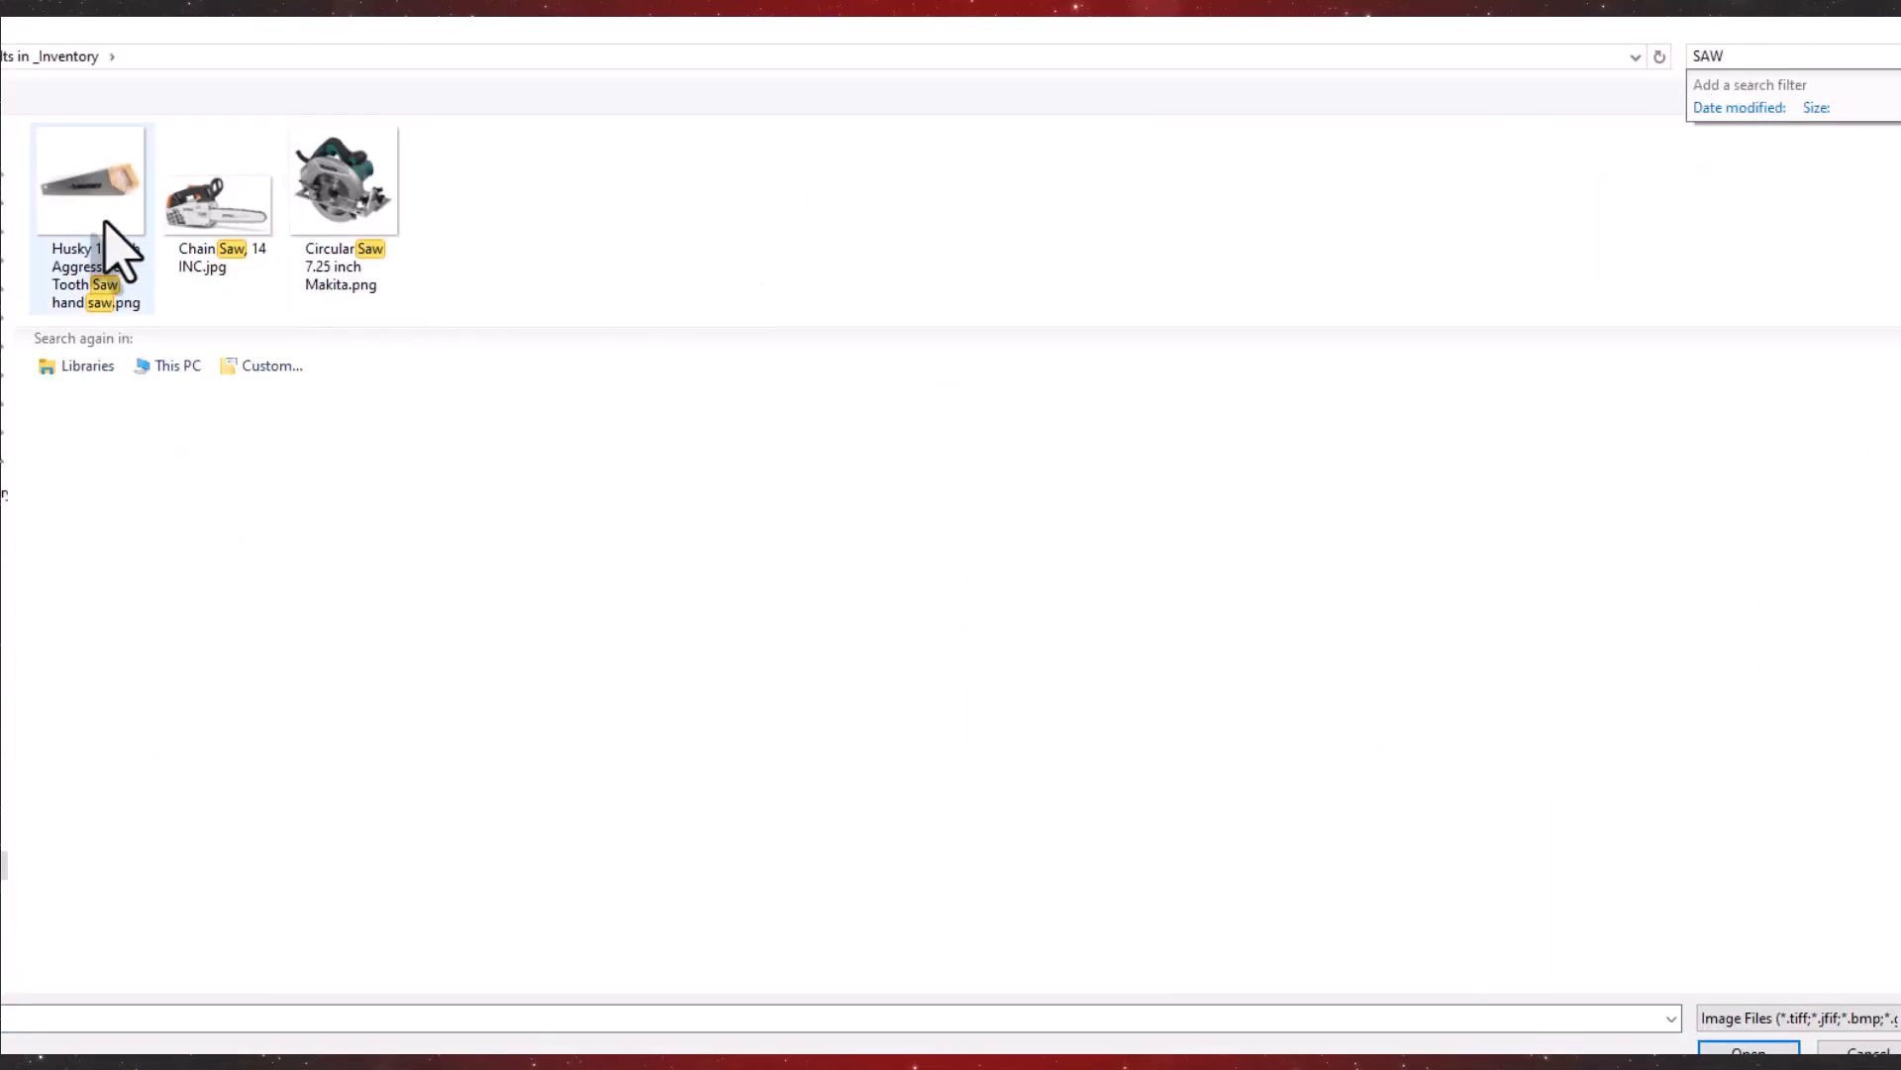
double_click(105, 223)
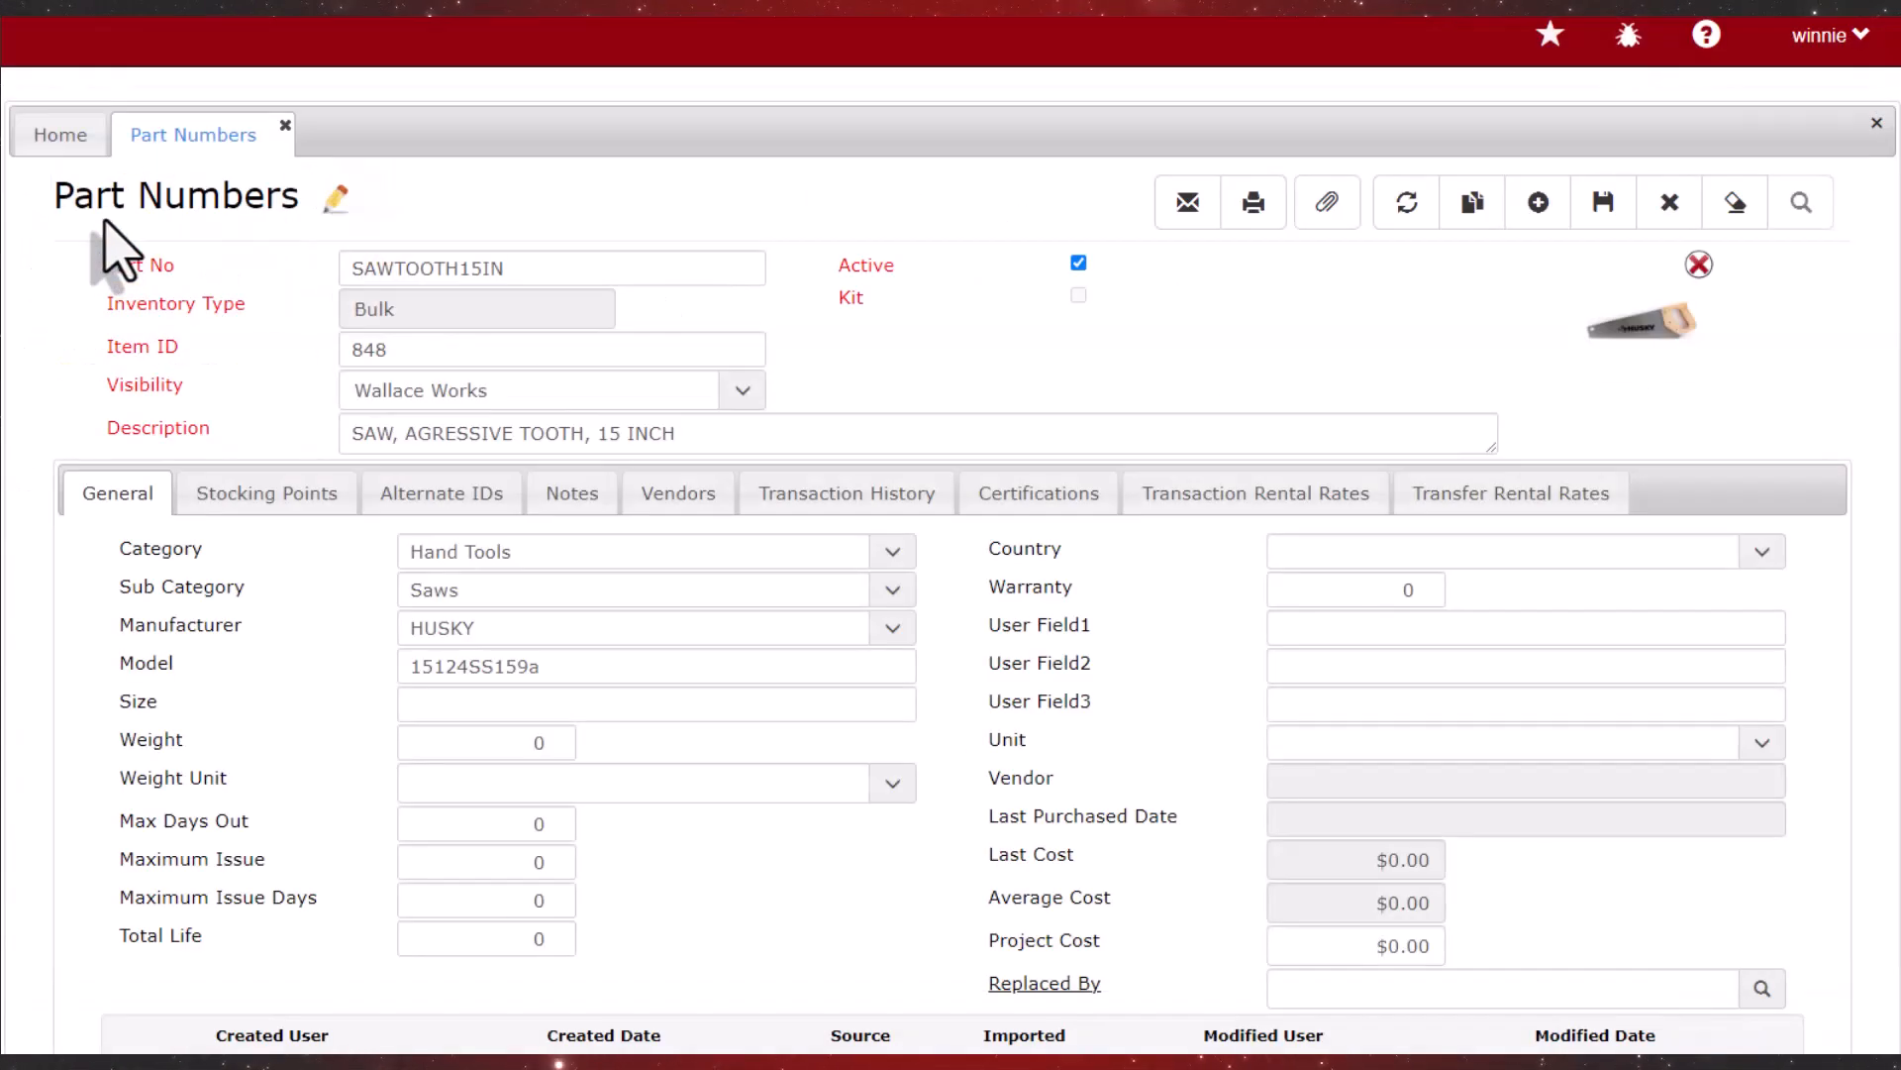
left_click(1609, 208)
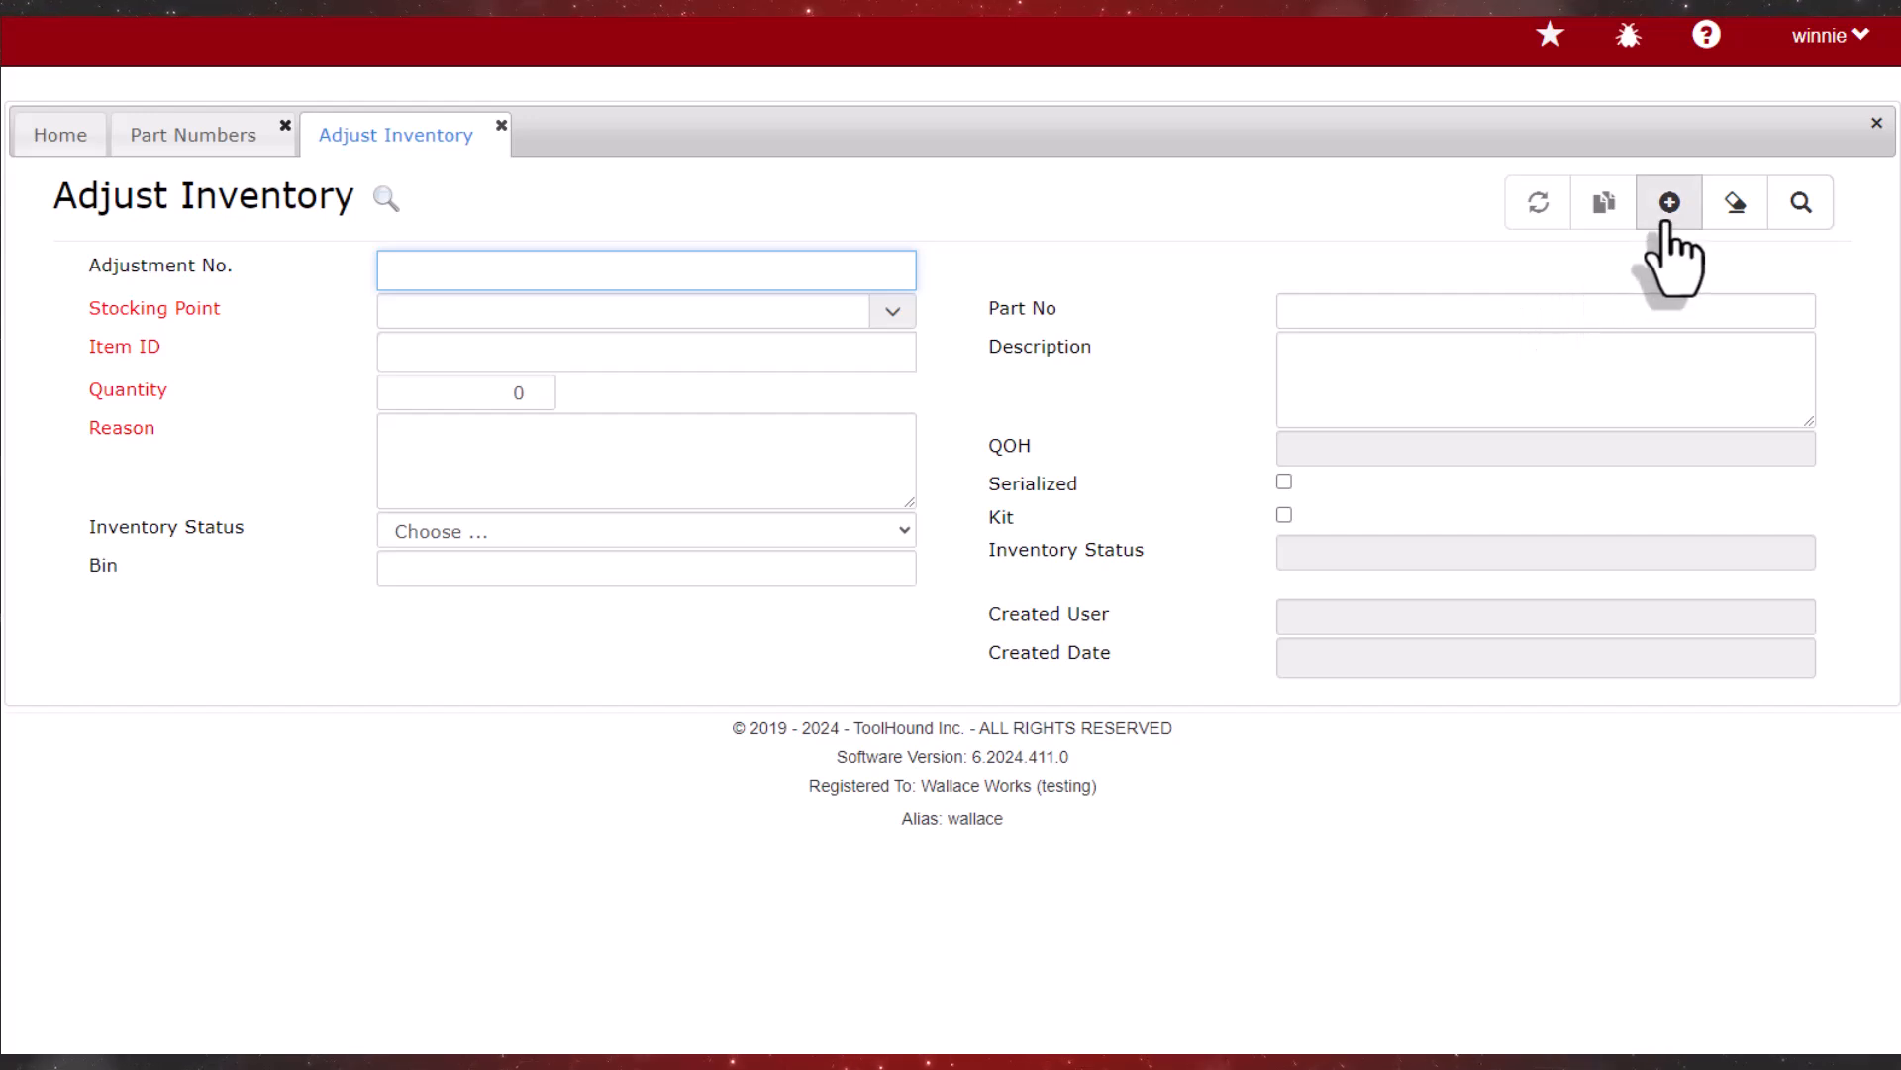
Start a new inventory adjustment at the Main stocking point and select item 848 by searching the items for AGR
left_click(1670, 204)
left_click(883, 313)
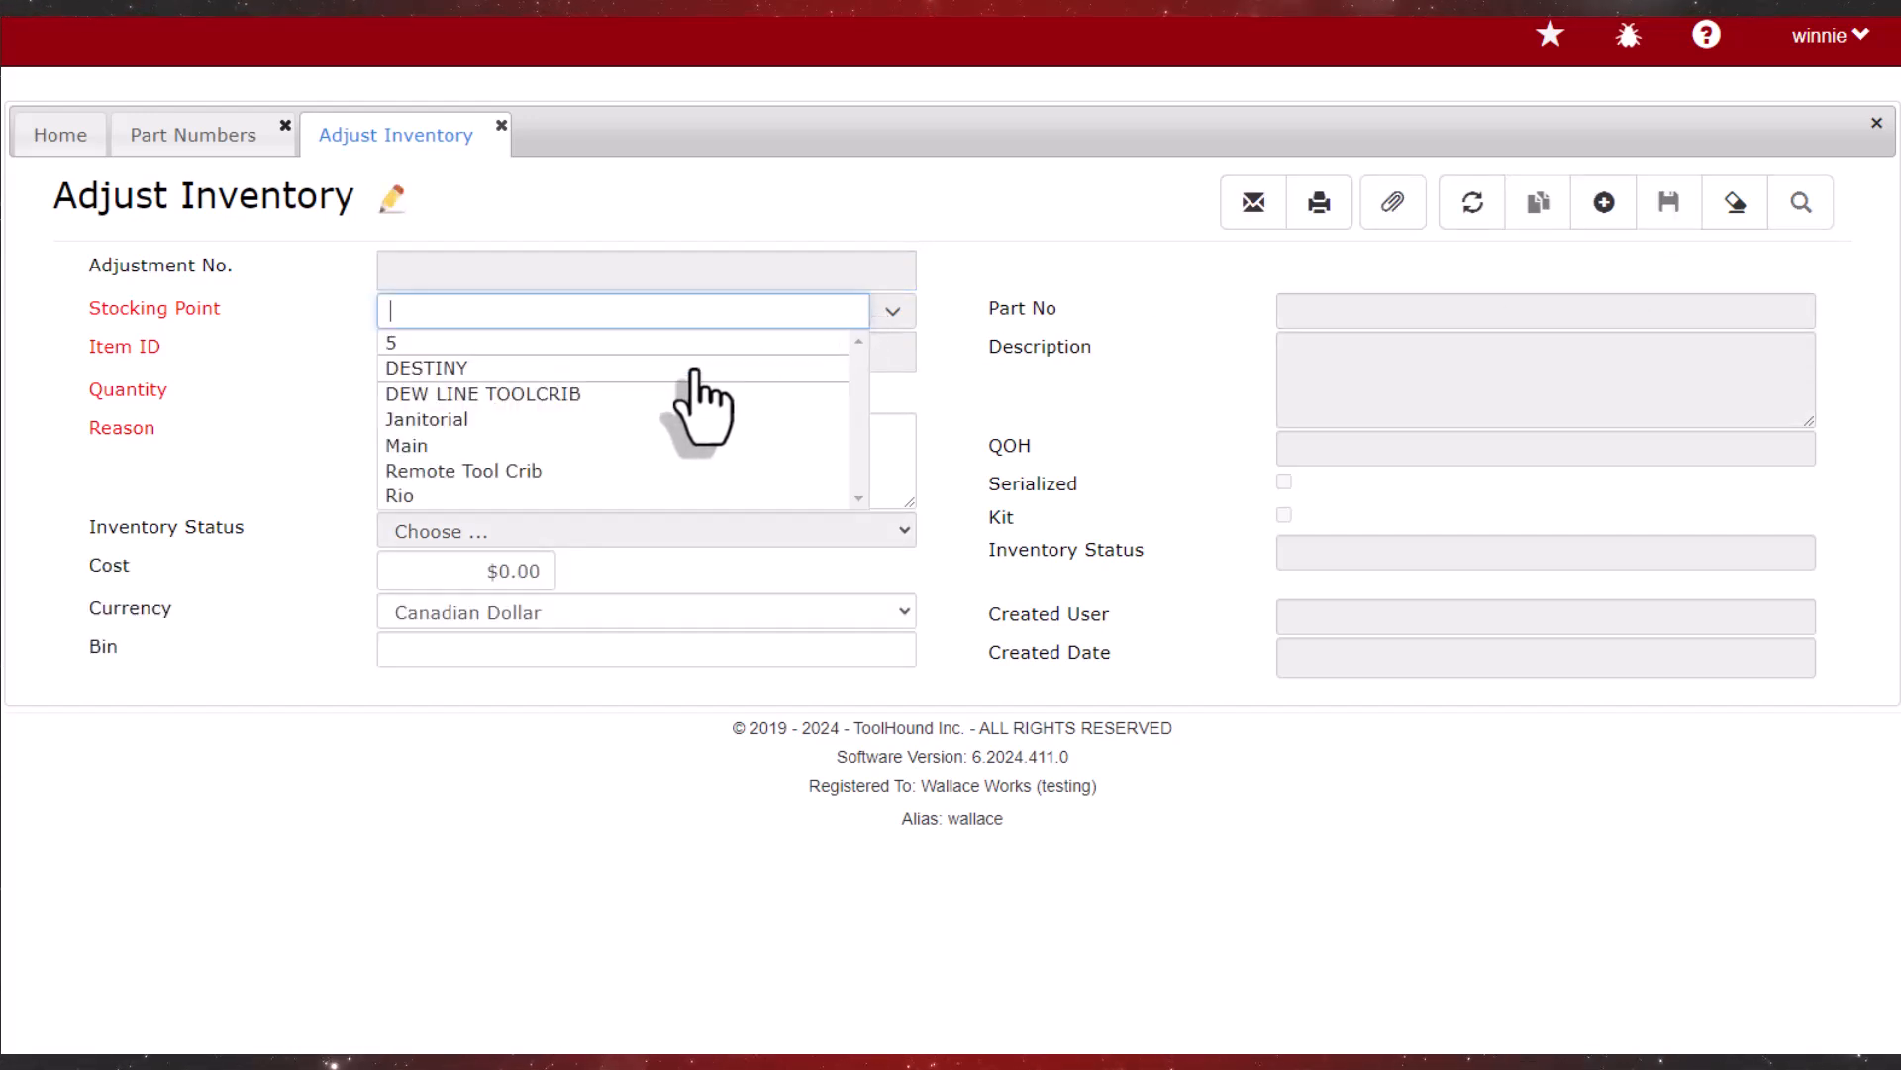
left_click(497, 445)
left_click(522, 359)
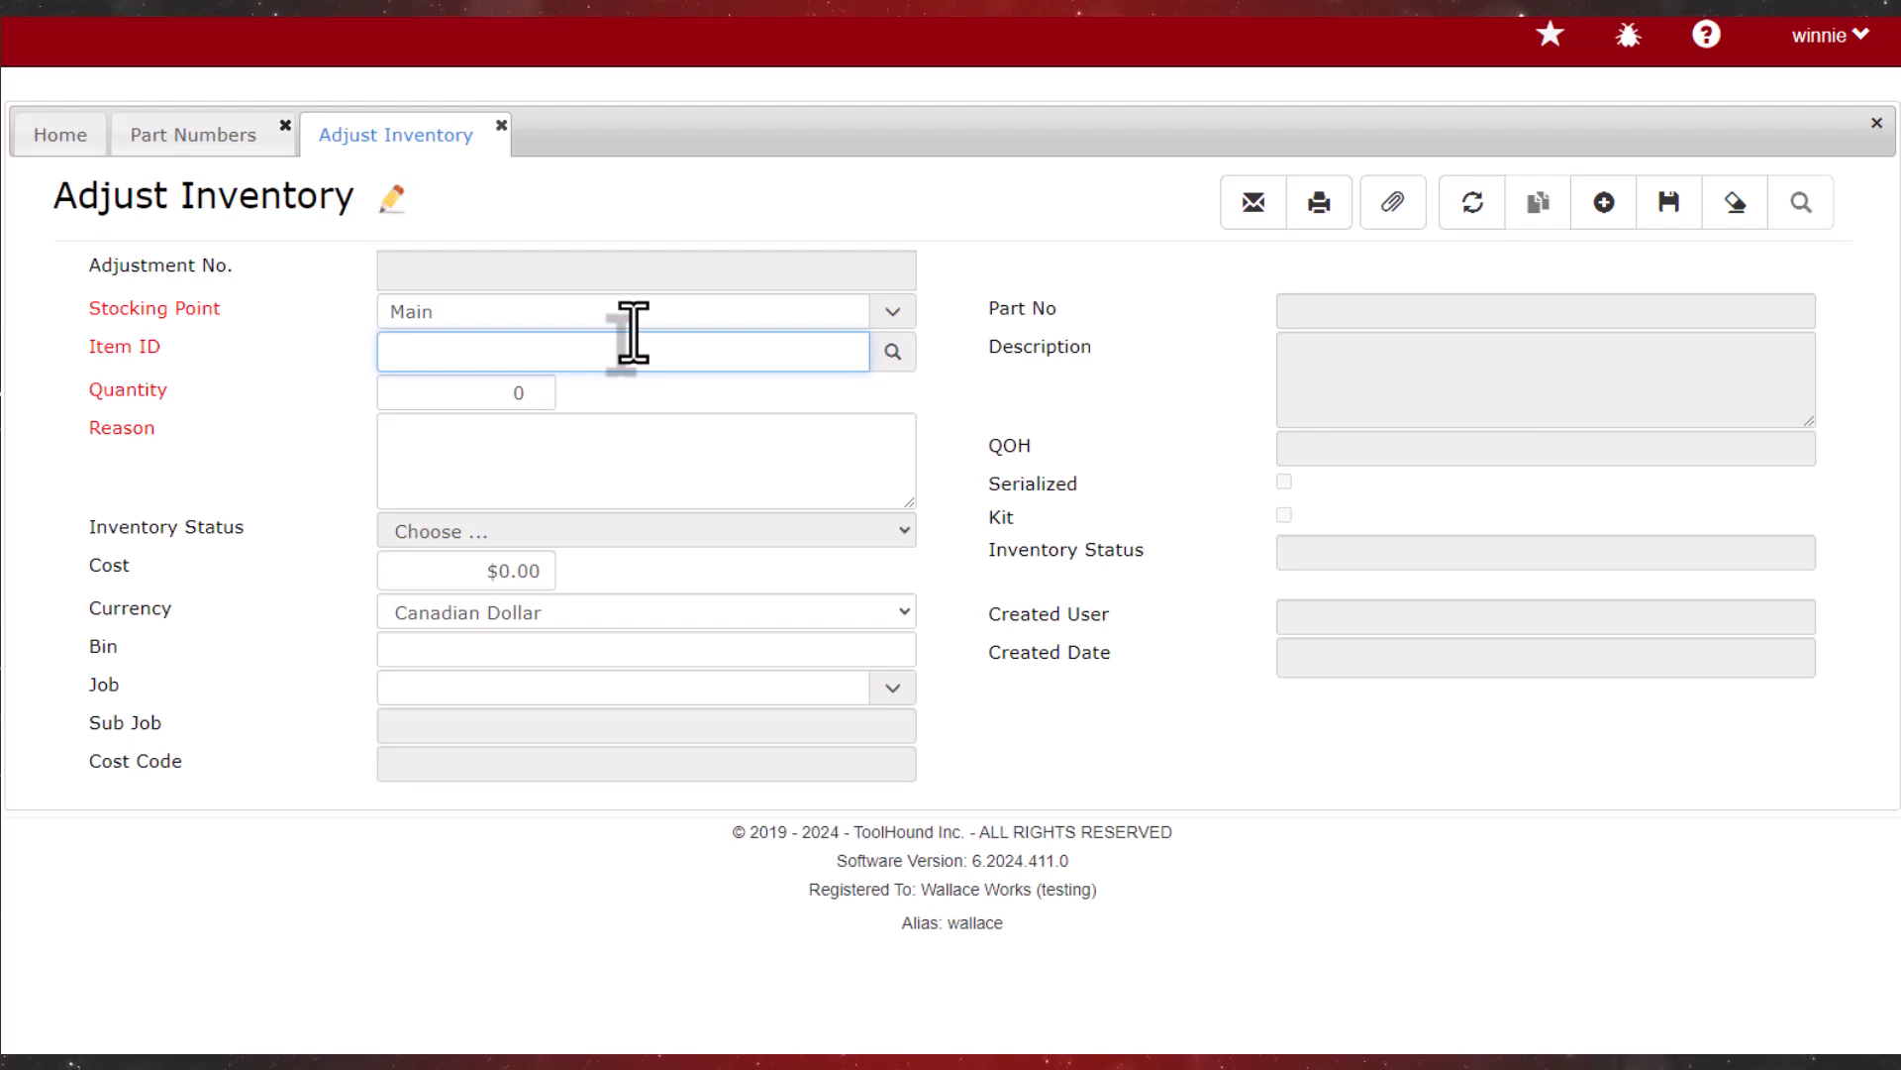
left_click(886, 351)
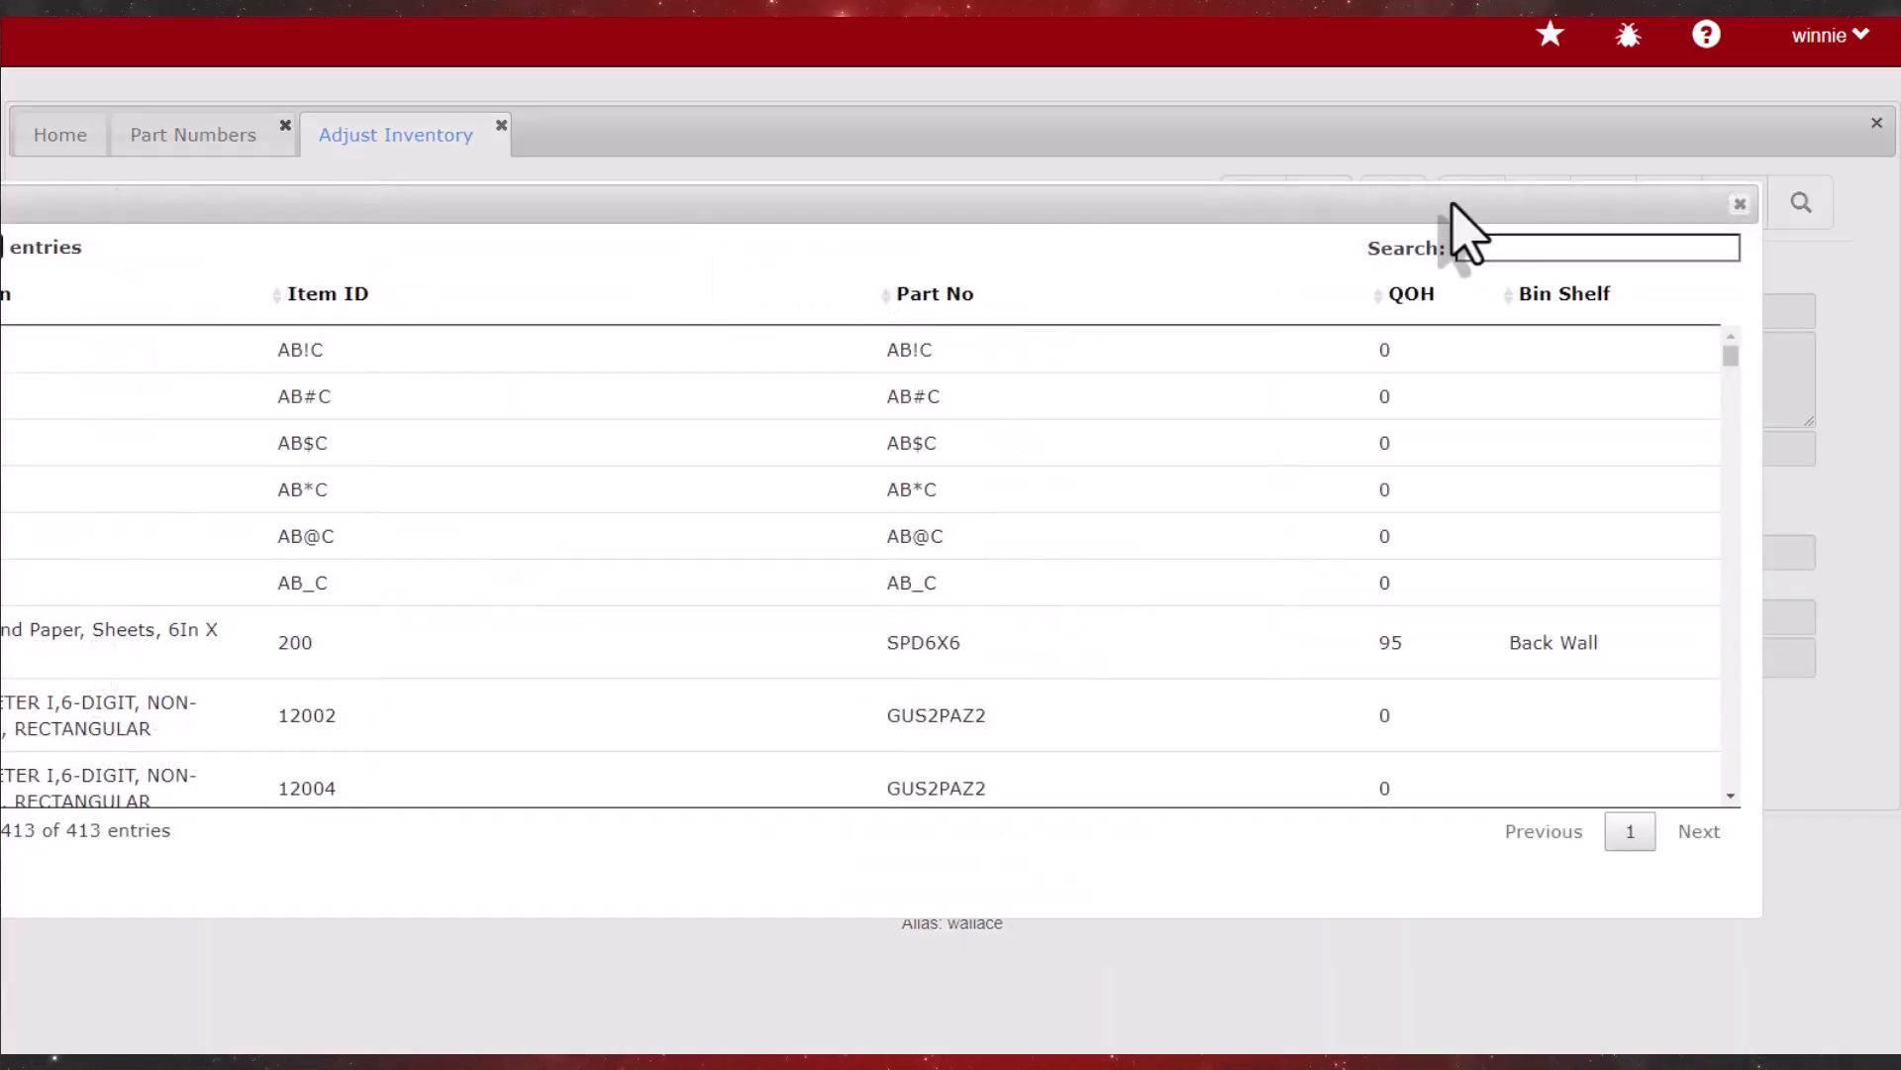
left_click(1495, 249)
type("AGR")
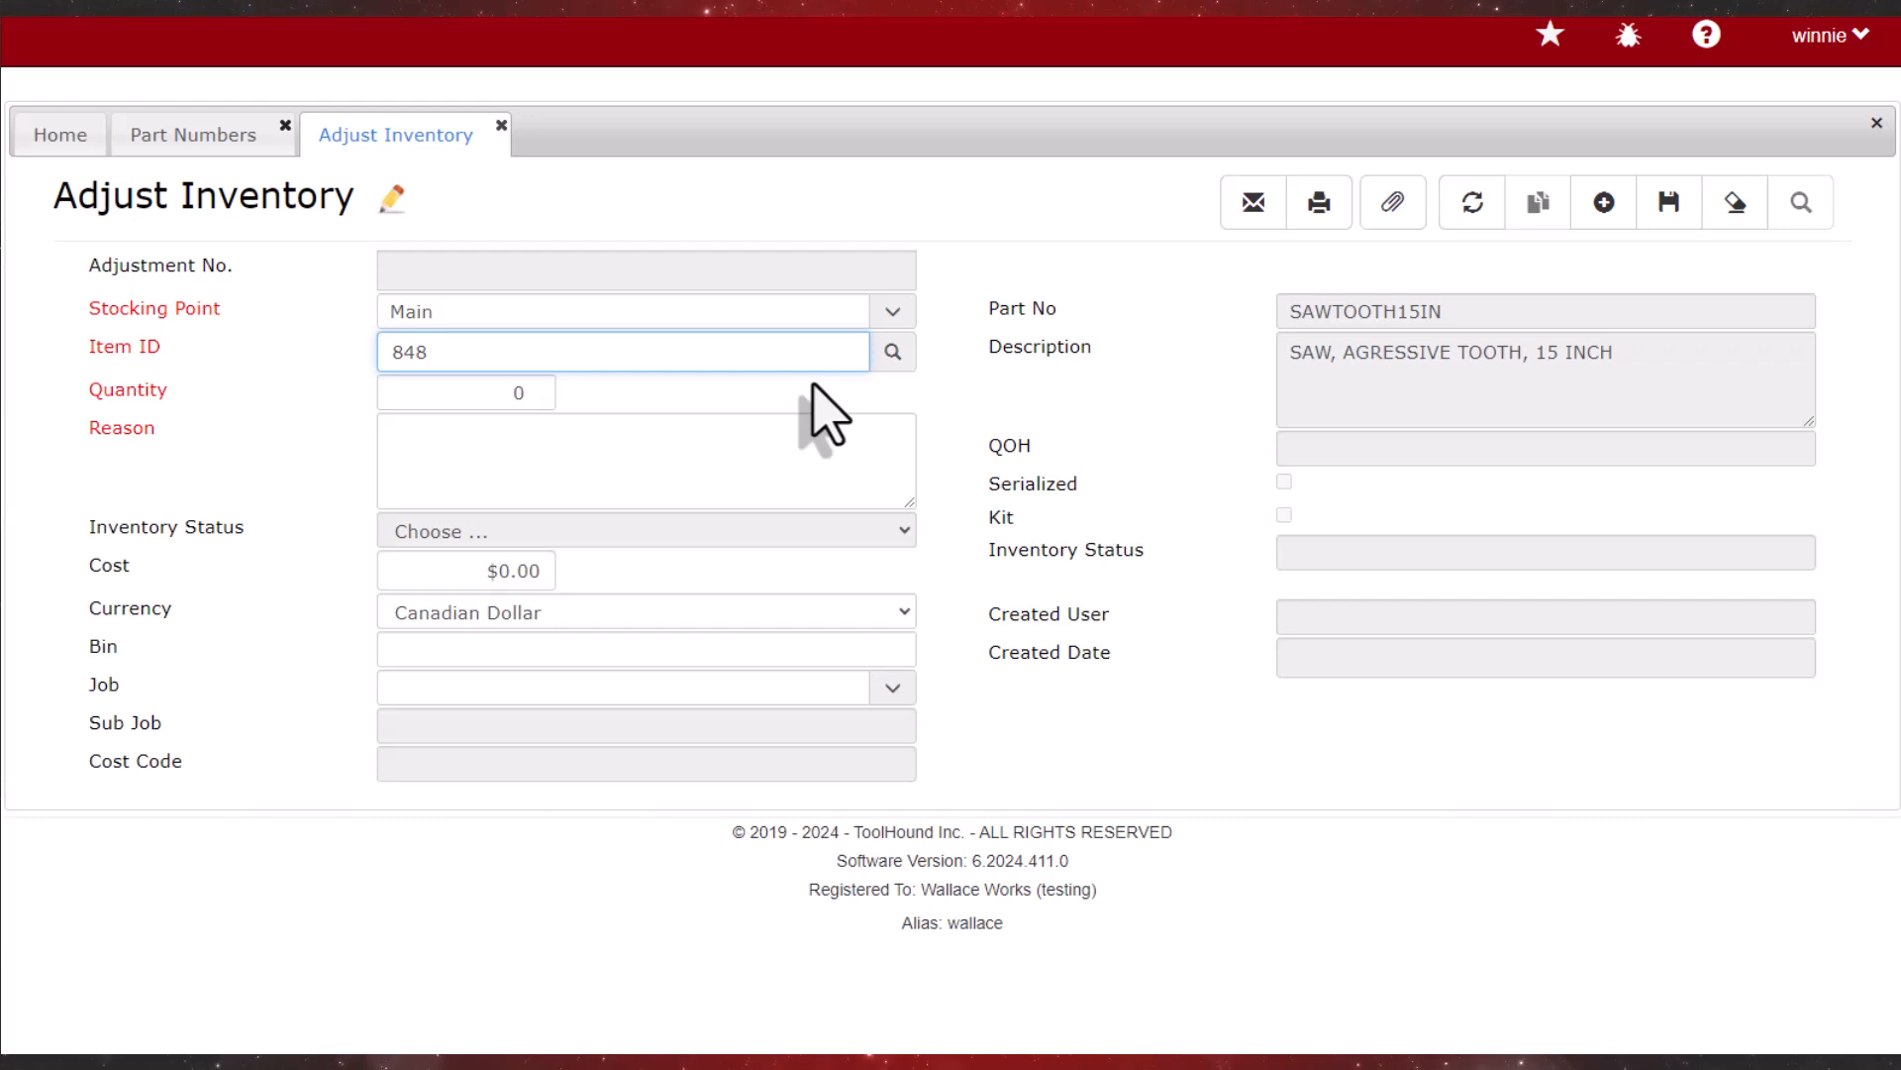
Set the adjustment's quantity to 5, reason to NEW INVENTORY and cost to $24.98, then save and close it
left_click(451, 393)
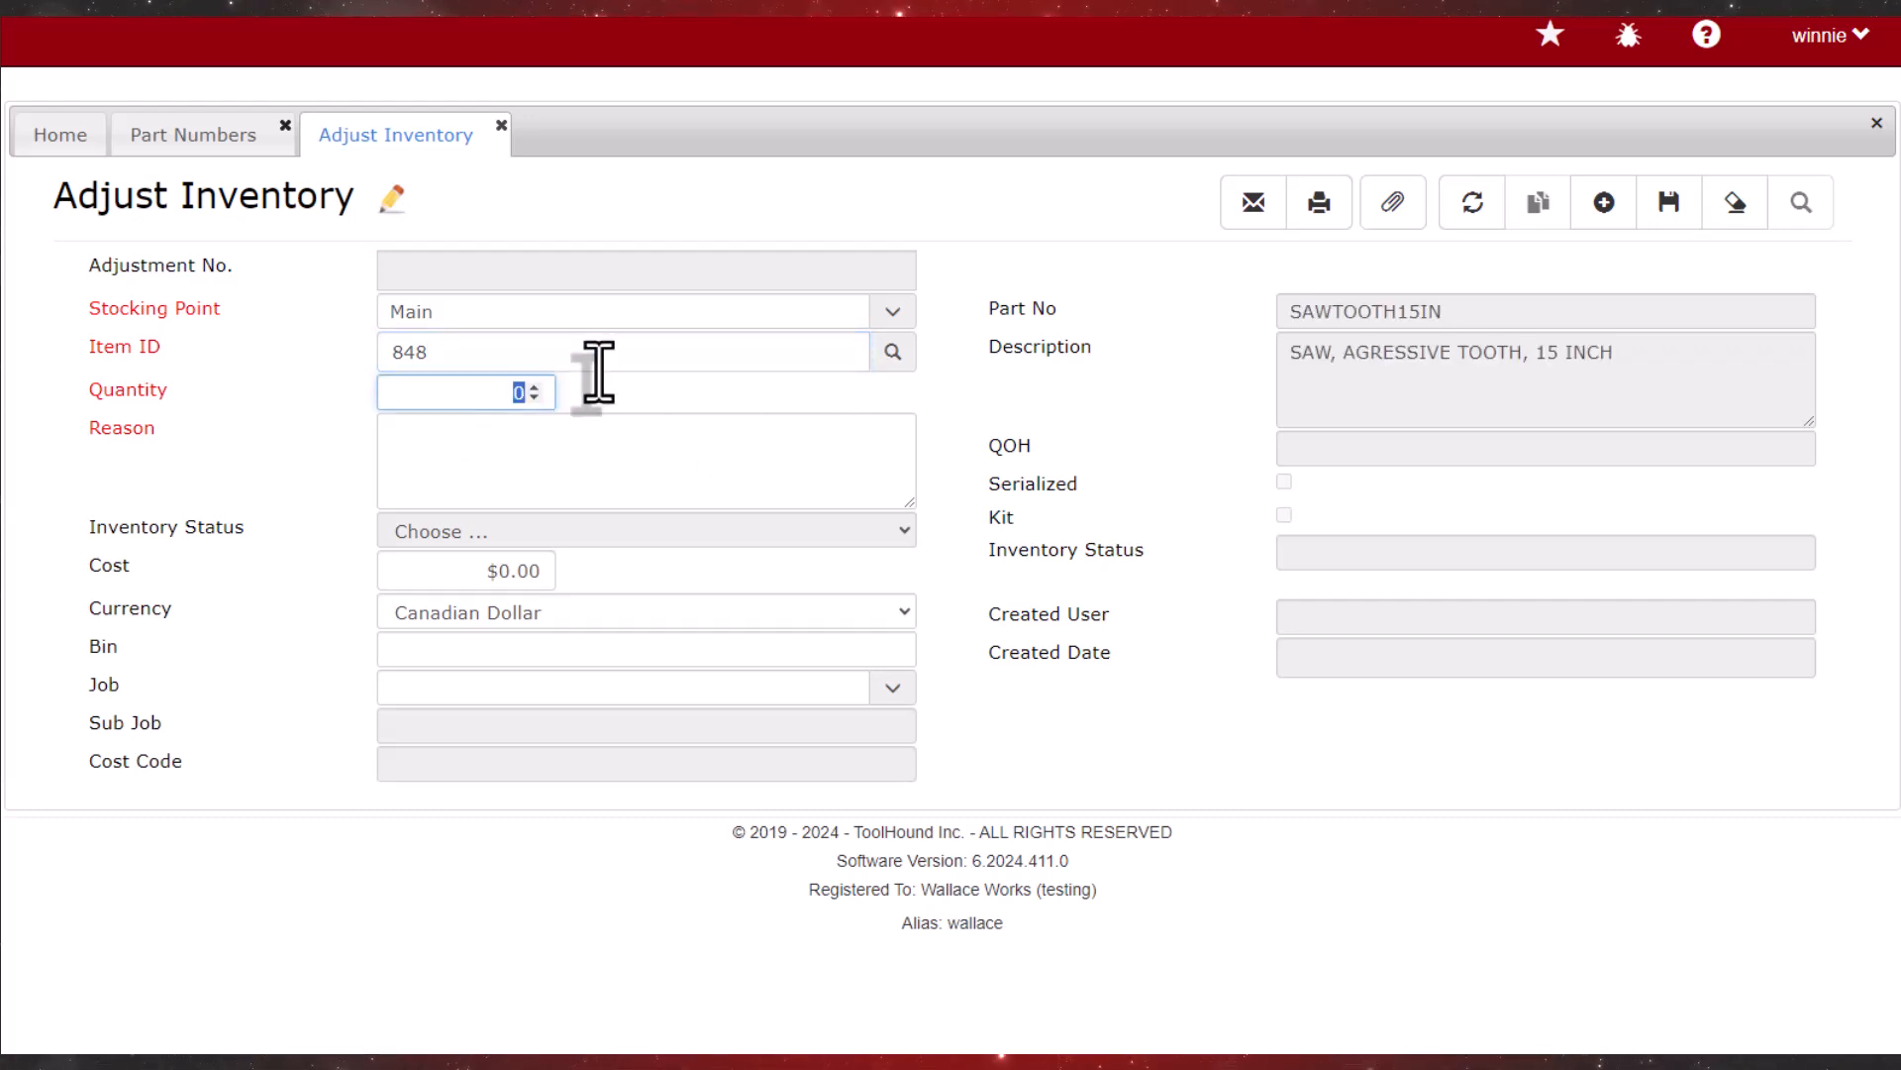
key("Tab")
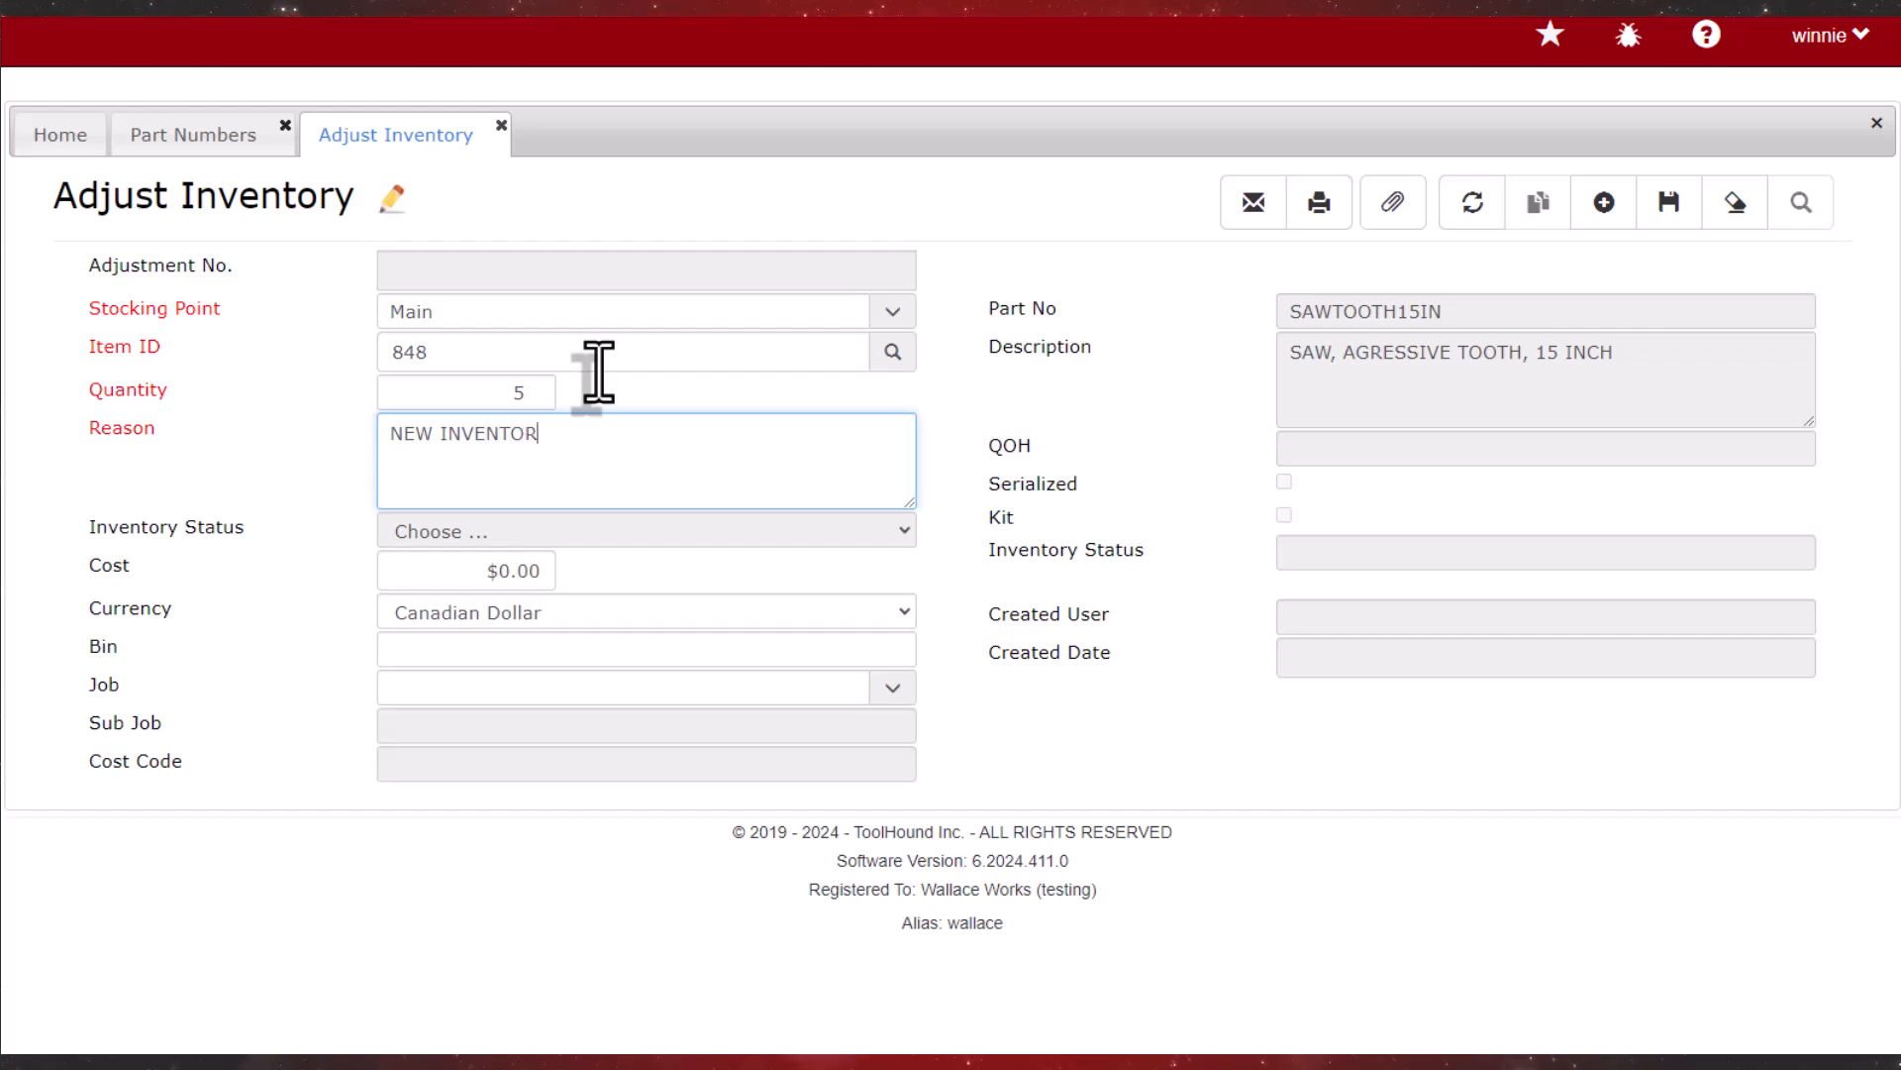
key("Tab")
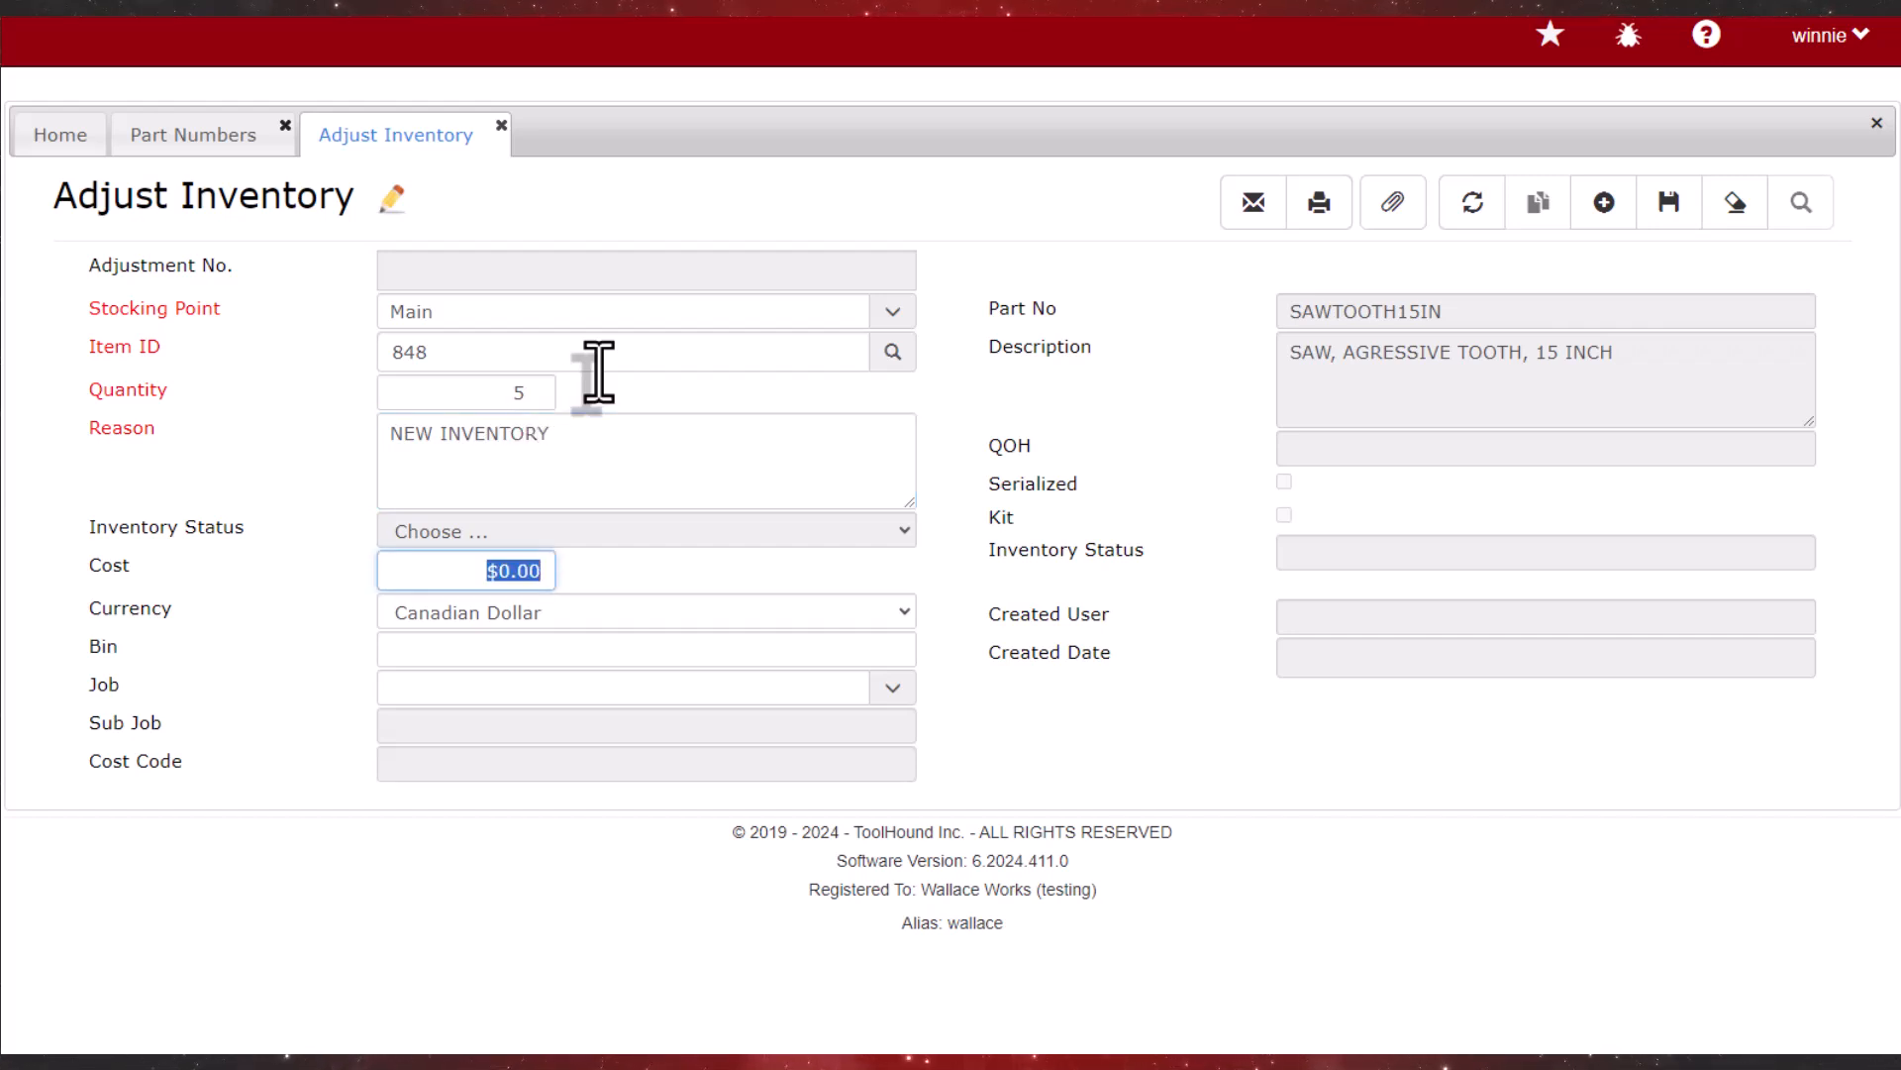
key("Tab")
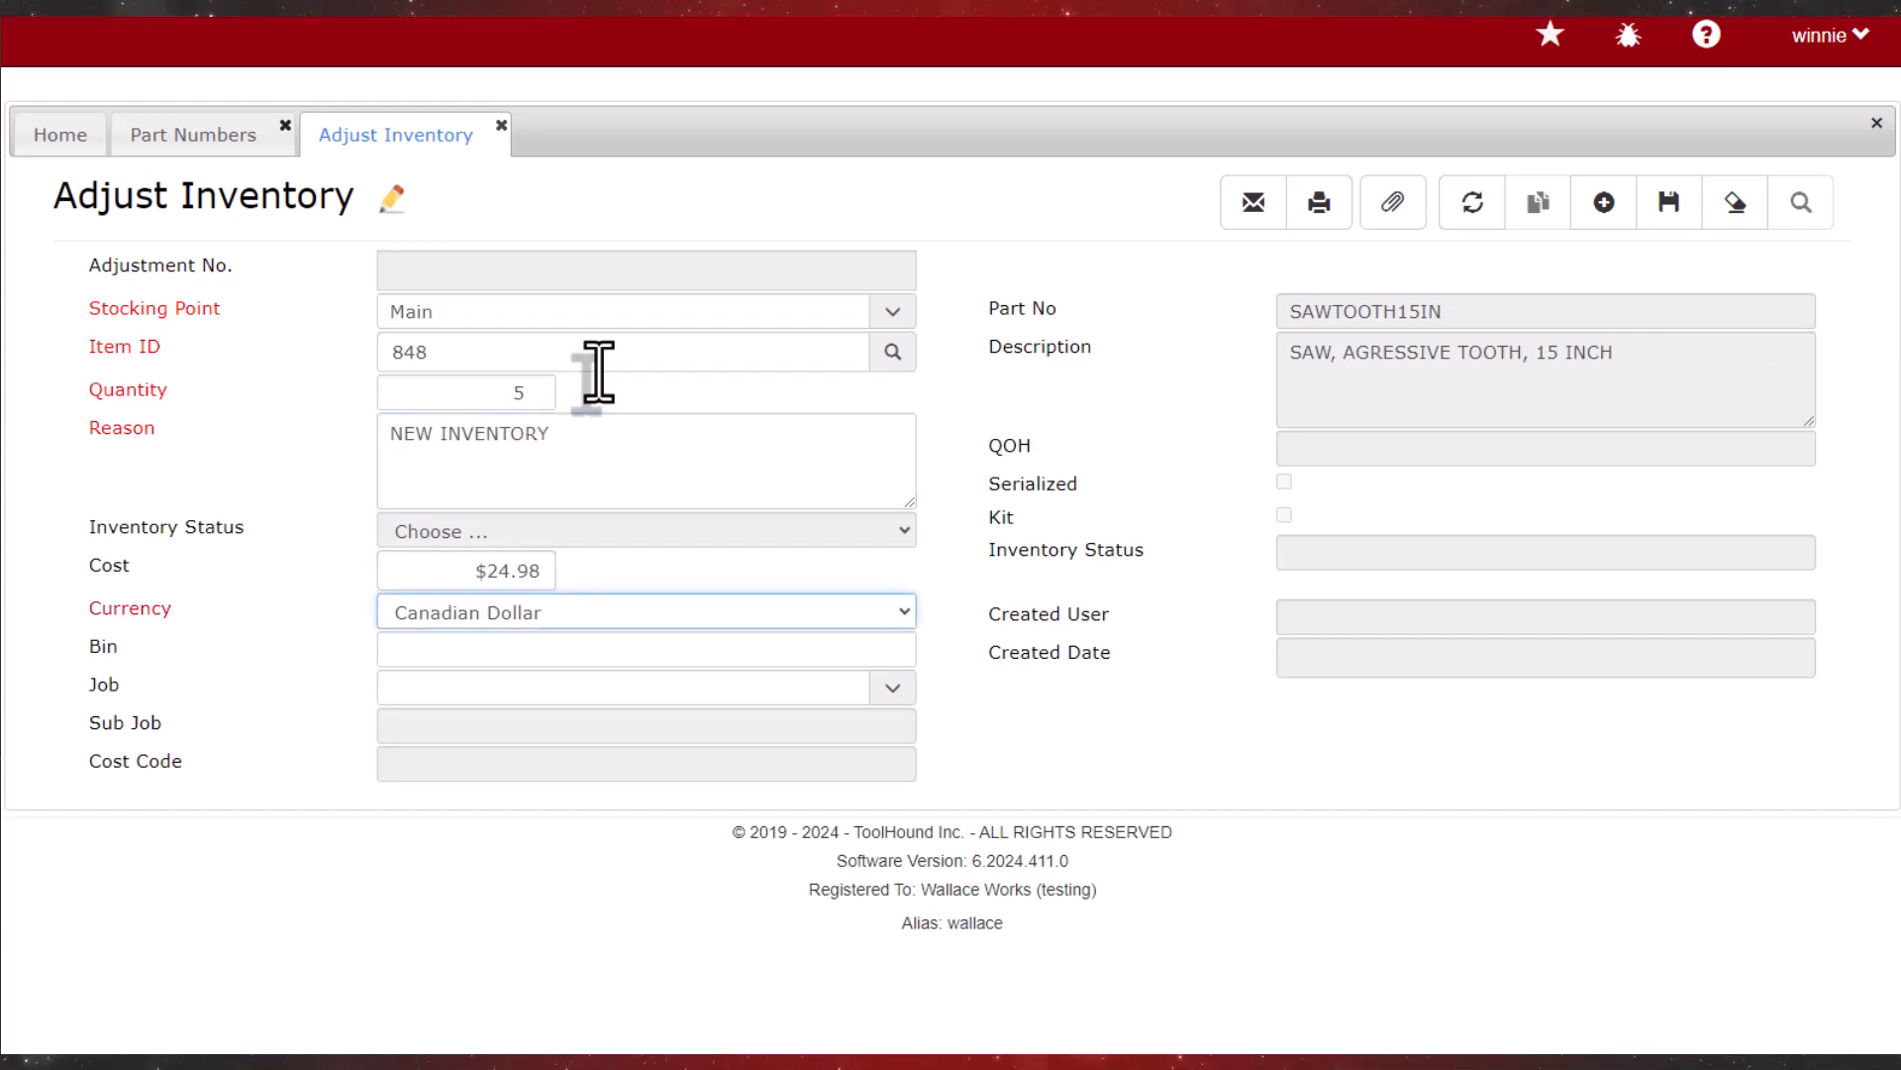
left_click(1674, 209)
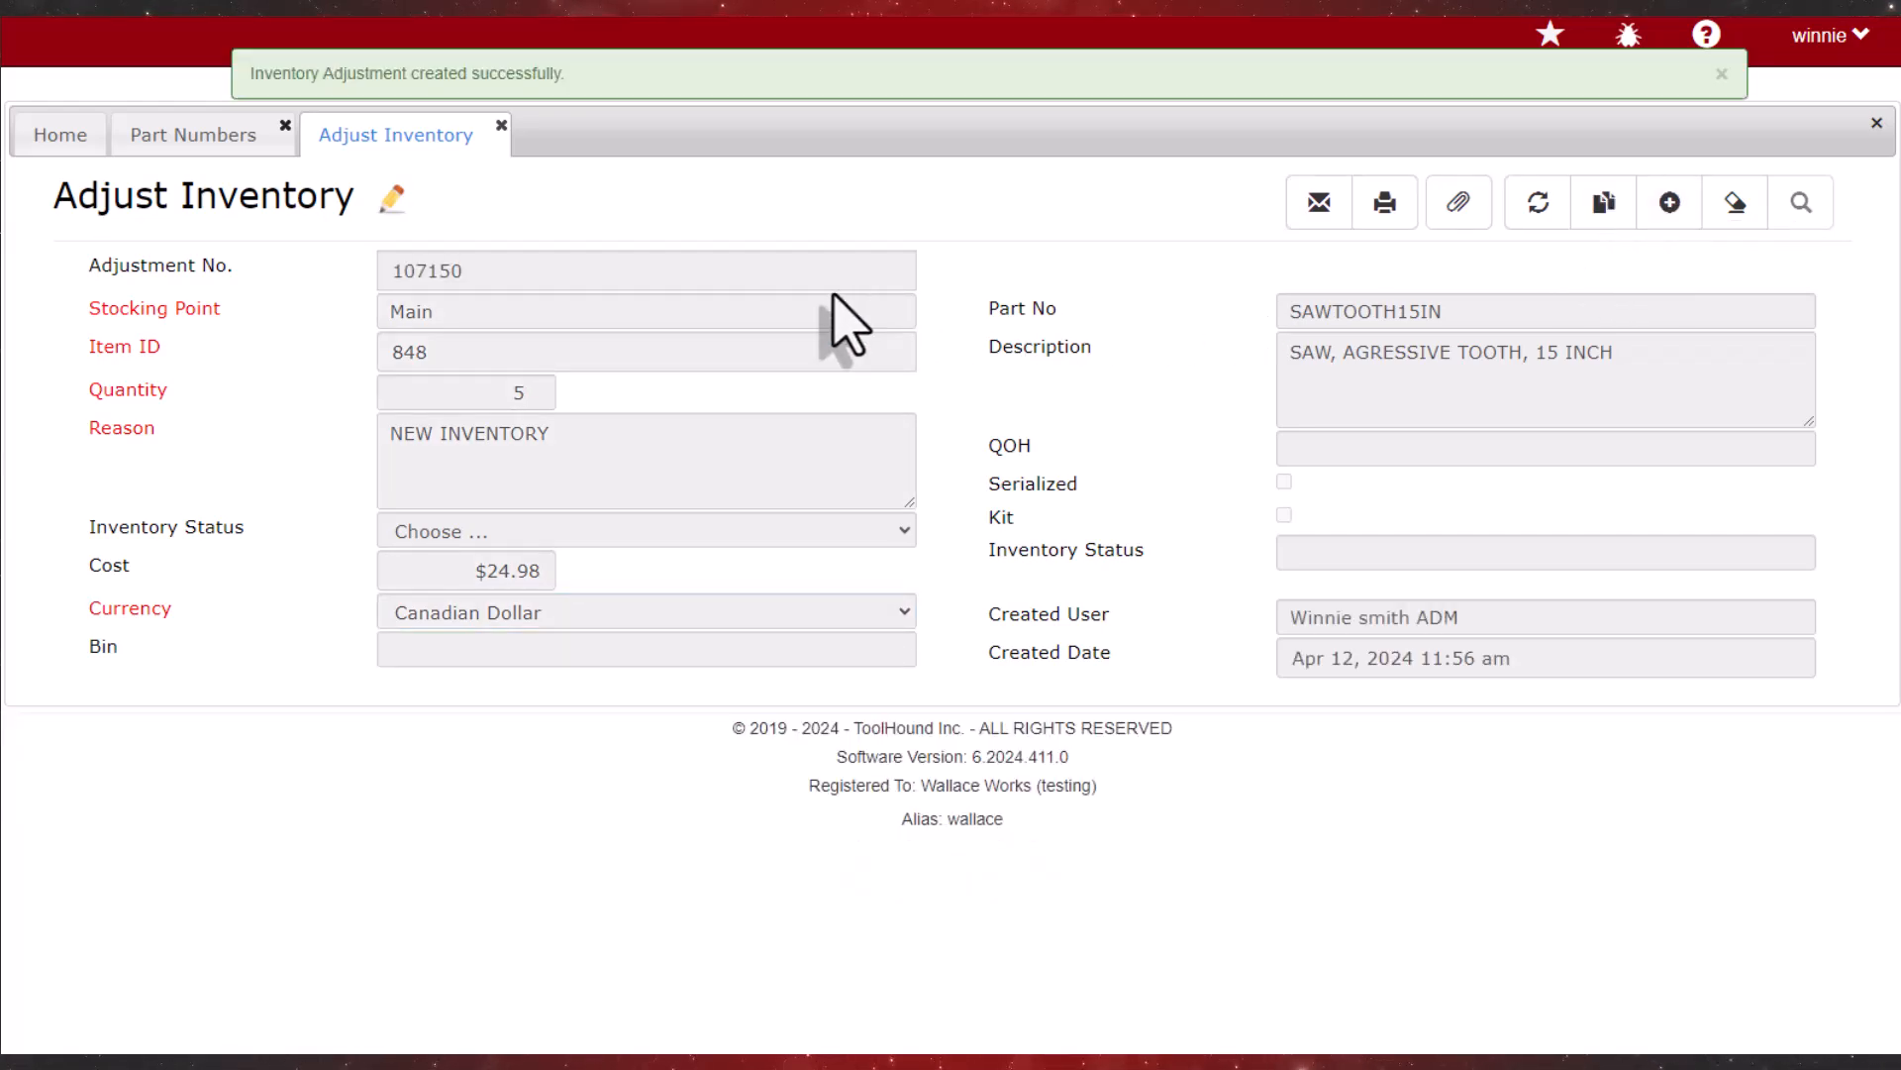
left_click(501, 127)
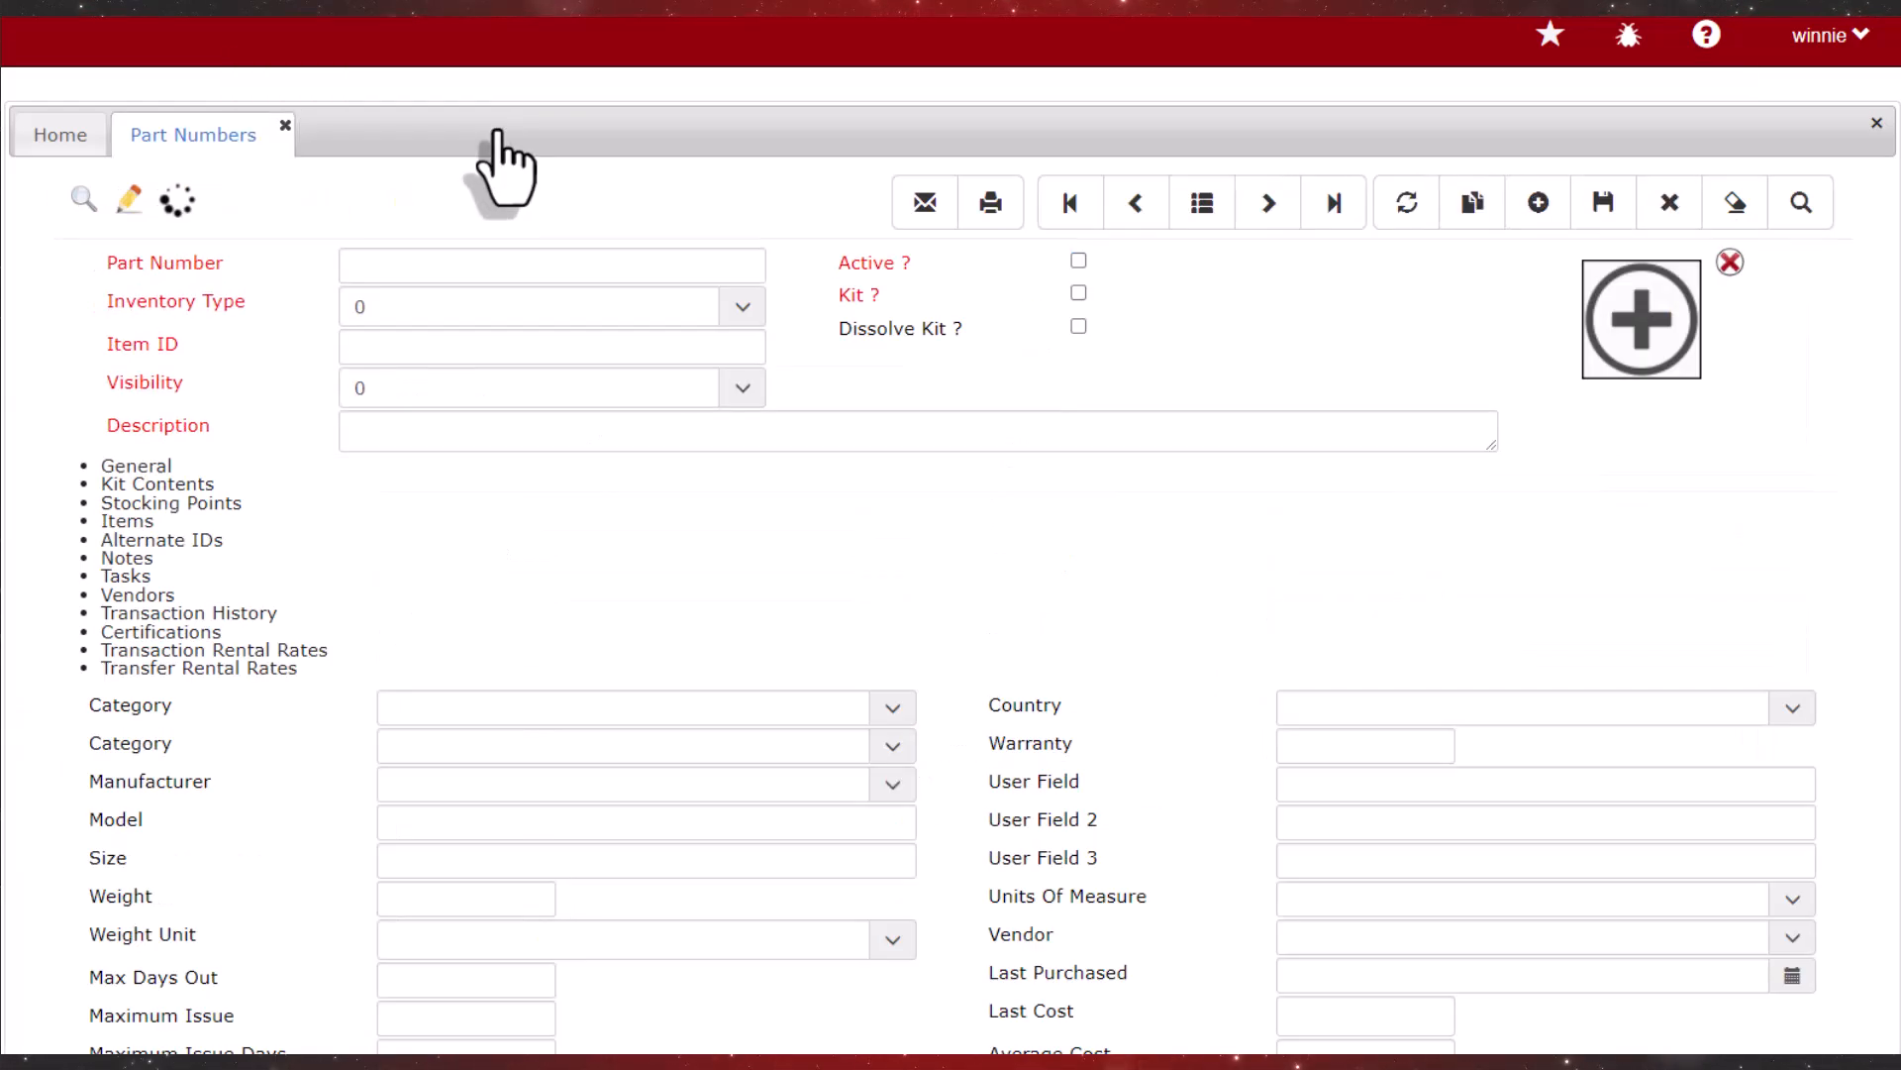
Start a new part record with part number HZ482 and the inventory type Serialized
left_click(1409, 203)
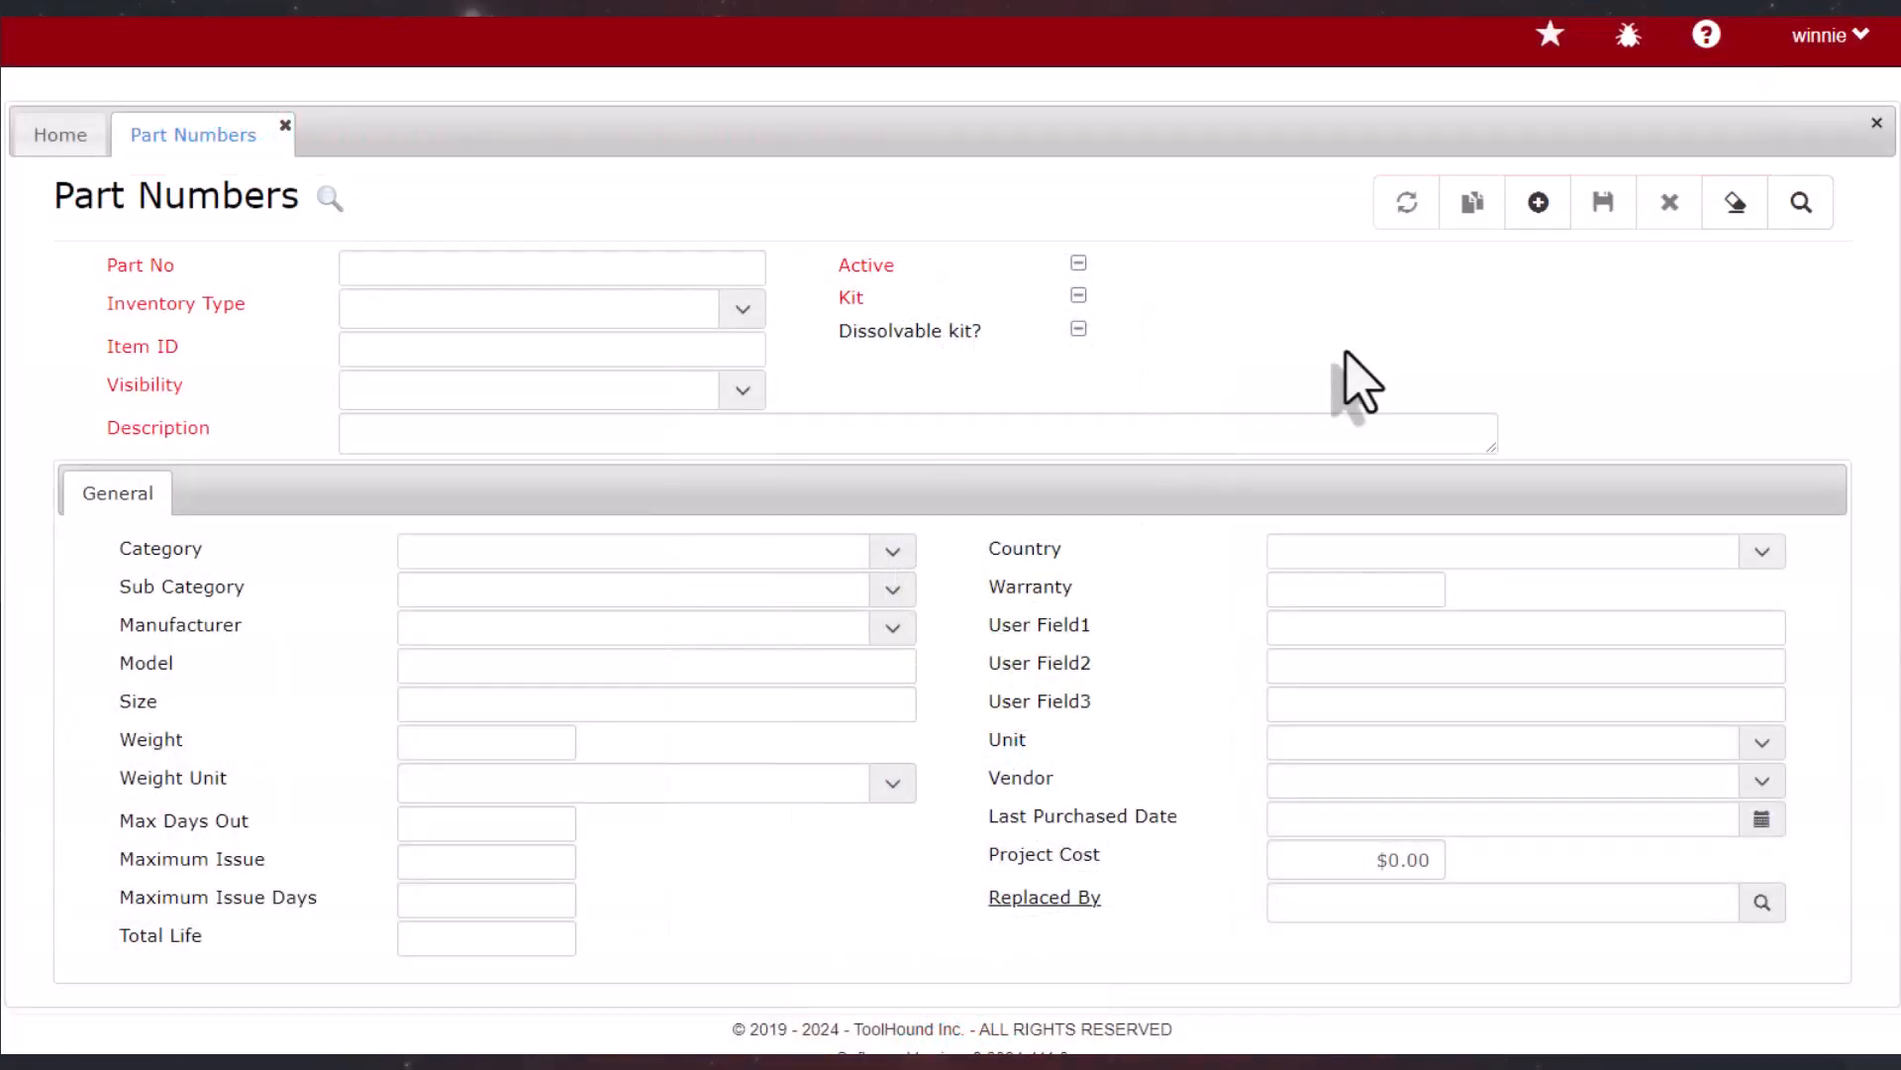
left_click(1538, 203)
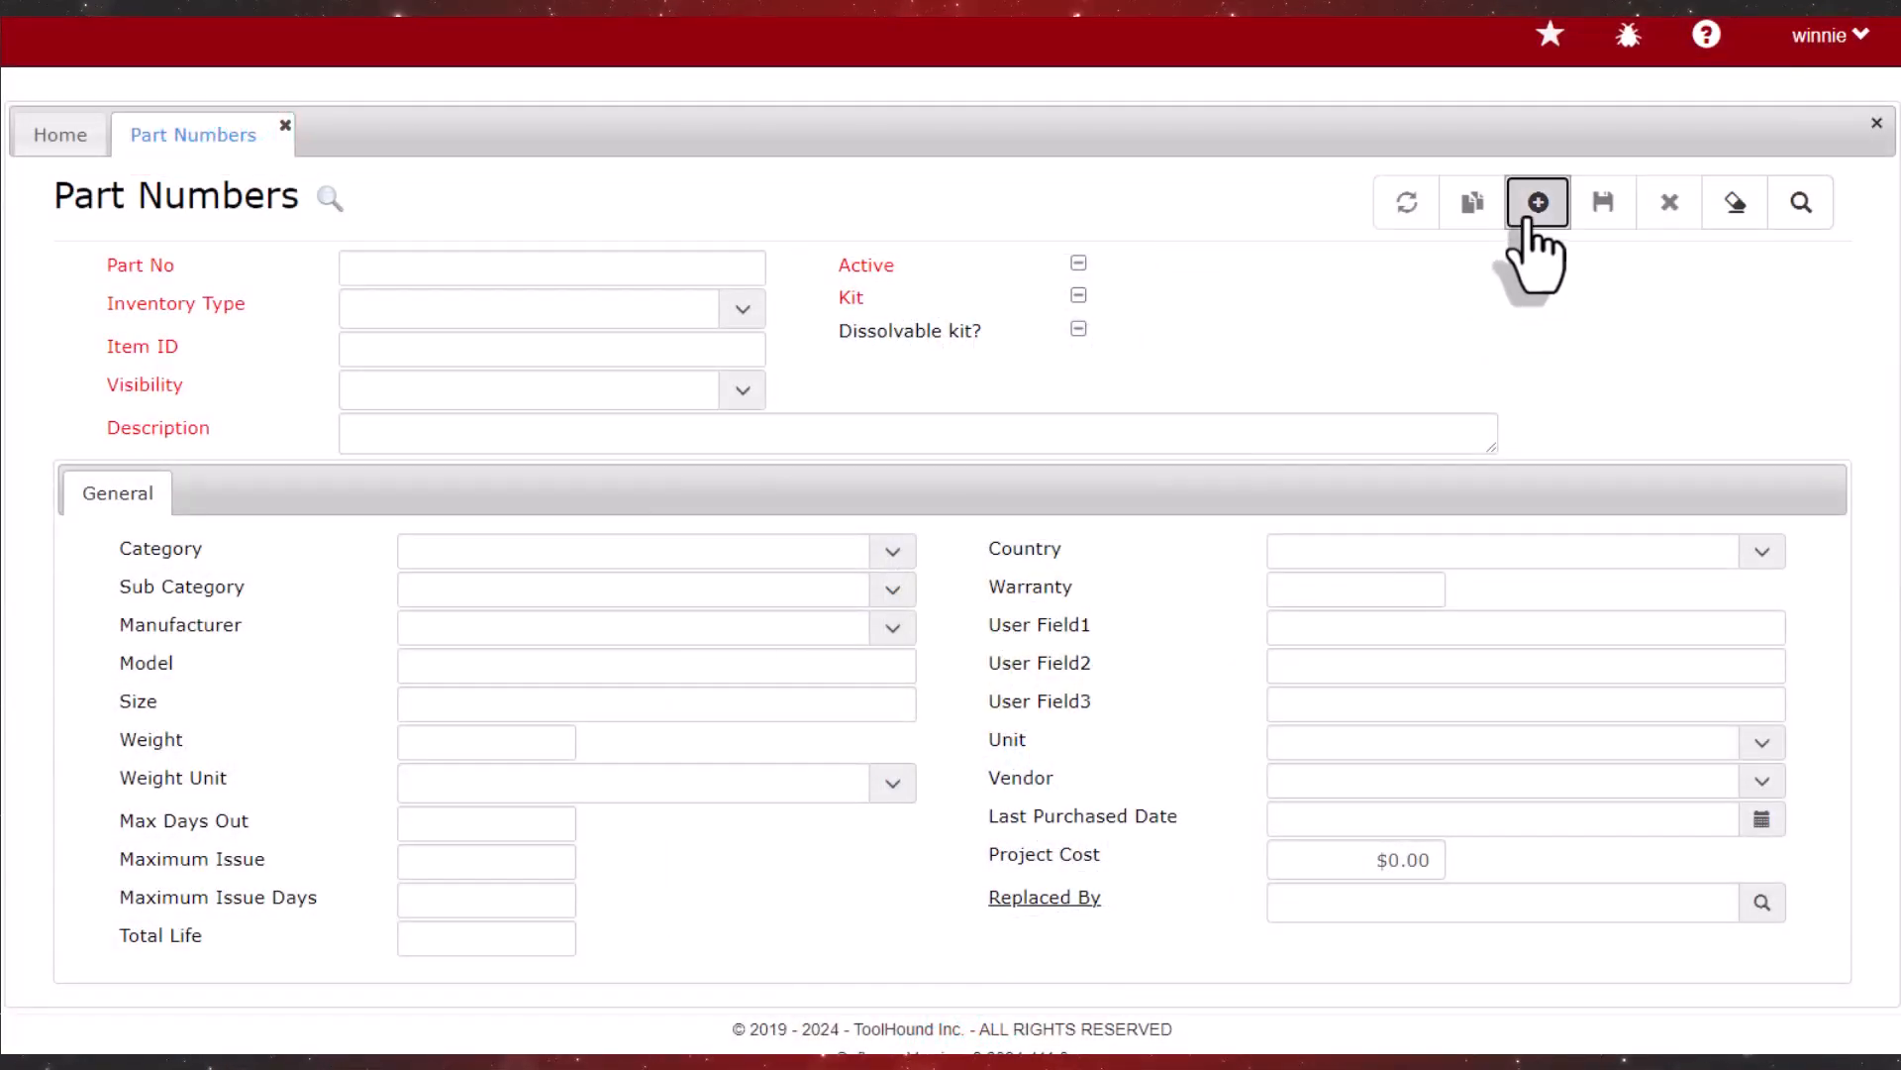
left_click(609, 277)
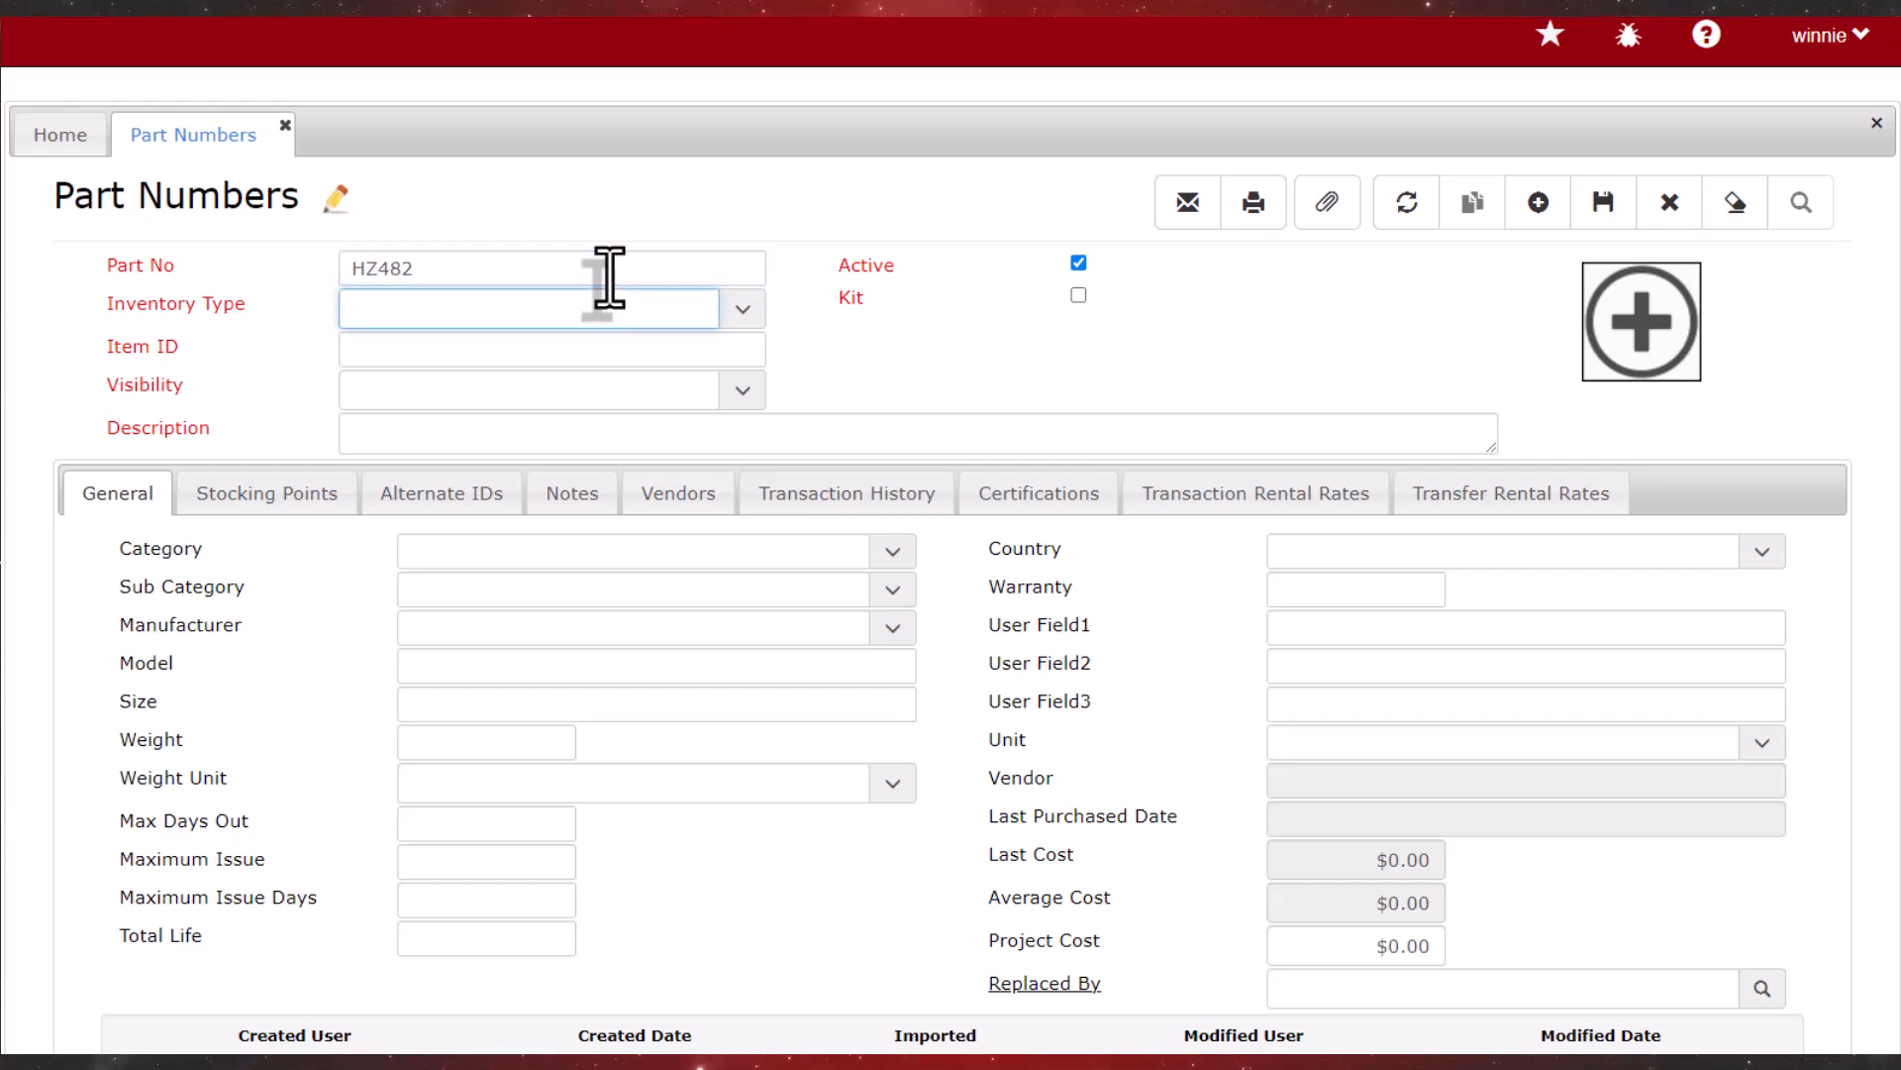
left_click(741, 309)
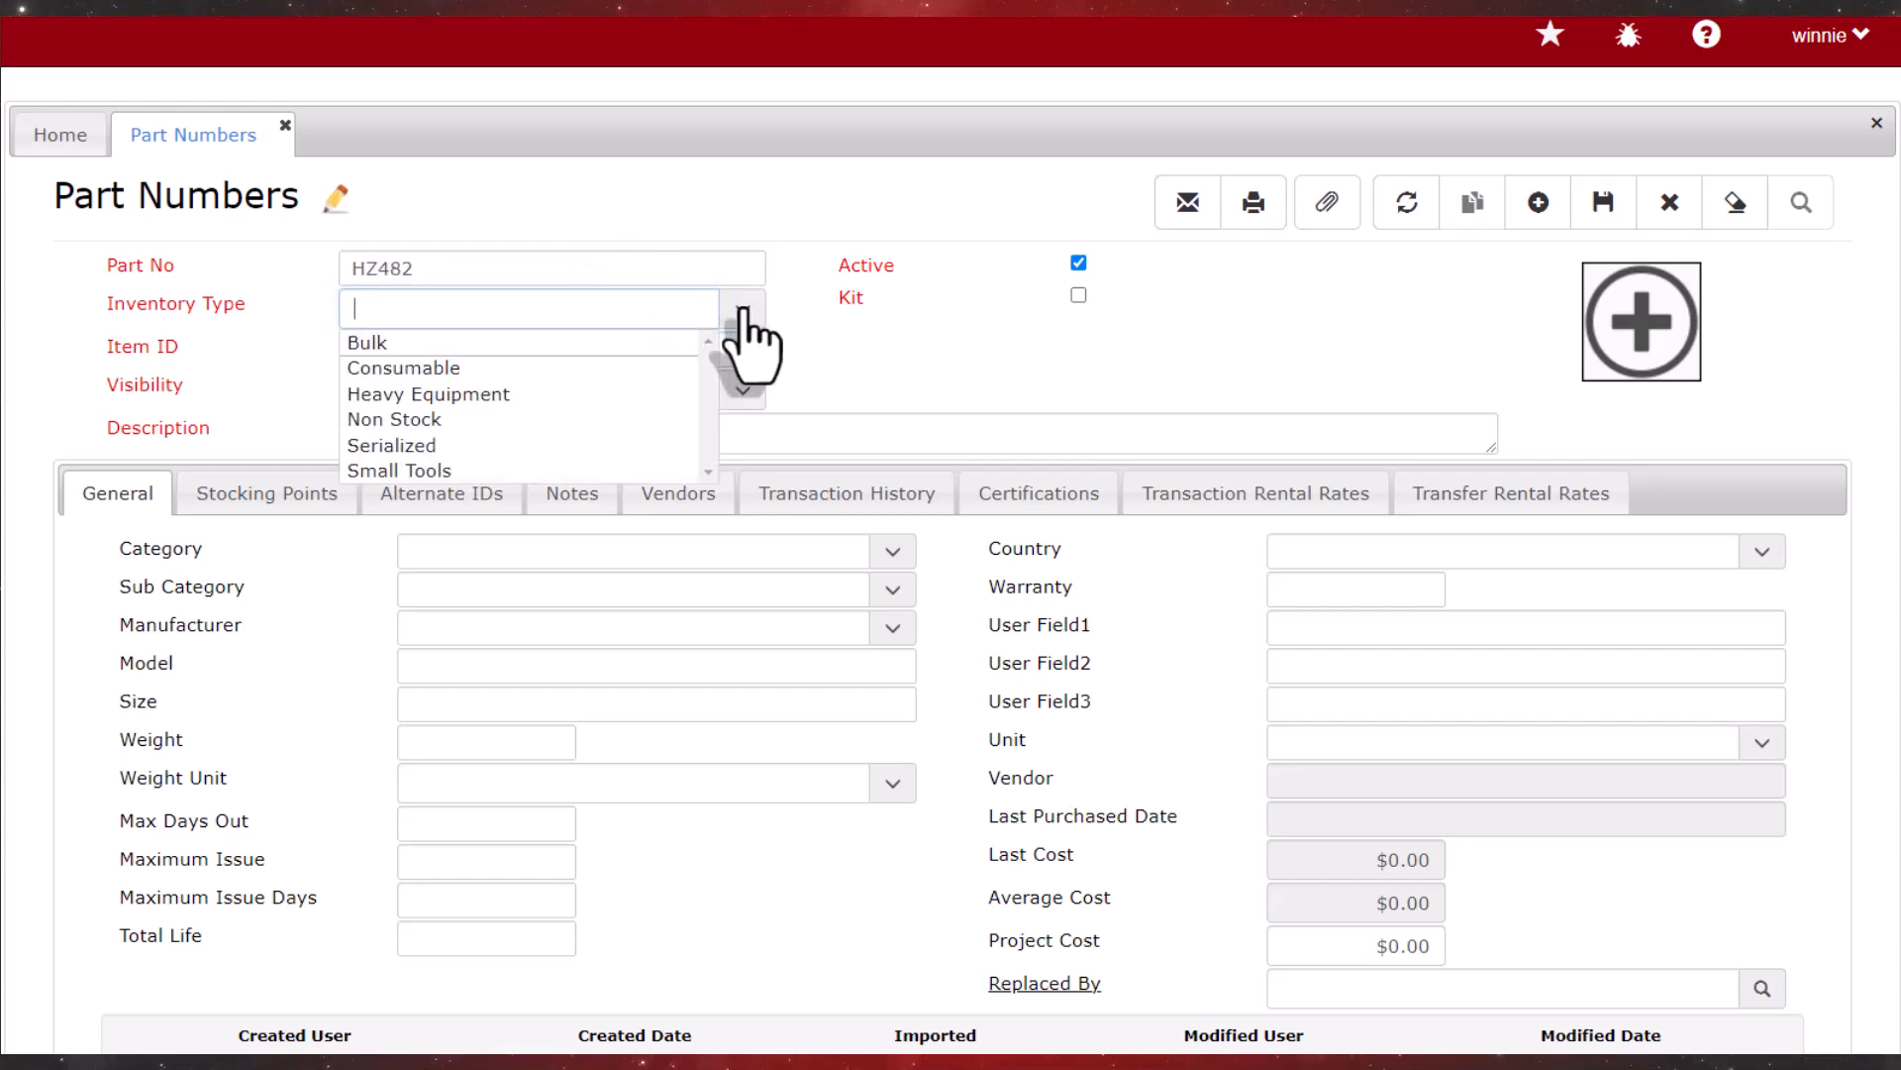
left_click(478, 446)
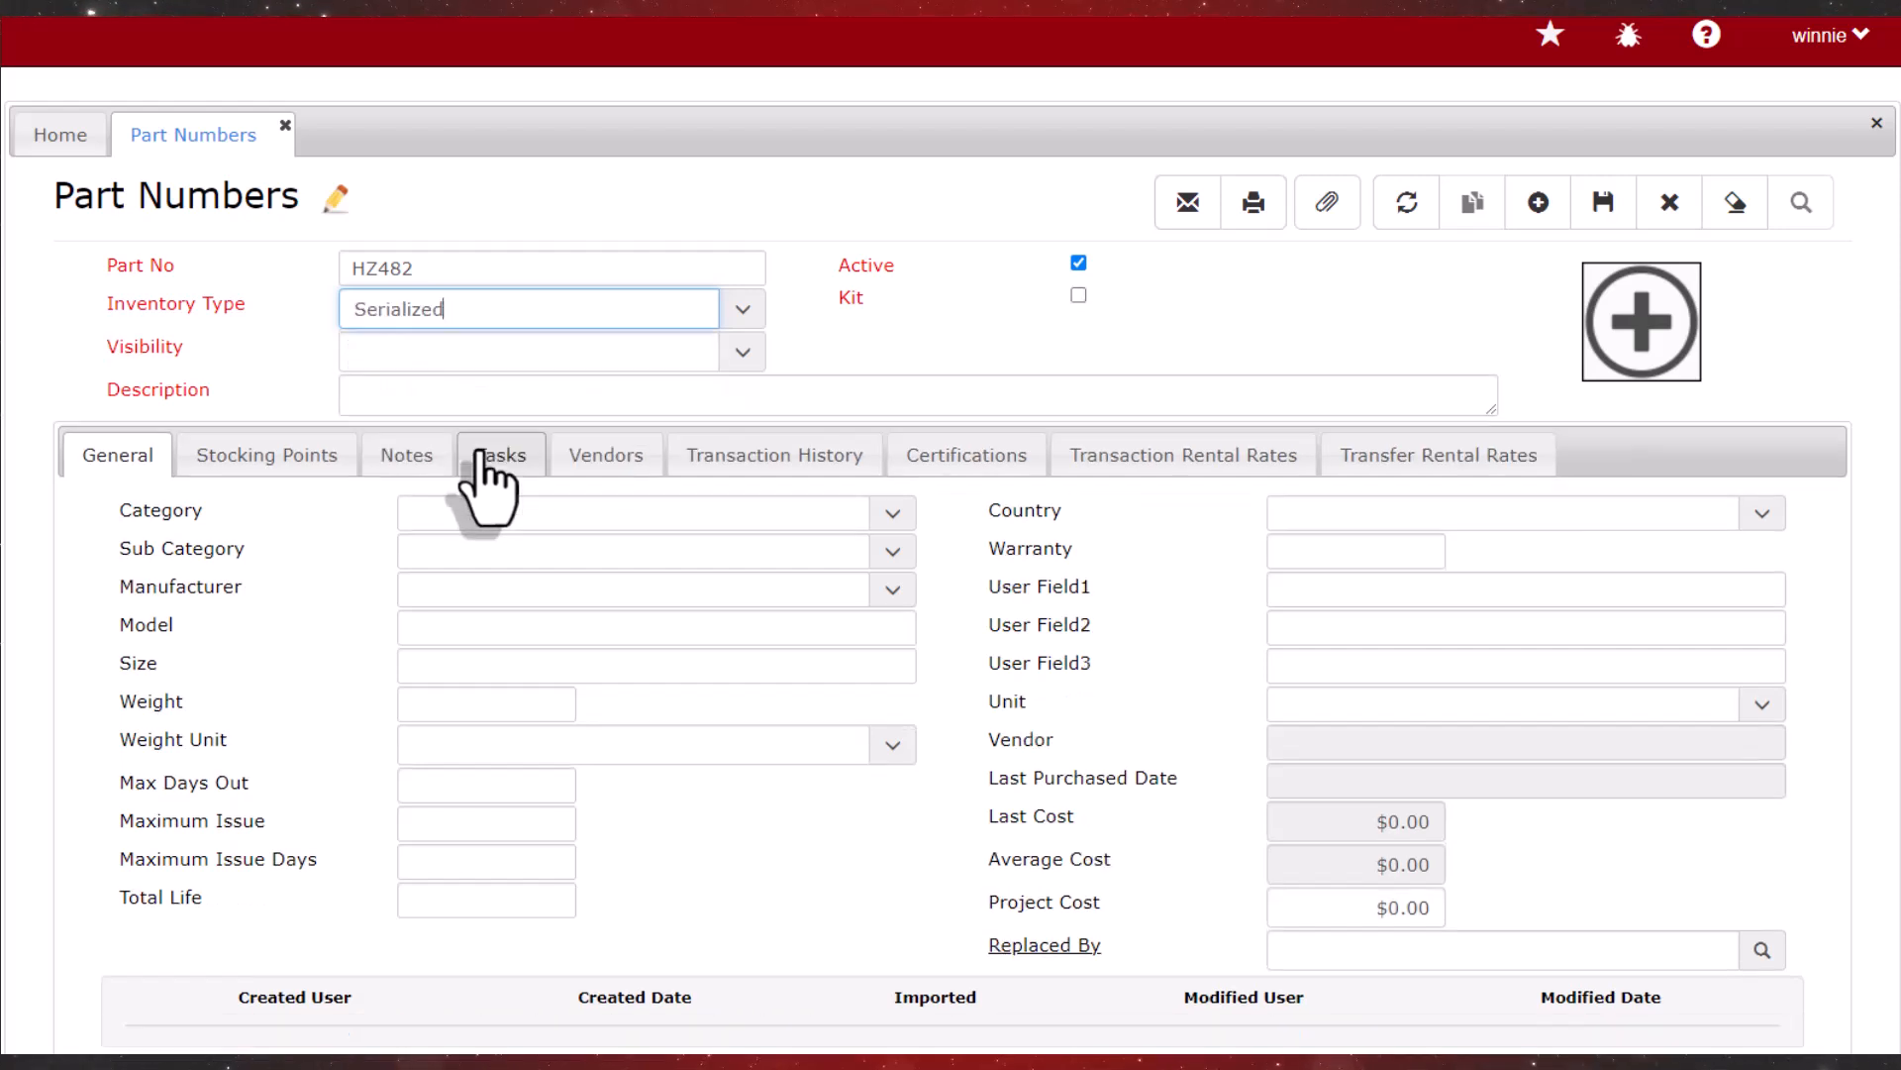
Set the part's visibility to Wallace Works and its description to GAS MONITOR, 4-GAS, LEL-O2-CO-H2S
left_click(741, 353)
left_click(482, 589)
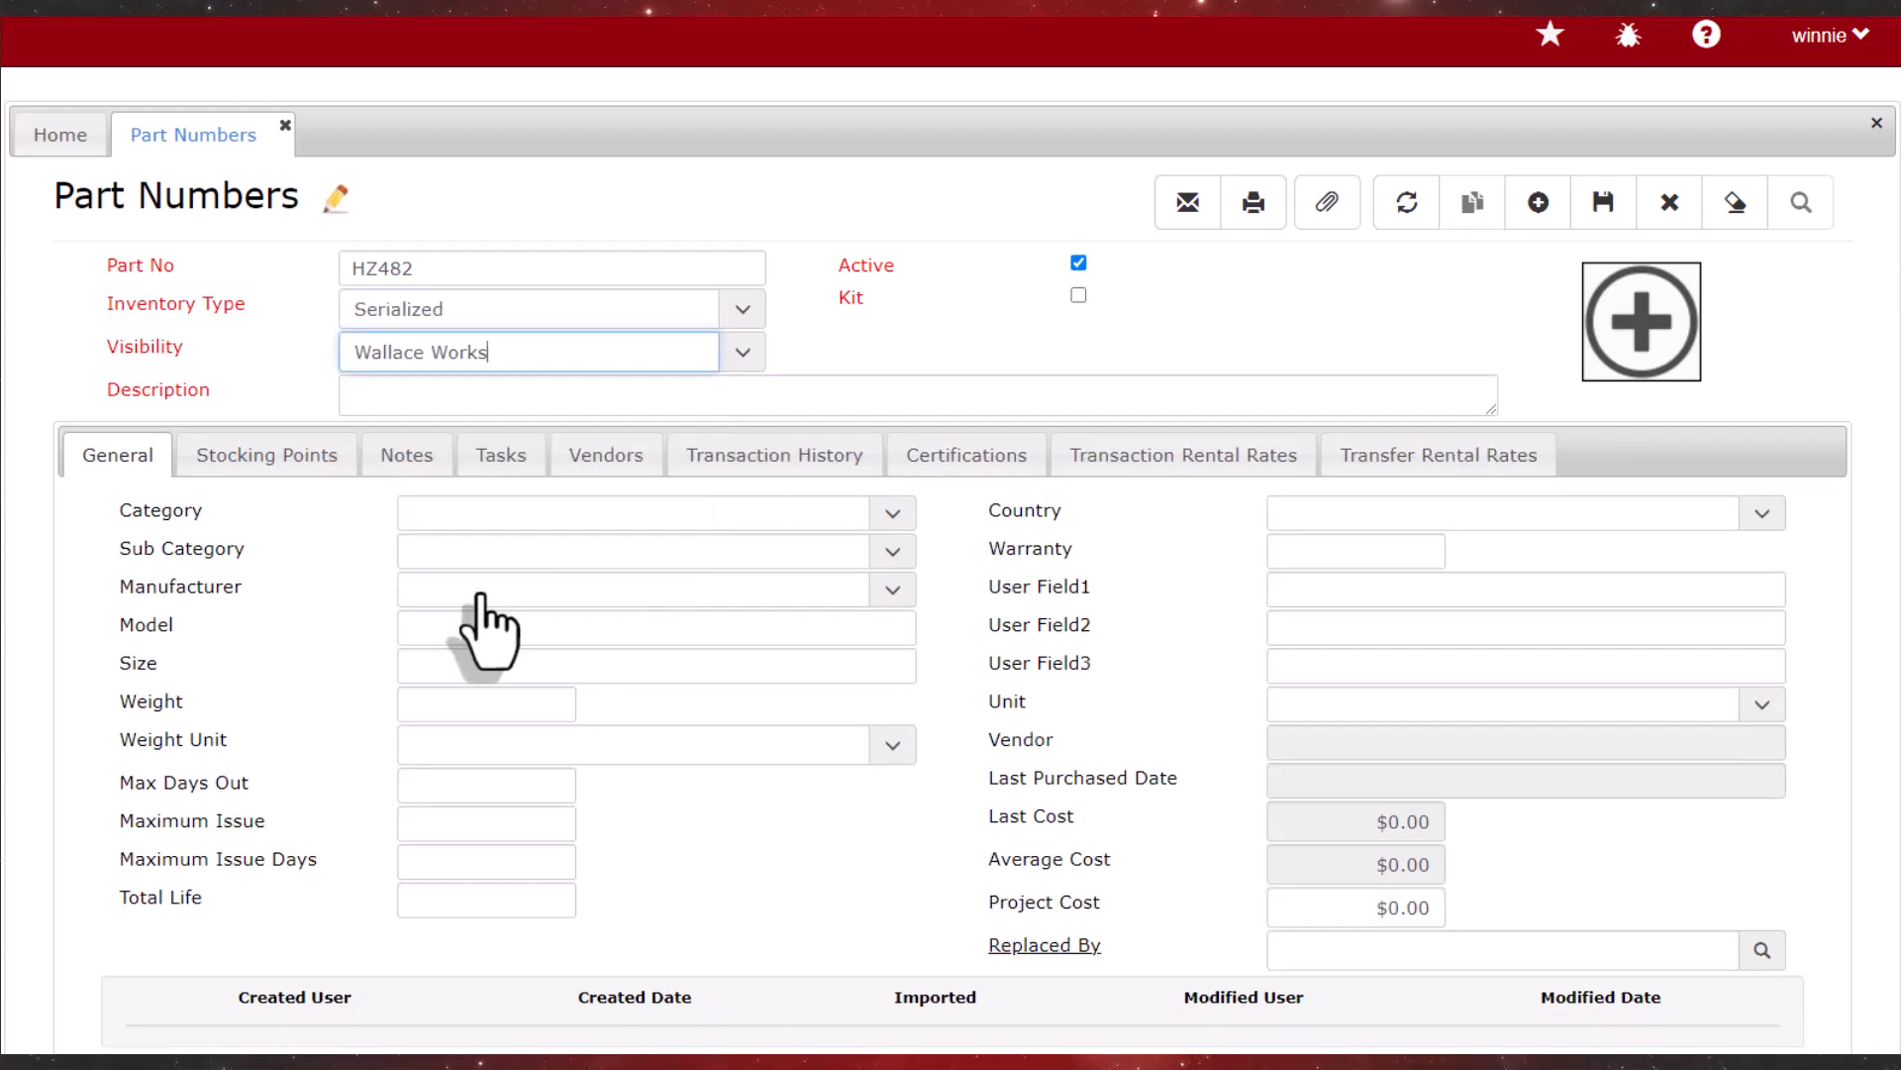
left_click(854, 394)
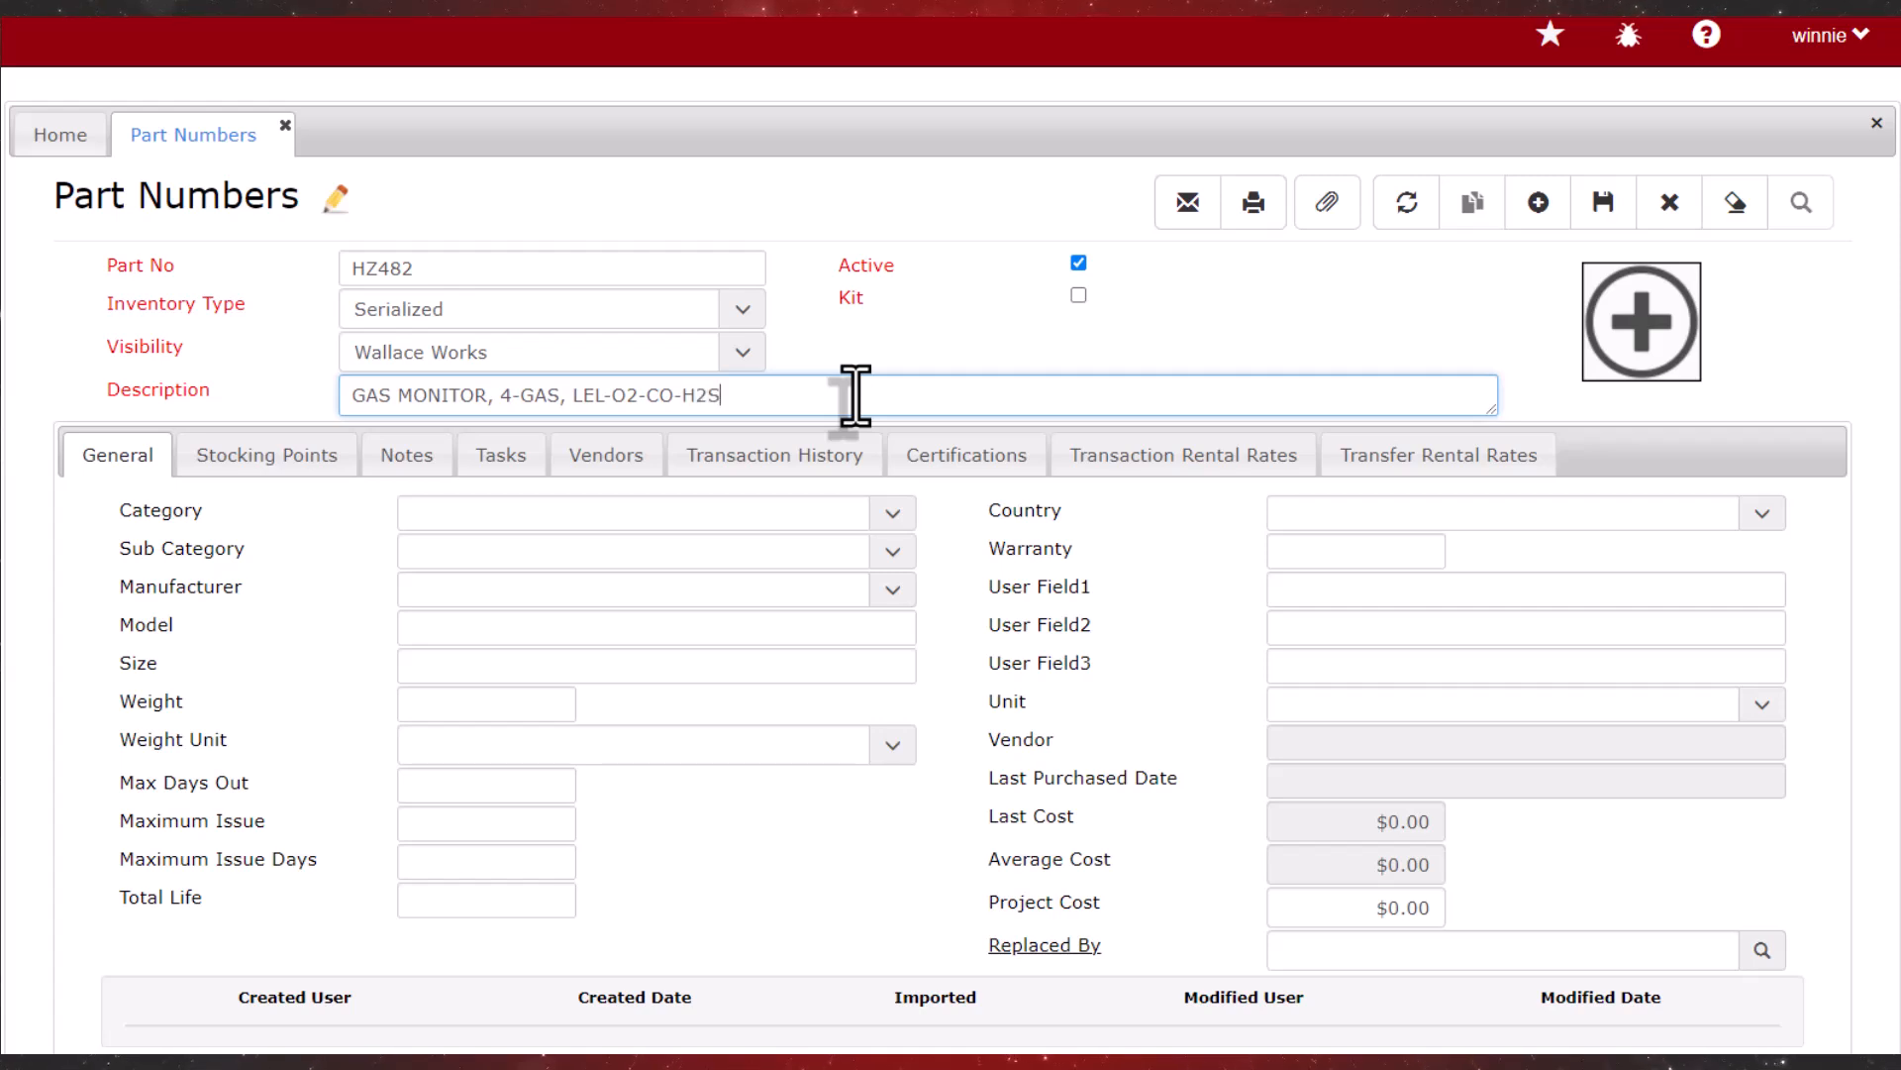
Assign the part to the Safety Equipment category and the Gas Monitors sub category
left_click(893, 513)
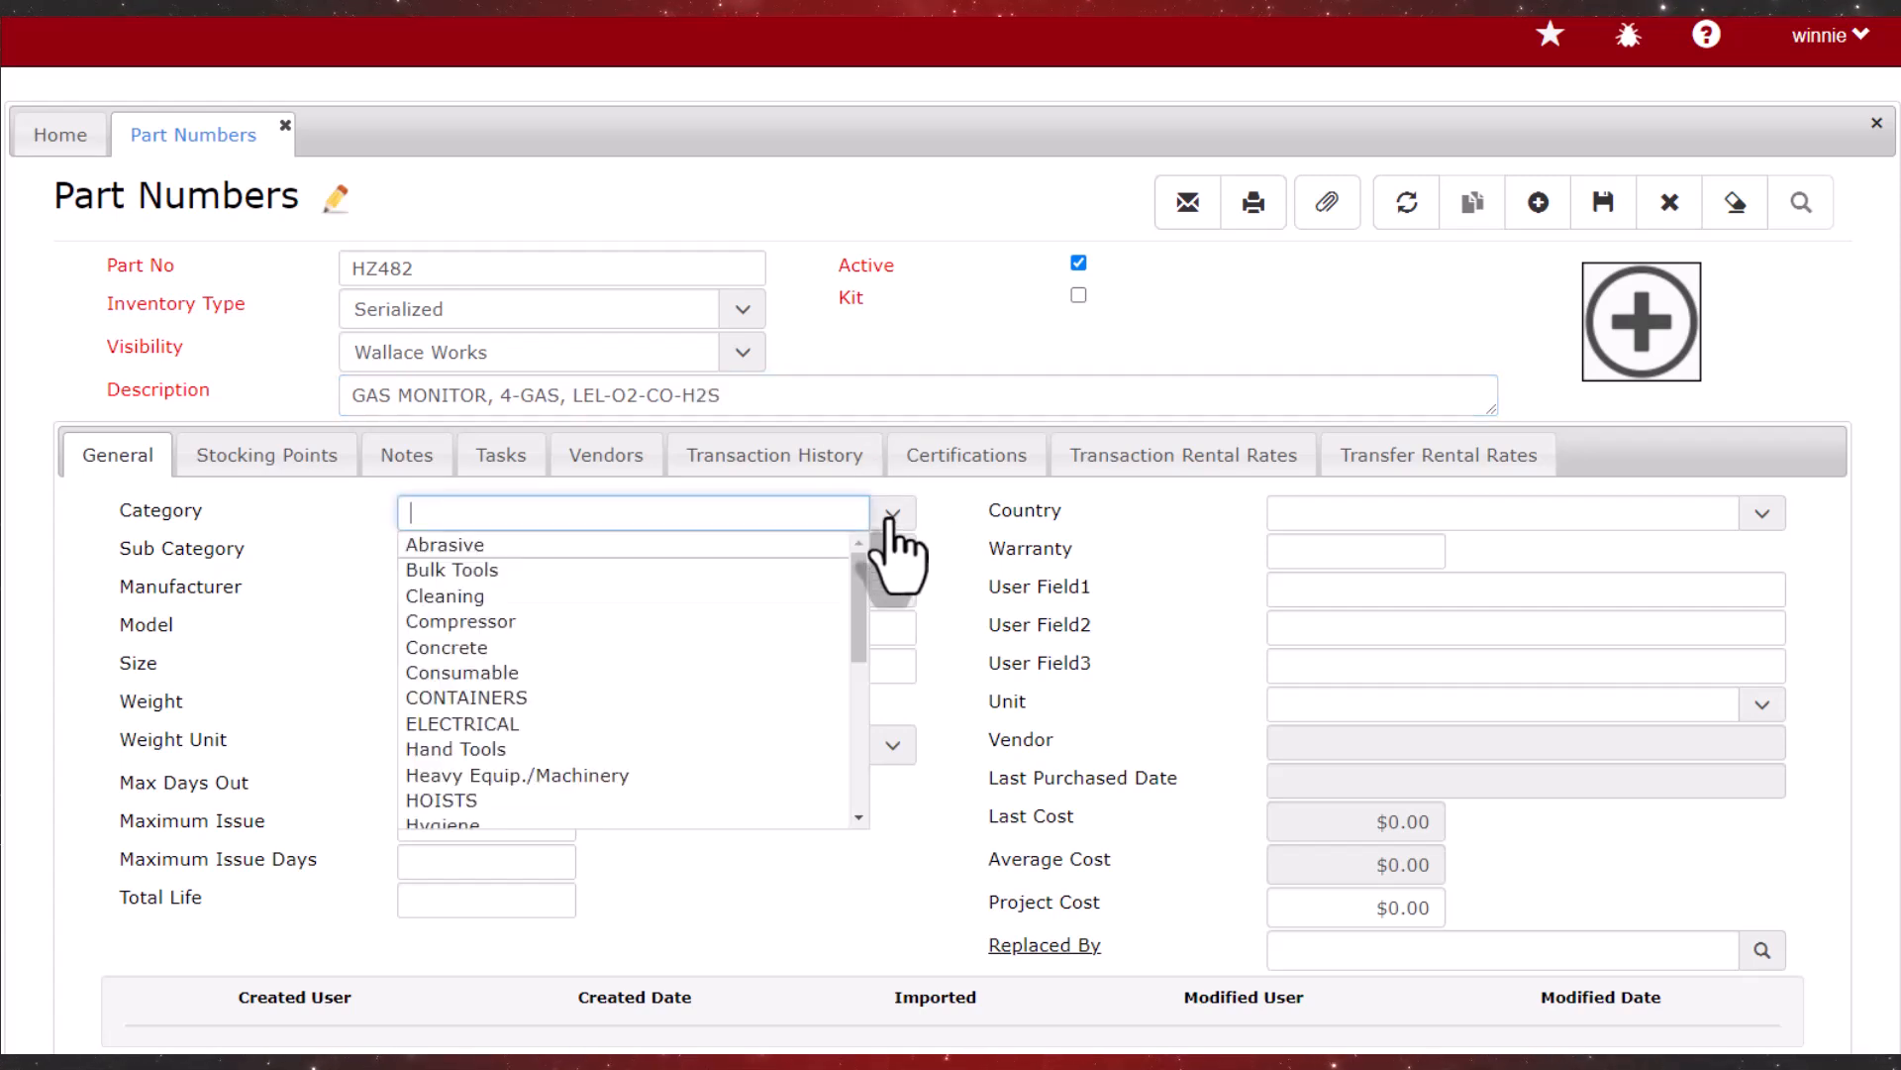
scroll(683, 753, "down", 3)
scroll(662, 792, "down", 2)
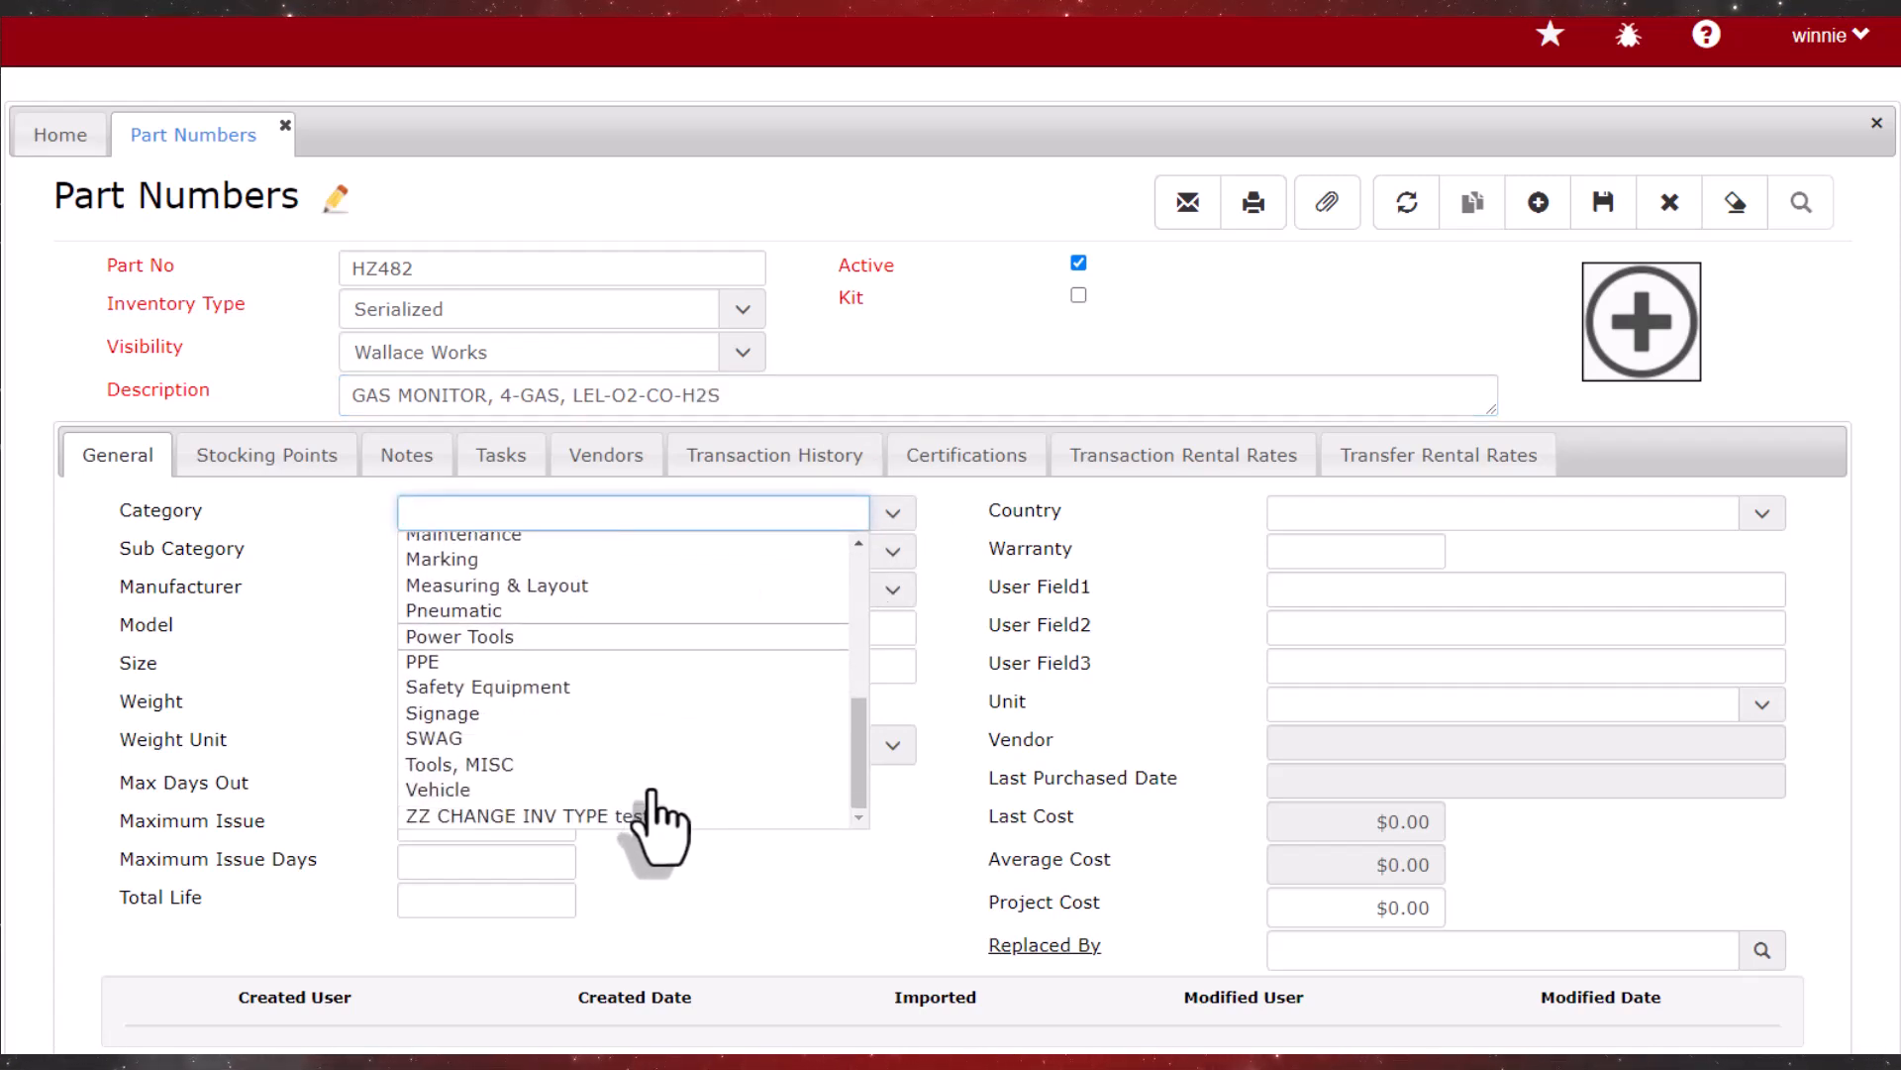
left_click(552, 688)
left_click(894, 551)
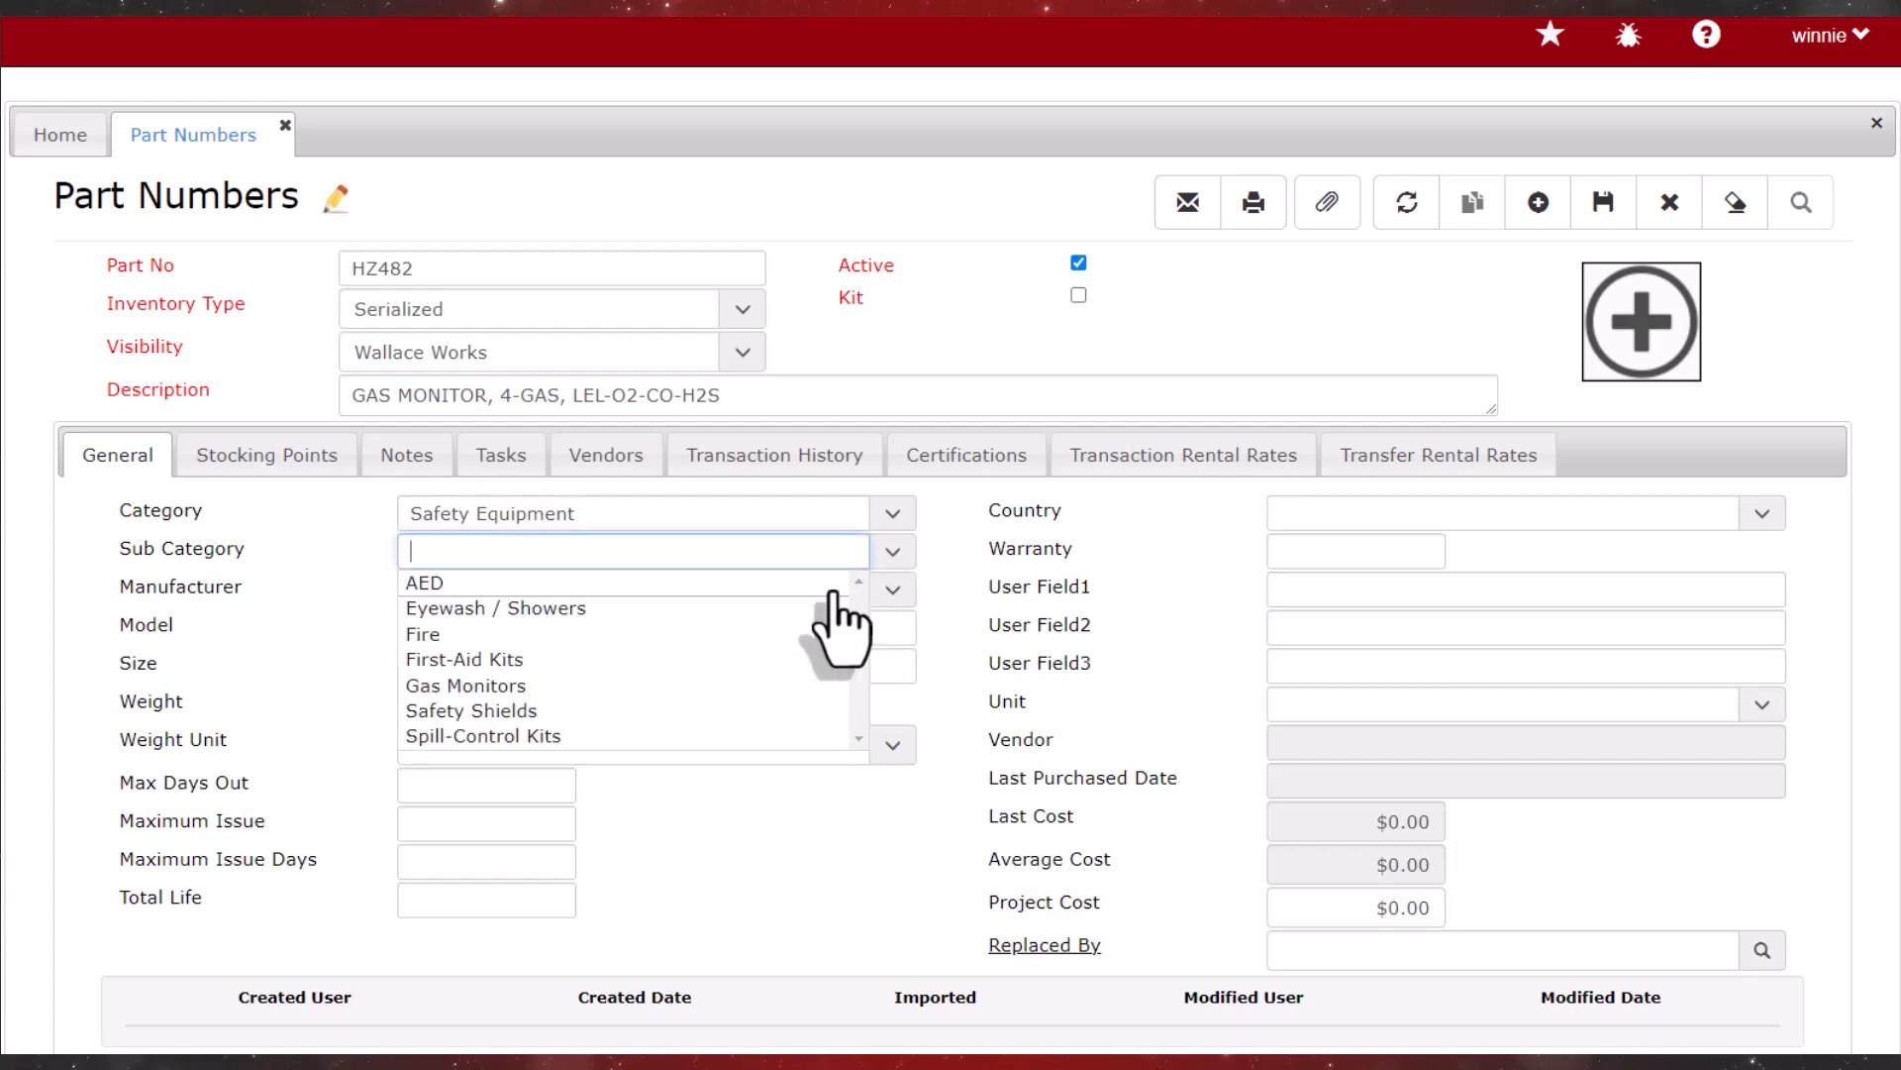
left_click(548, 687)
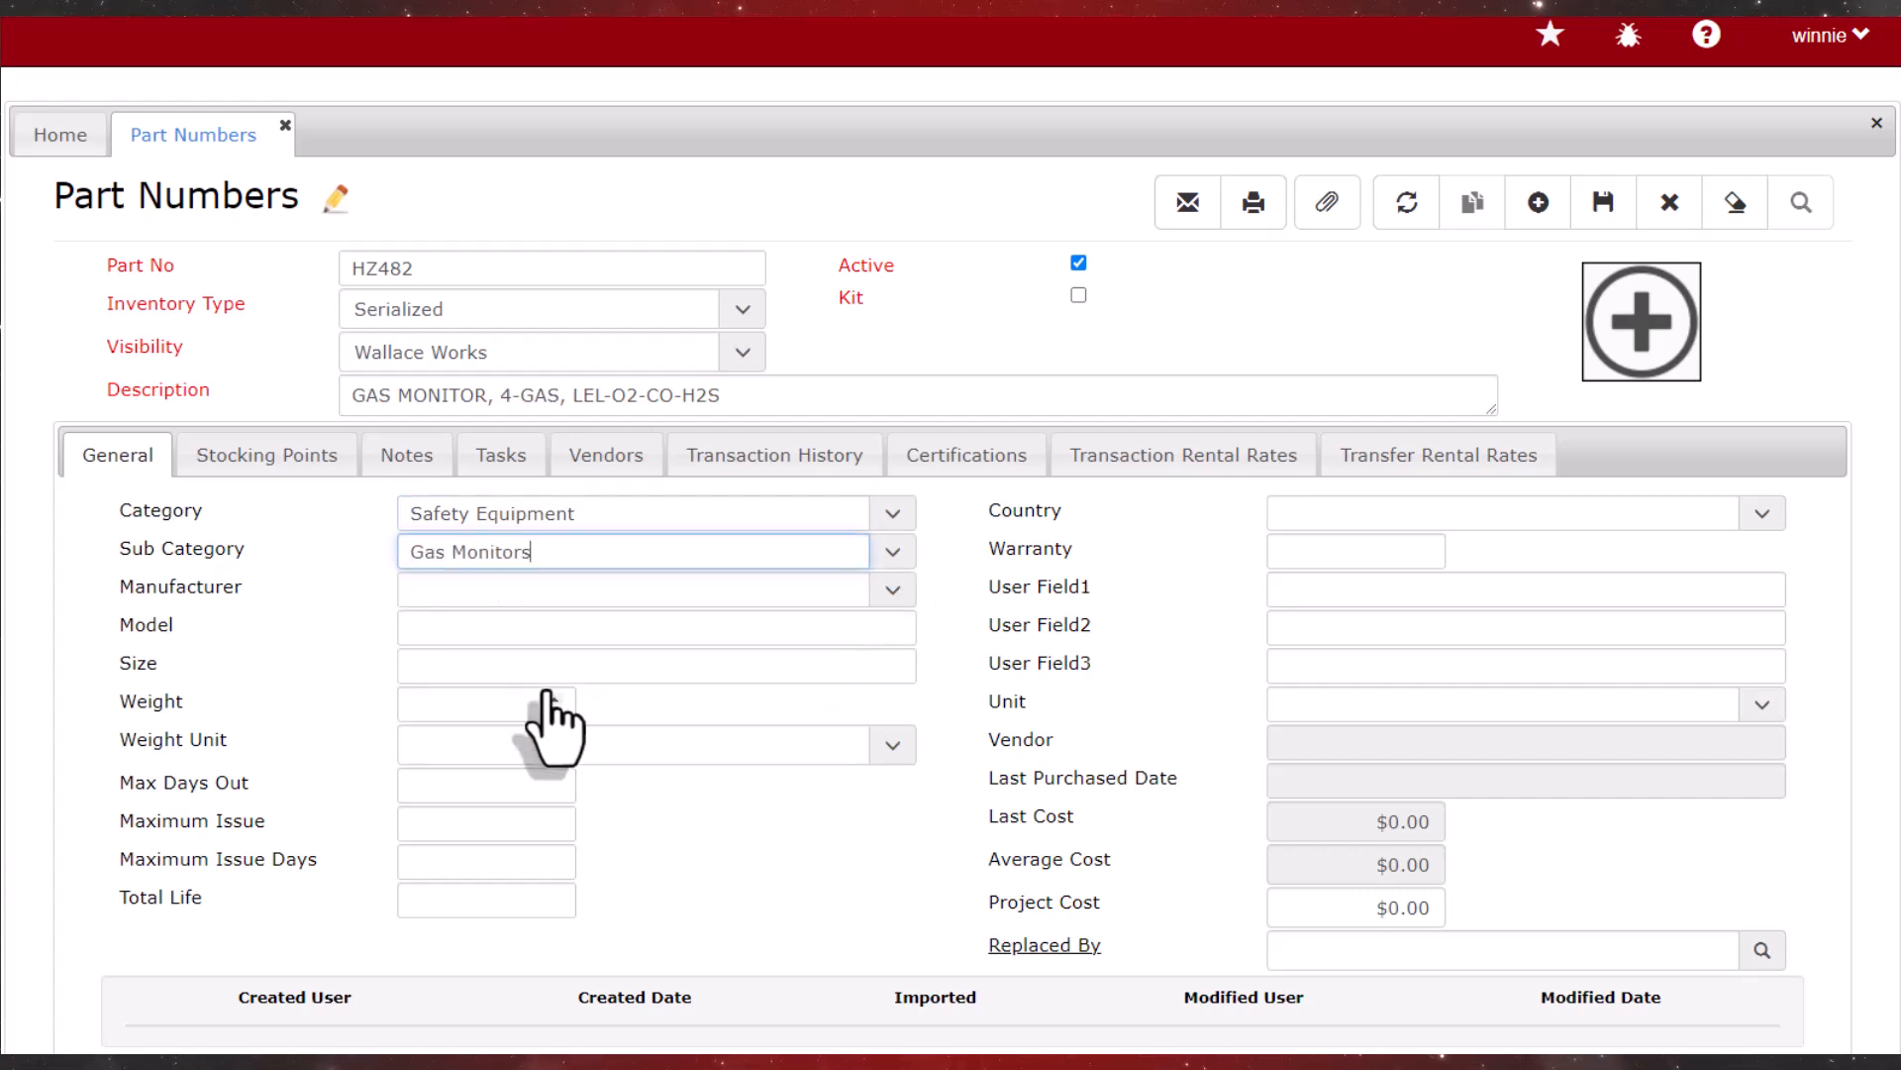
Set the part's manufacturer to INDUSTRIAL SCIENTIFIC and its model to VENTIS MX4
left_click(893, 590)
scroll(721, 787, "down", 4)
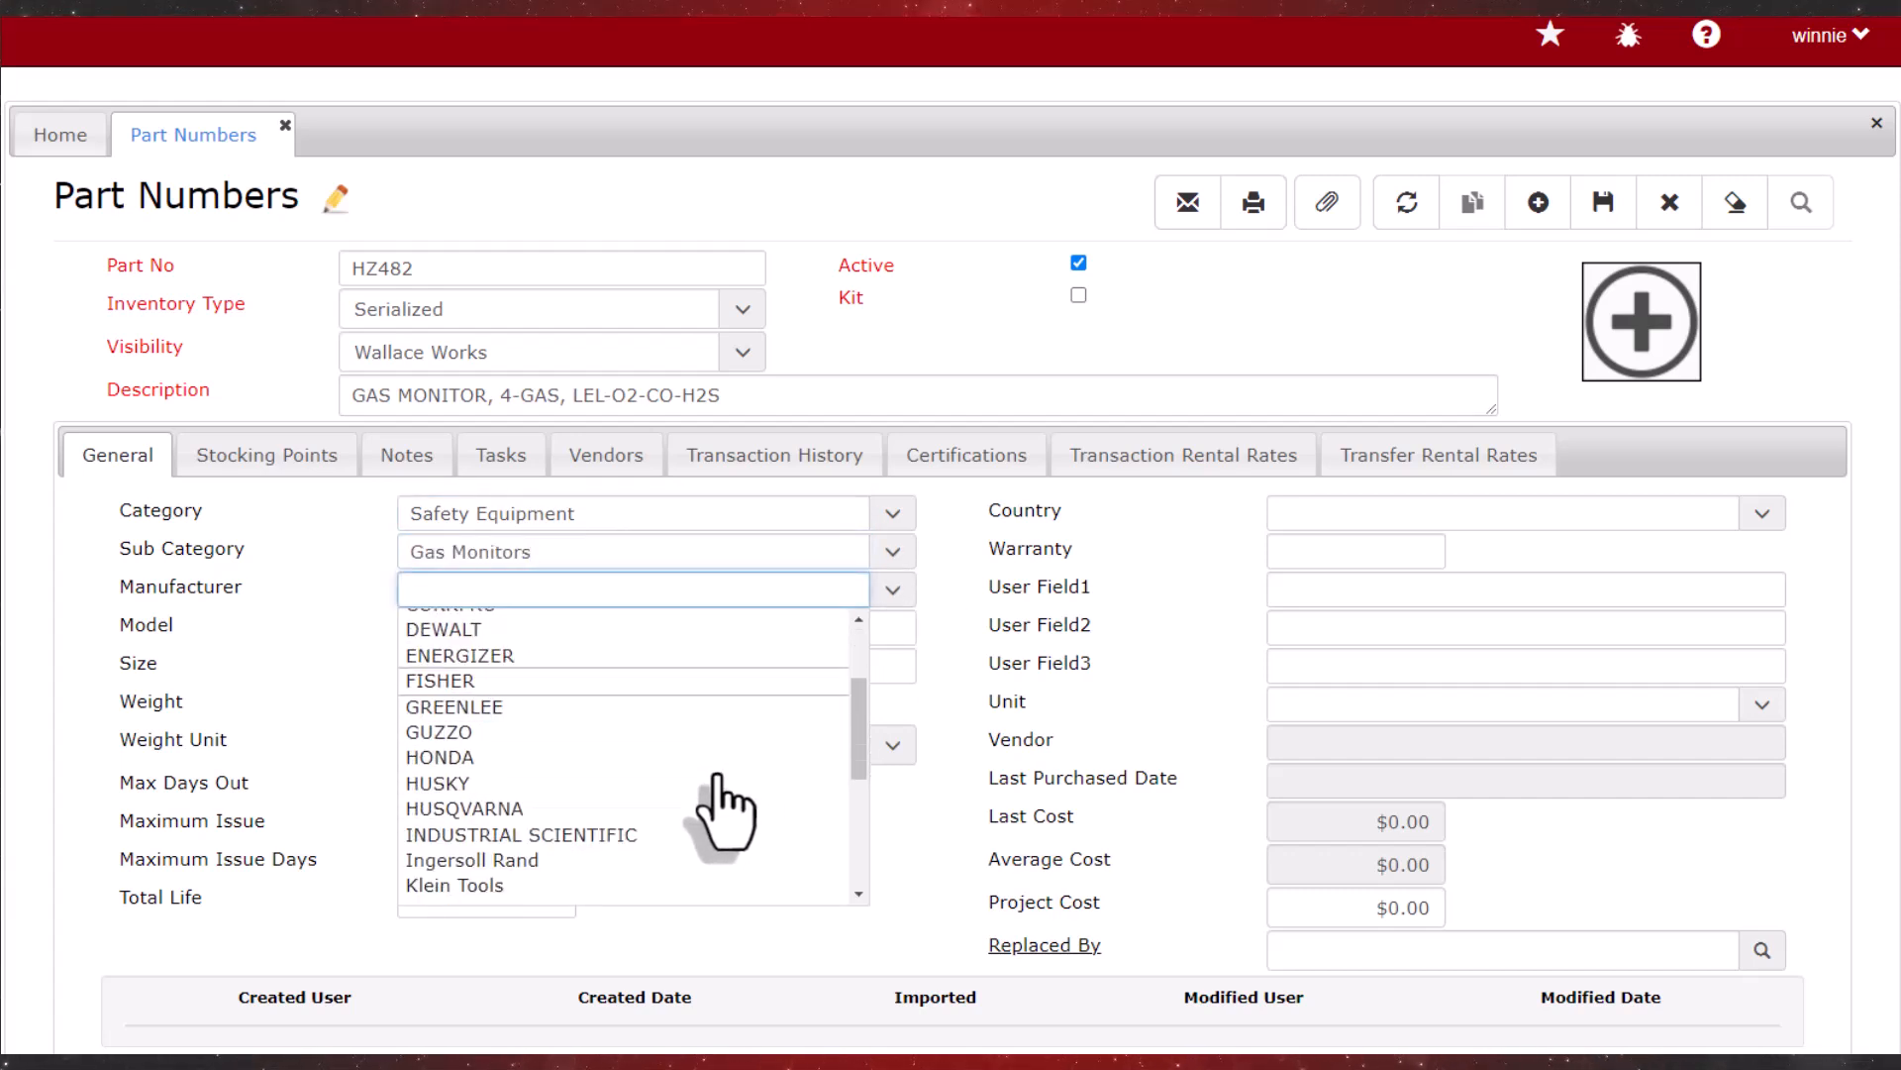
left_click(649, 621)
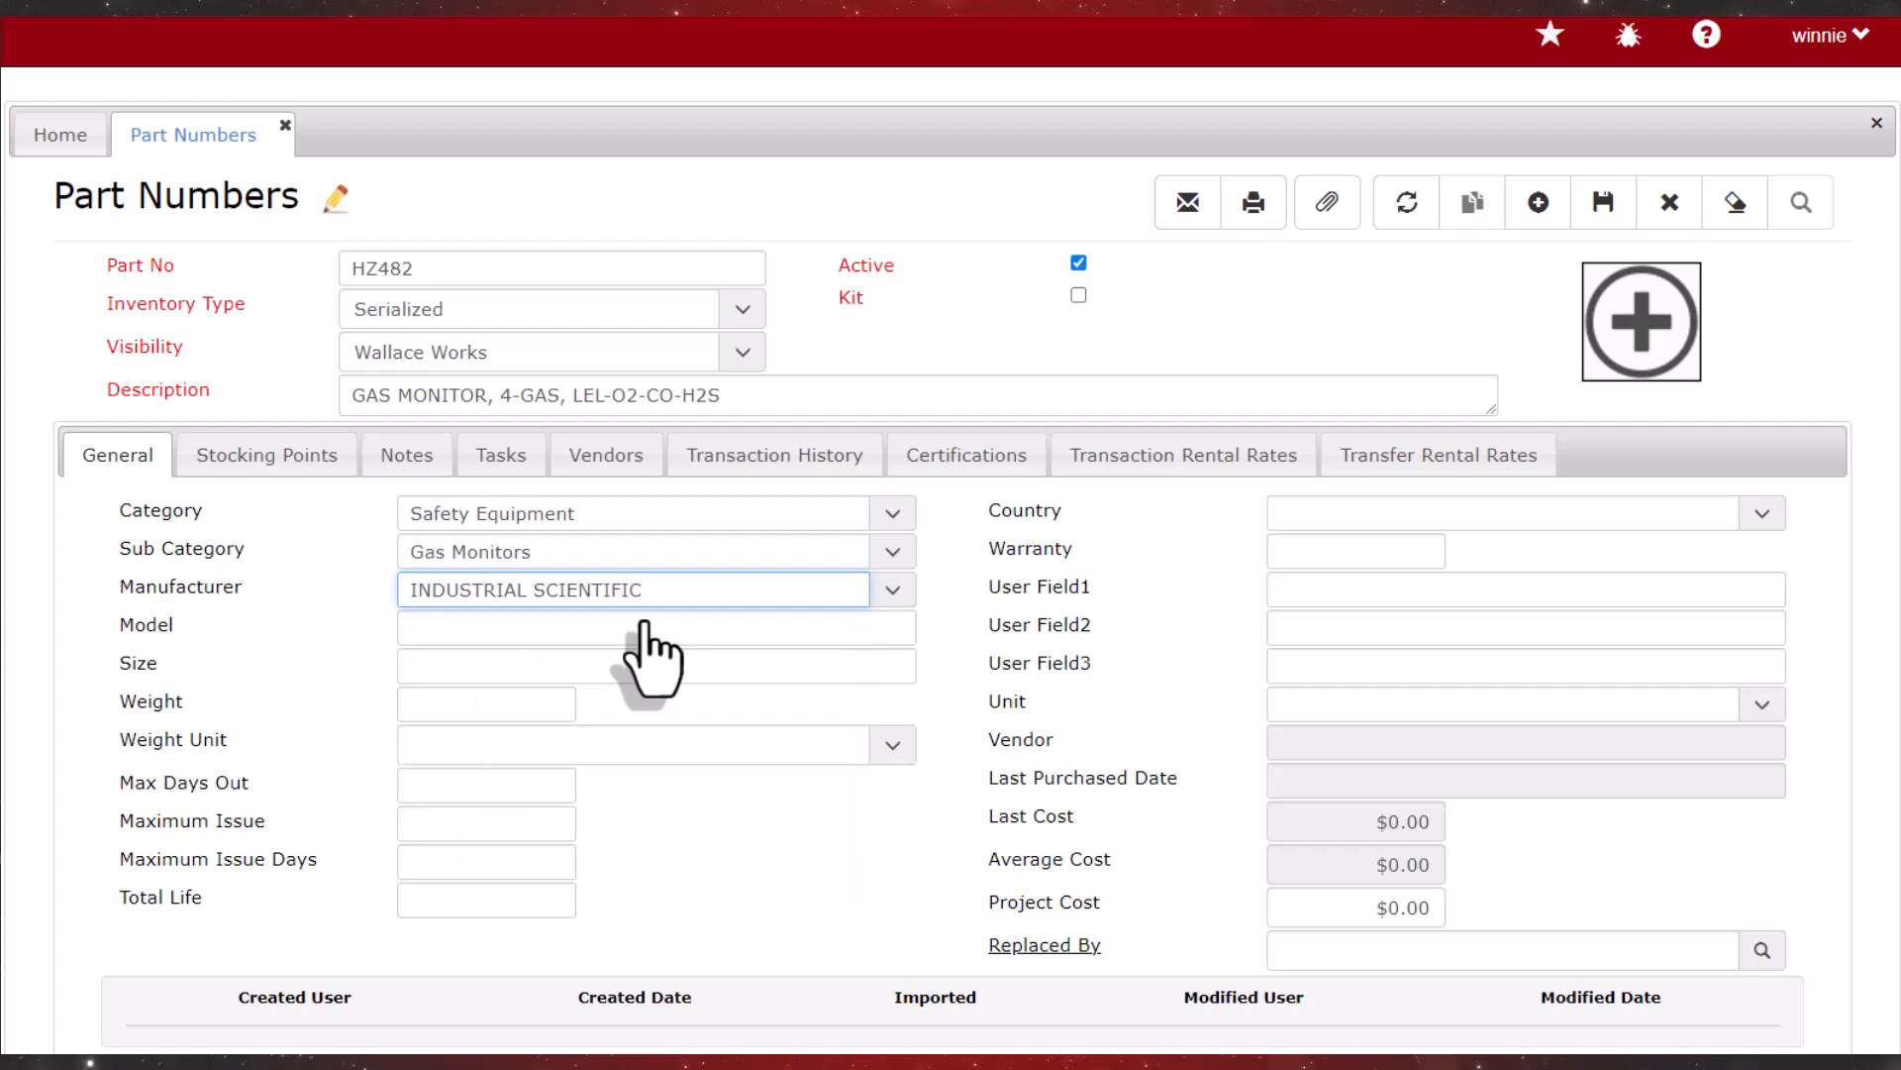
left_click(639, 630)
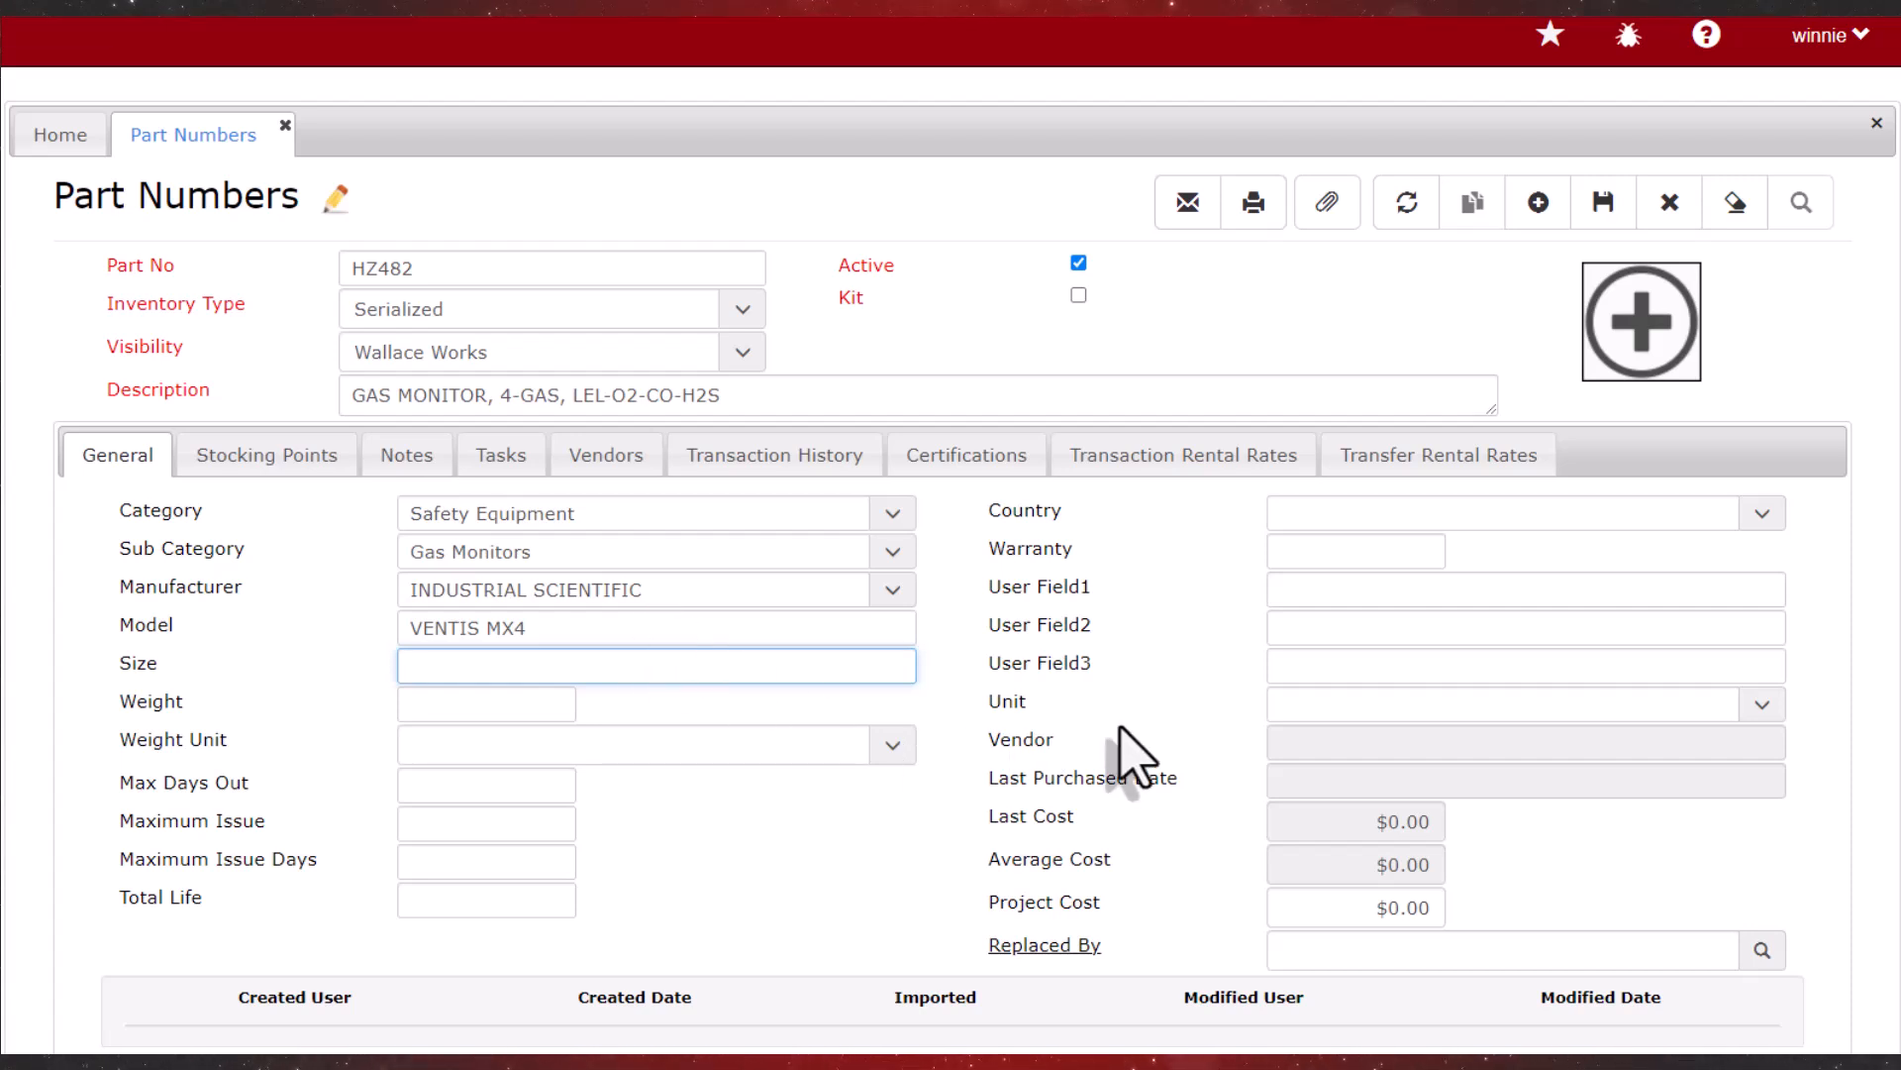
Search the _Inventory pictures for GAS, add GAS Monitor HZ482.png to the part, and save the record
left_click(1644, 358)
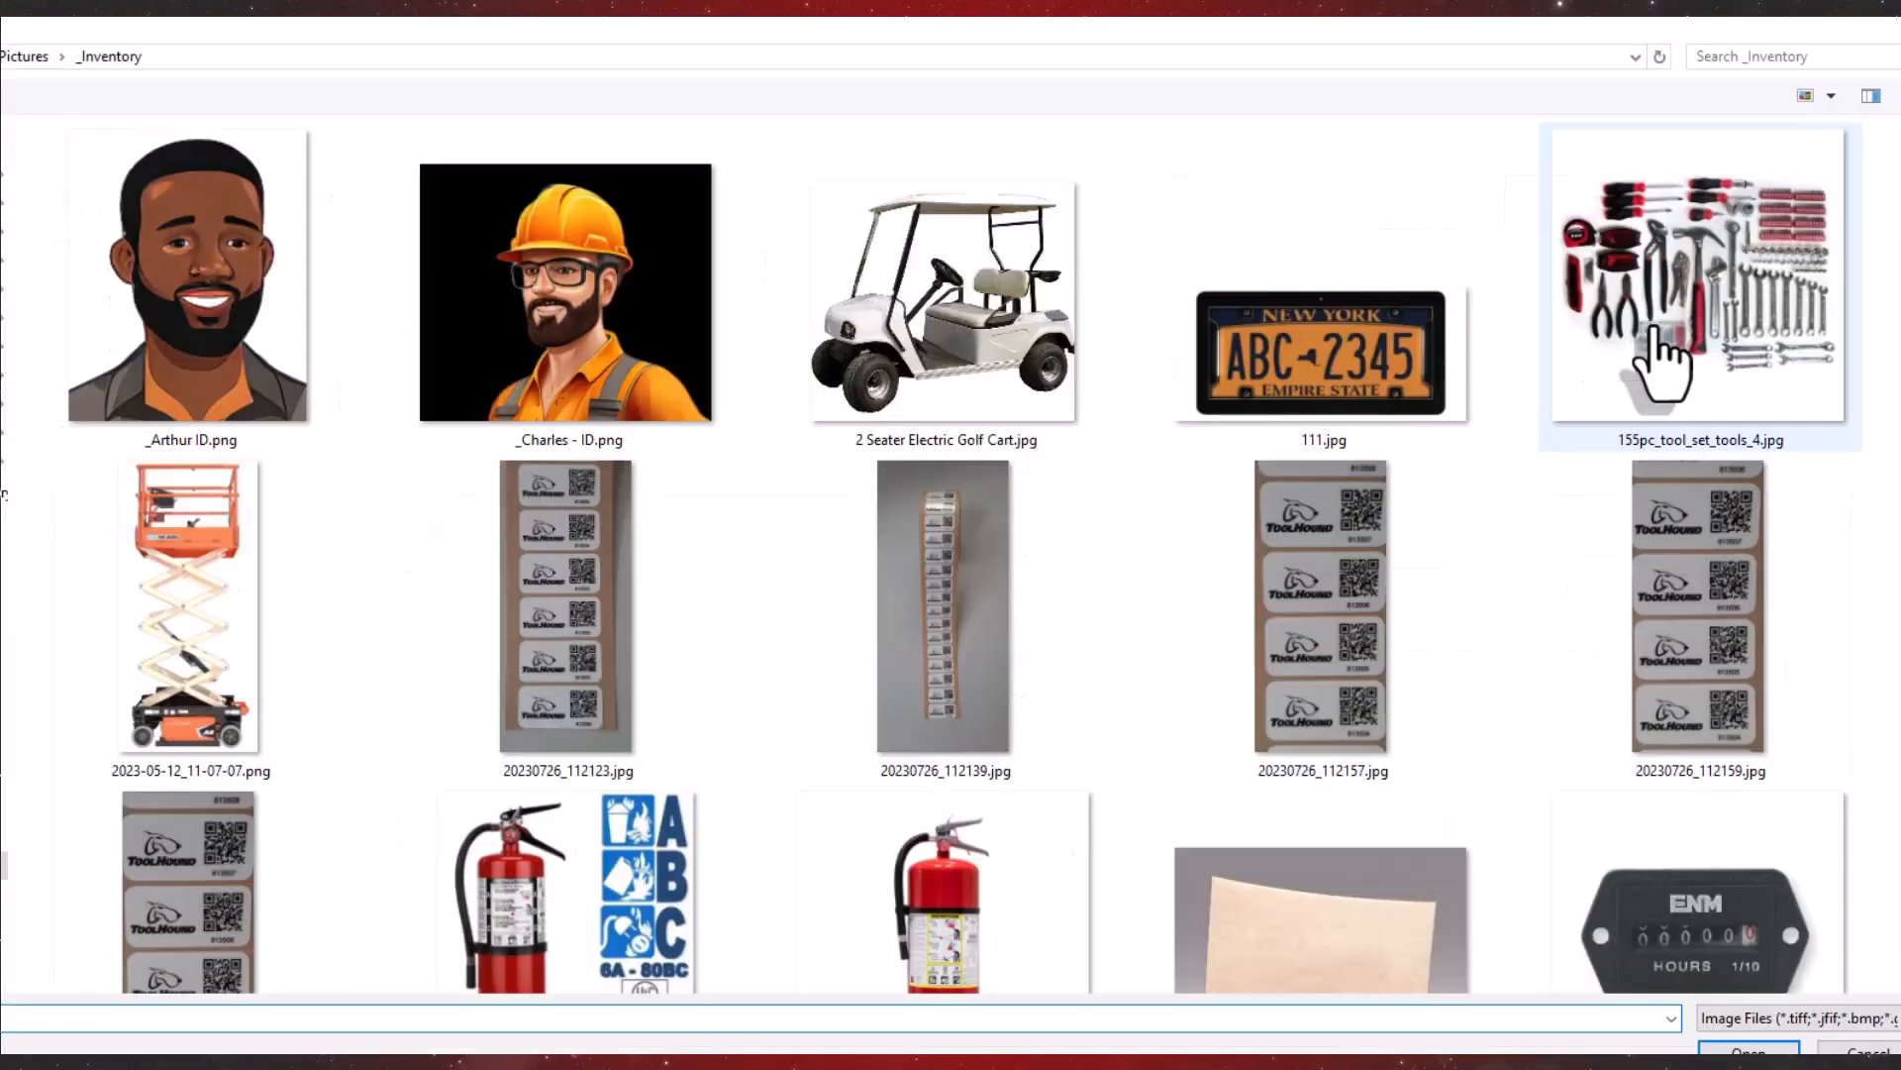
left_click(1733, 59)
type("GAS")
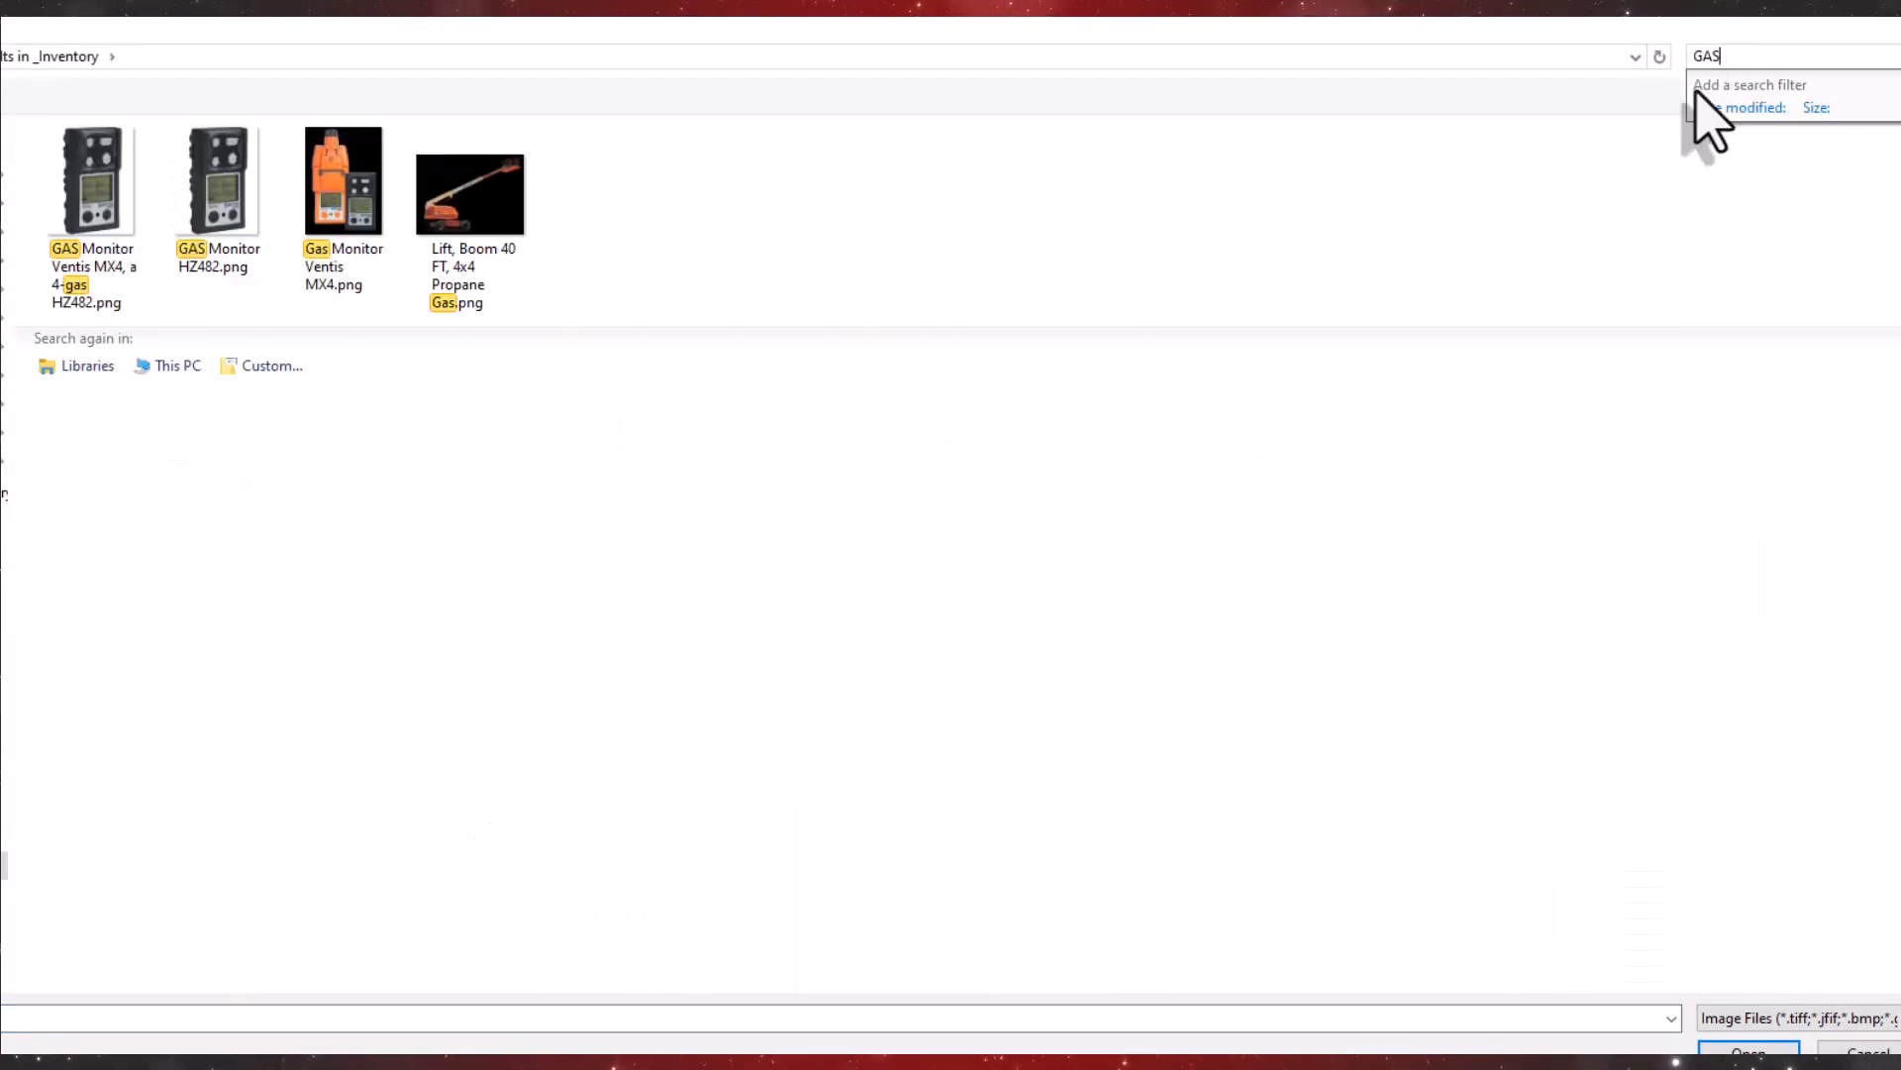
double_click(242, 254)
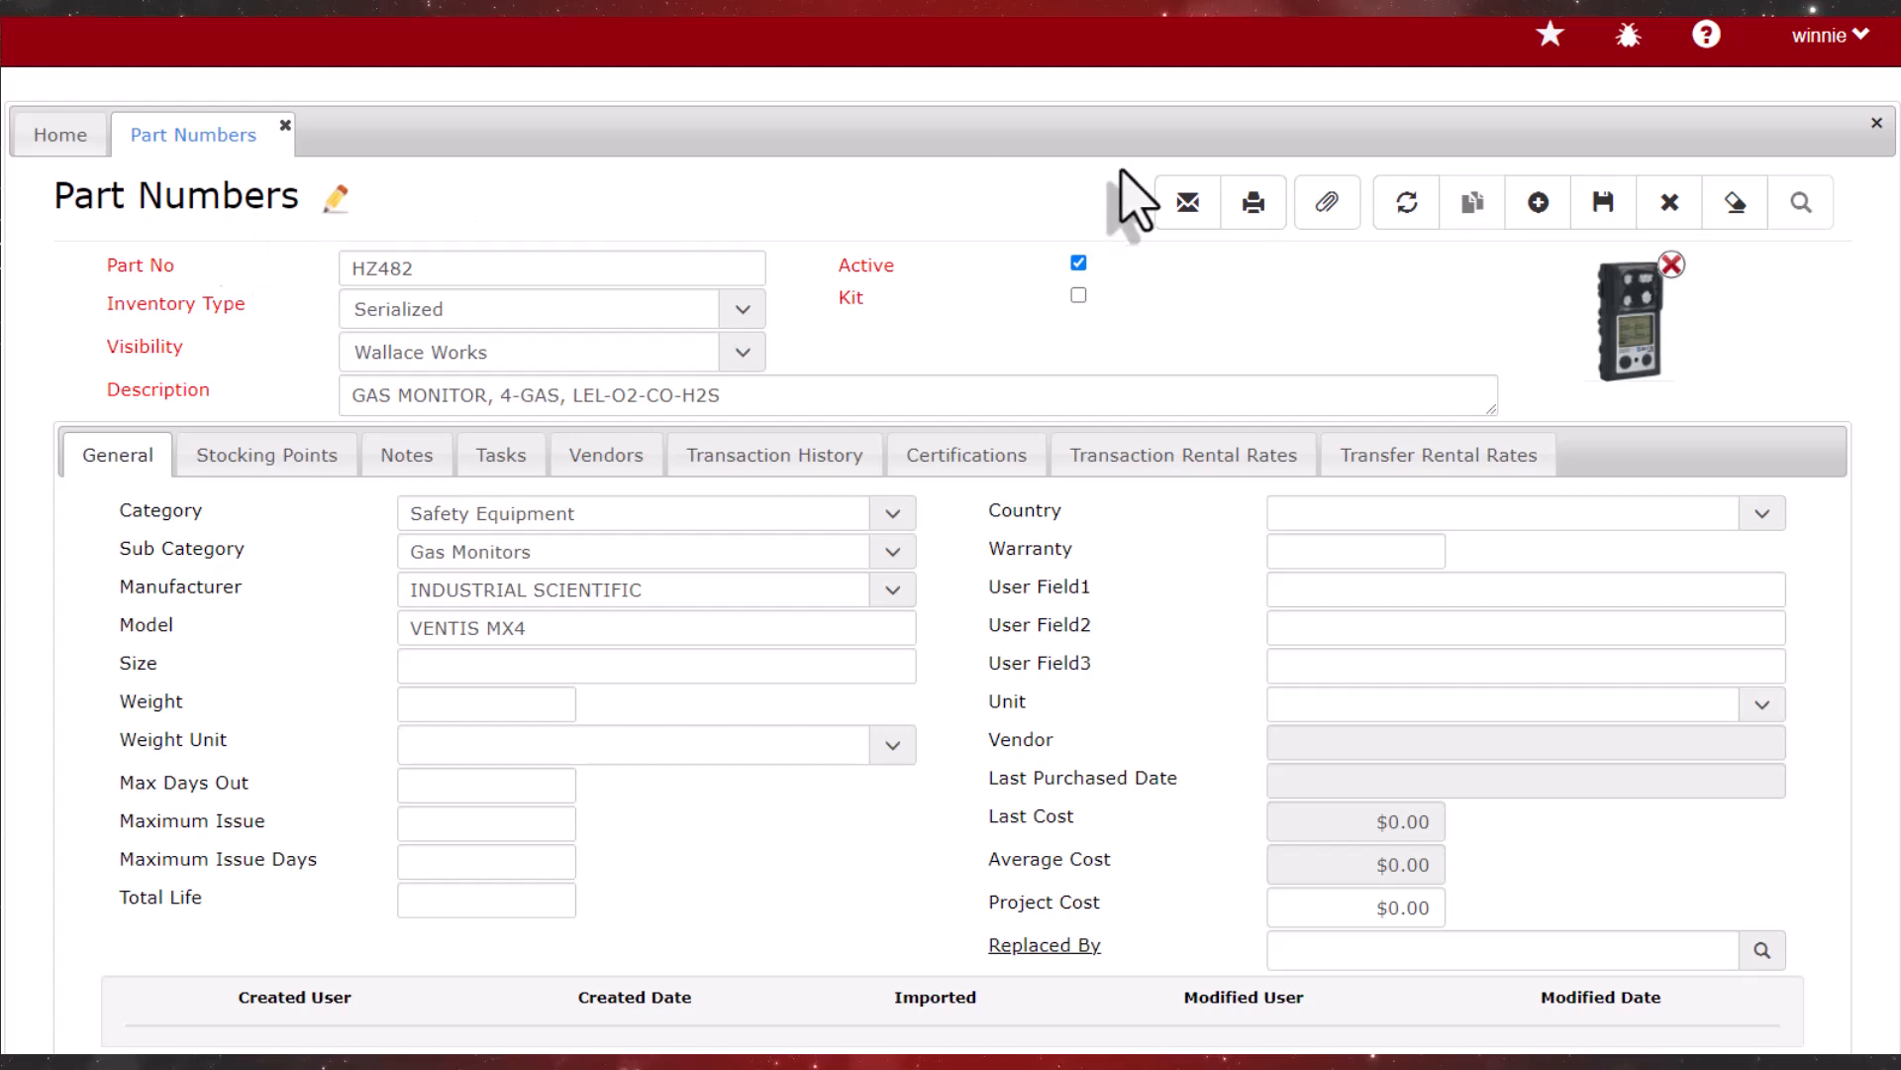
left_click(1599, 210)
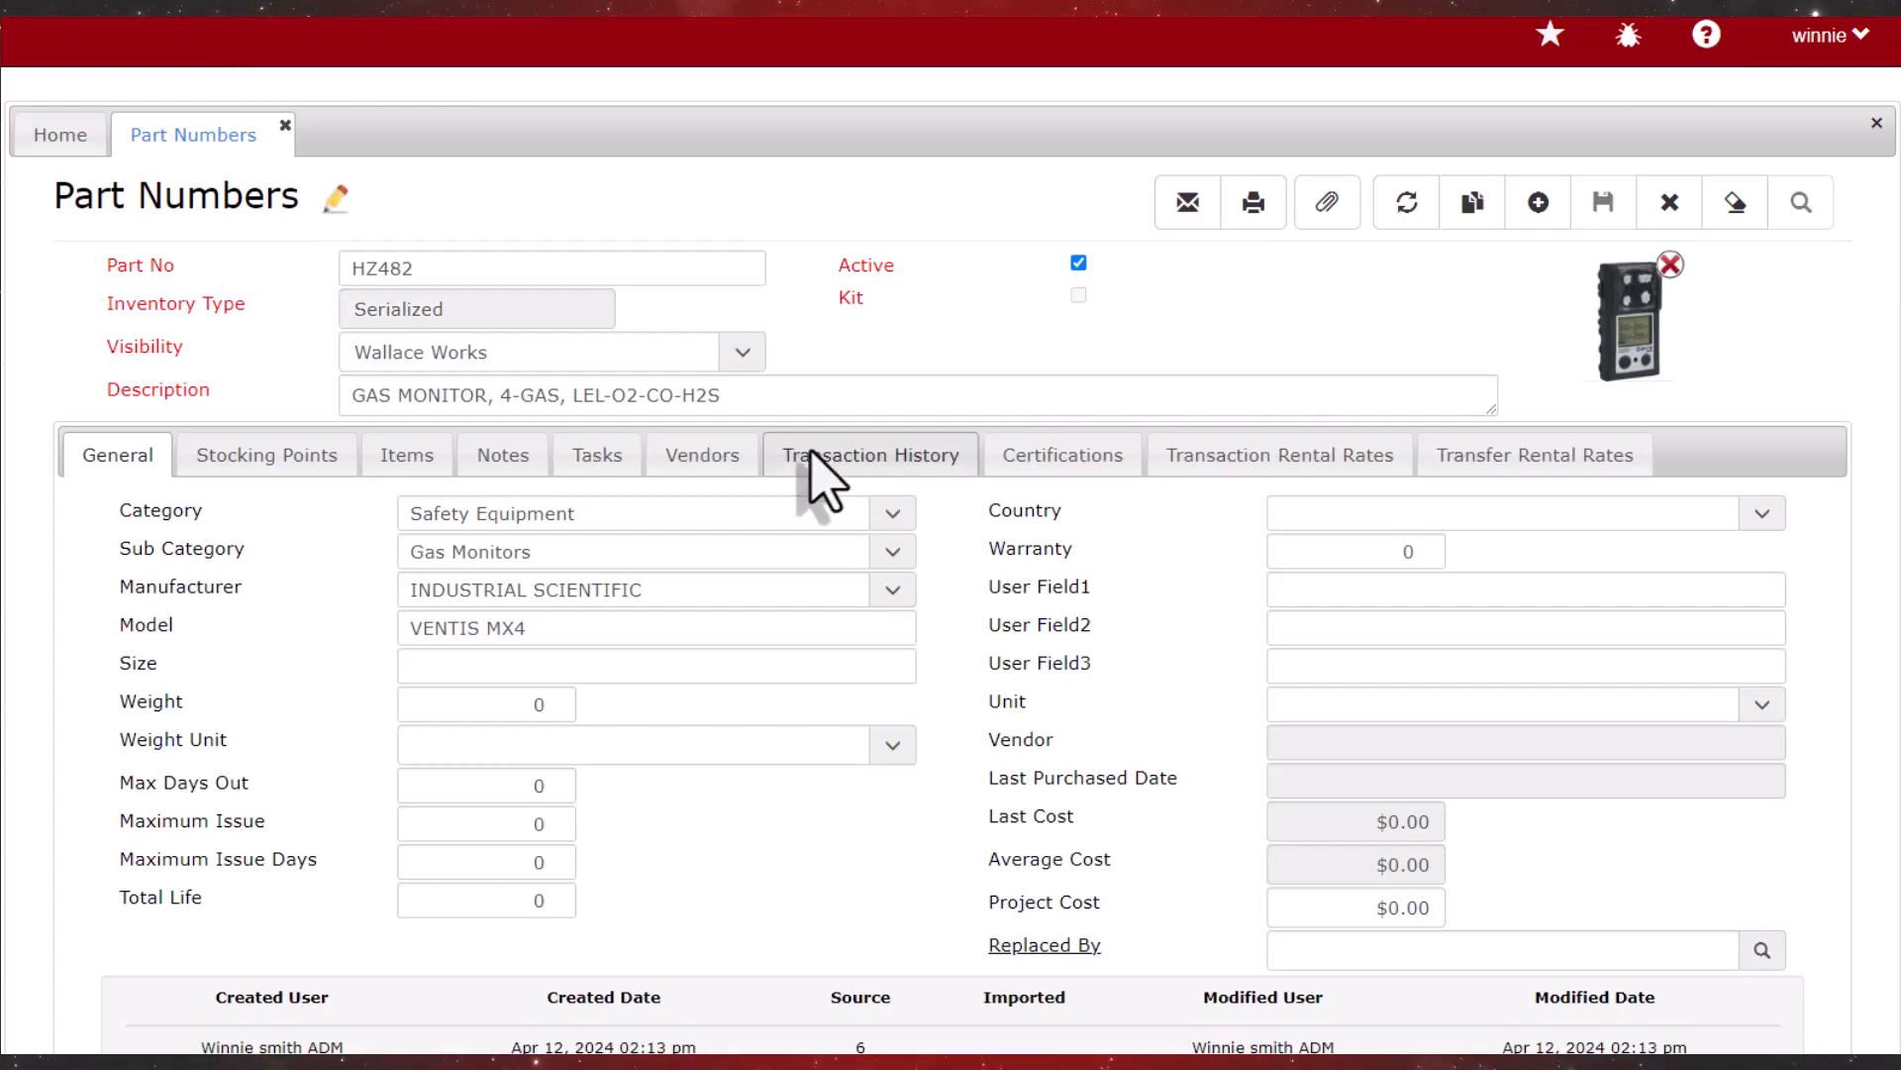
Add a serialized item to the part with primary ID 23014, inventory status In Stock and stocking point Main
left_click(423, 465)
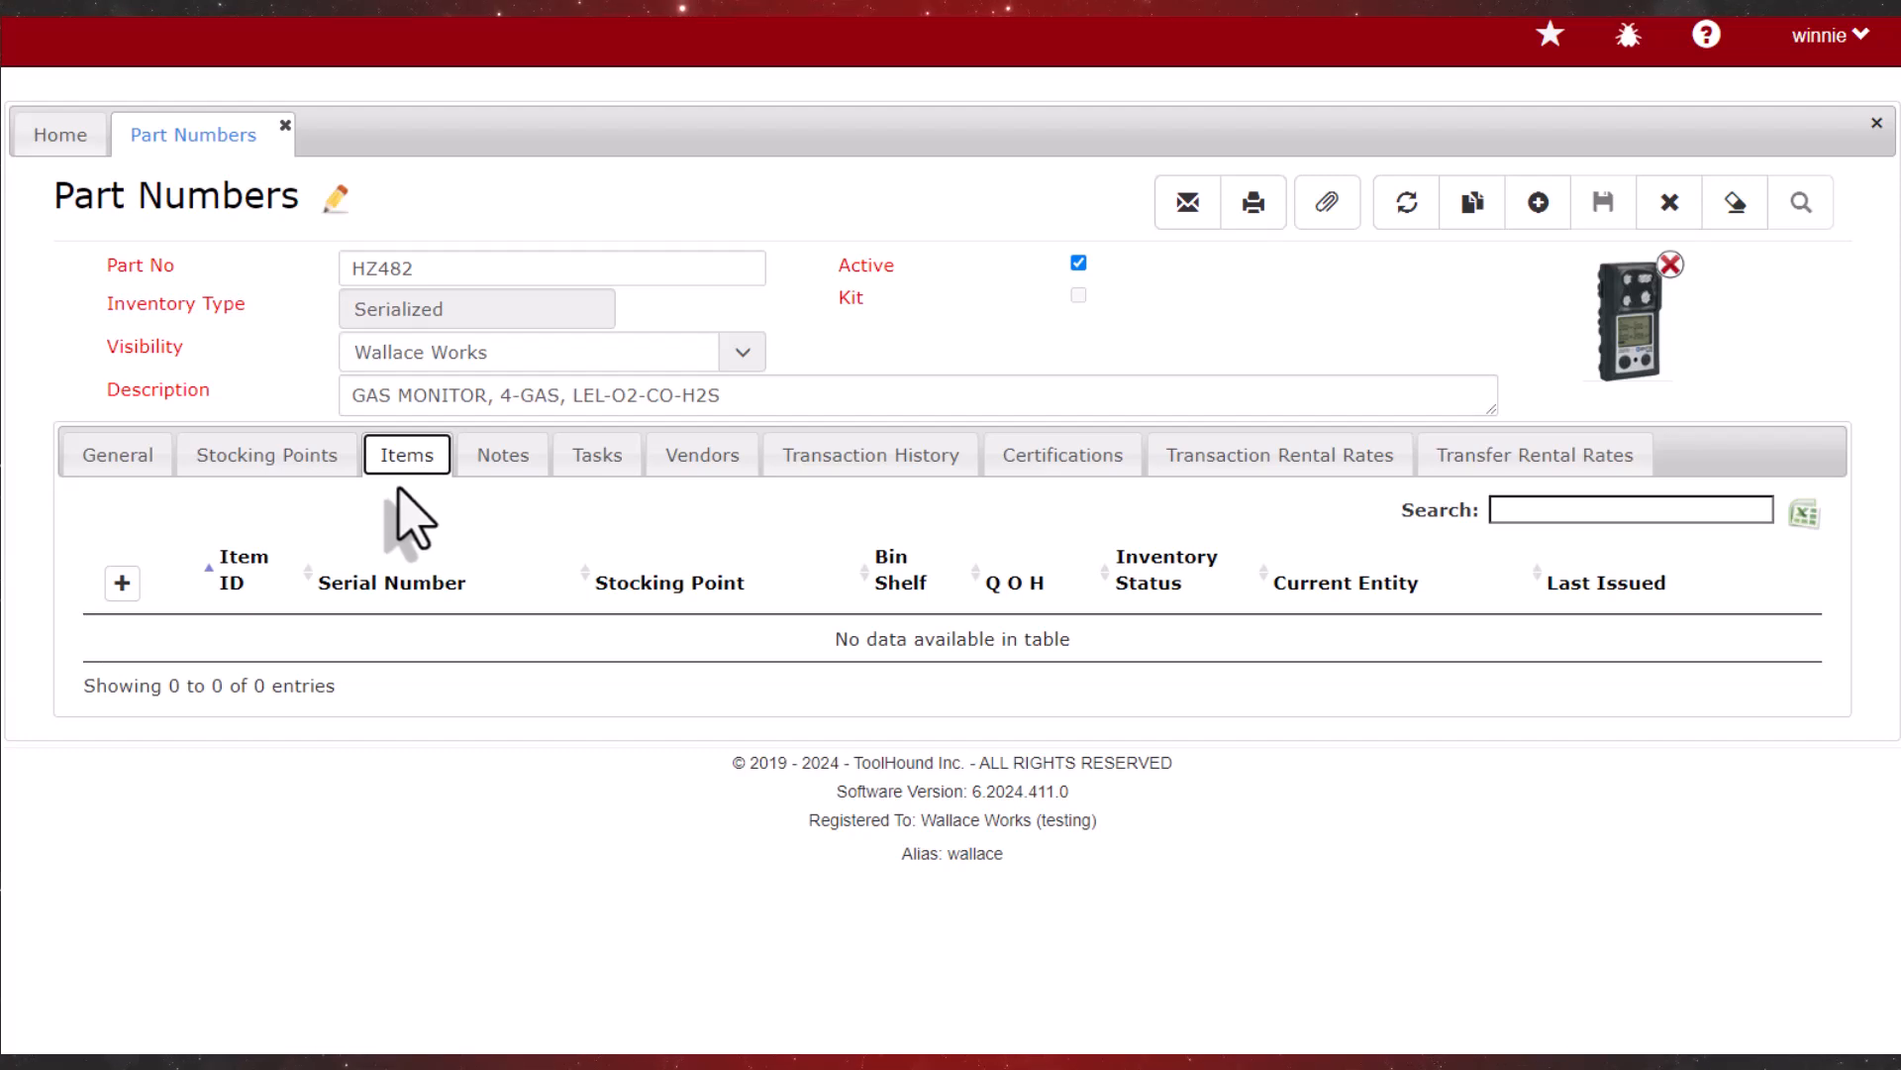
left_click(121, 584)
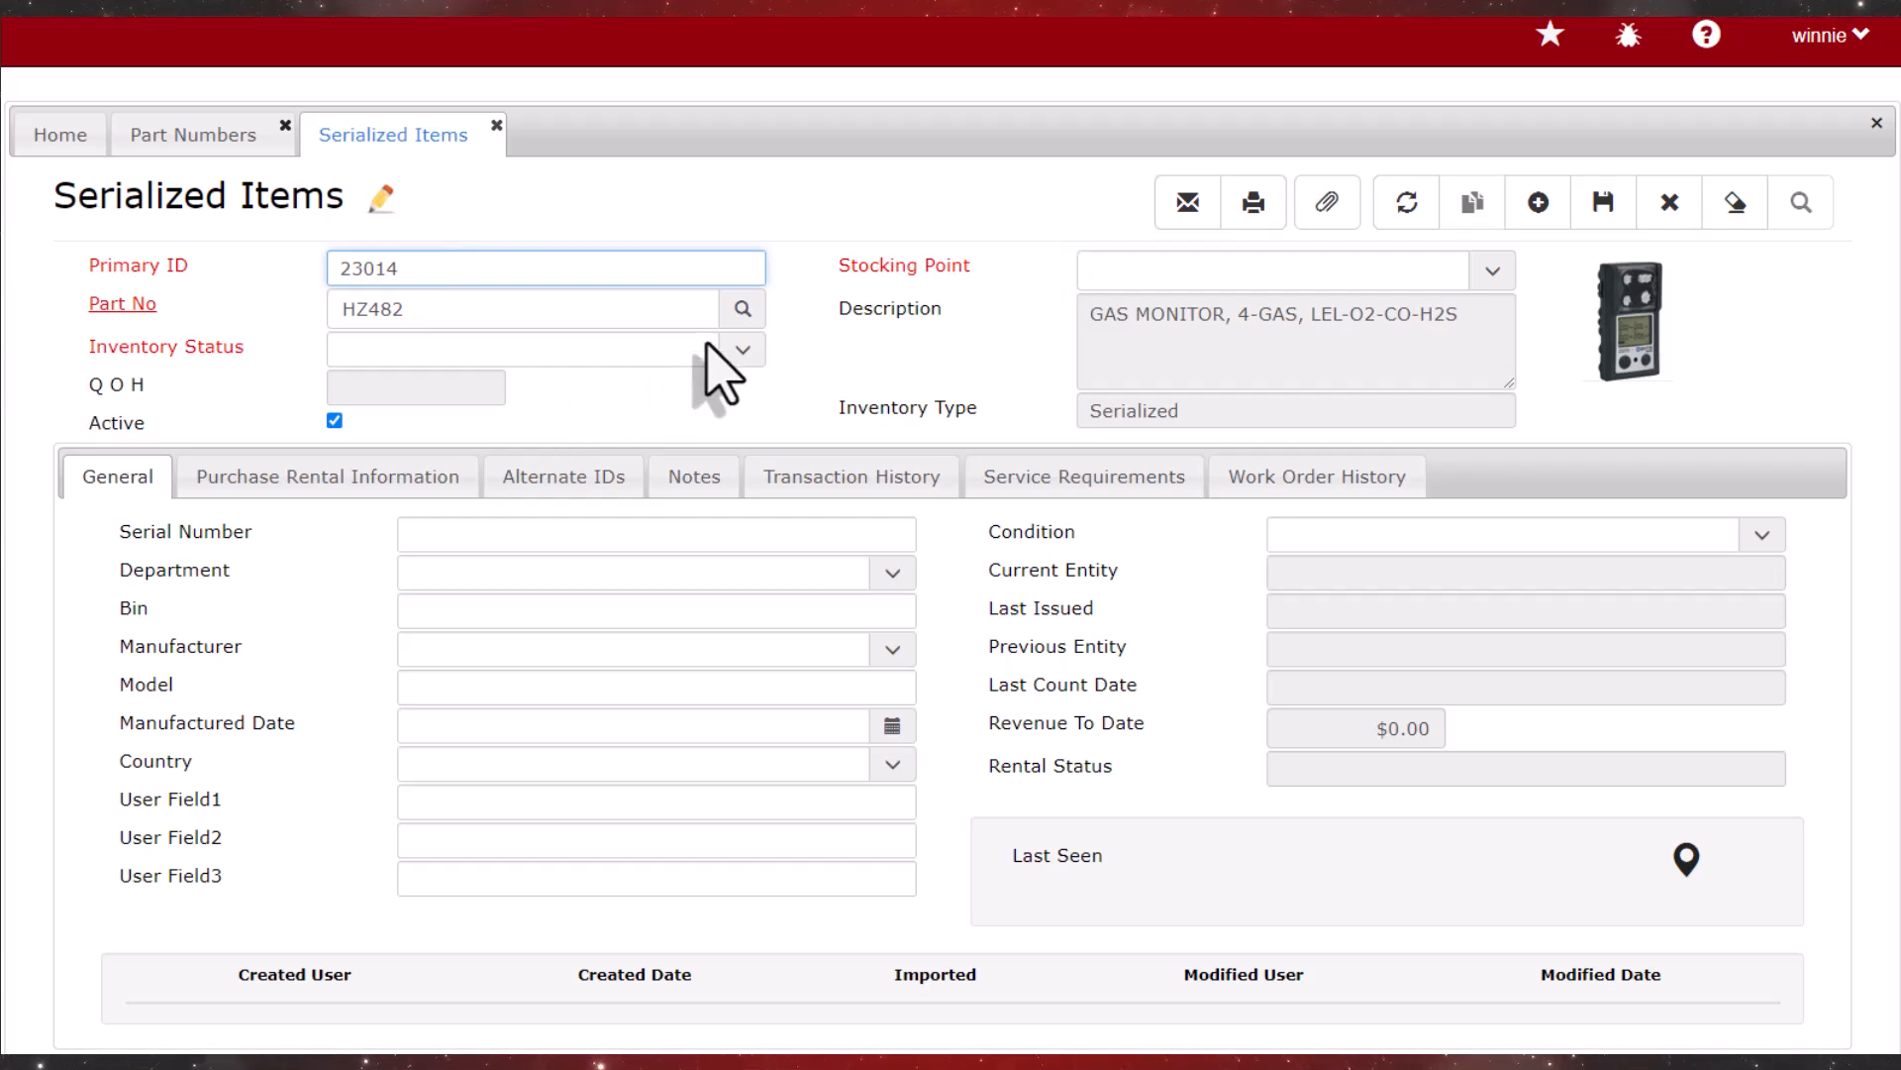
left_click(743, 350)
left_click(631, 386)
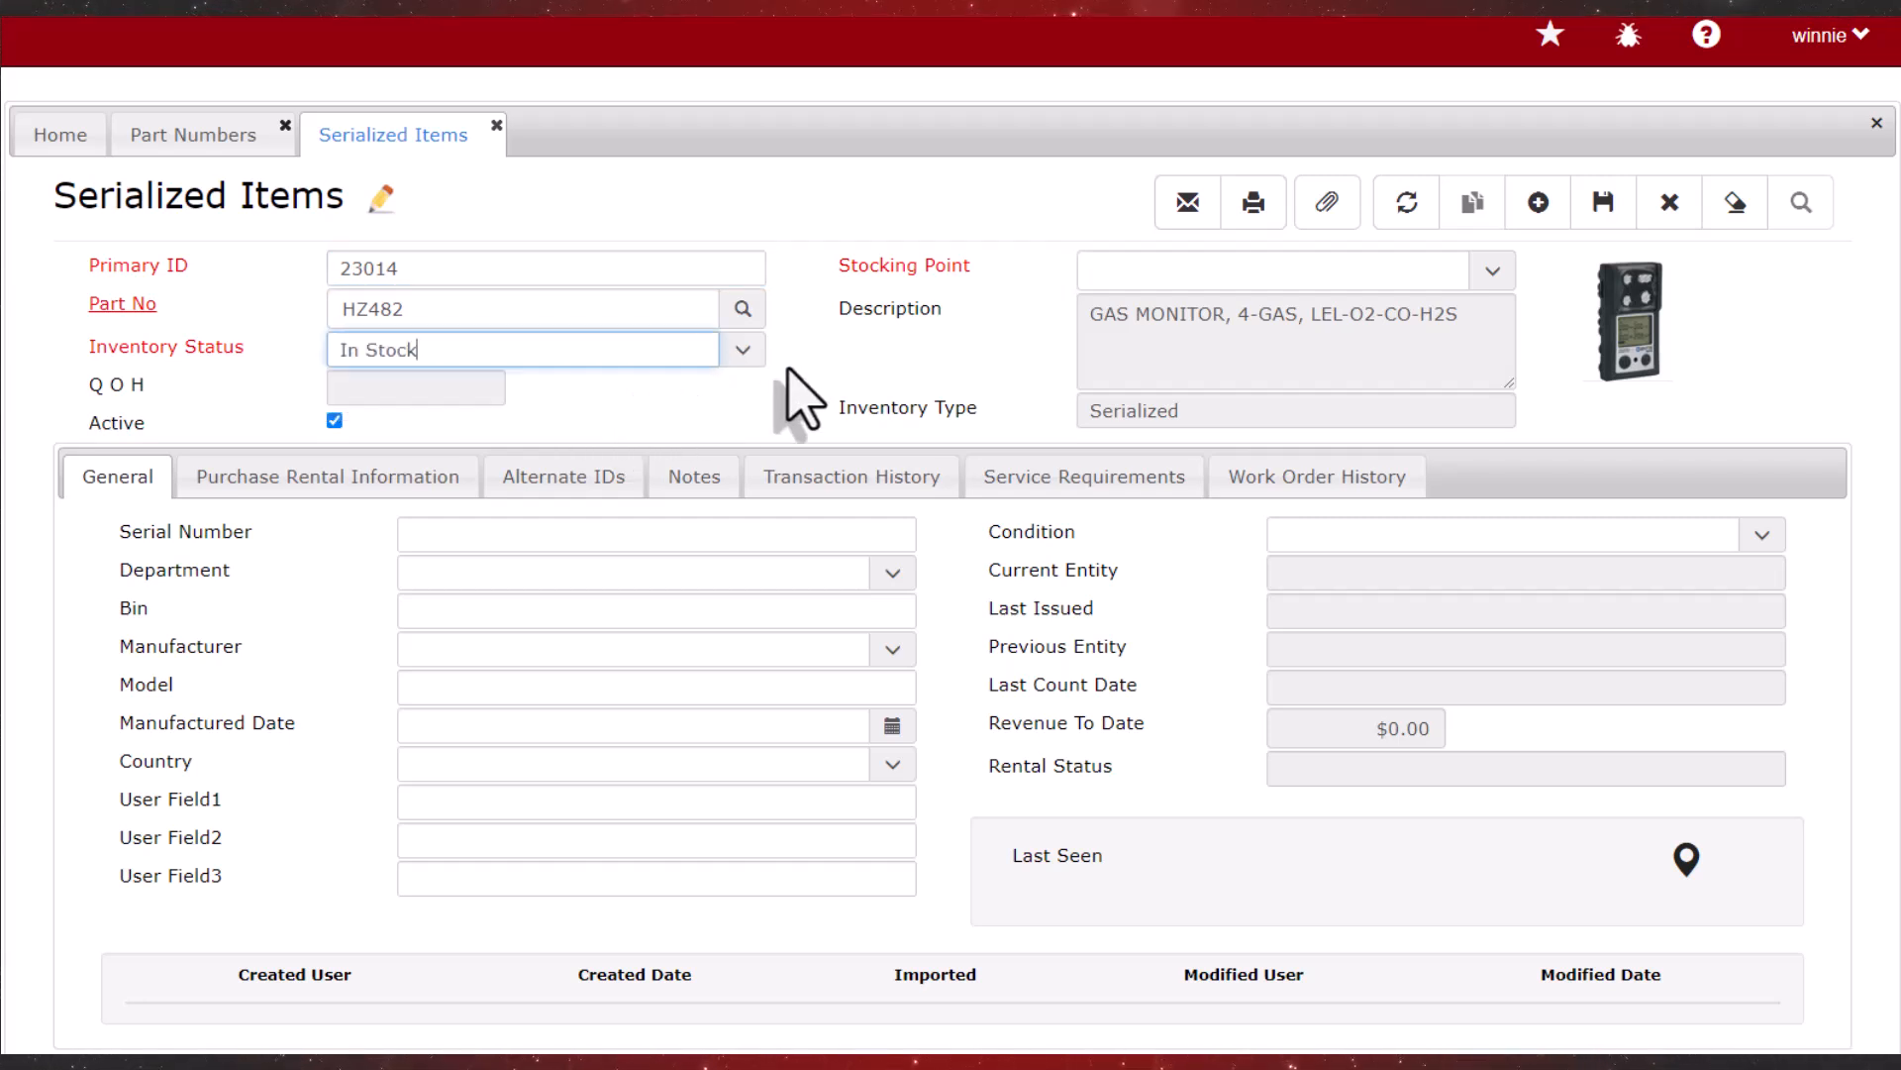
left_click(1491, 276)
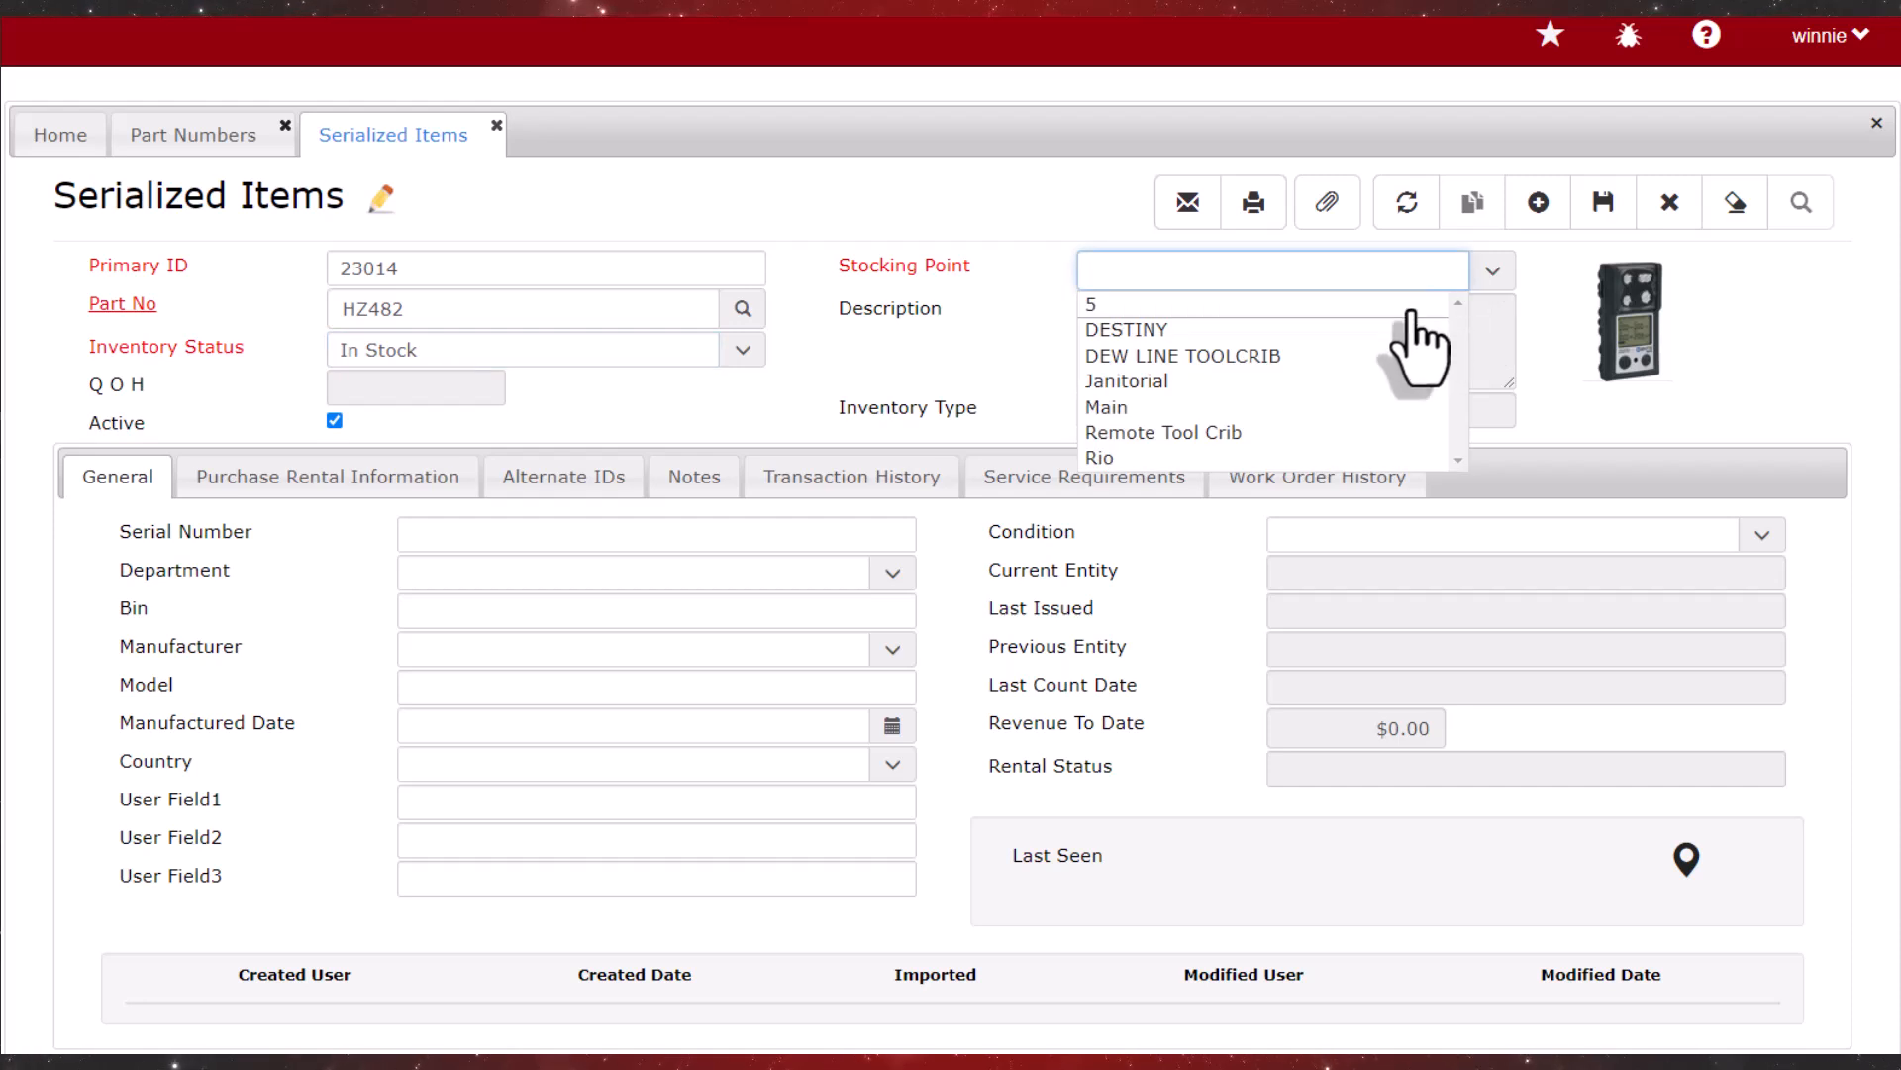
left_click(1156, 406)
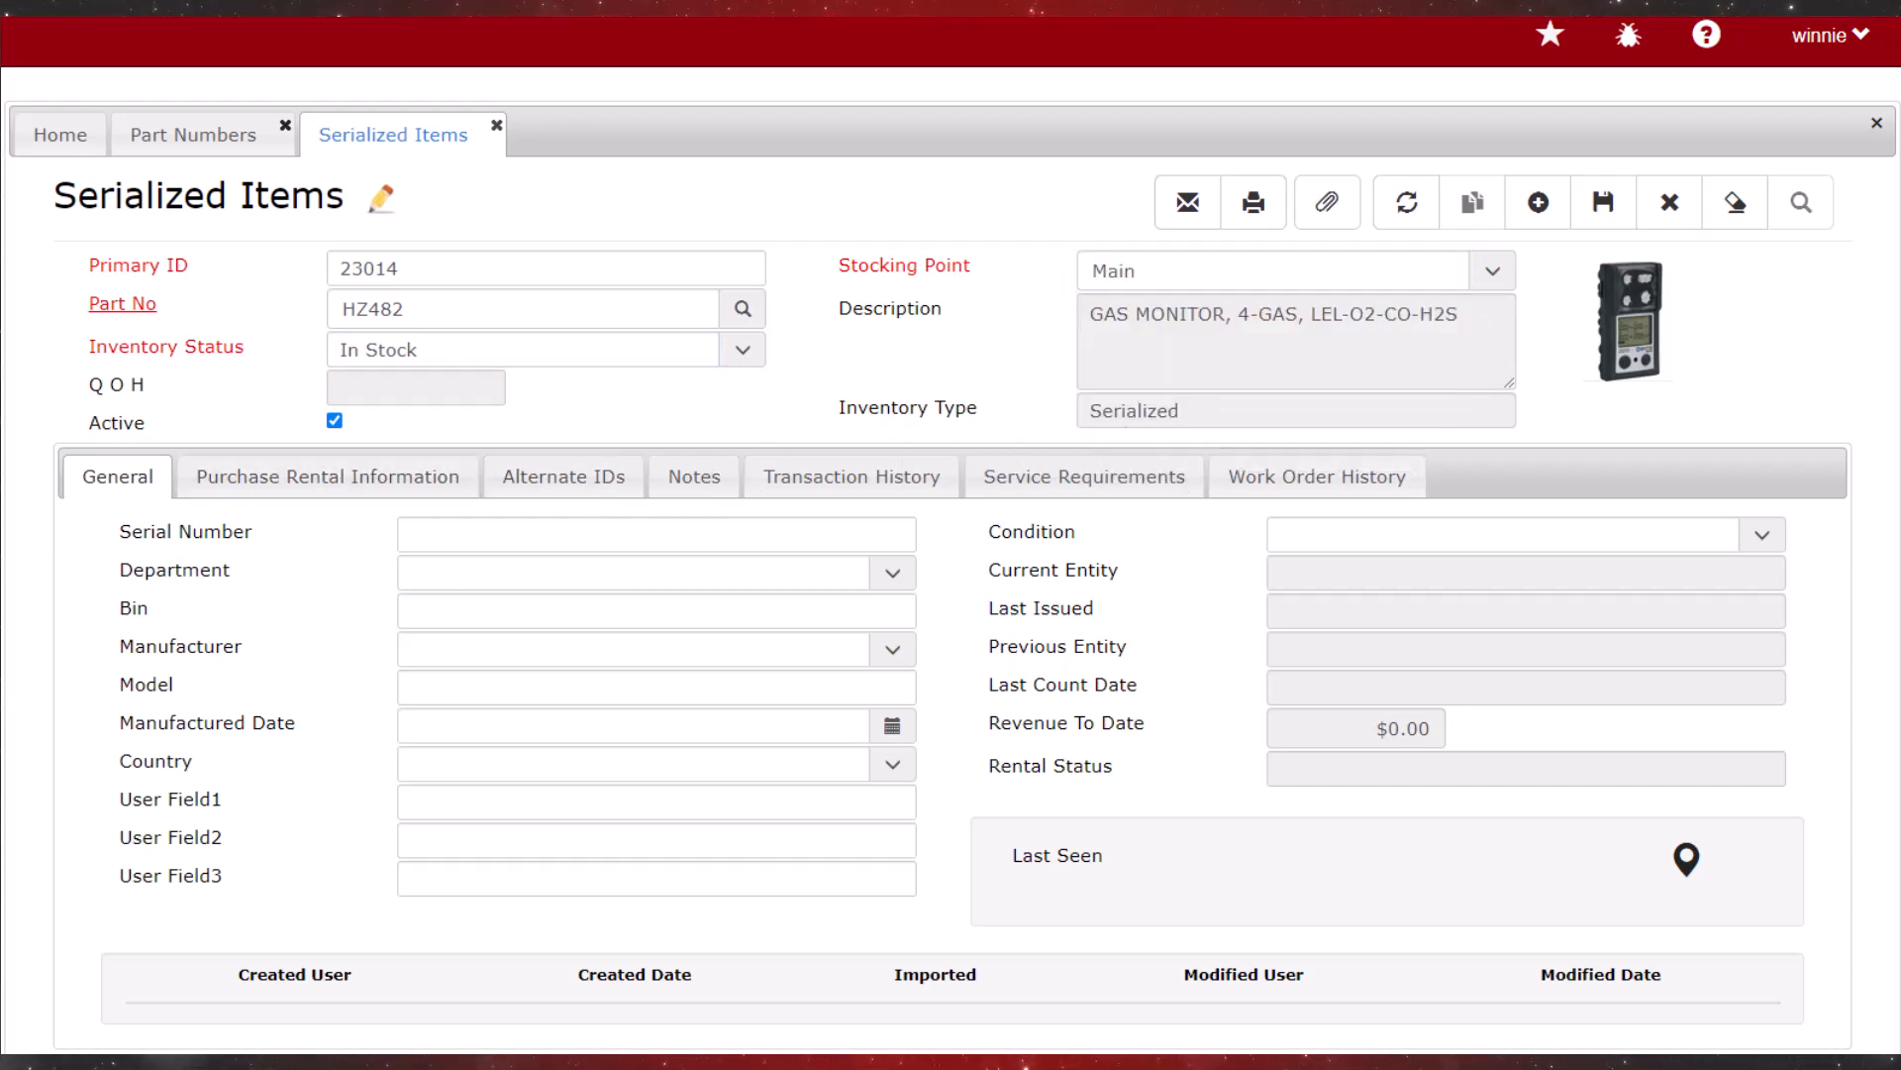
Set the serialized item's purchase cost to $1,345.00 and save the item
left_click(342, 483)
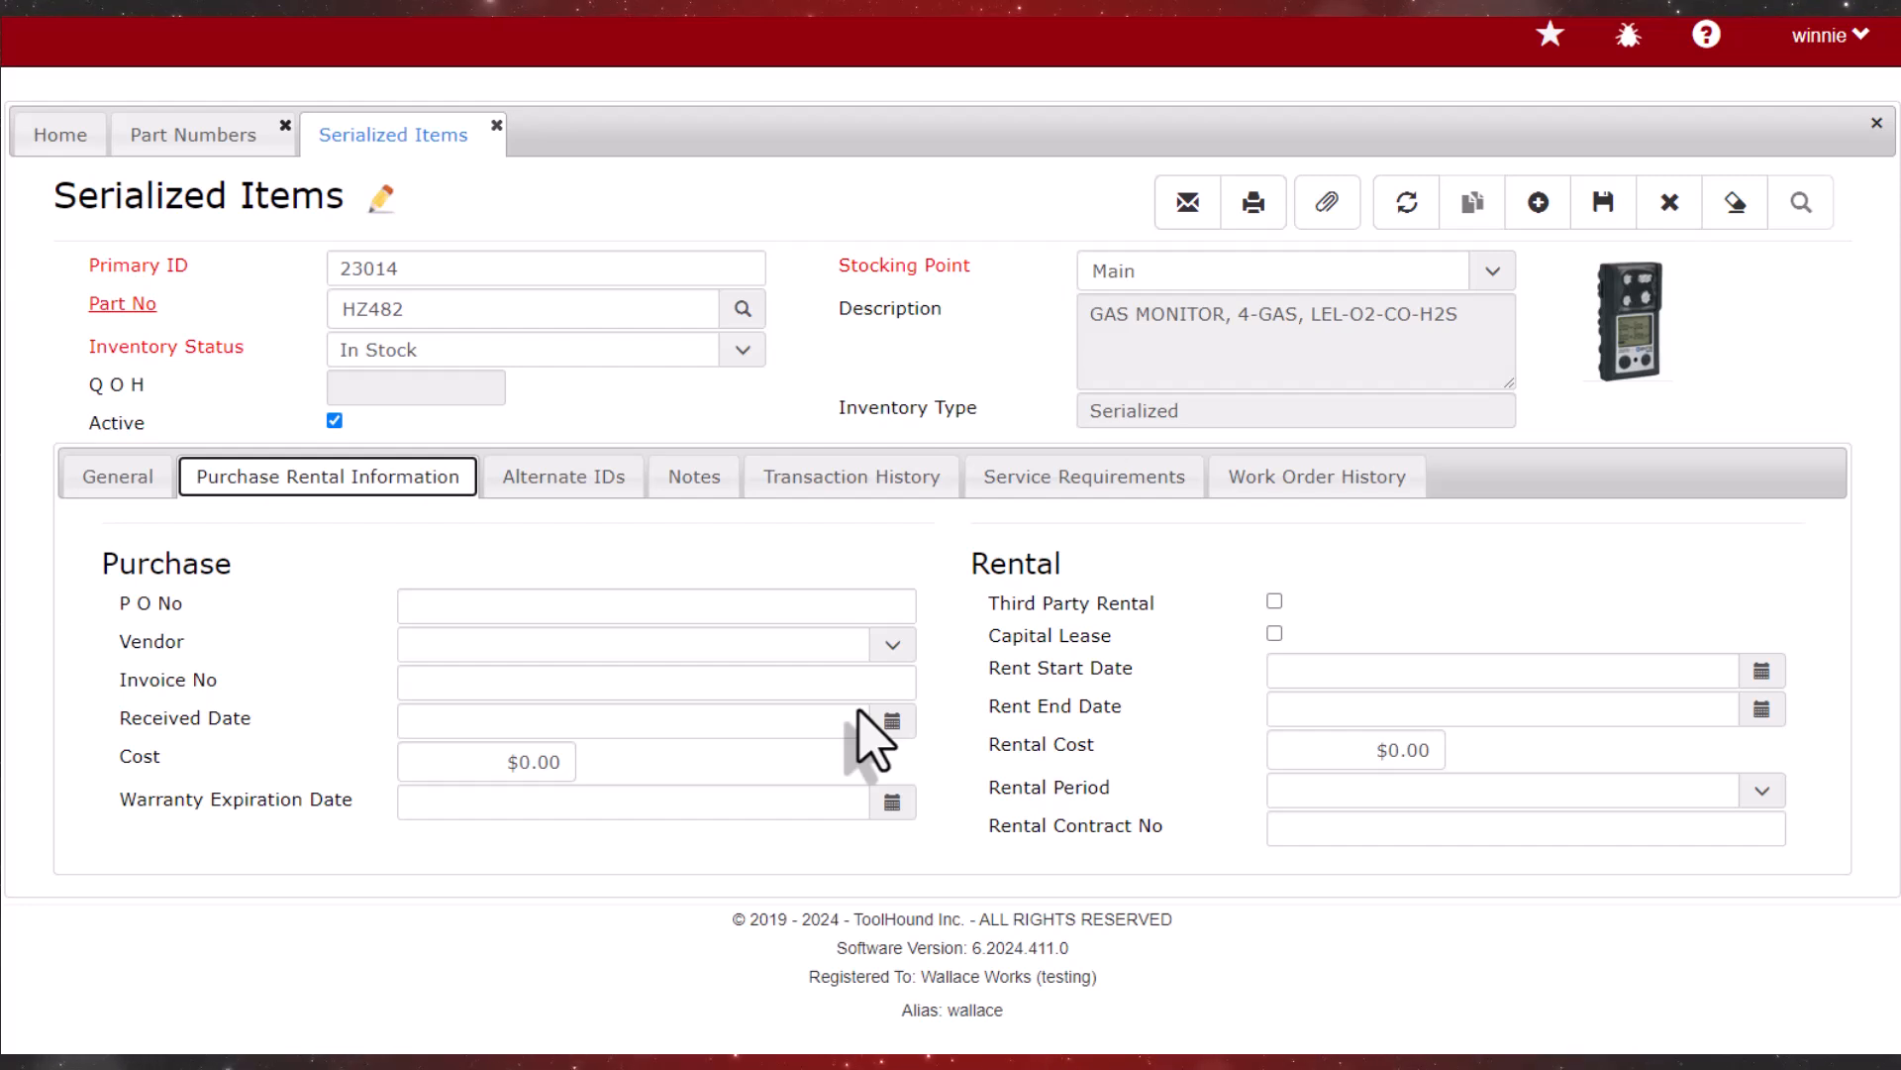
left_click(480, 767)
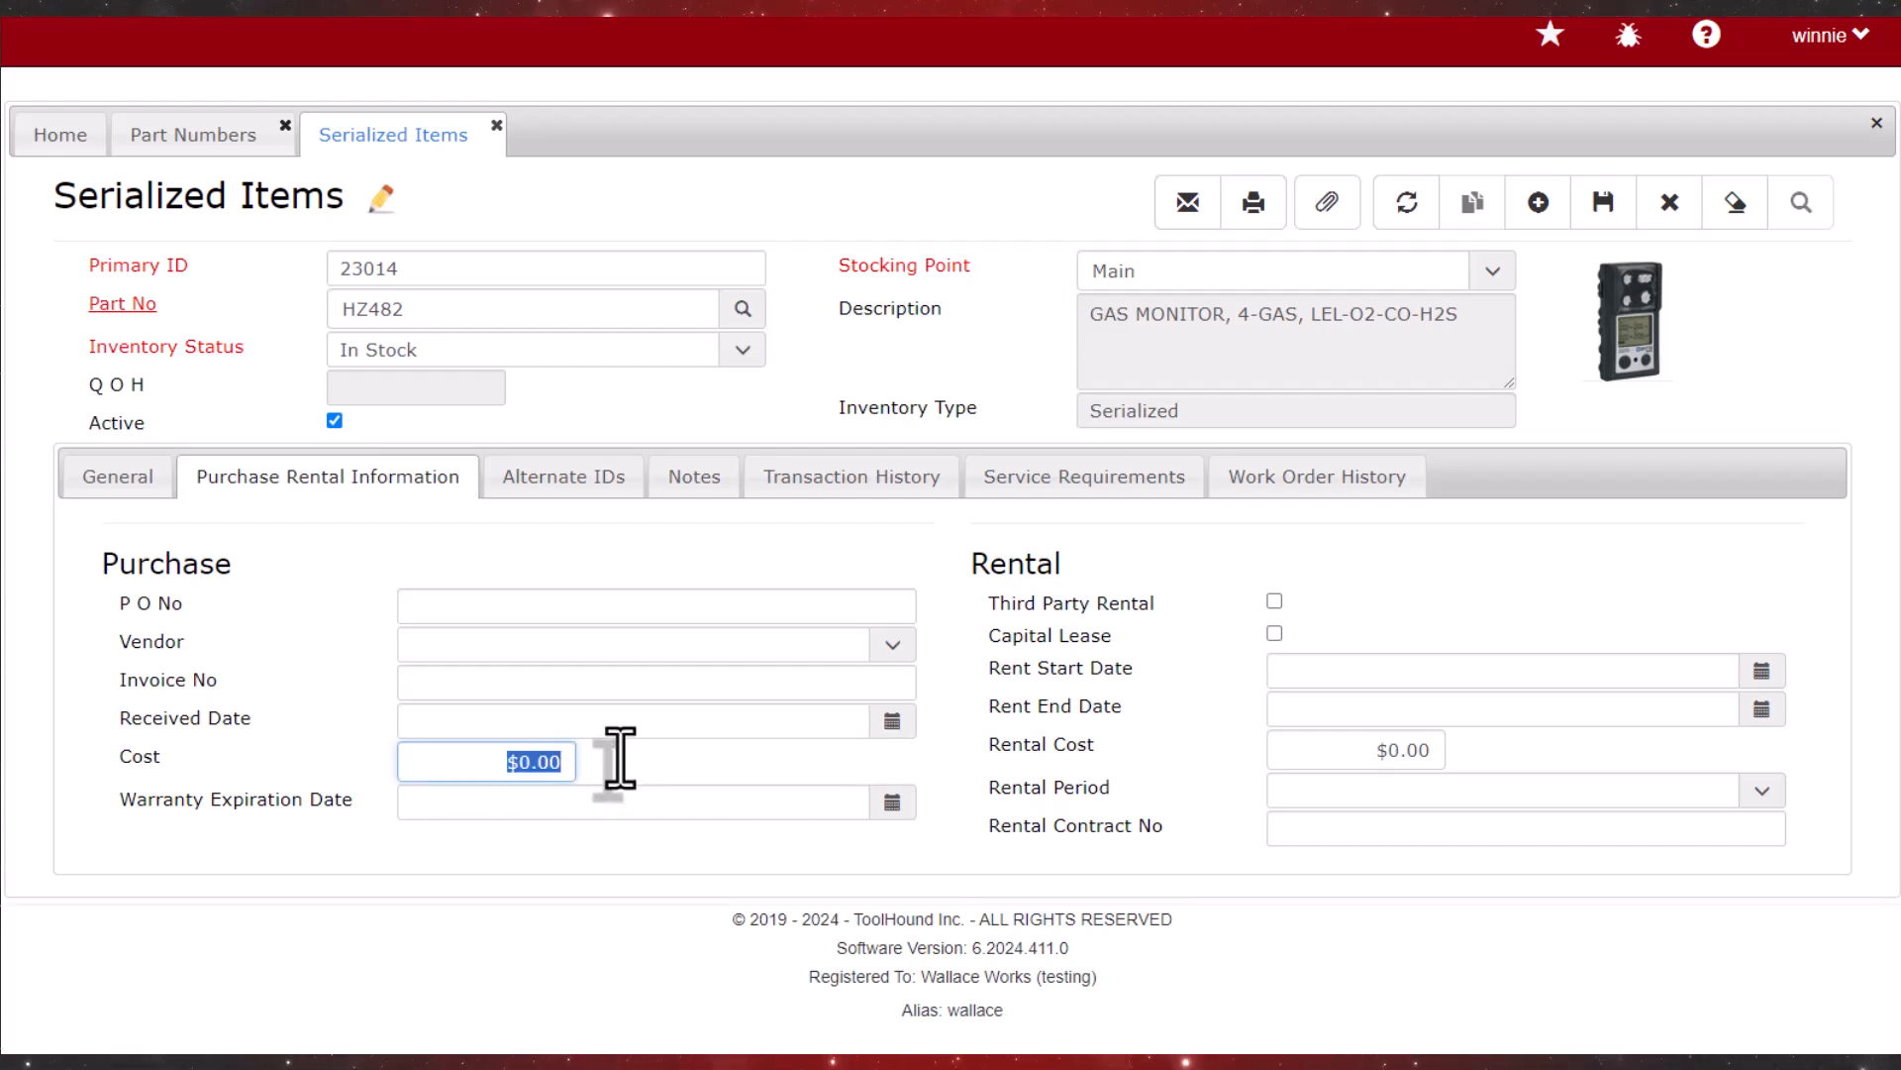
key("Tab")
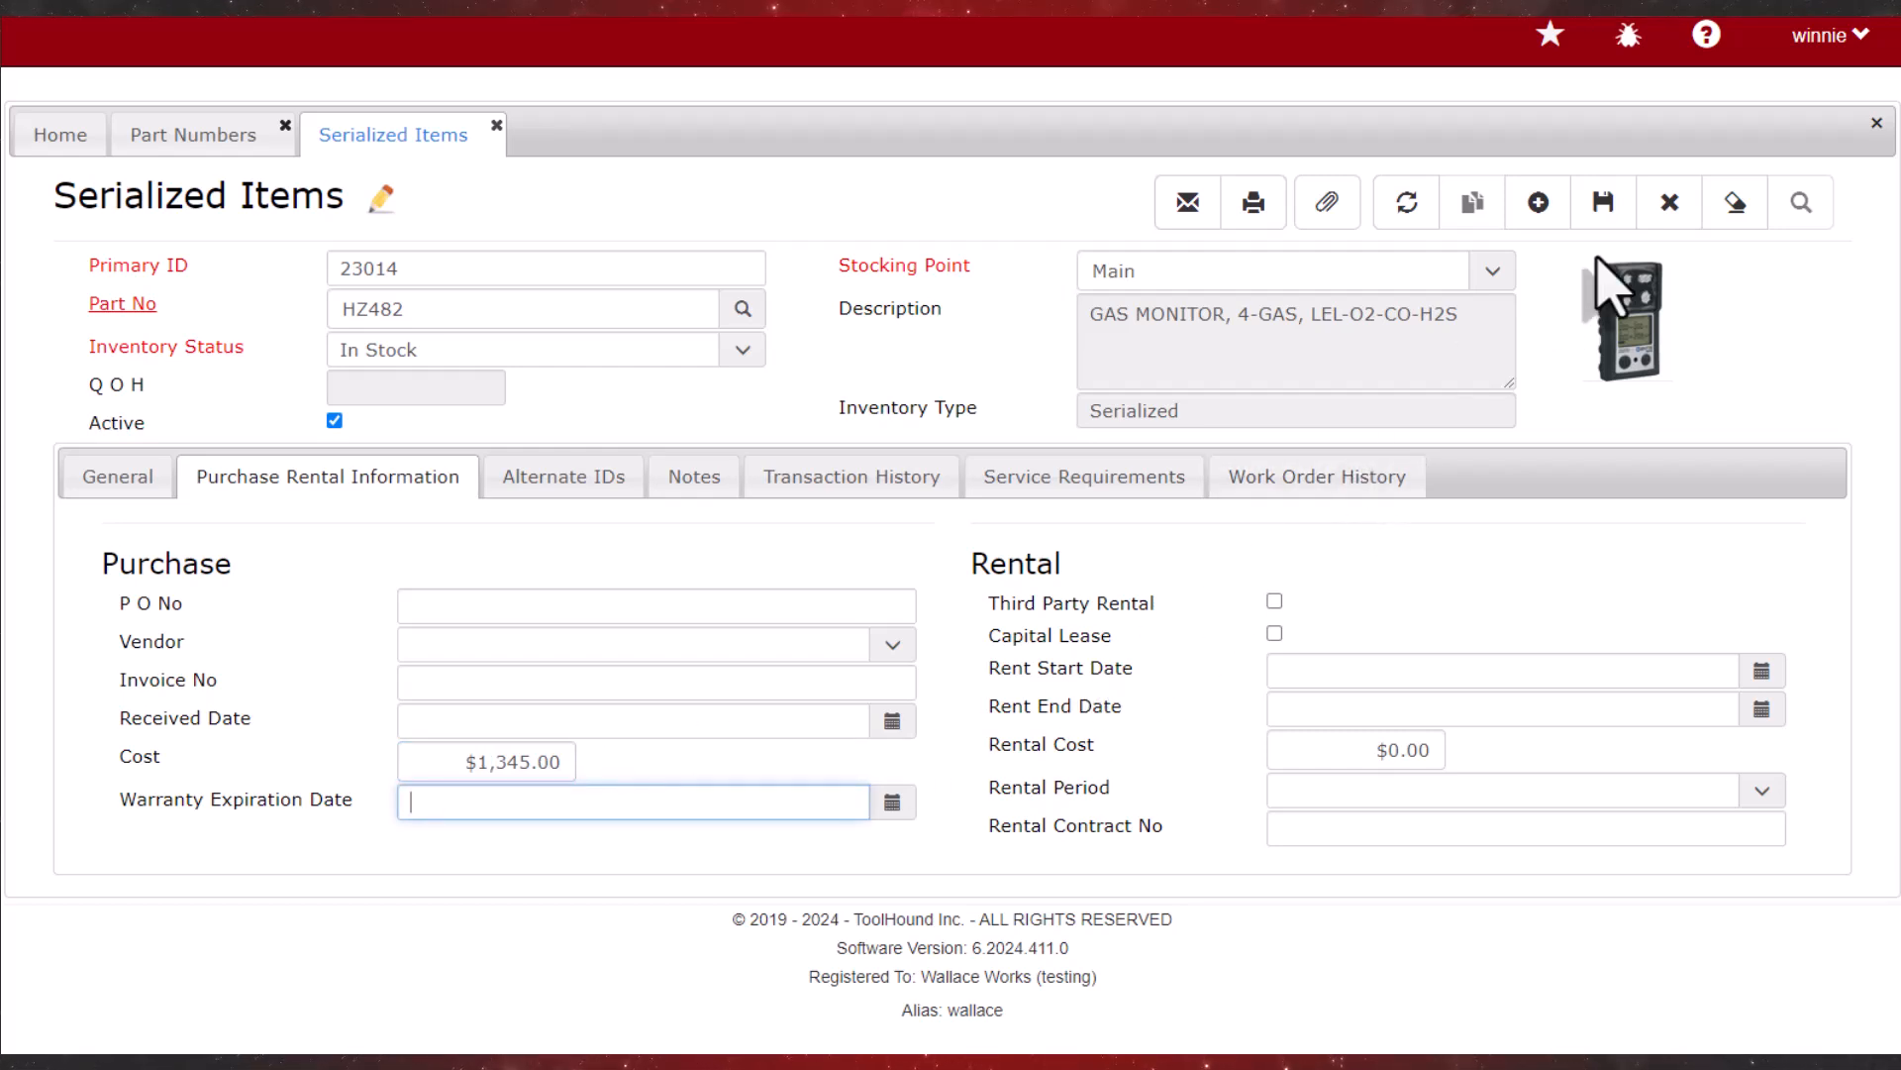
left_click(1606, 208)
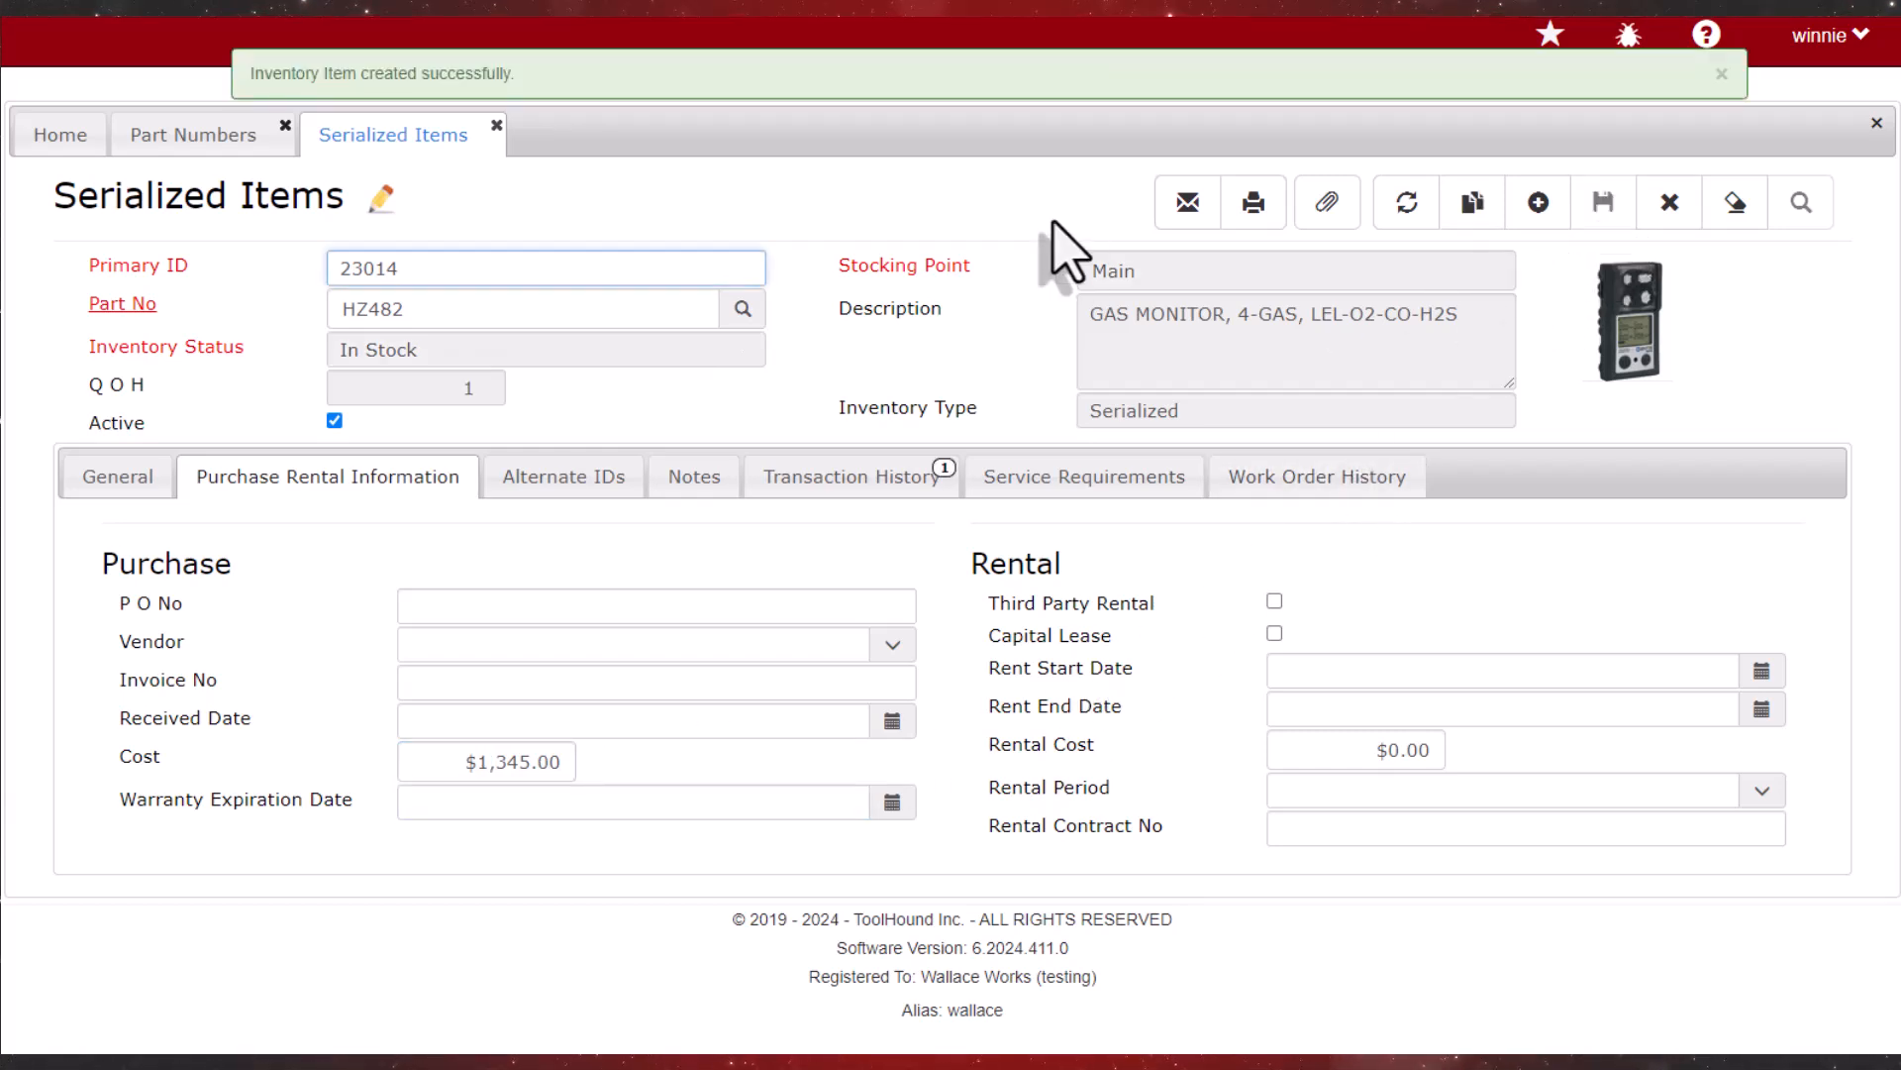
Copy the serialized item as primary ID 23015, set its inventory status to In Stock, and save it
left_click(1473, 206)
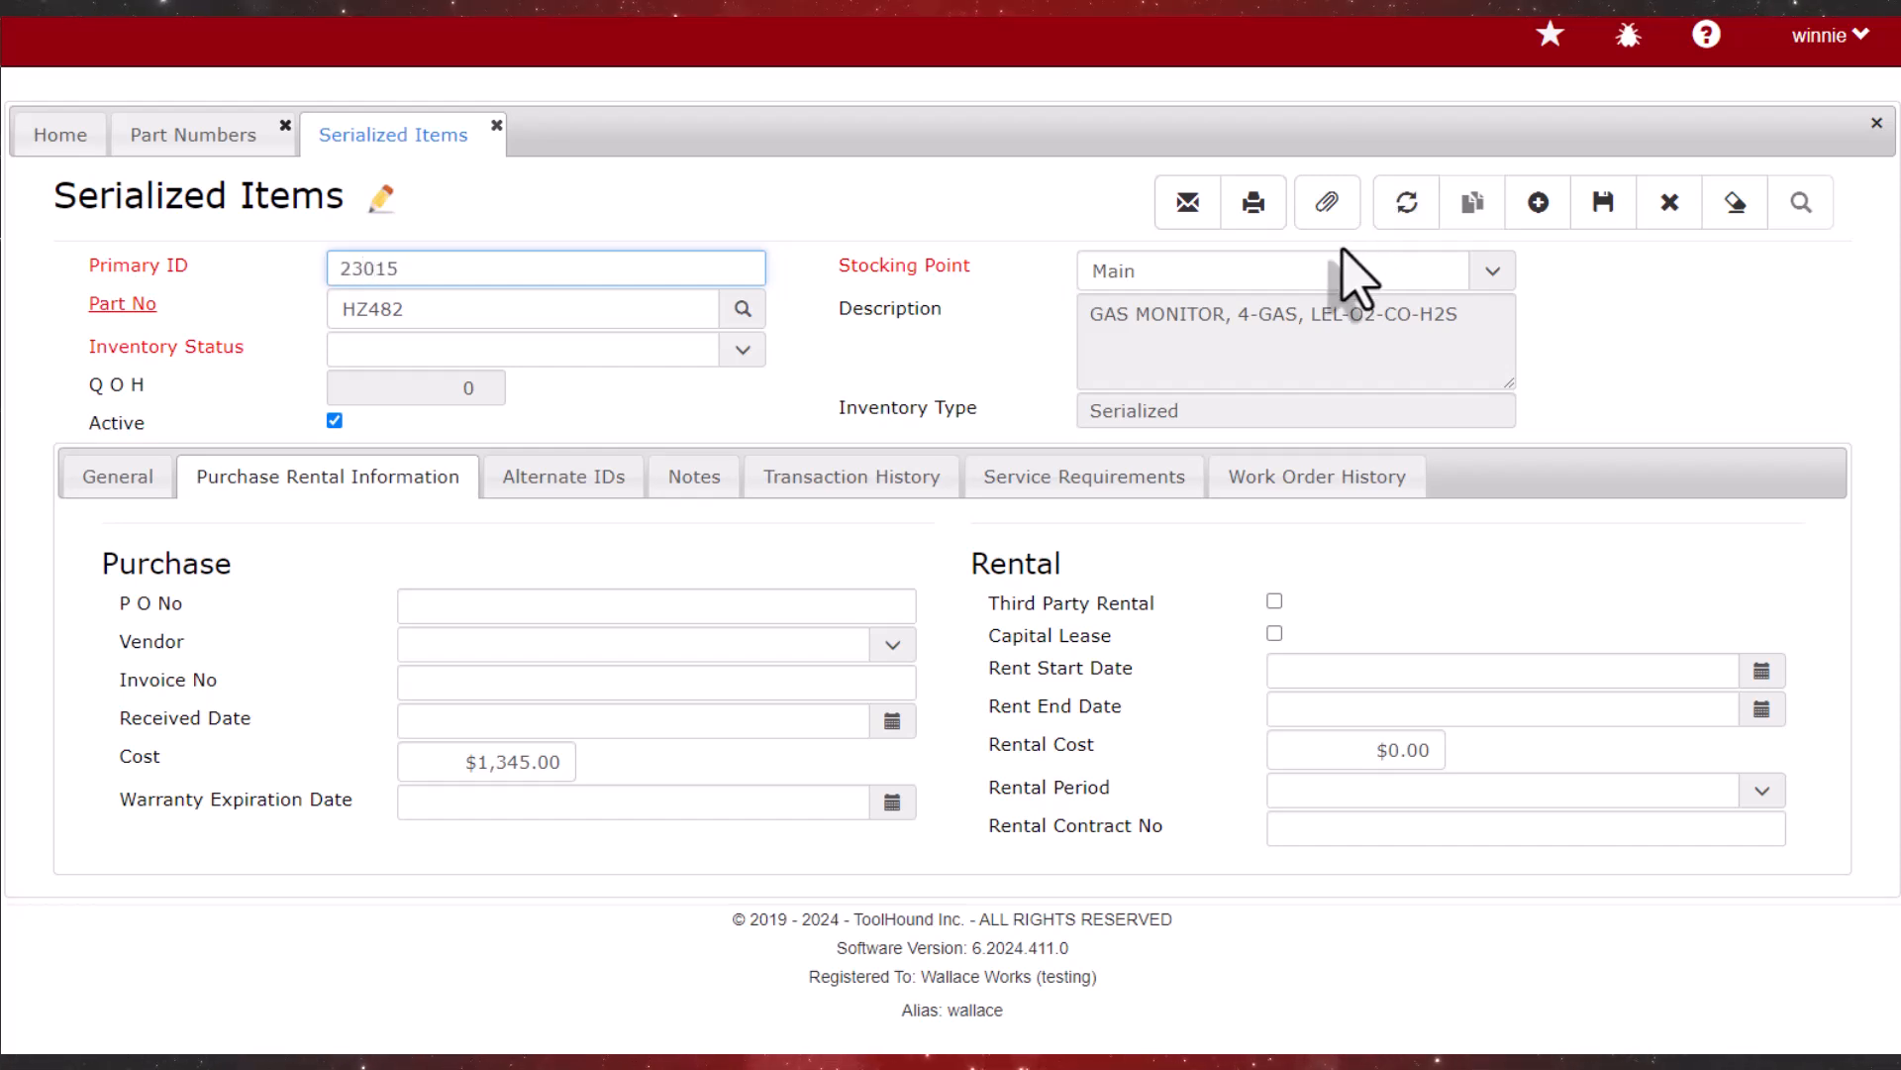
key("Tab")
left_click(744, 352)
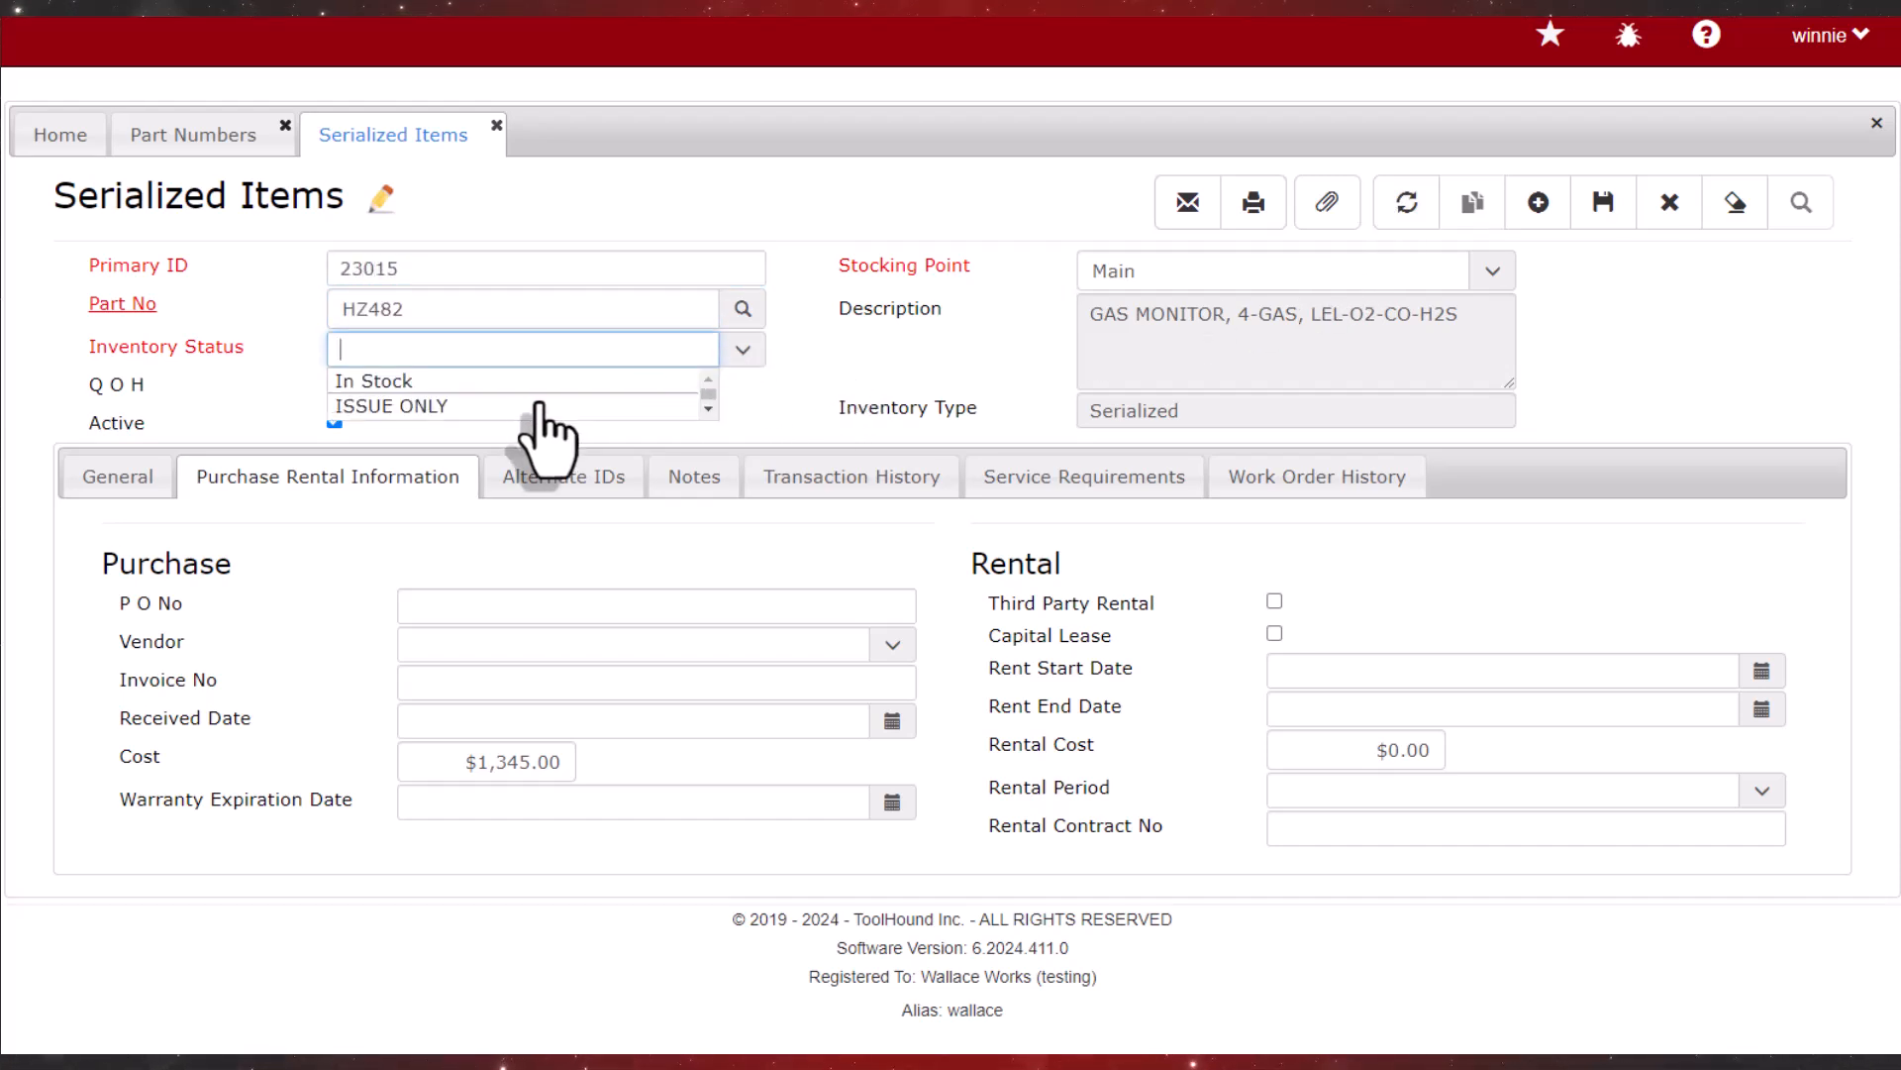
left_click(493, 381)
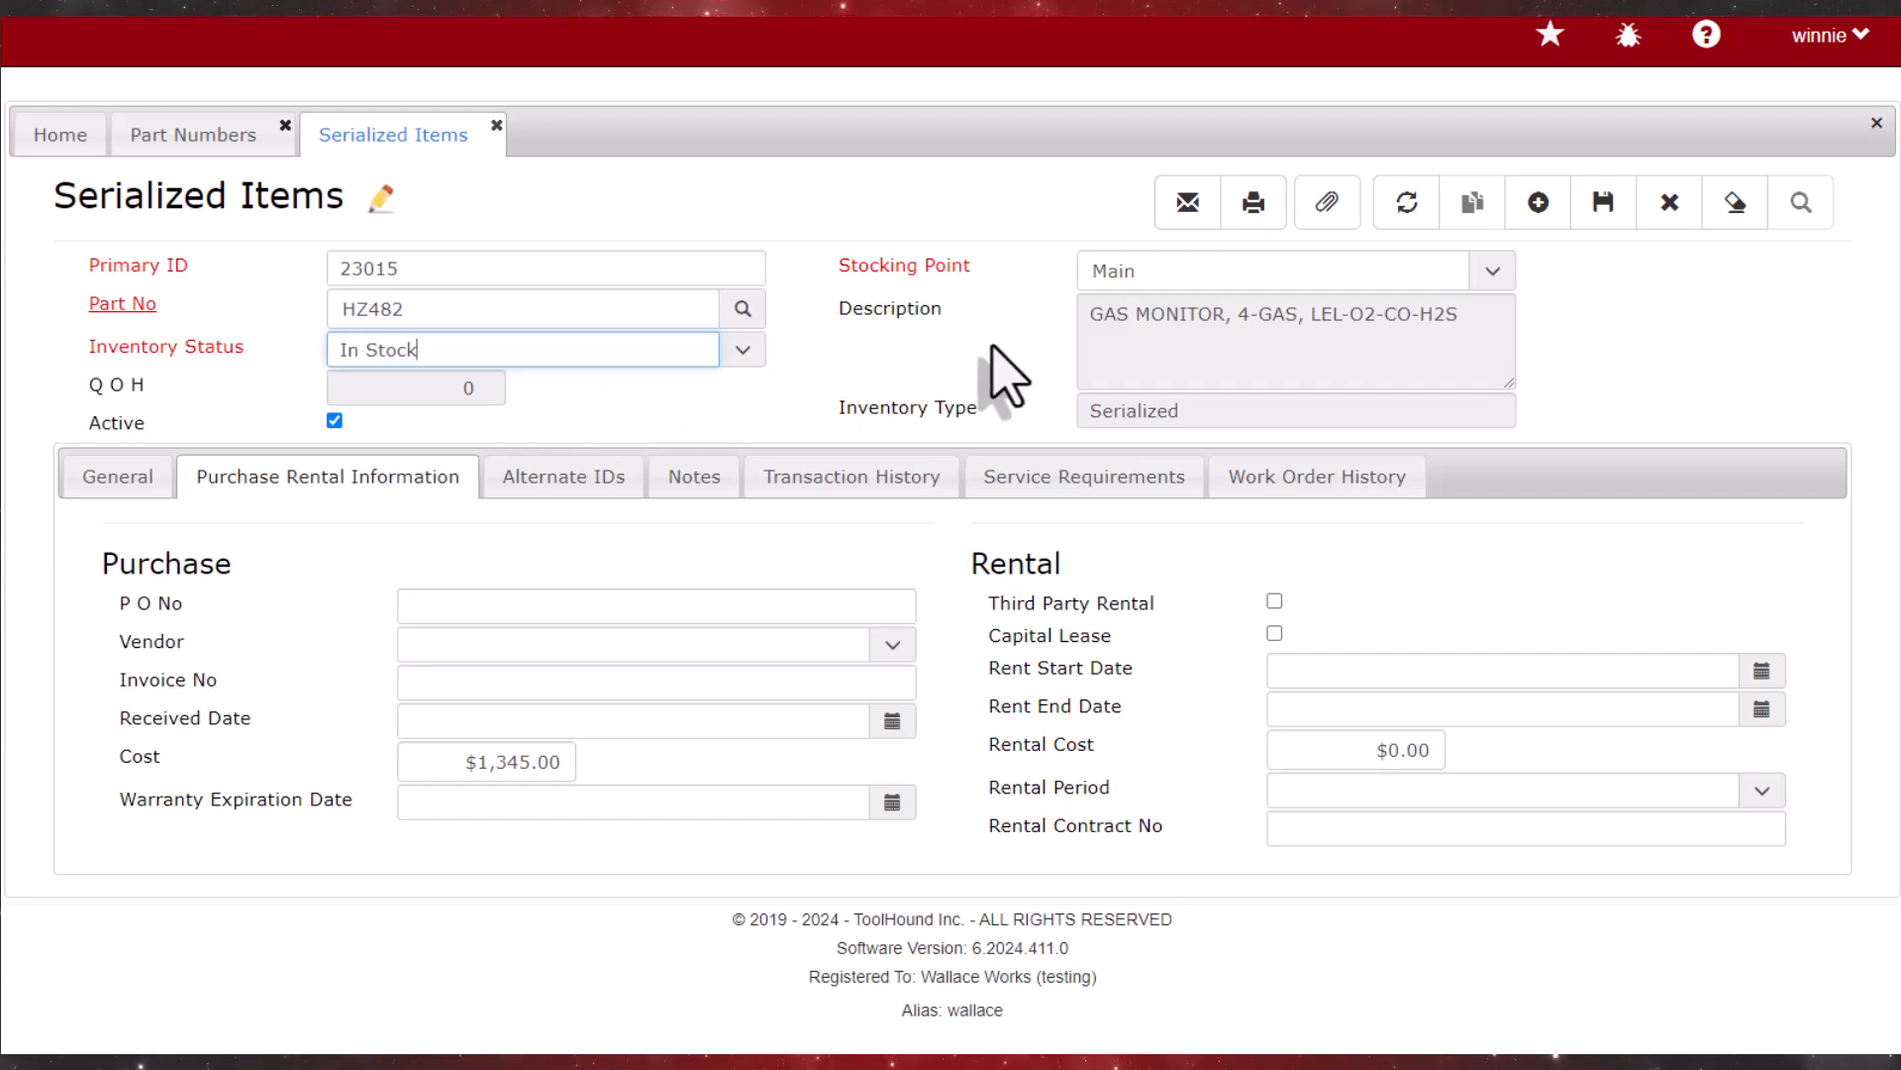
left_click(1608, 203)
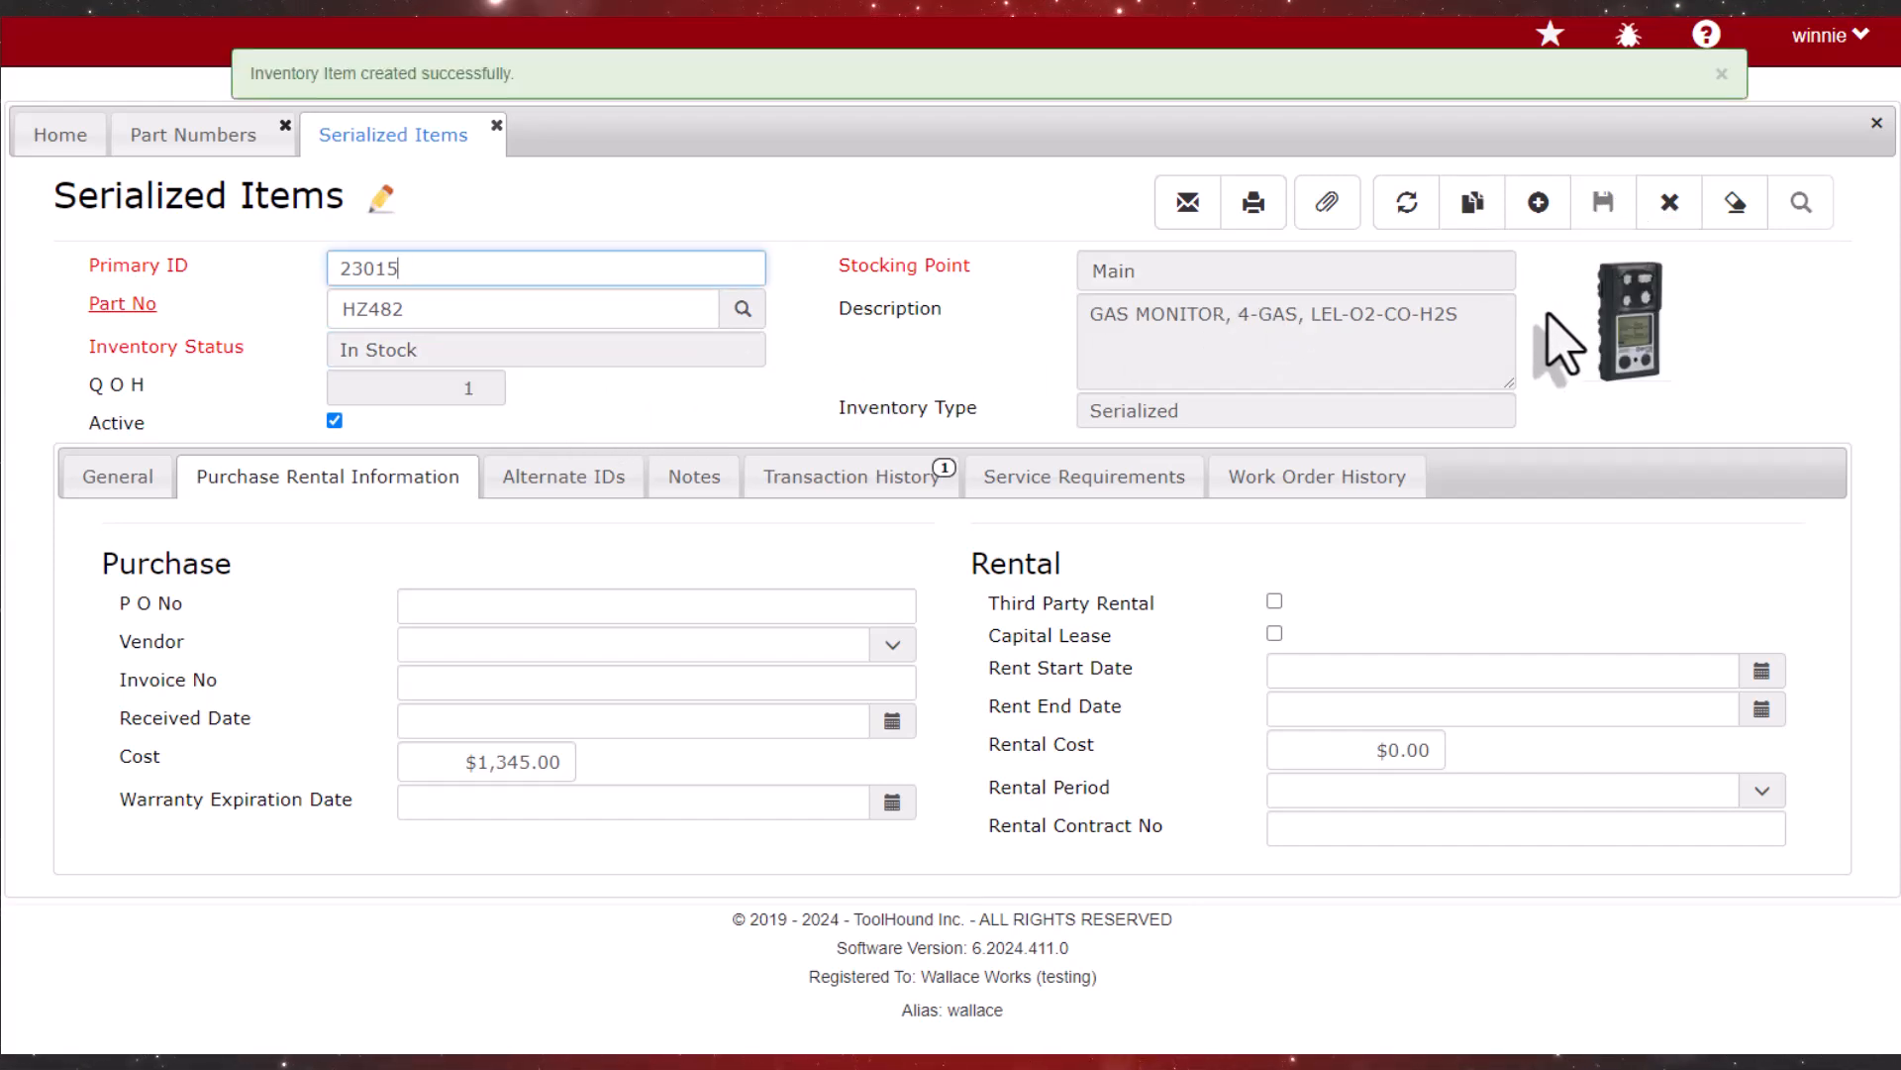
Copy item 23015 as primary ID 23016, set its inventory status to In Stock, and save it
left_click(1473, 223)
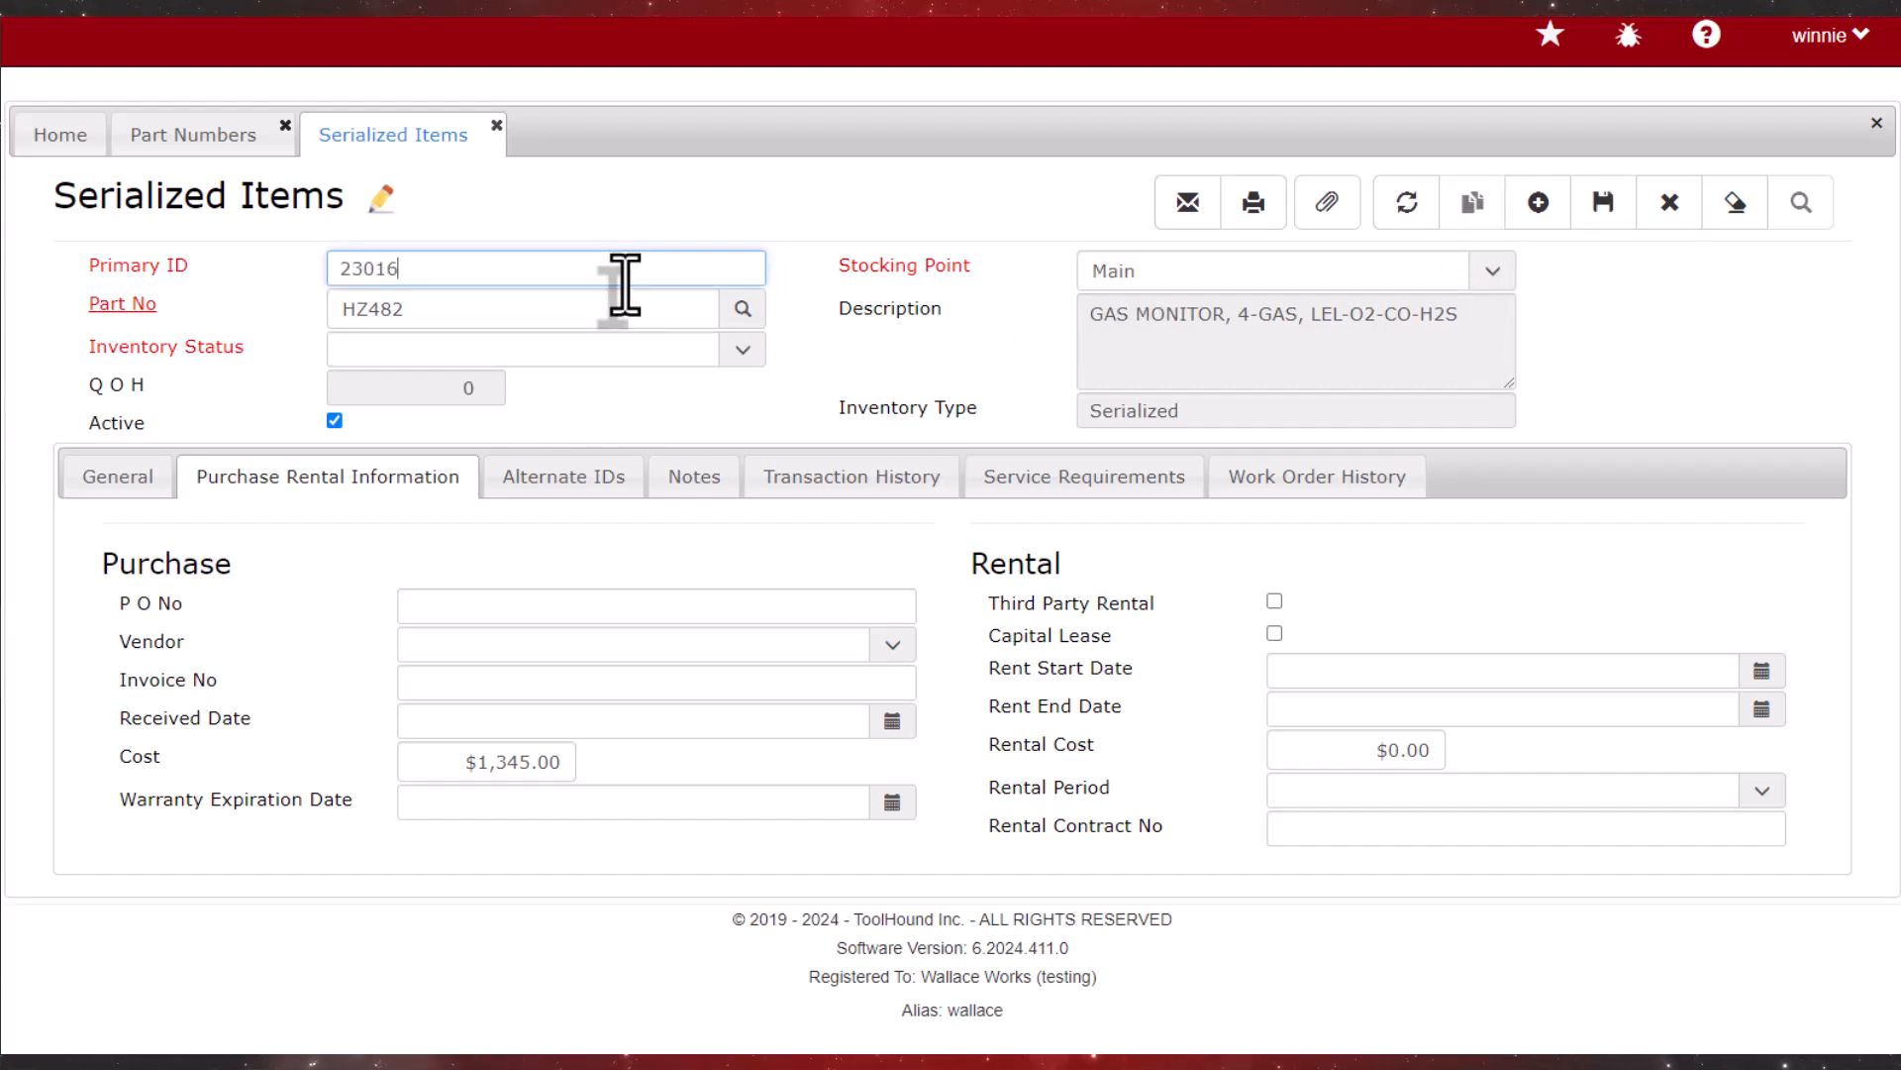
type("23016")
key("Tab")
left_click(740, 352)
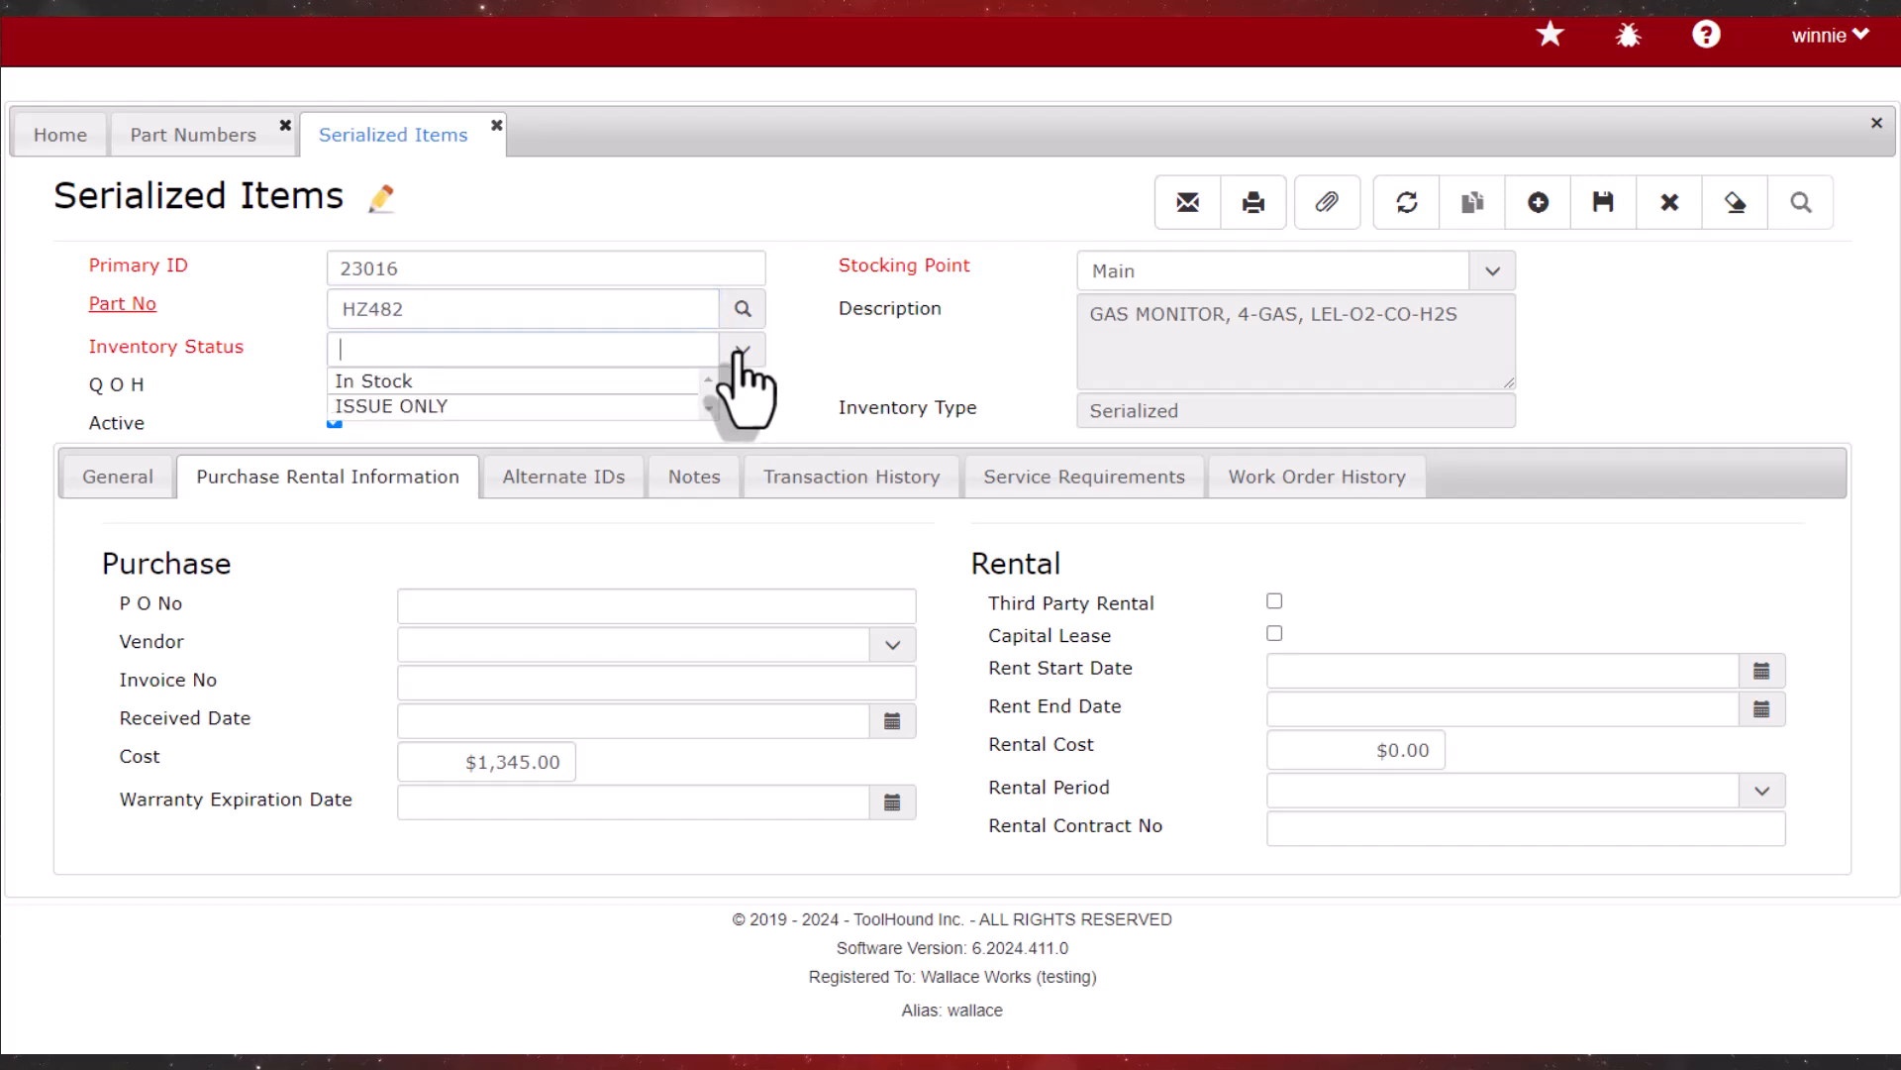
left_click(490, 384)
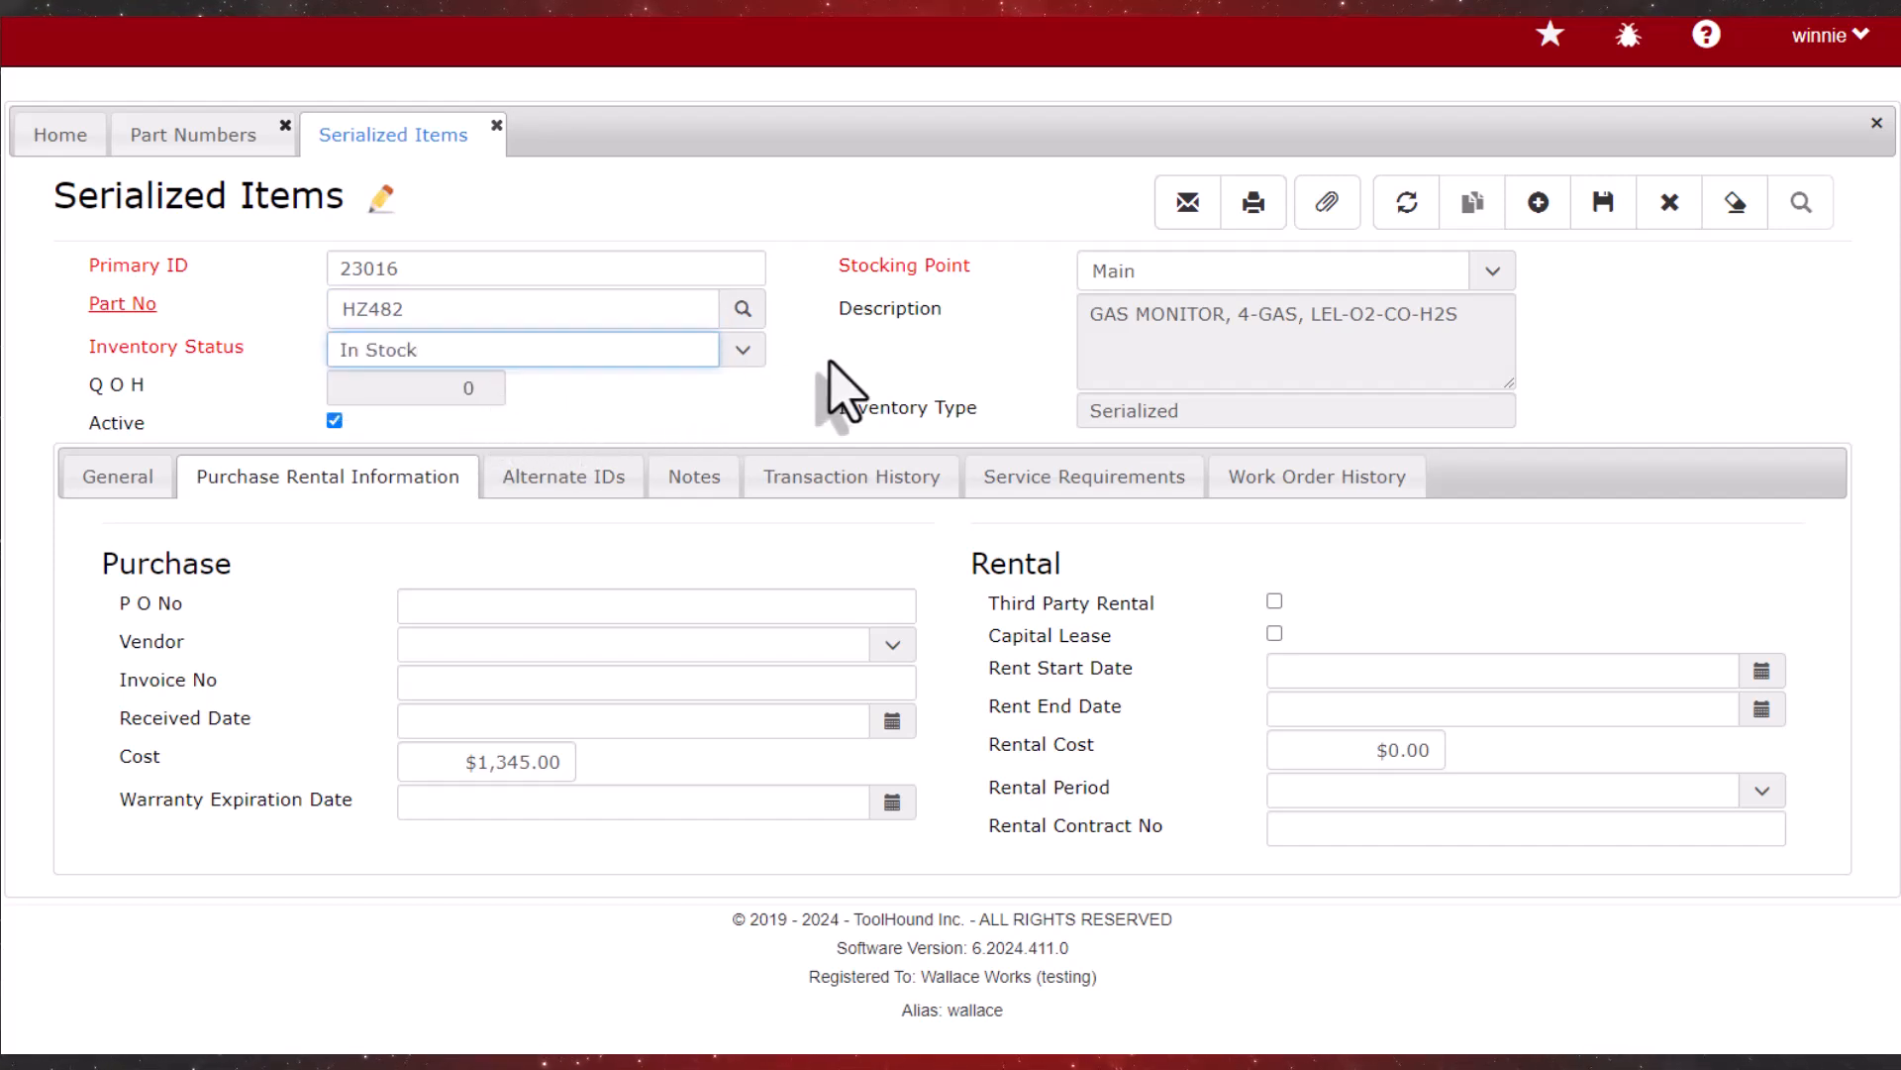
left_click(1604, 208)
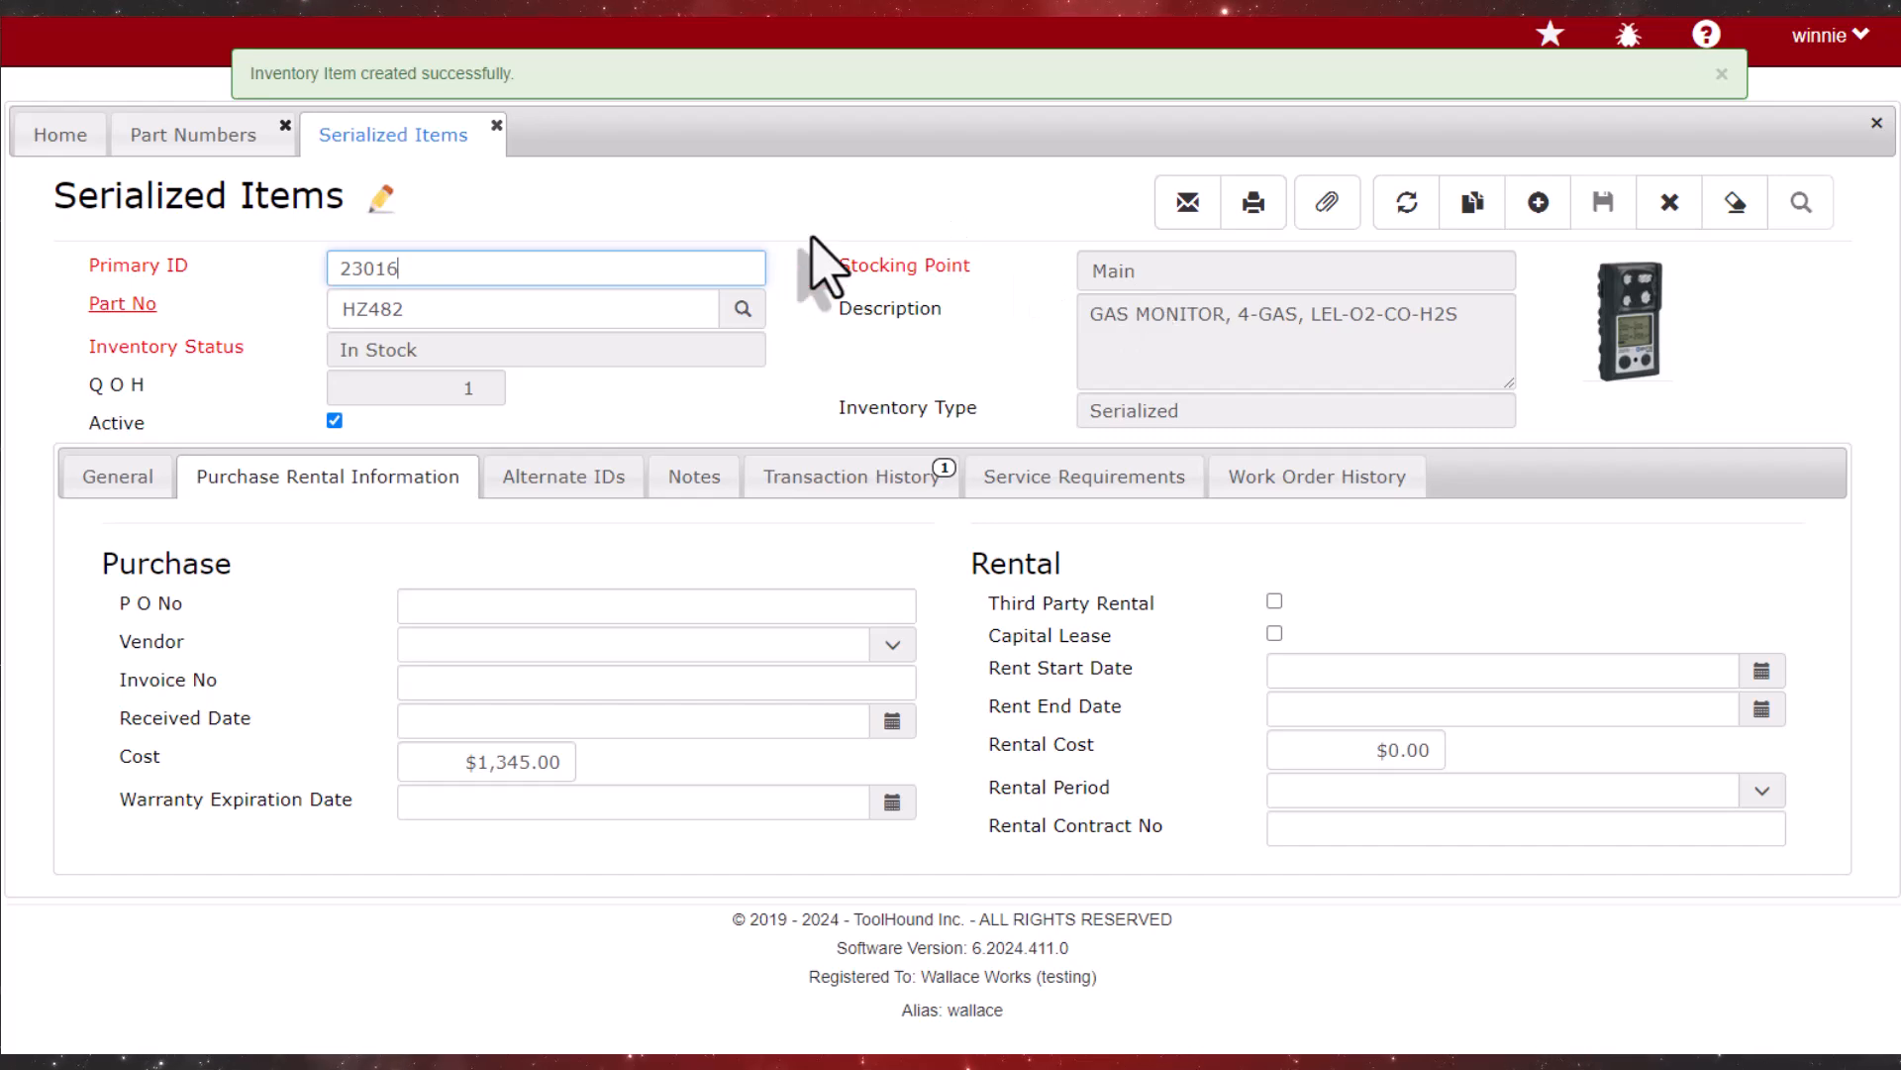
Close the serialized item record and refresh part HZ482's general details to check its last and average cost
left_click(495, 127)
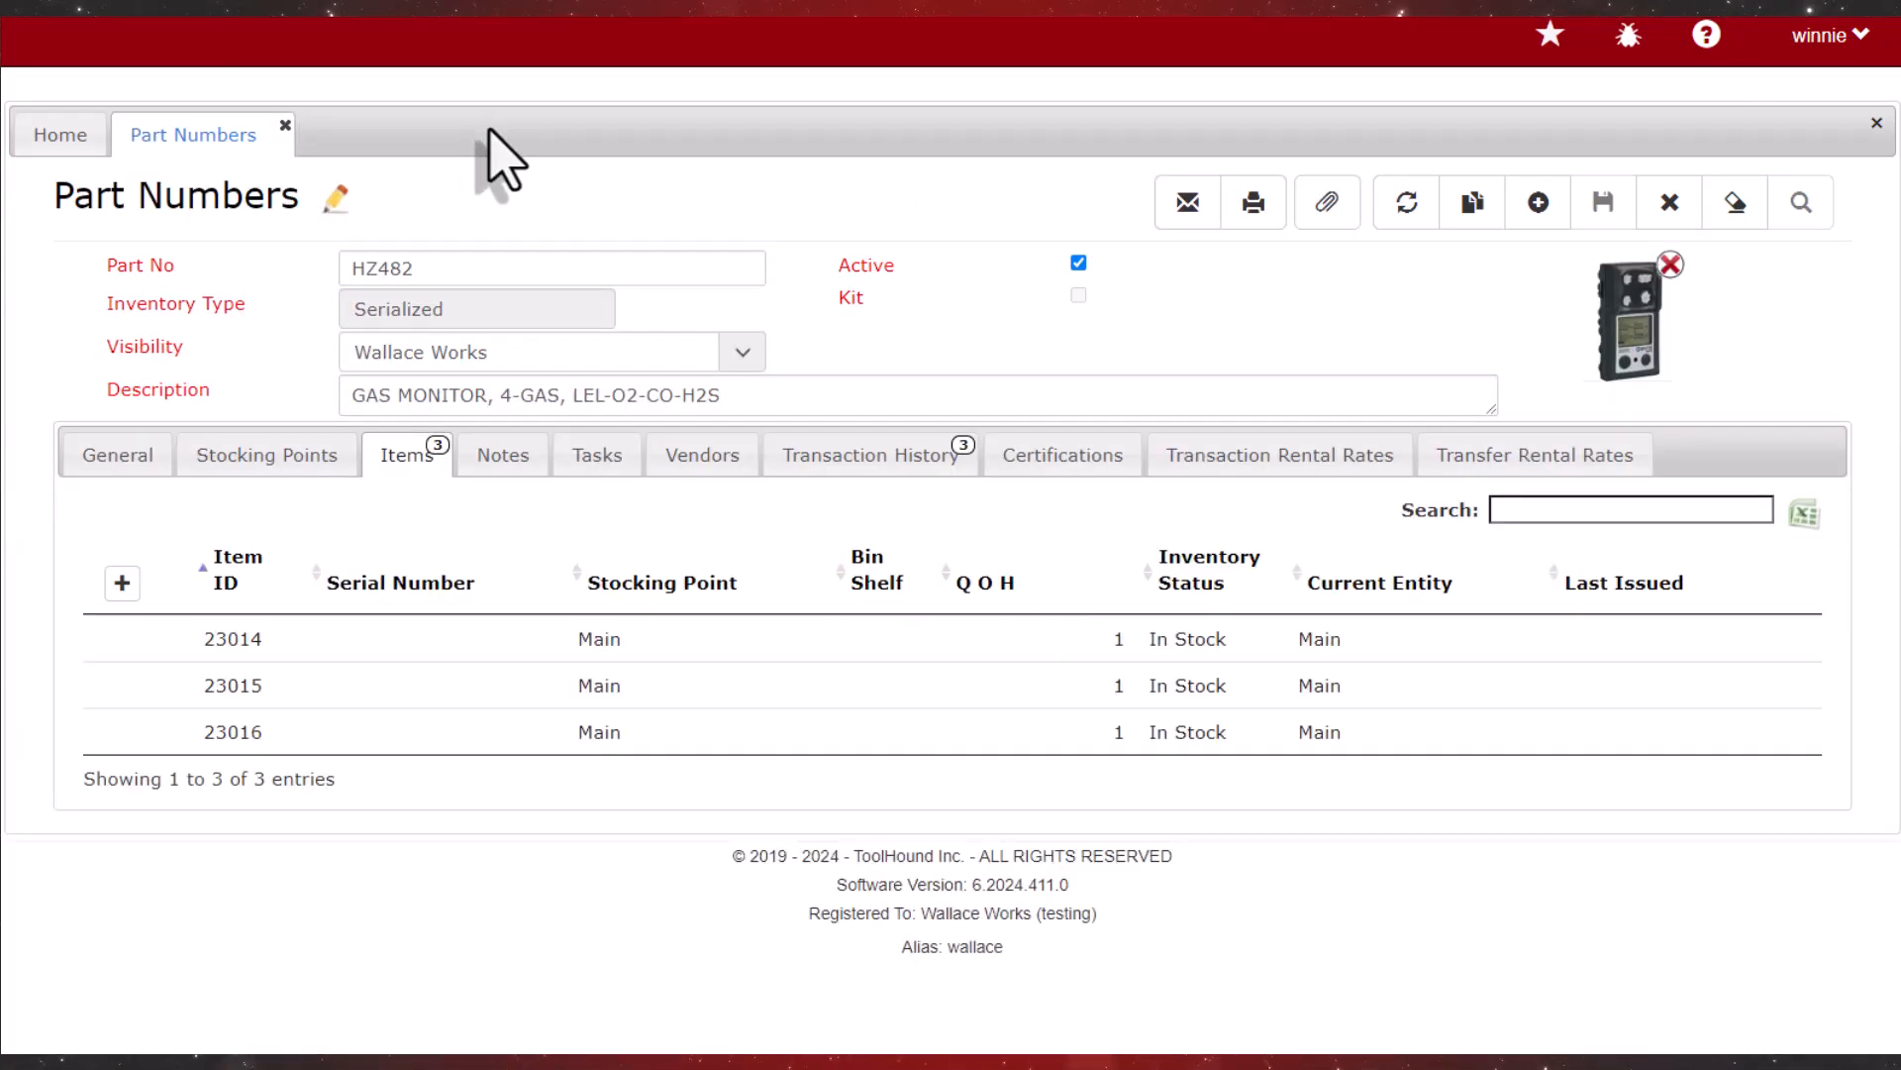
left_click(81, 463)
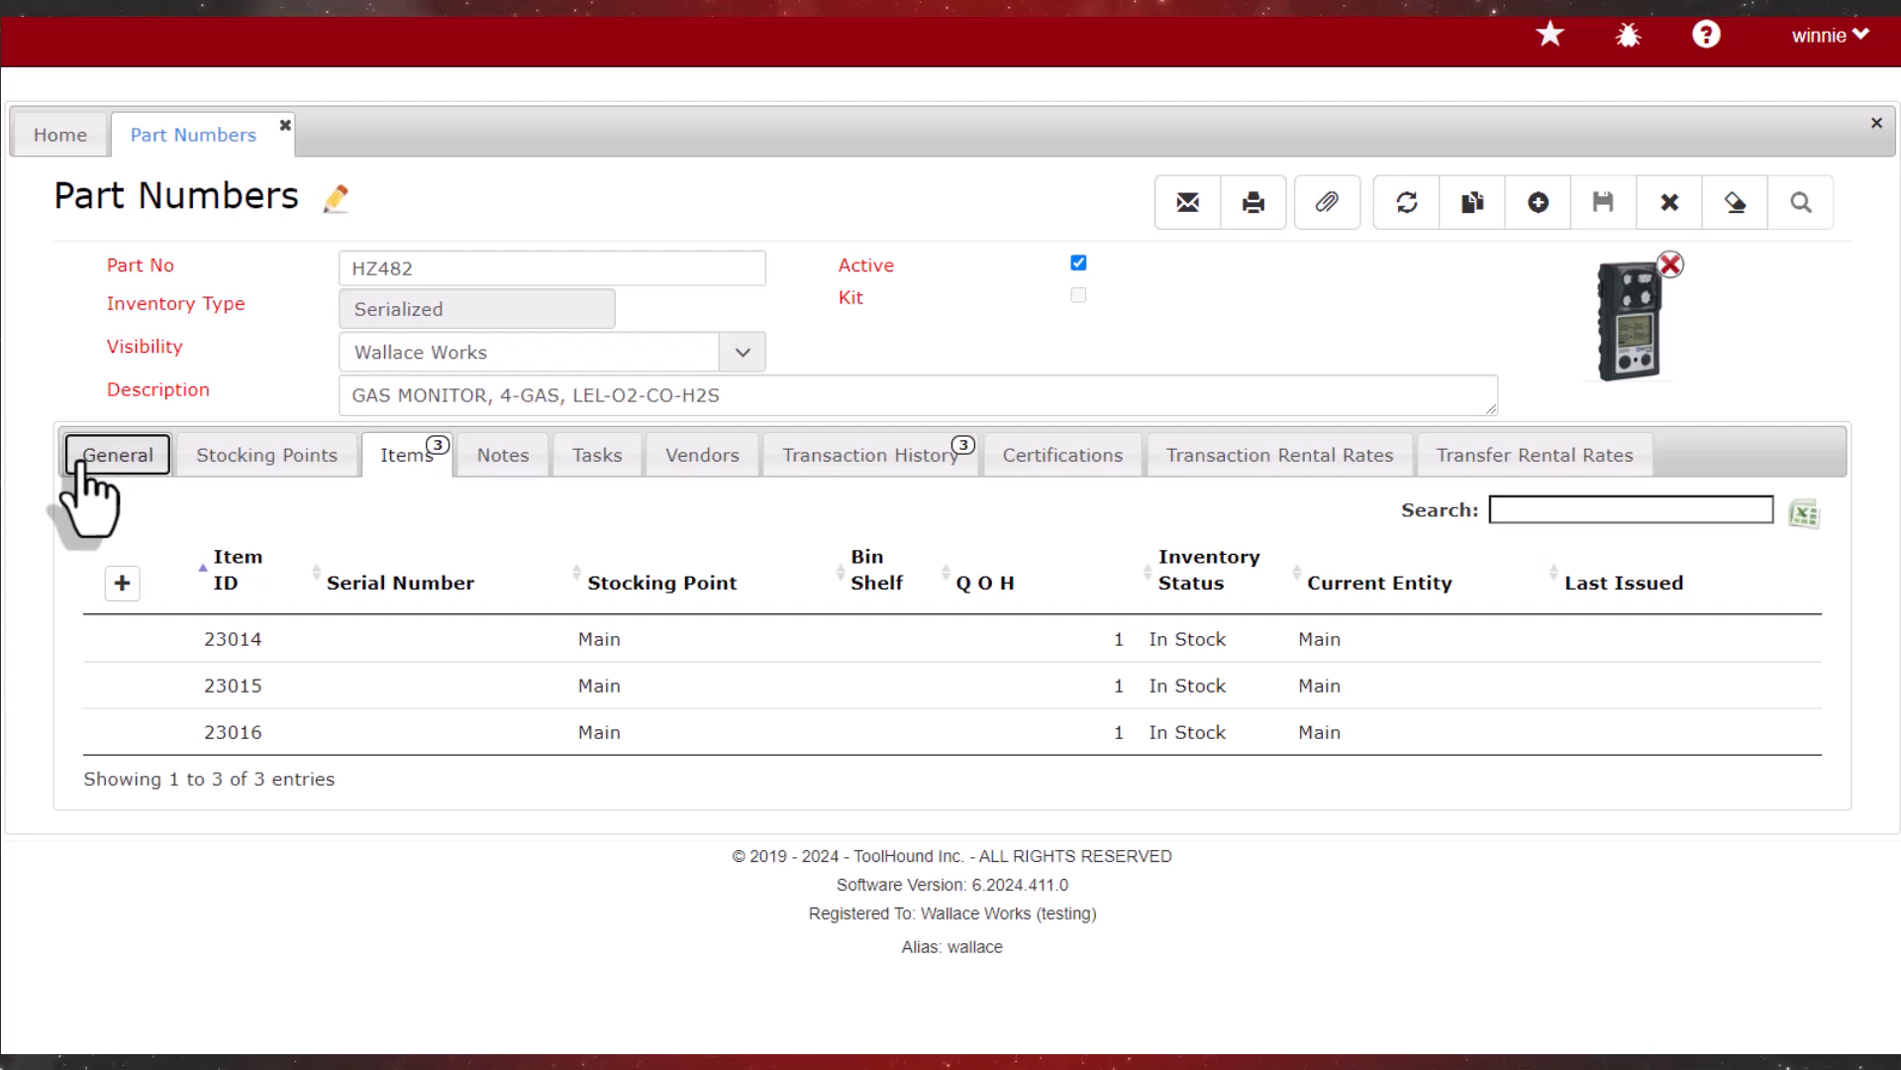
left_click(1407, 202)
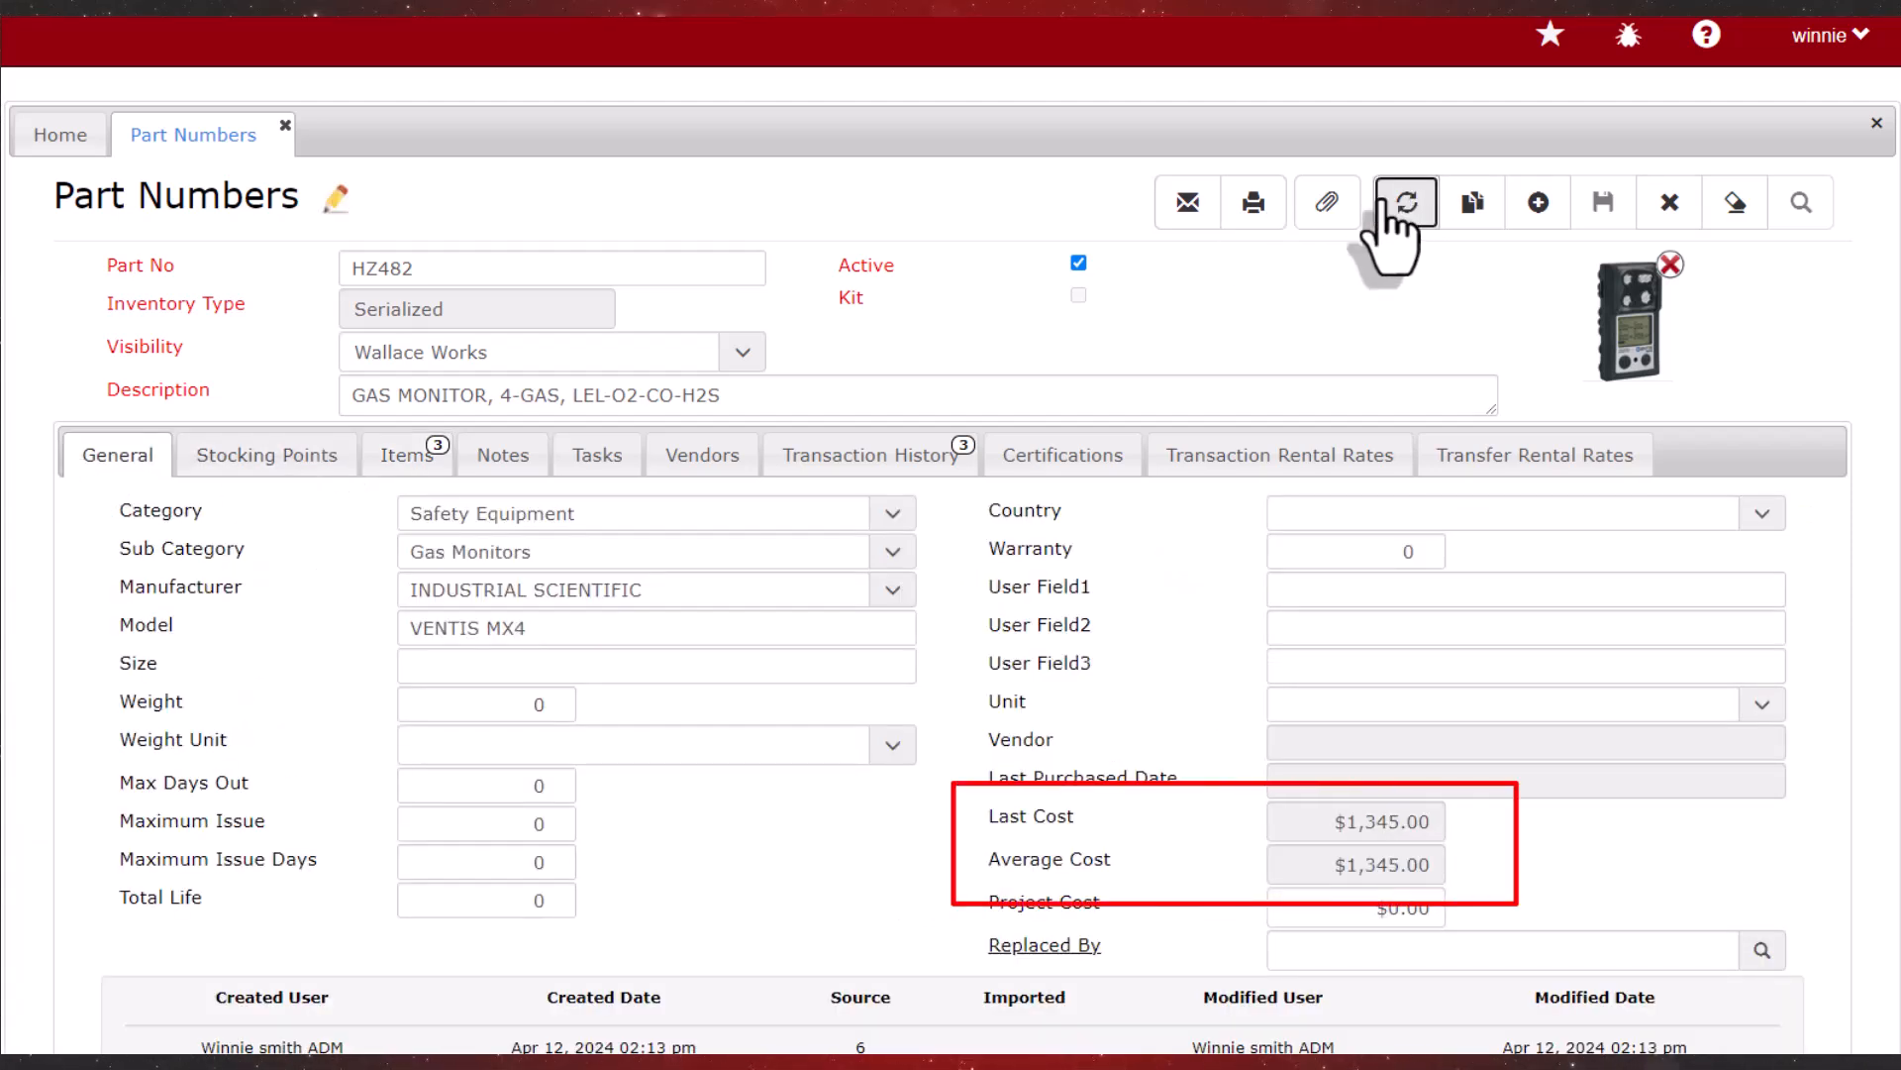